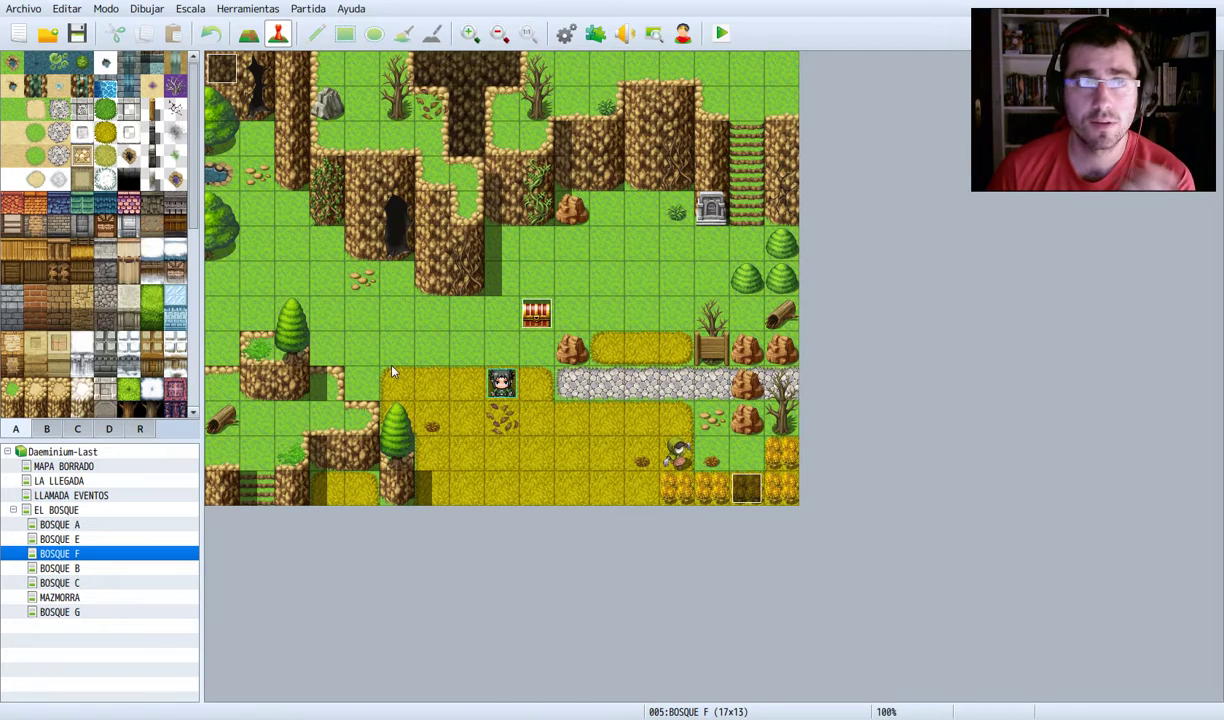
- Open the database's tileset settings (Juegos de casillas)
left_click(263, 8)
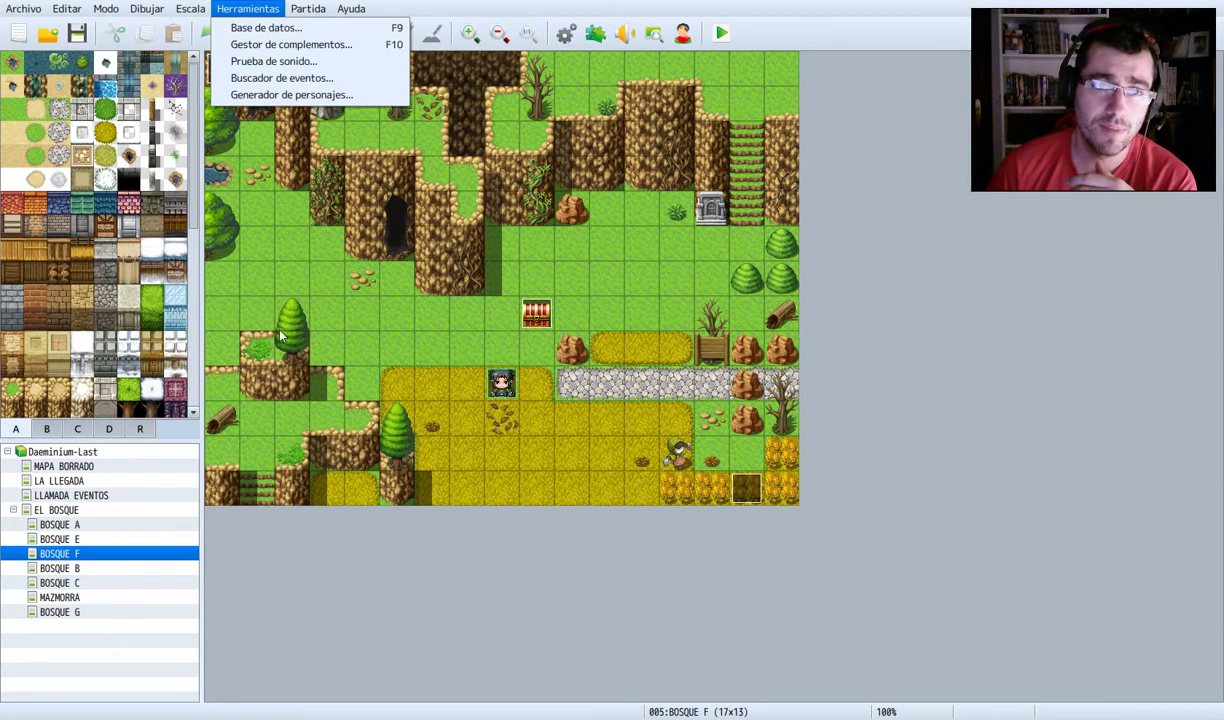
left_click(270, 27)
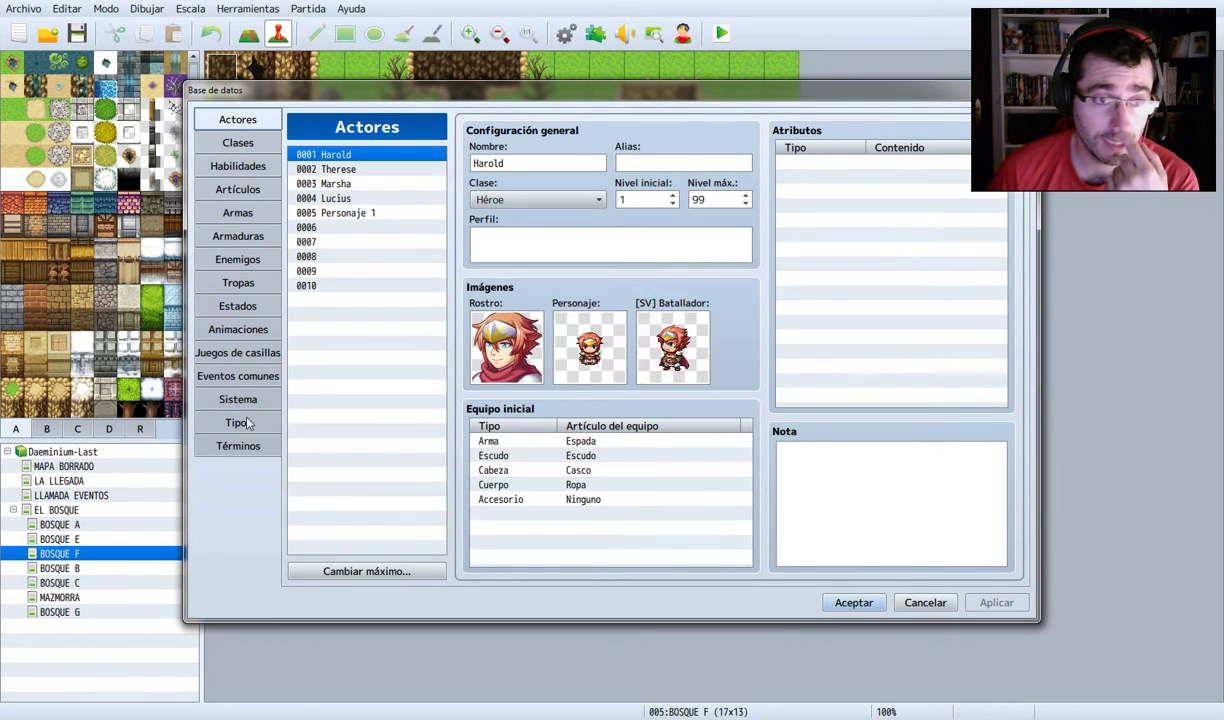
left_click(258, 356)
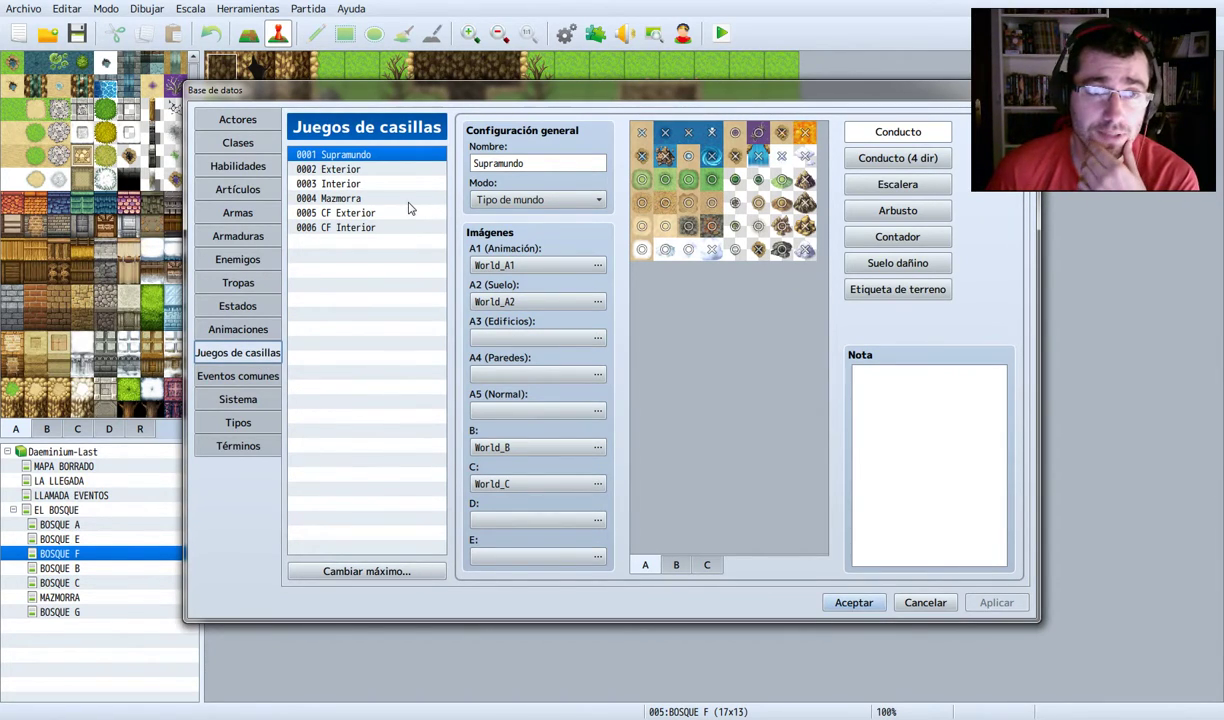
- Review the image sets assigned to the Exterior, Interior and Mazmorra tilesets
left_click(340, 170)
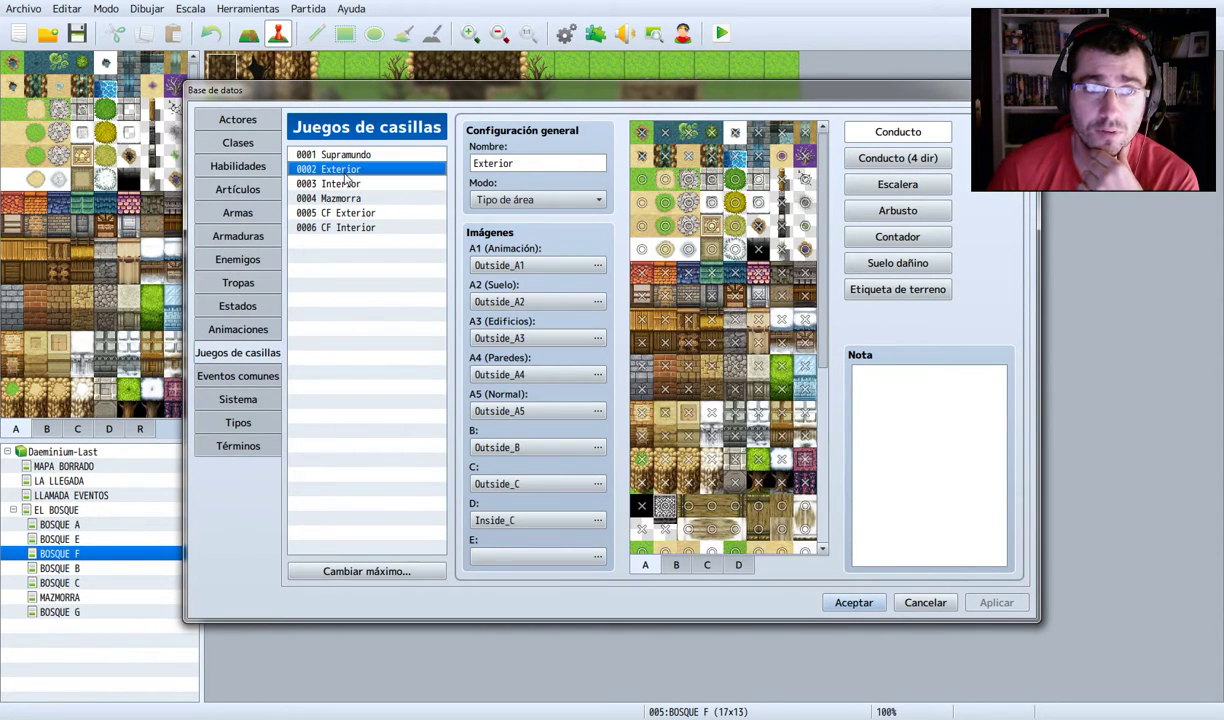
left_click(341, 184)
left_click(345, 199)
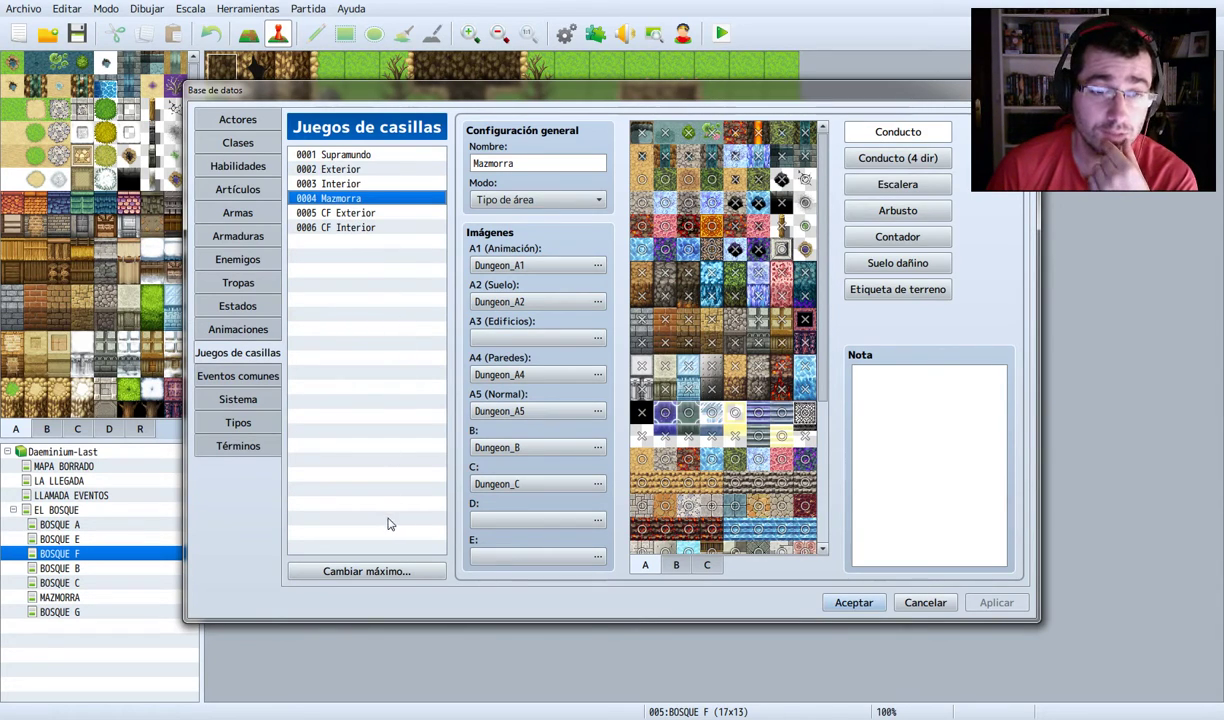
- Set the maximum number of tilesets to 10
left_click(420, 572)
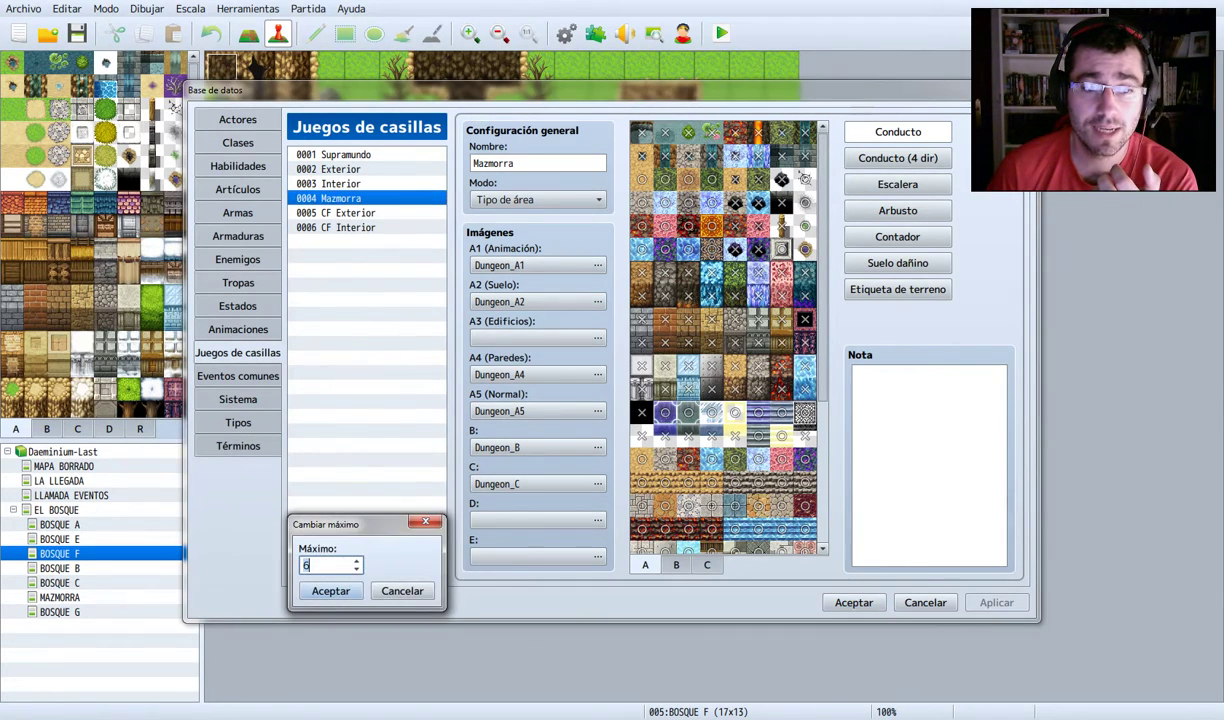
type("10")
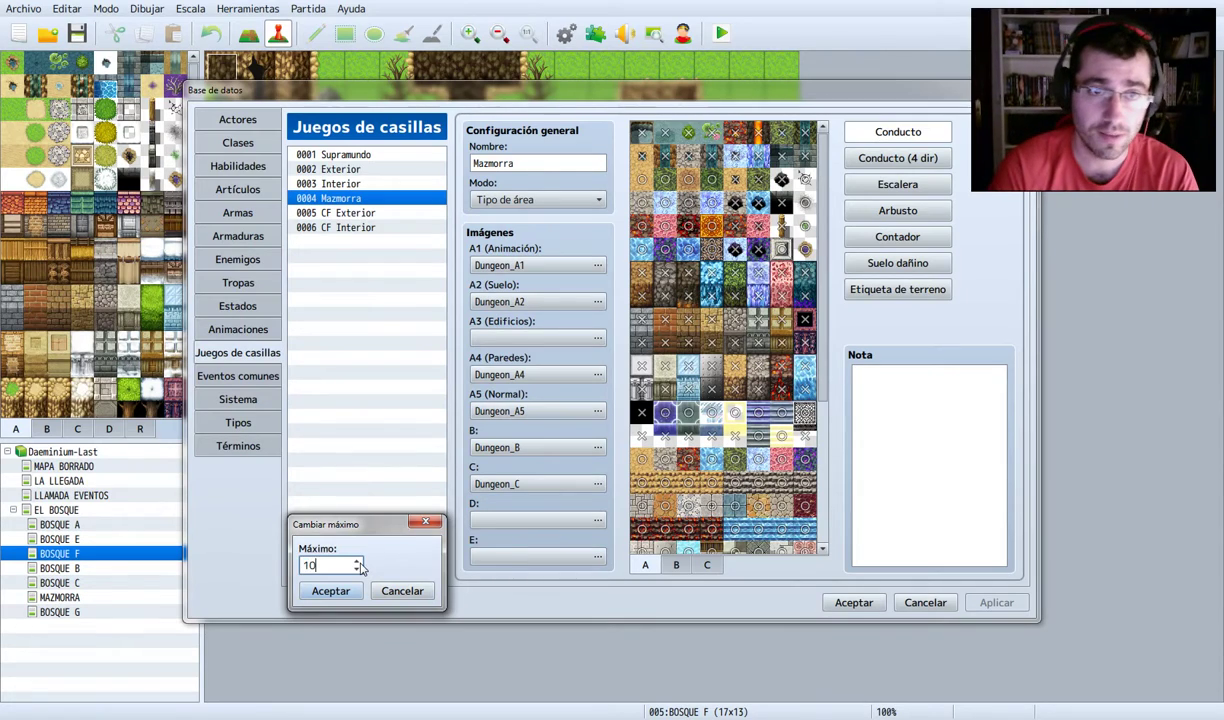
key("Return")
- Copy the Exterior tileset into the empty slot 0007
left_click(350, 169)
right_click(357, 172)
left_click(368, 182)
left_click(333, 242)
right_click(341, 245)
left_click(368, 272)
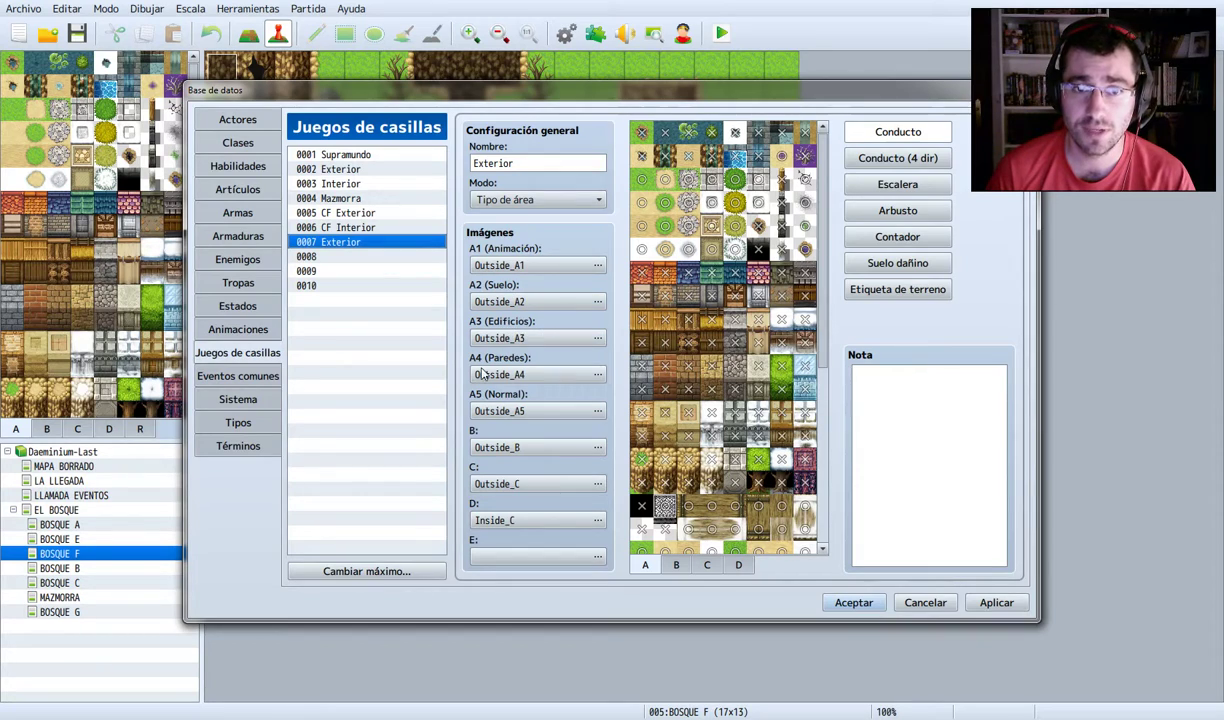
- Look through the original Supramundo, Exterior, Interior and Mazmorra tilesets again
left_click(350, 160)
left_click(342, 169)
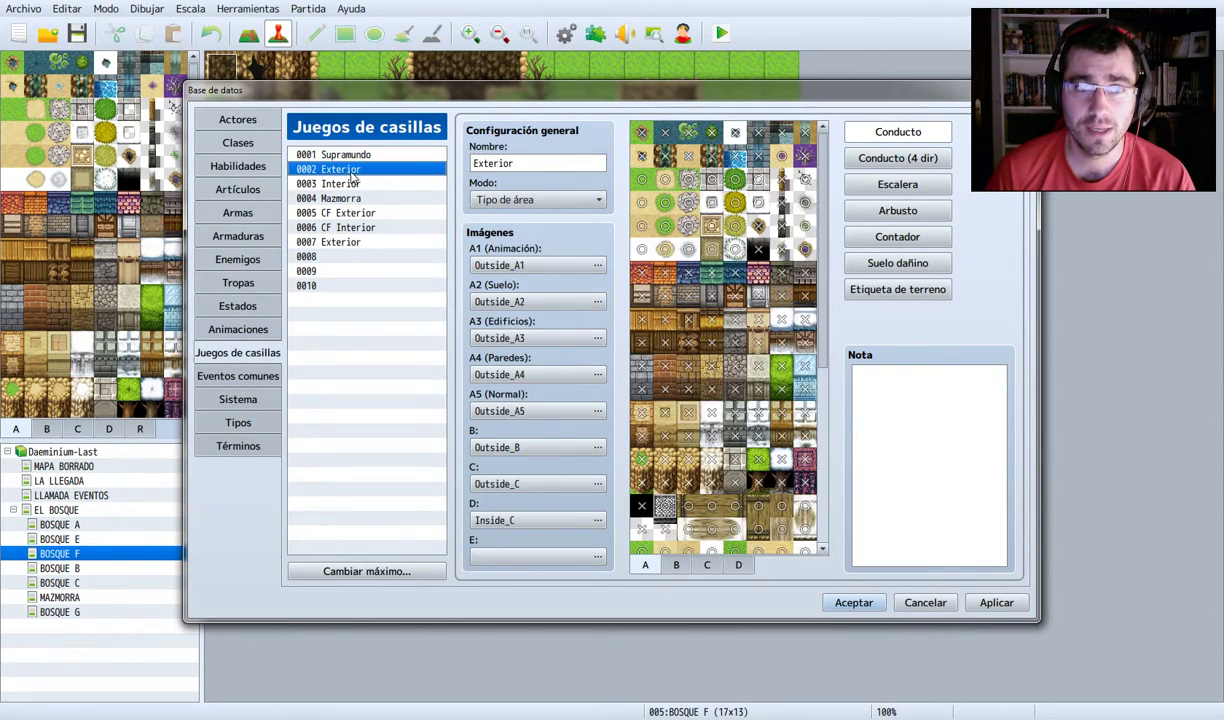
left_click(345, 185)
left_click(336, 199)
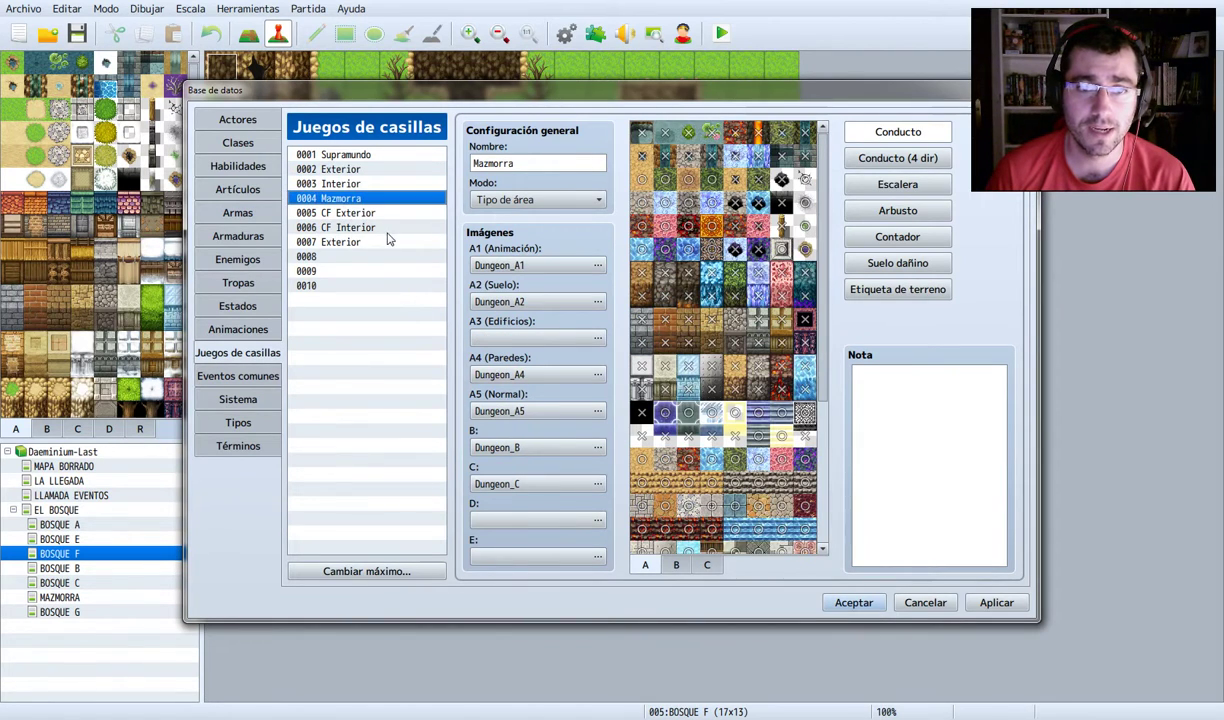
- Rename the copied tileset in slot 0007 to "Daeminium Tileset" and check its available mode types
left_click(320, 240)
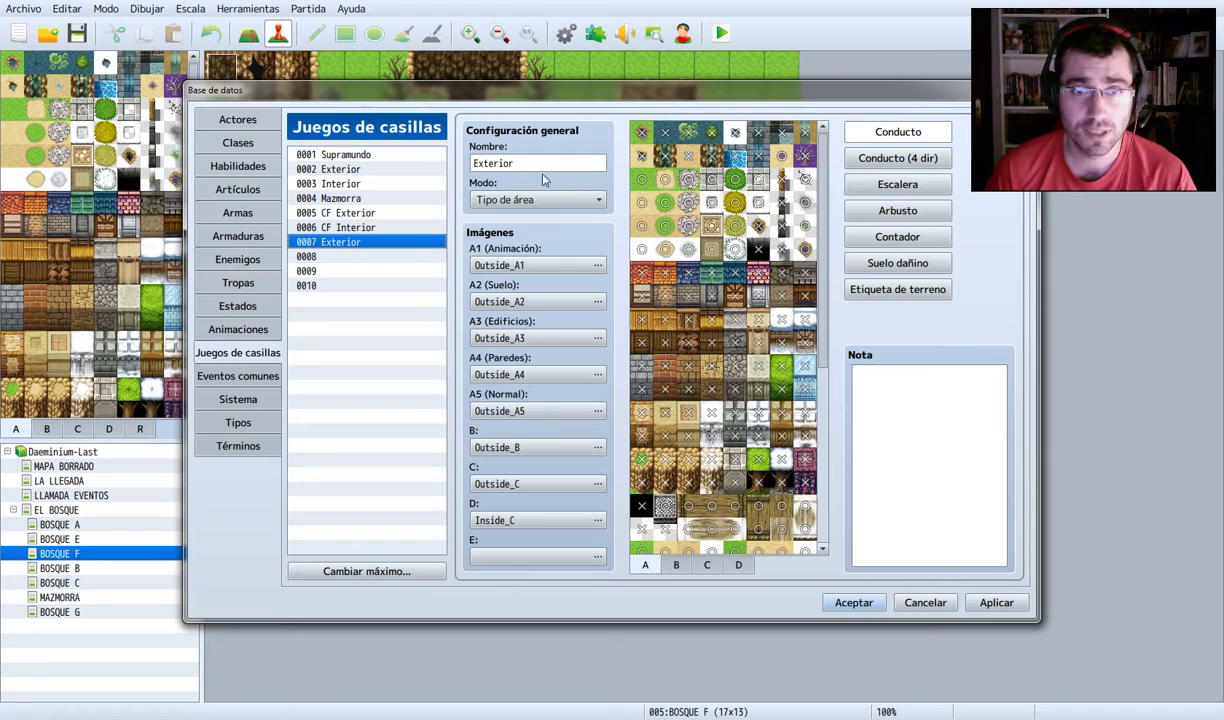
key("ctrl+a")
type("D")
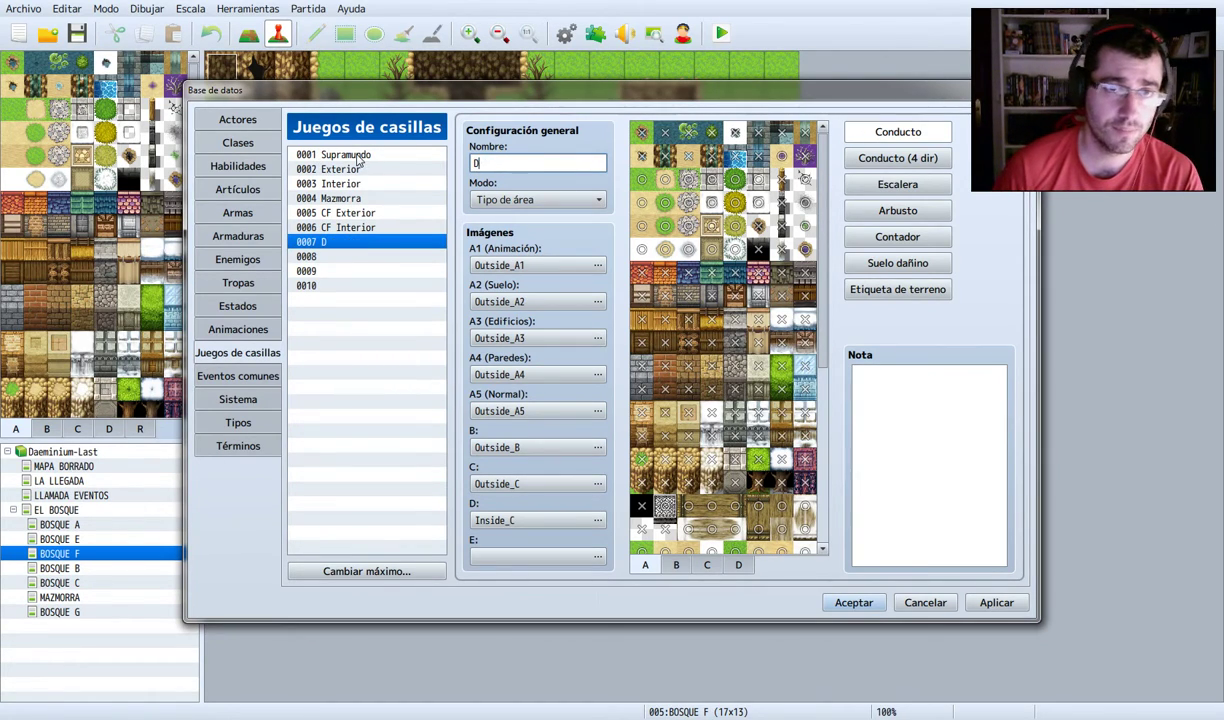
type("aeminium Tileset")
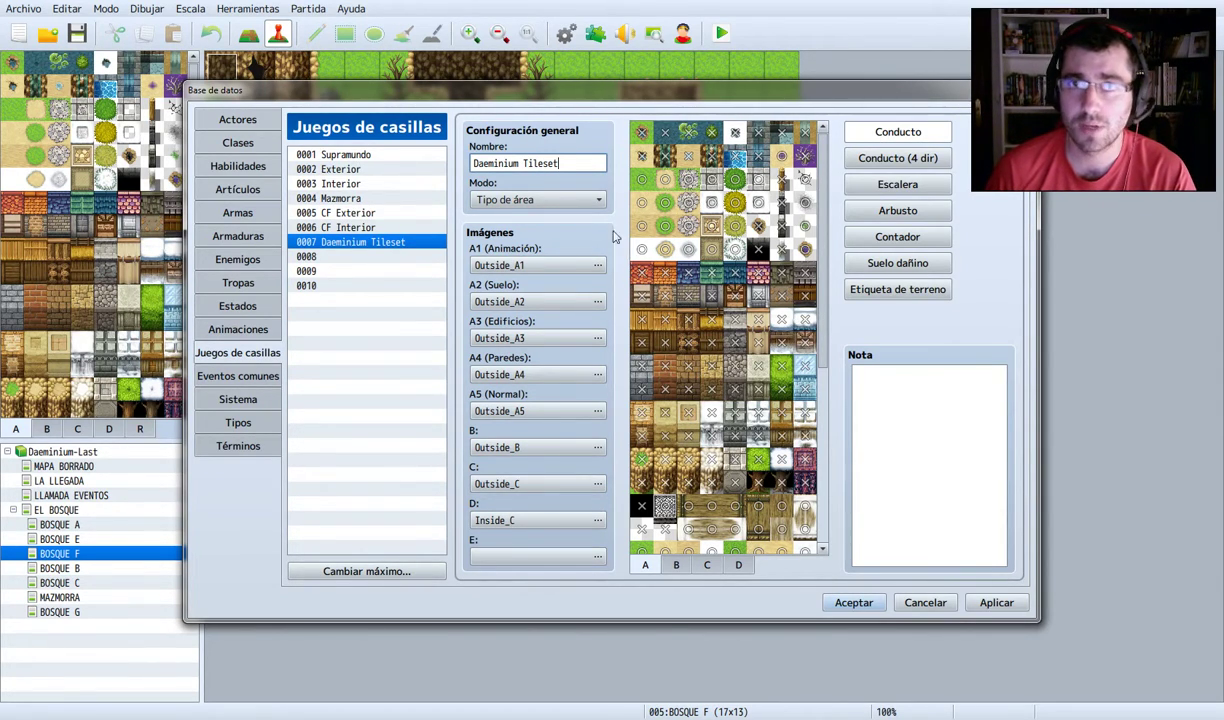
left_click(555, 198)
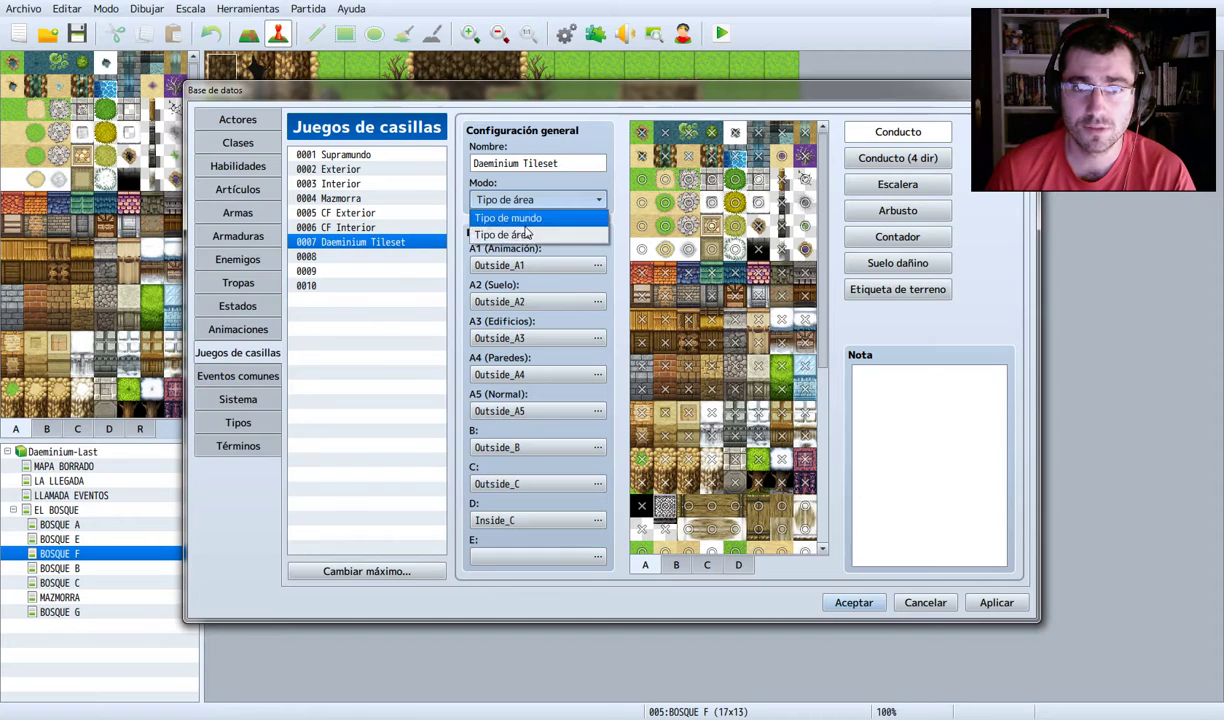
left_click(505, 187)
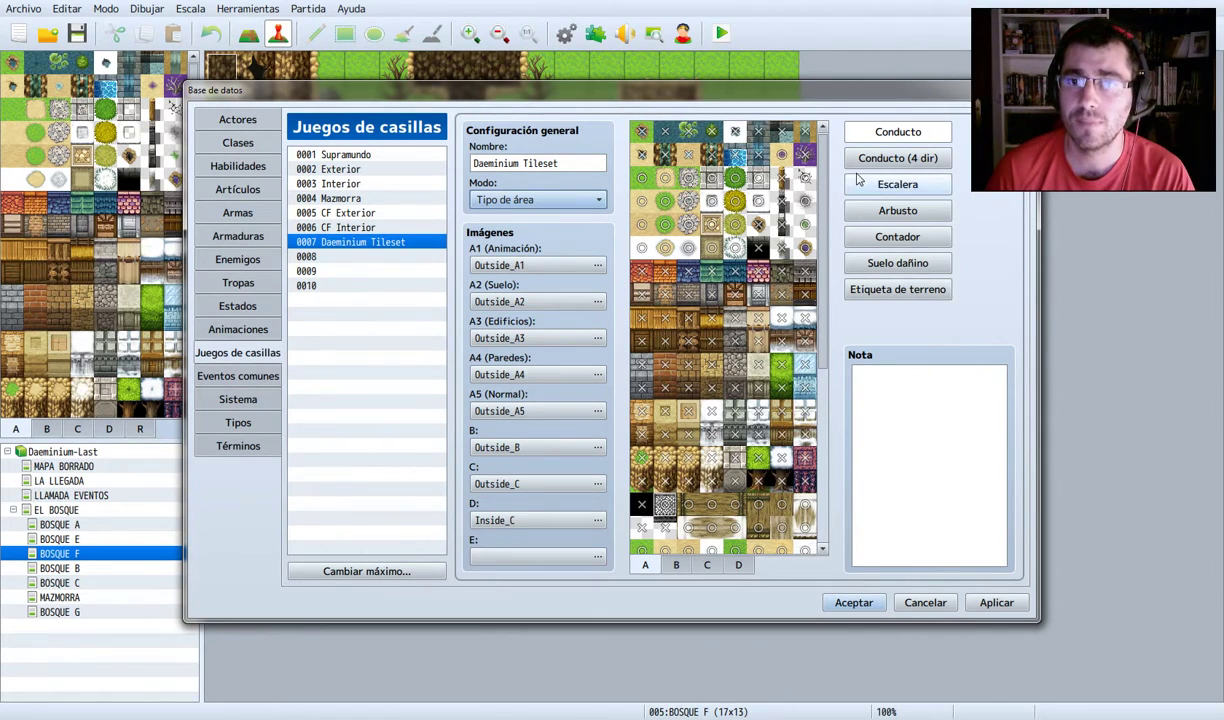
- Examine the four-direction passage (Conducto 4 dir) and ladder (Escalera) settings on the tileset's A page
left_click(897, 163)
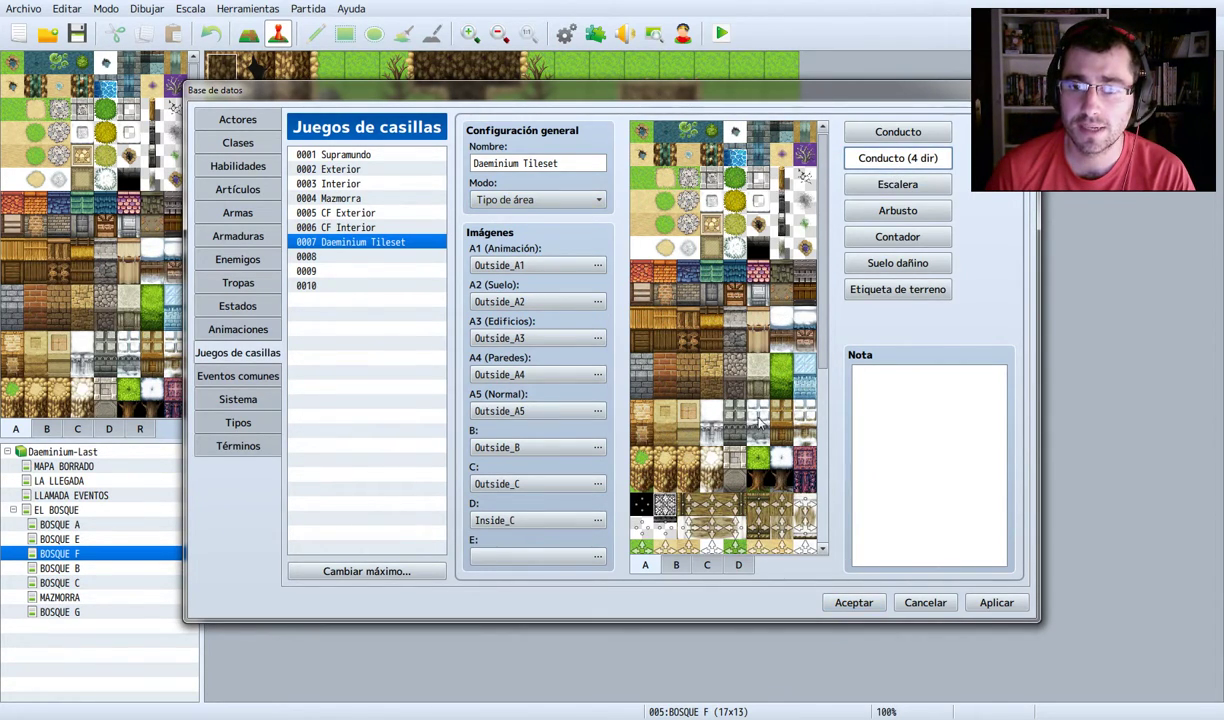
scroll(760, 423, "down", 5)
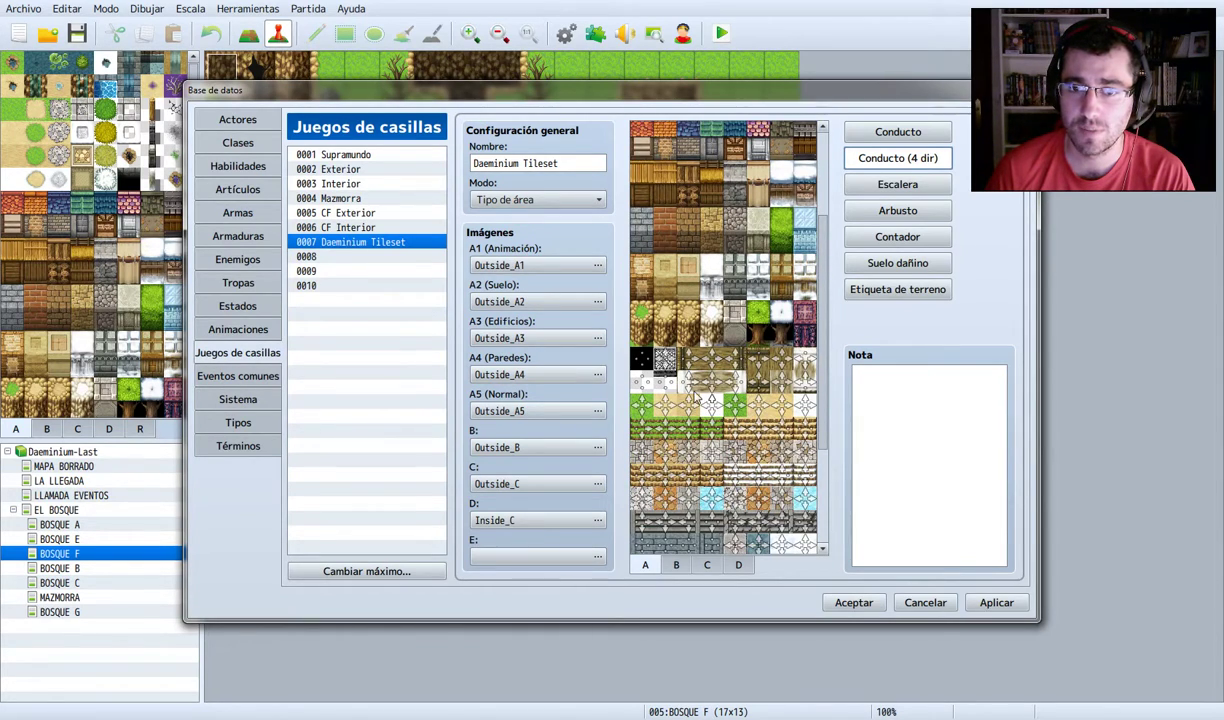
left_click(908, 184)
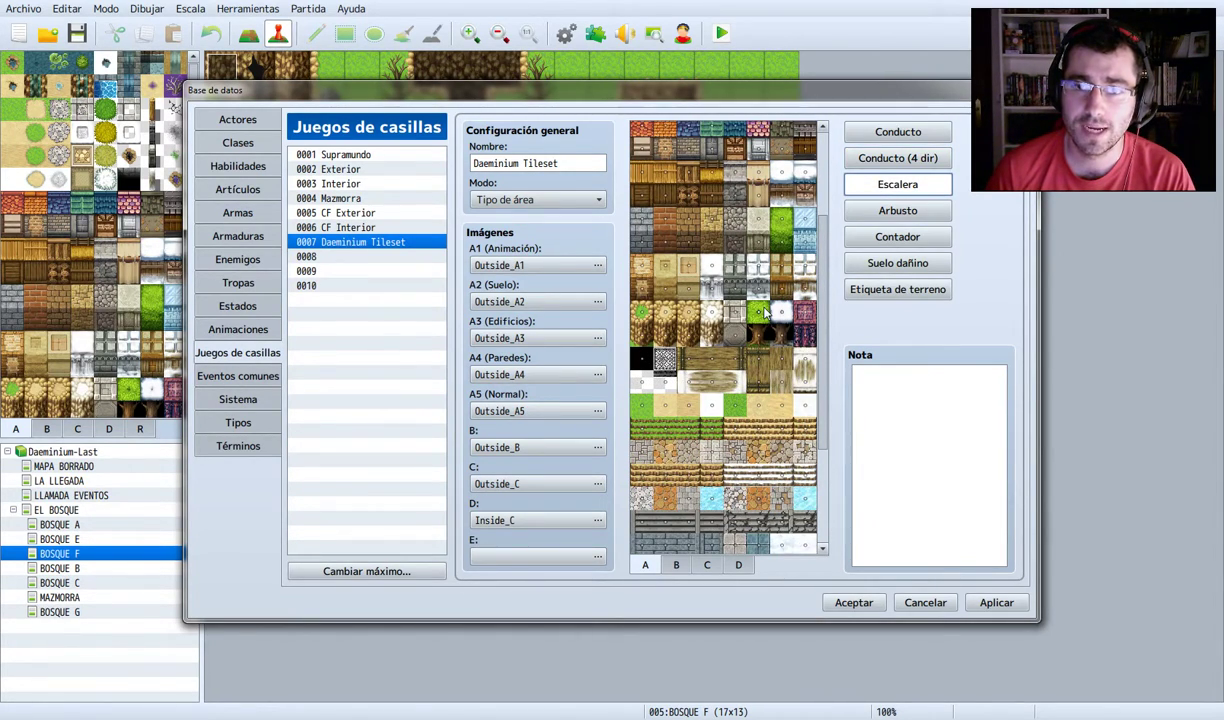
scroll(741, 423, "up", 5)
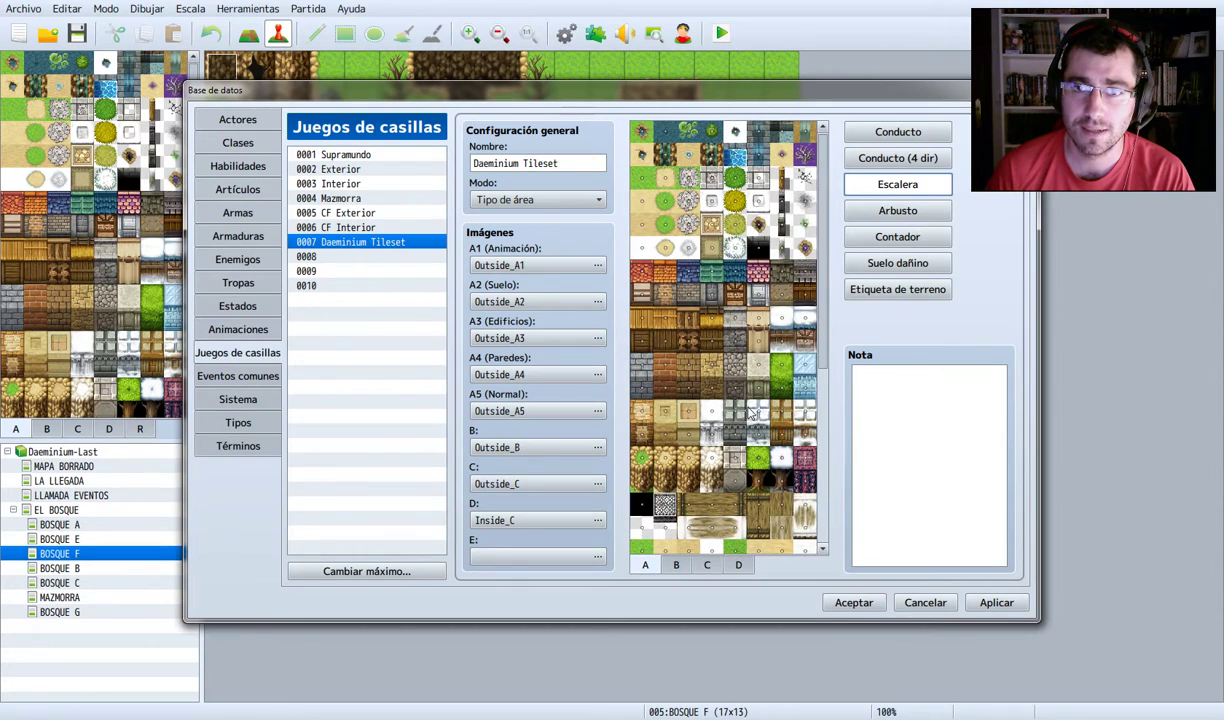
scroll(753, 412, "down", 6)
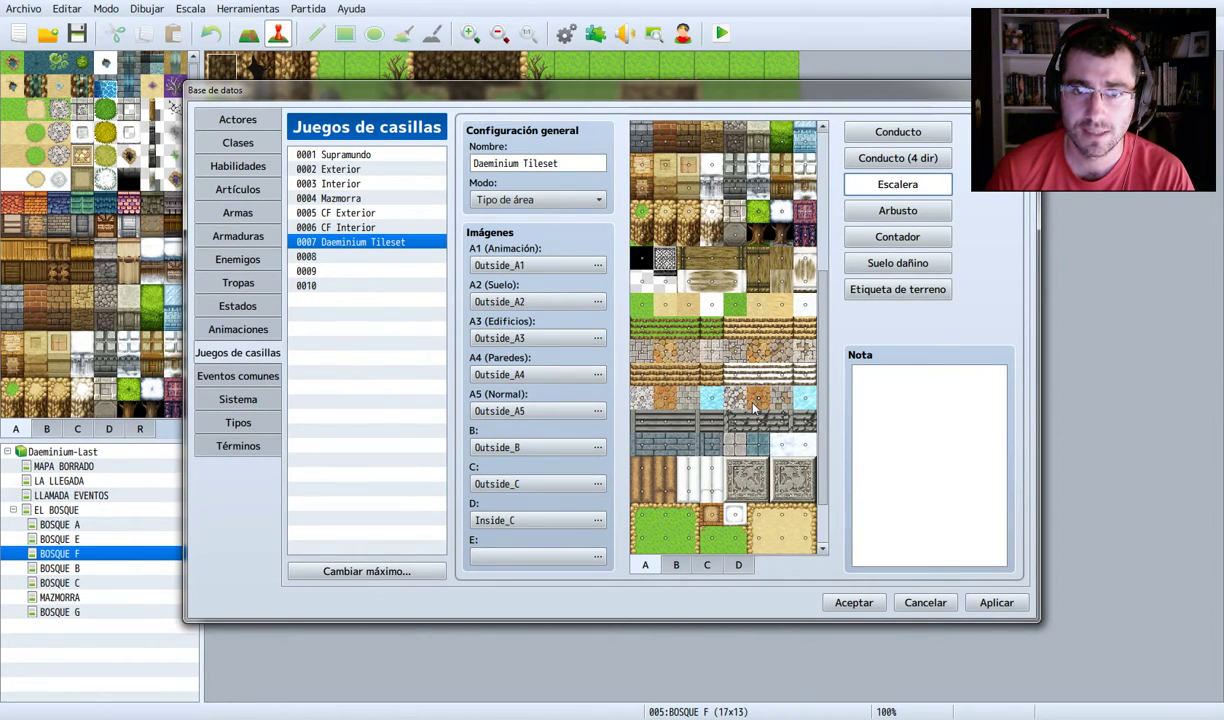
scroll(753, 408, "down", 2)
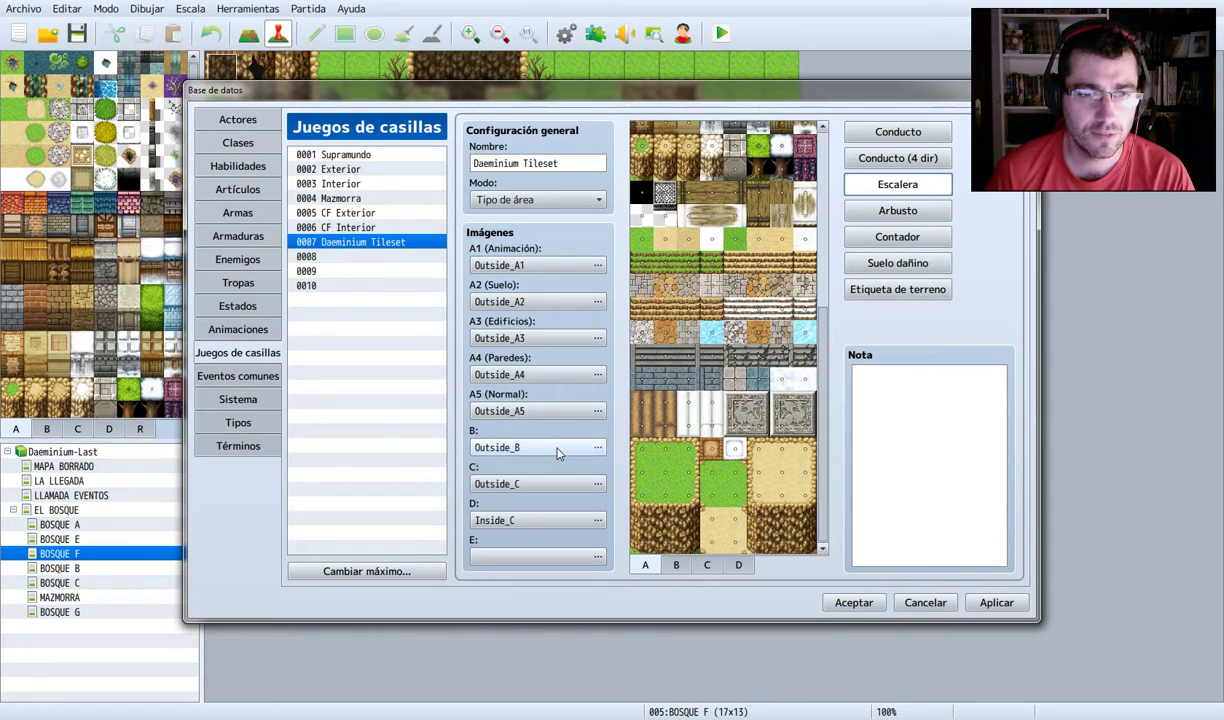
- Check which tiles on pages D, C and B carry the ladder (Escalera) attribute
left_click(738, 566)
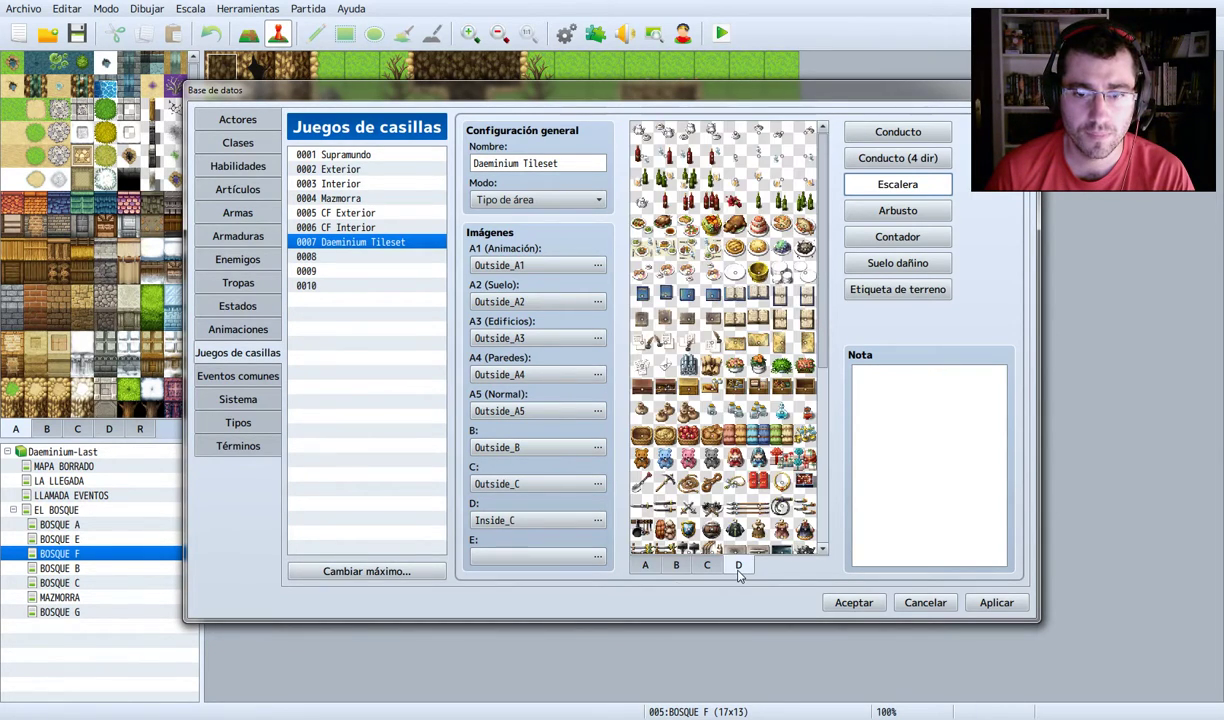
left_click(707, 566)
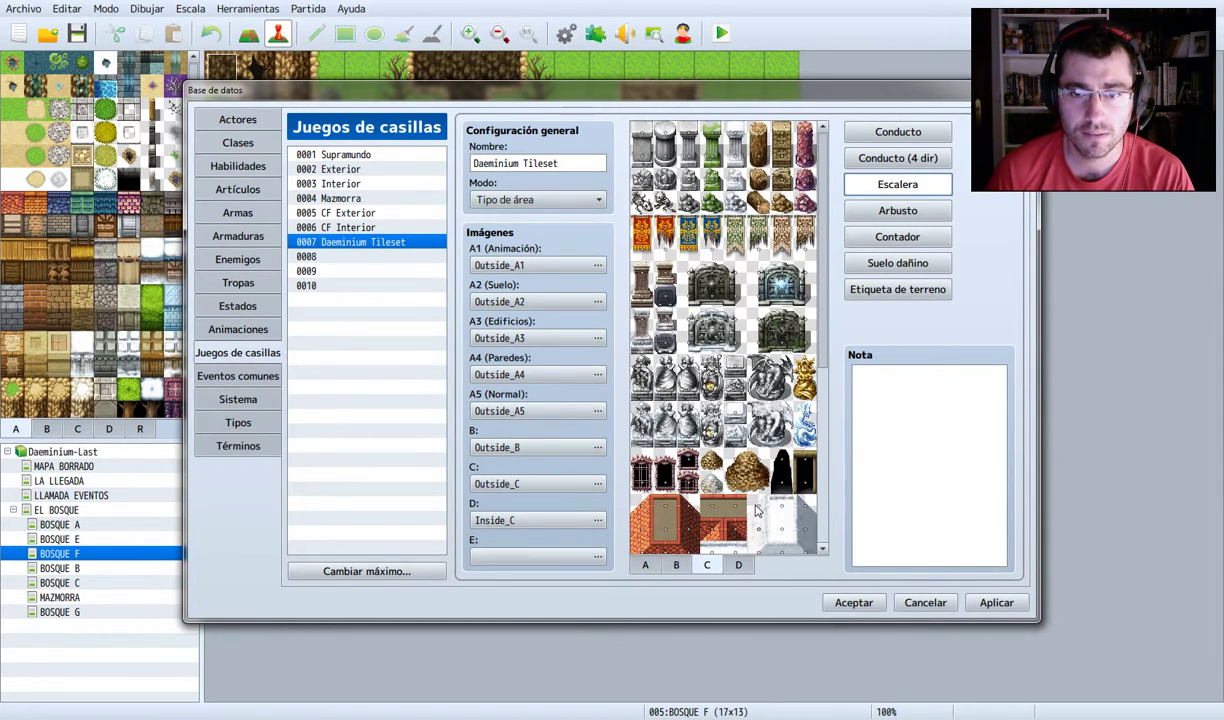
scroll(757, 511, "down", 1)
left_click(678, 568)
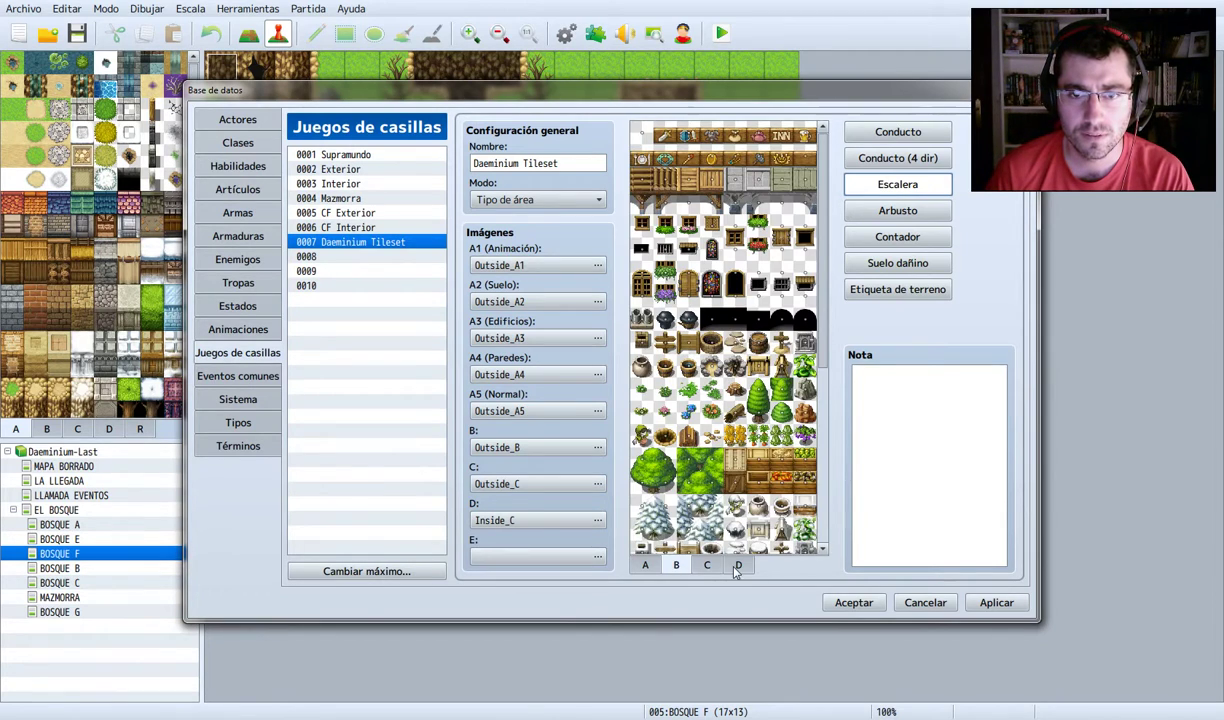
scroll(701, 458, "down", 3)
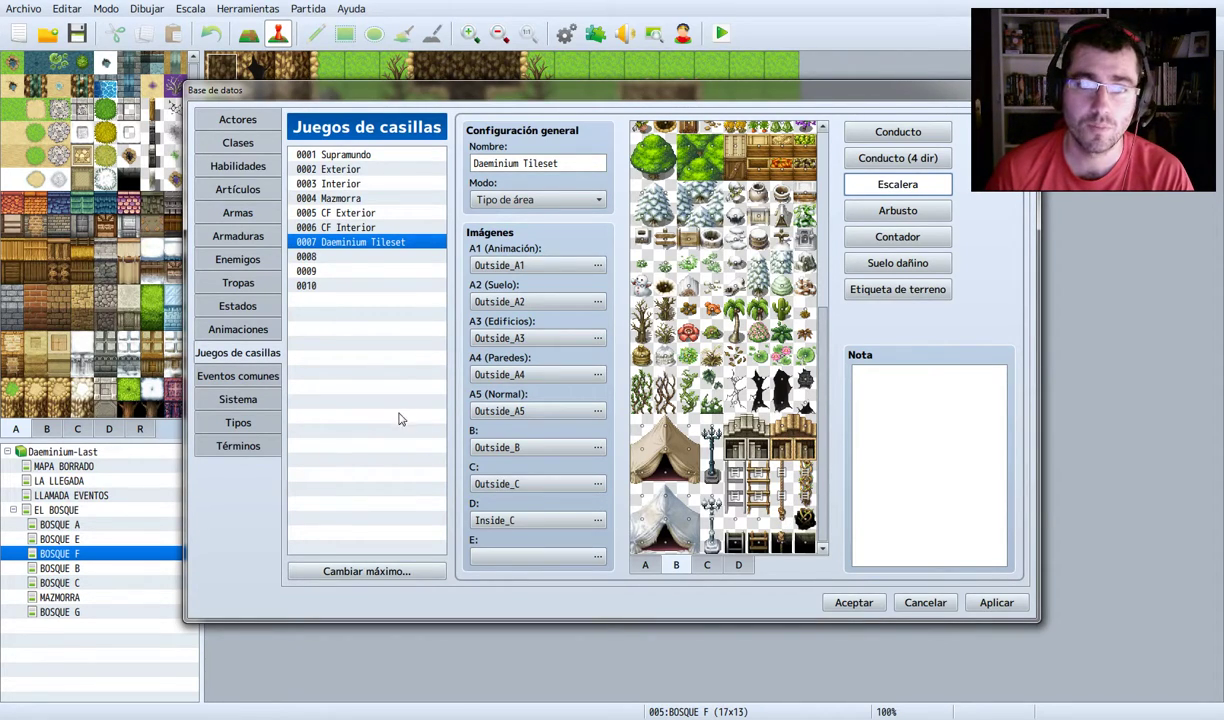
- Examine the bush (Arbusto) attribute on pages B and A, and the counter (Contador) attribute on page A
left_click(900, 210)
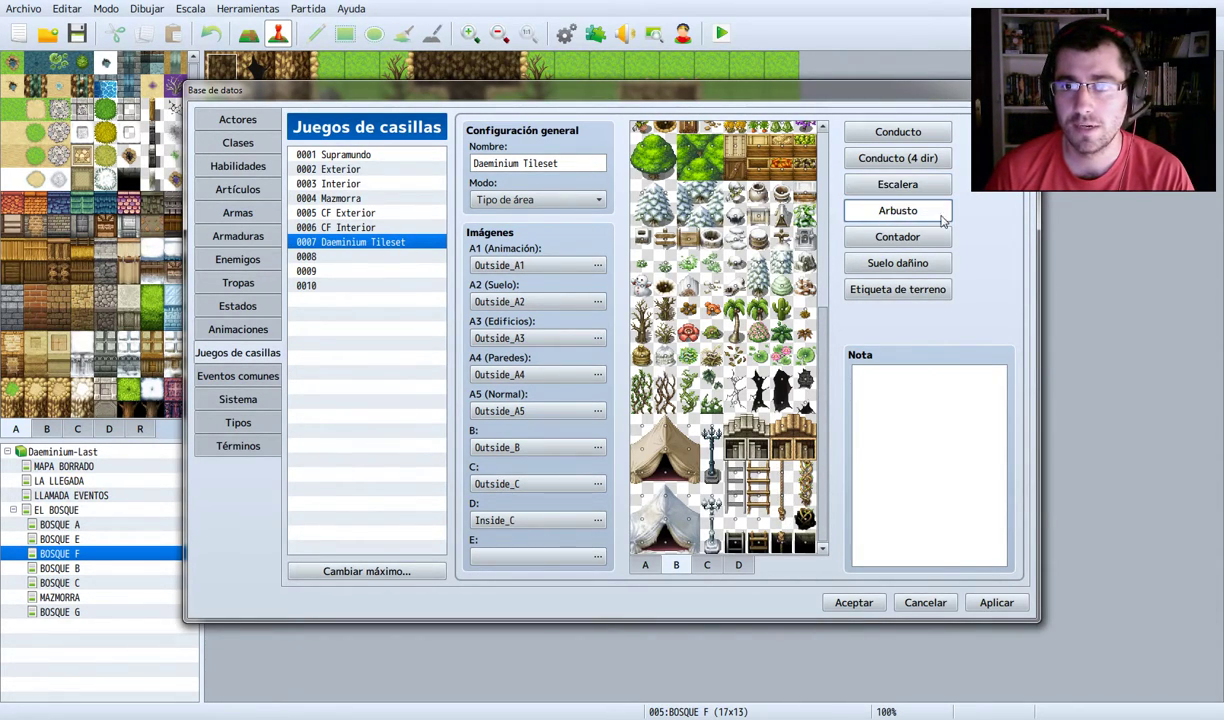
scroll(710, 225, "up", 2)
scroll(707, 236, "up", 3)
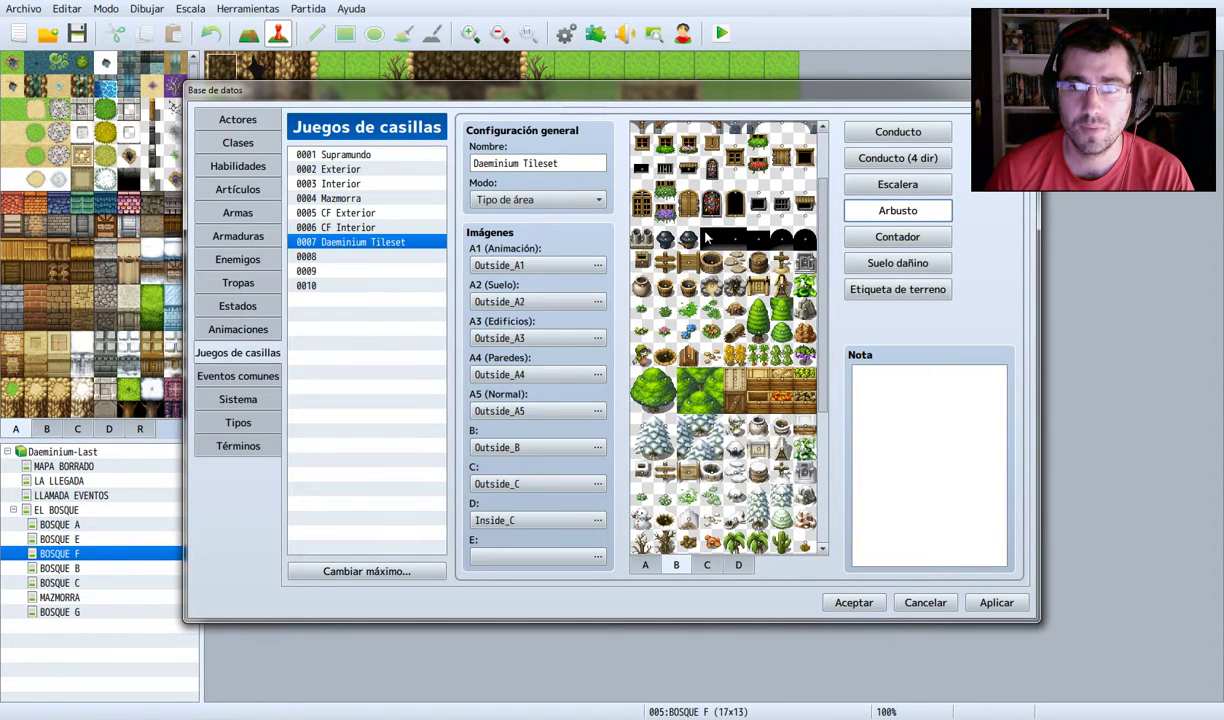
scroll(707, 236, "up", 2)
left_click(645, 565)
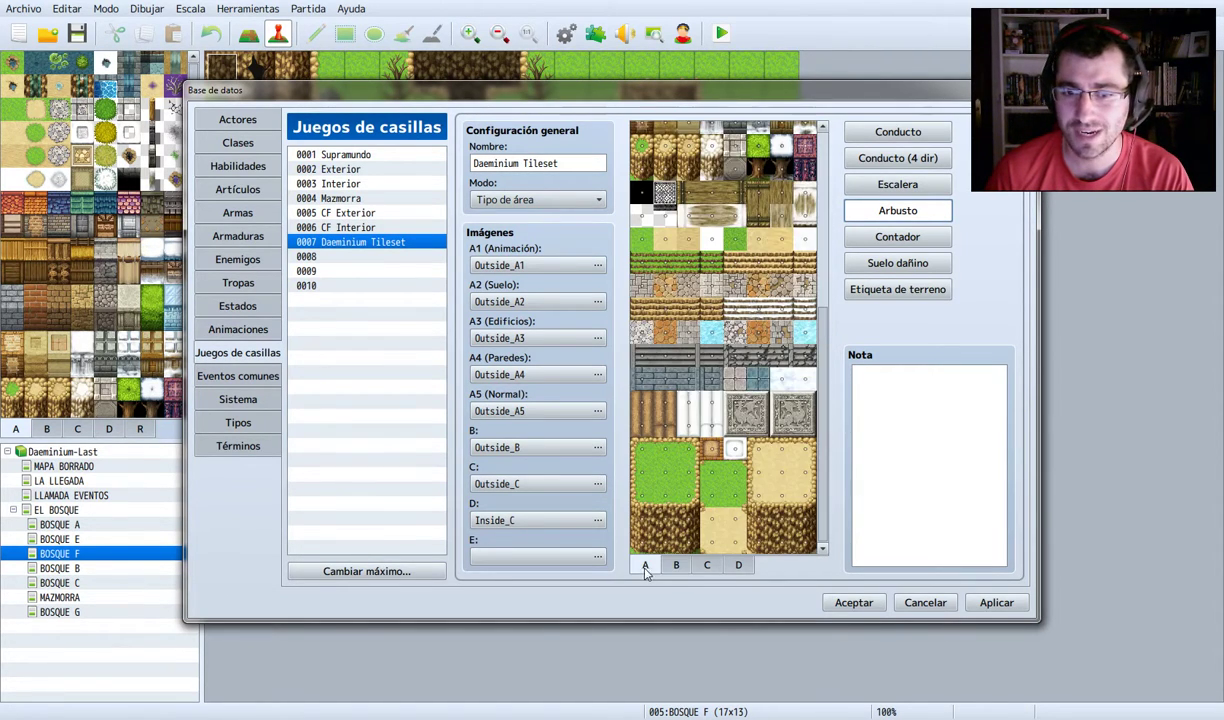
scroll(722, 215, "up", 8)
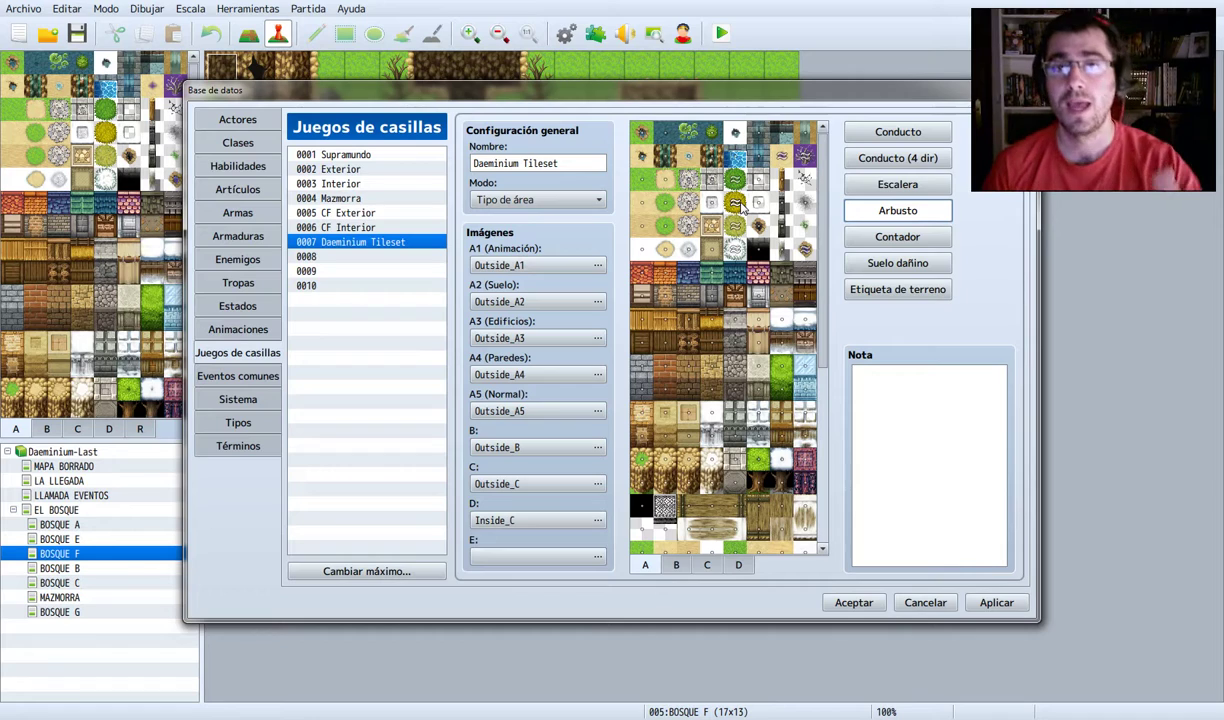
left_click(905, 239)
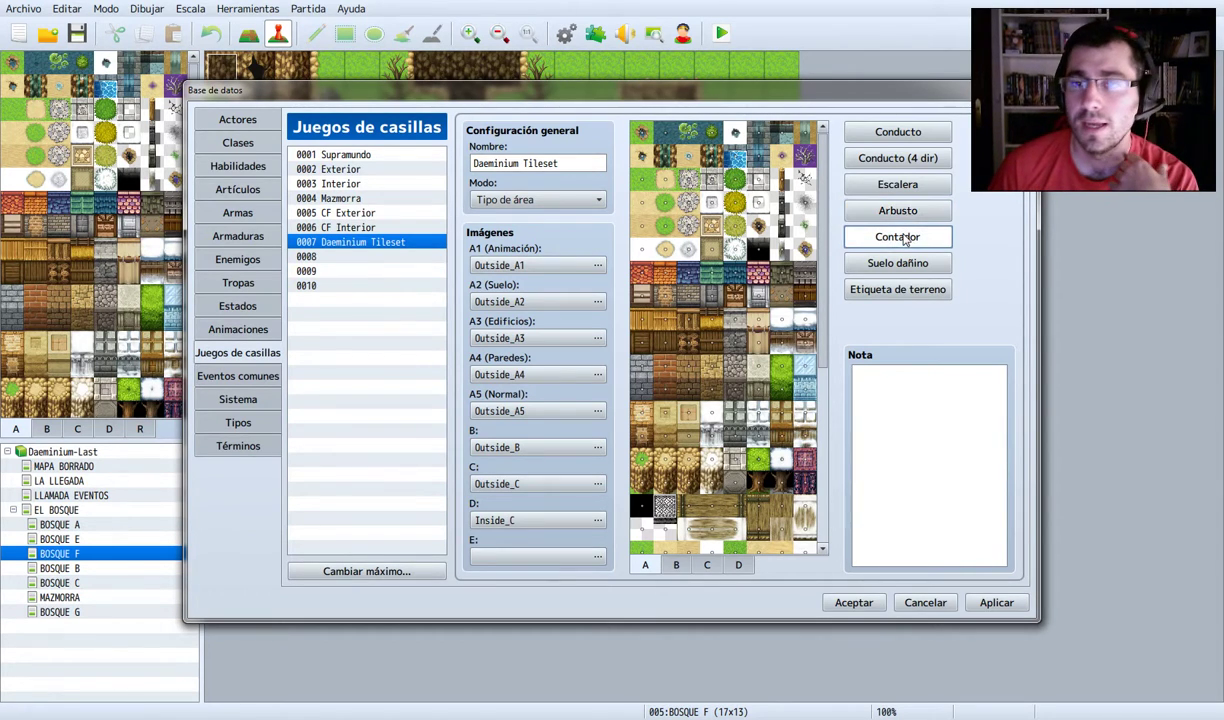
scroll(666, 240, "down", 5)
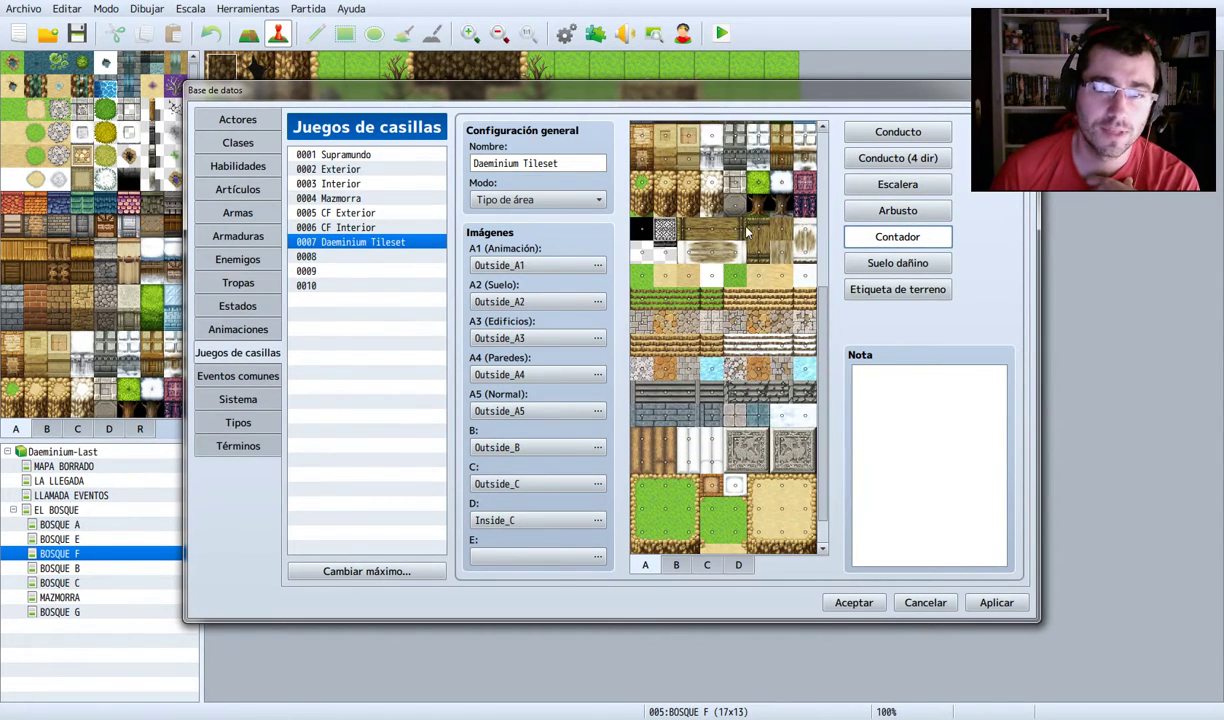
- Examine the damage floor (Suelo dañino) attribute across tile pages A, B and C
left_click(852, 266)
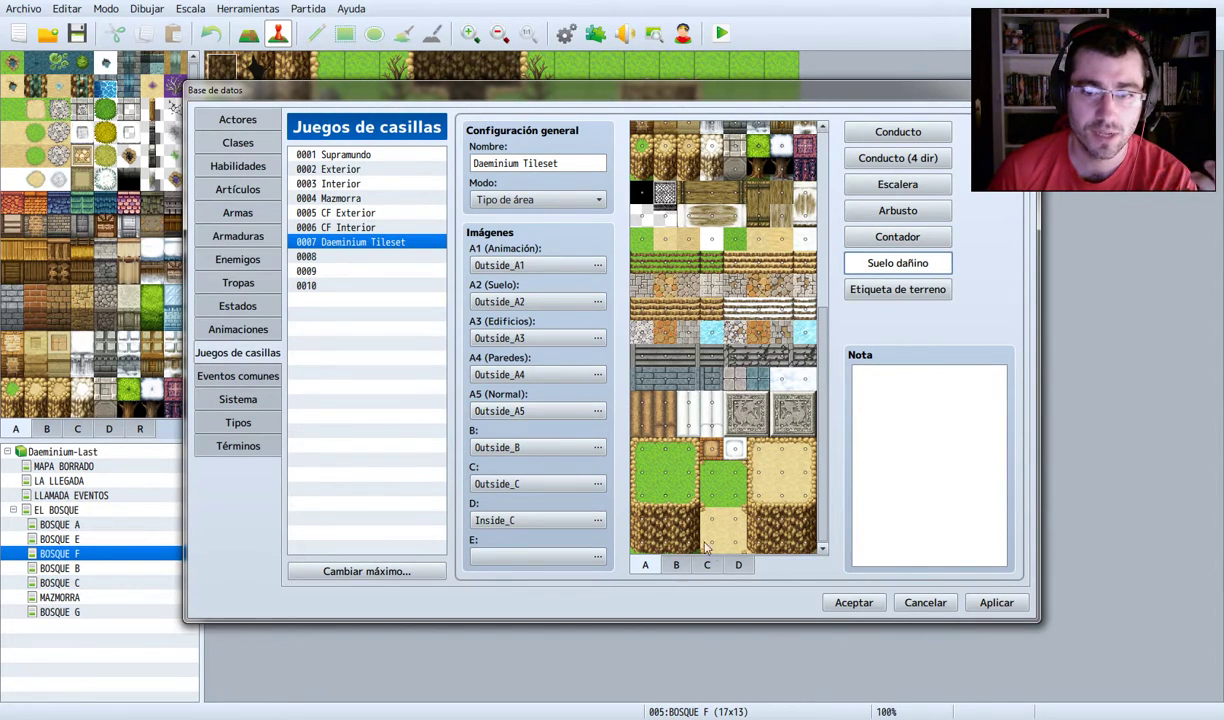
left_click(676, 566)
left_click(707, 566)
left_click(645, 566)
scroll(703, 456, "up", 7)
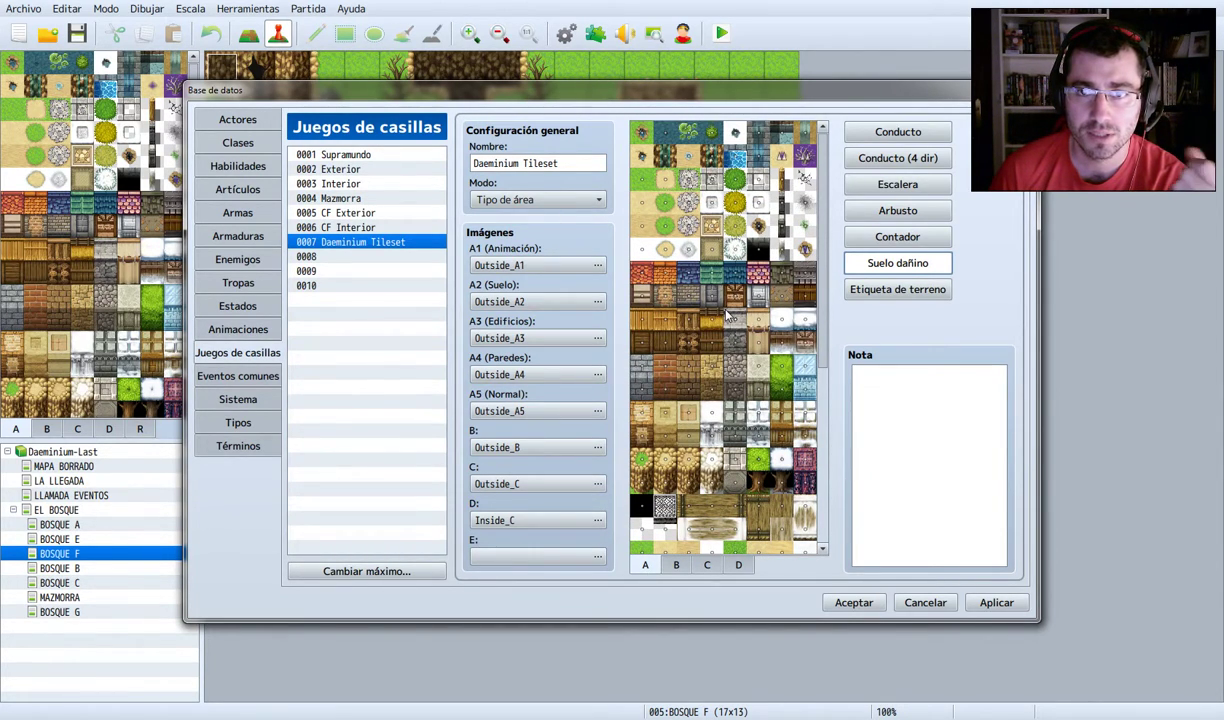
scroll(728, 316, "down", 5)
scroll(730, 313, "up", 4)
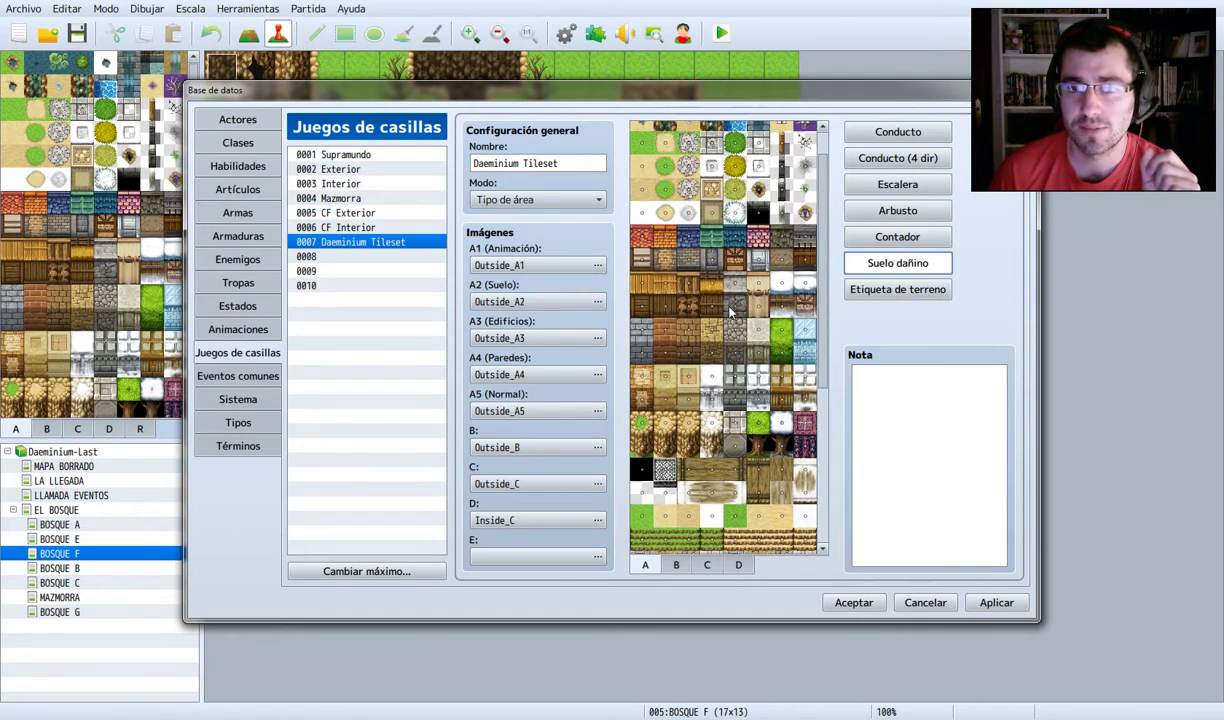
scroll(731, 314, "up", 1)
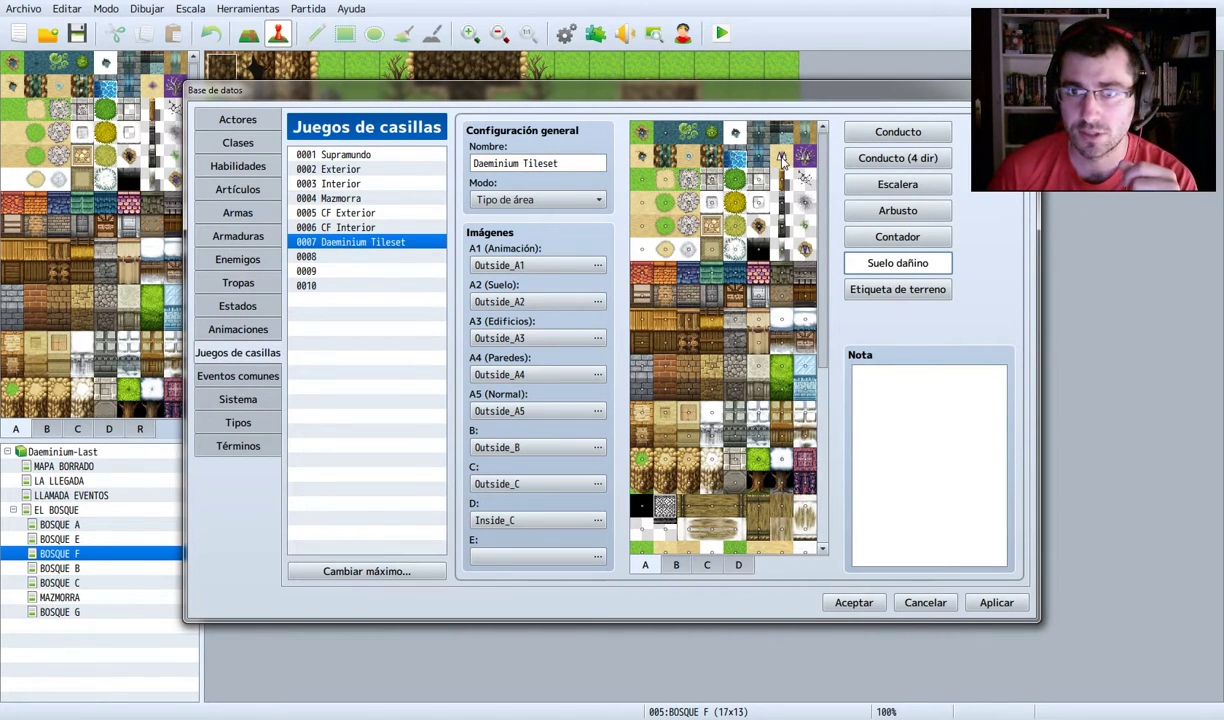
- Check the terrain tag (Etiqueta de terreno) values on the tileset's A page, then apply the database changes and close the database
left_click(903, 292)
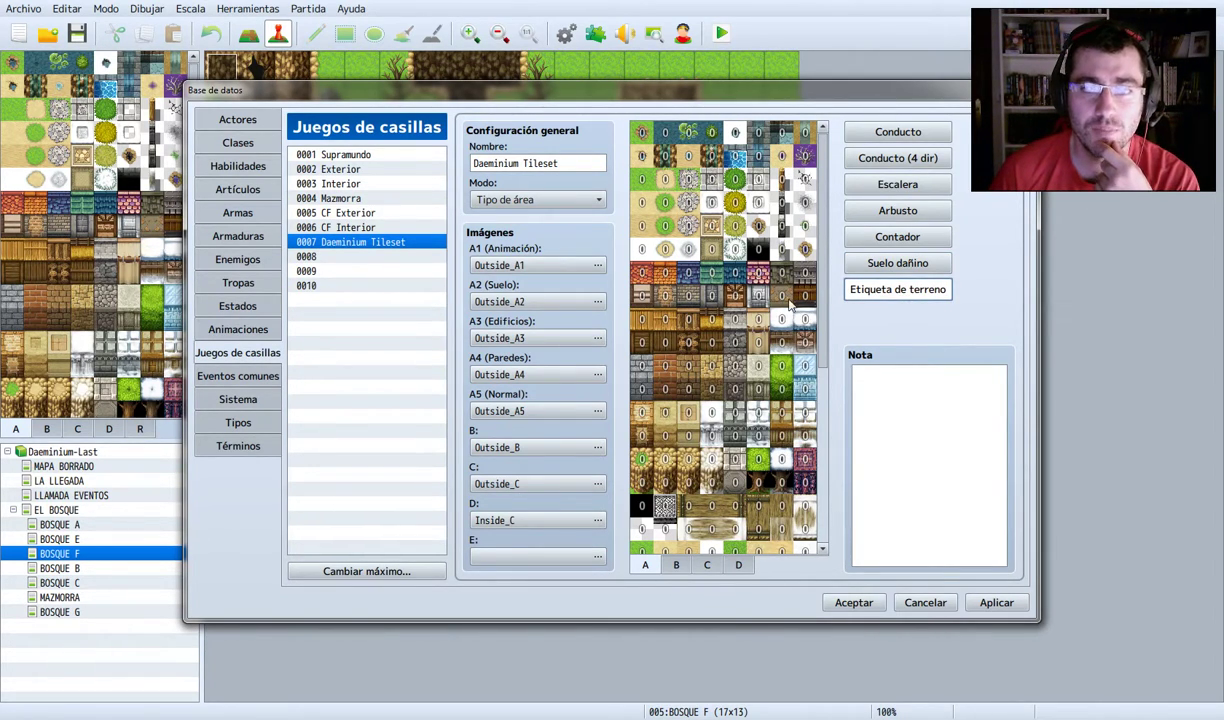
scroll(757, 362, "down", 5)
scroll(757, 362, "down", 1)
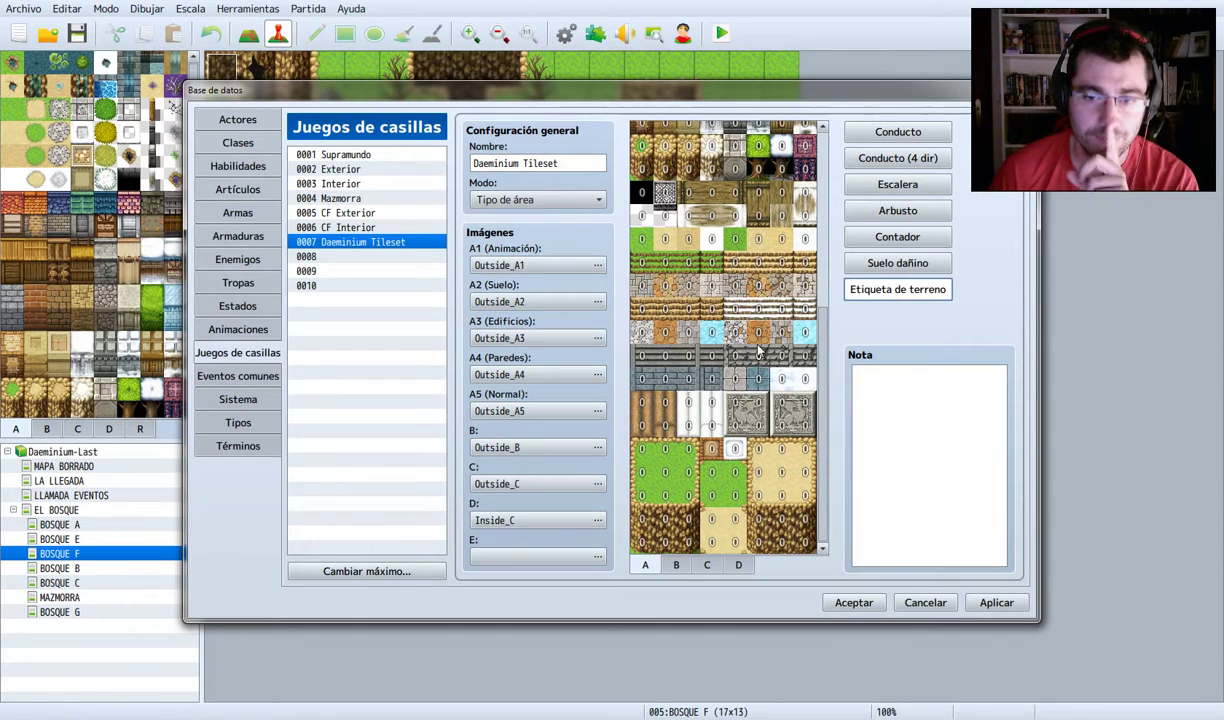
scroll(825, 429, "up", 6)
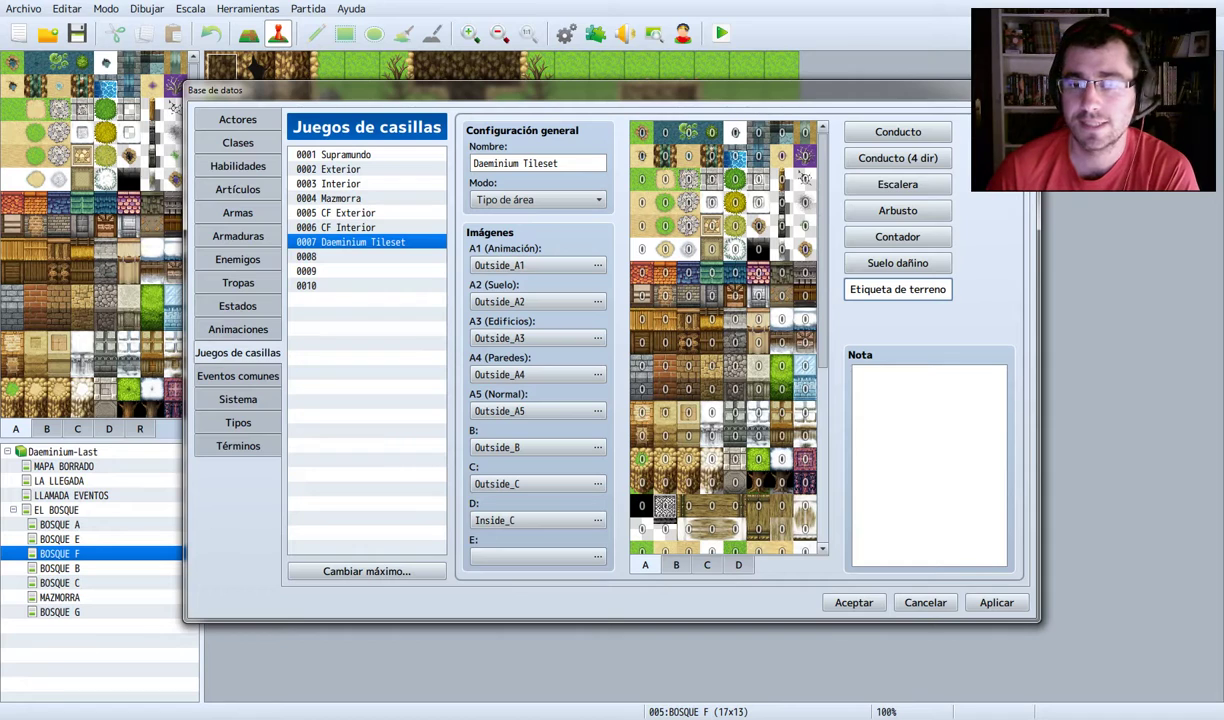
left_click(996, 605)
left_click(922, 603)
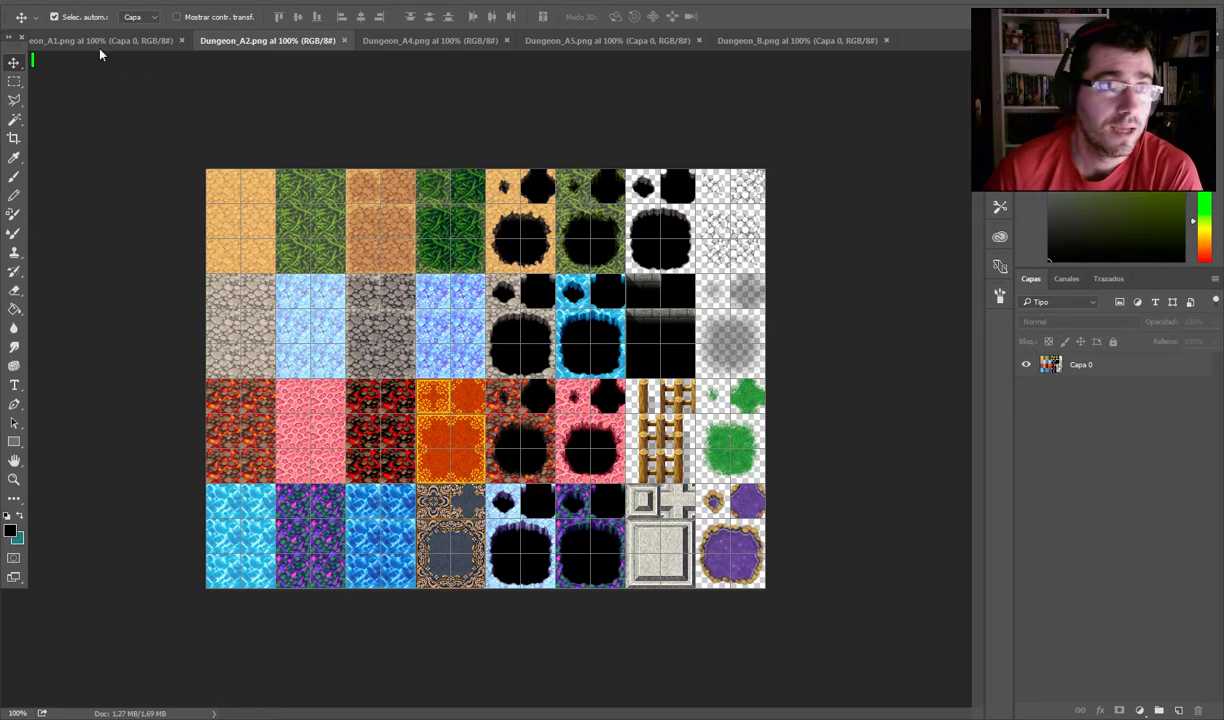
- Switch to Photoshop and review the ruler and text unit options in the Units and Rulers preferences, keeping both on Píxeles
left_click(97, 2)
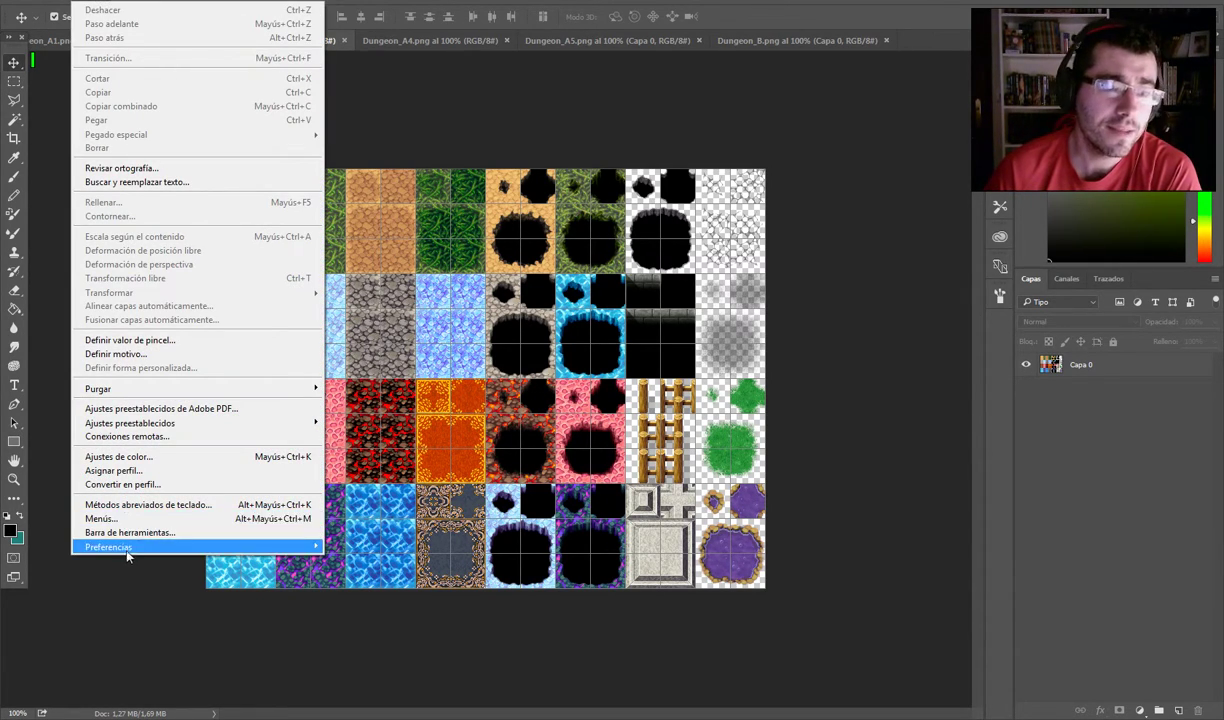
mouse_move(129, 552)
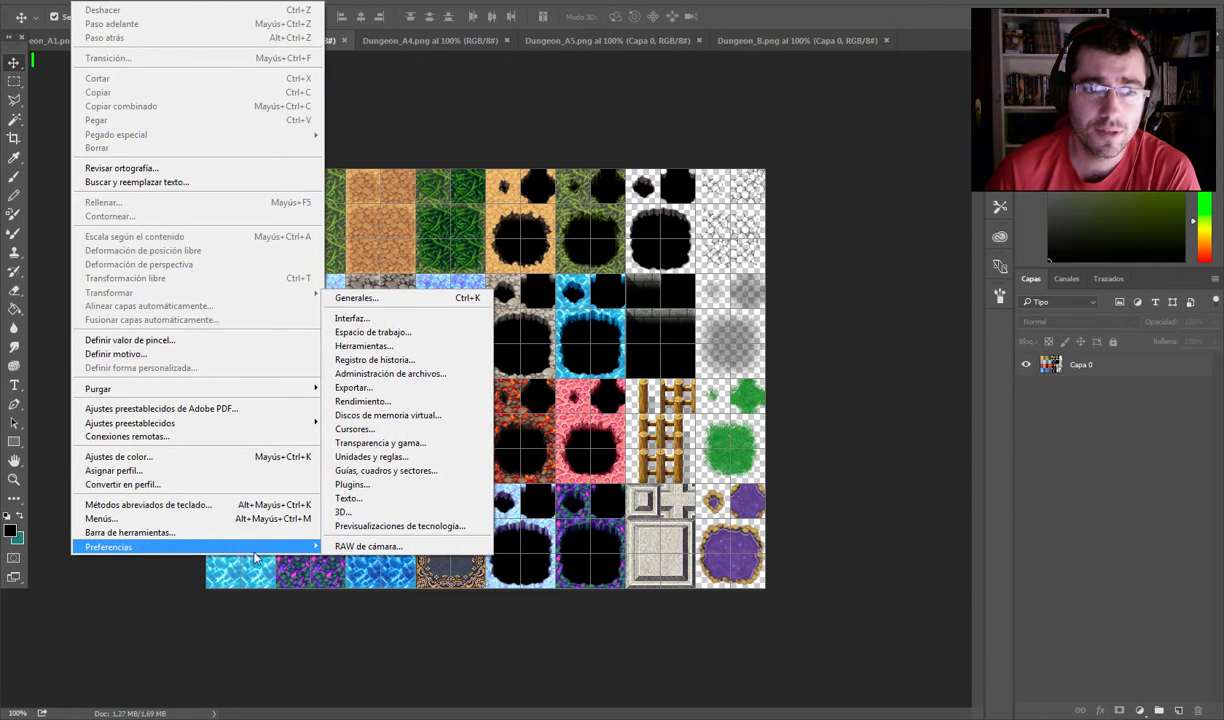
left_click(384, 458)
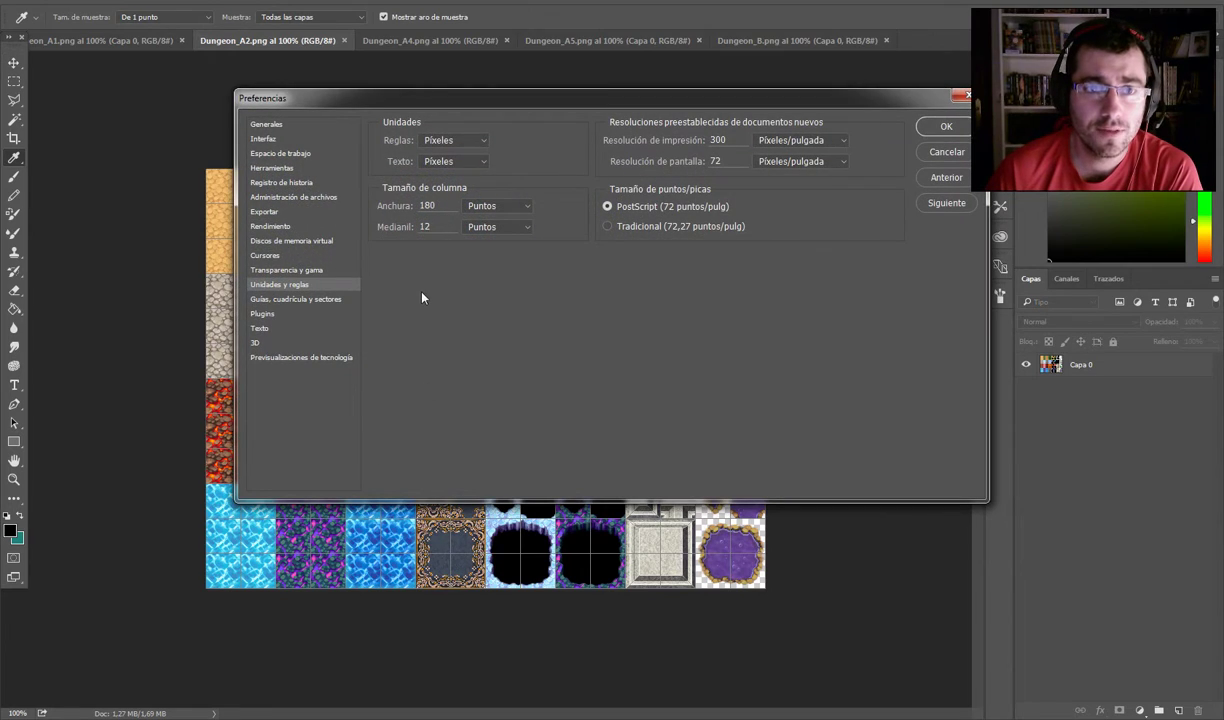
left_click(296, 299)
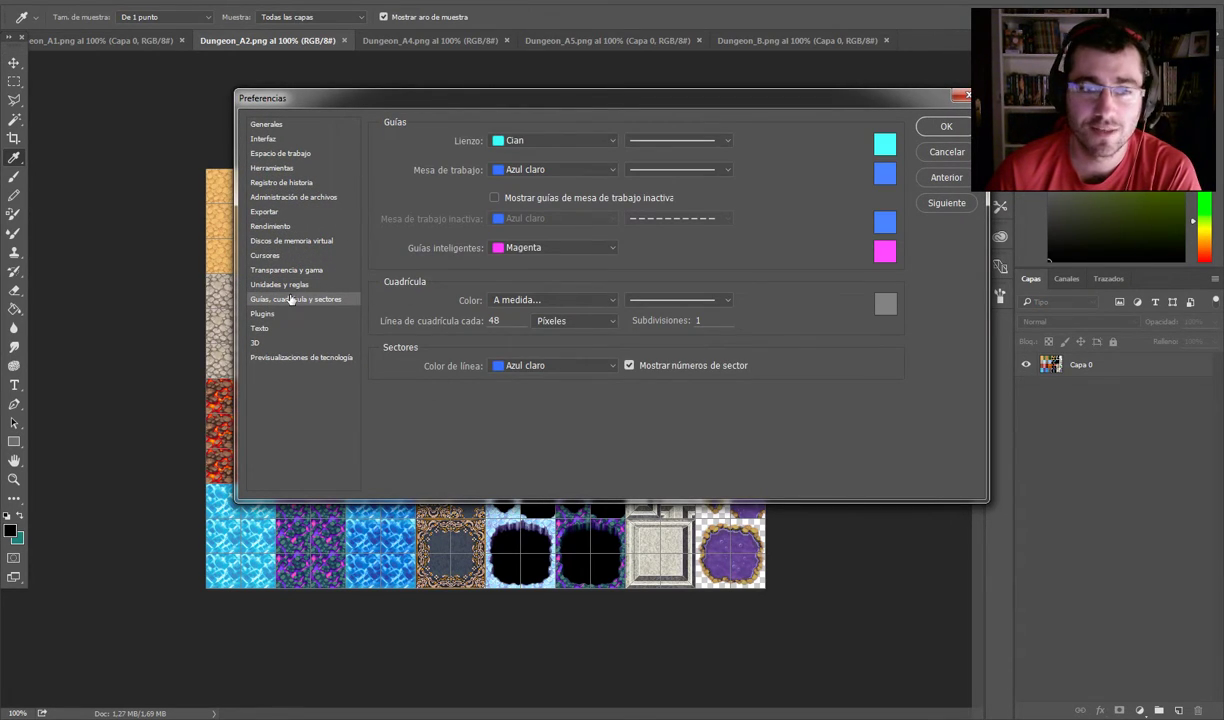
left_click(282, 285)
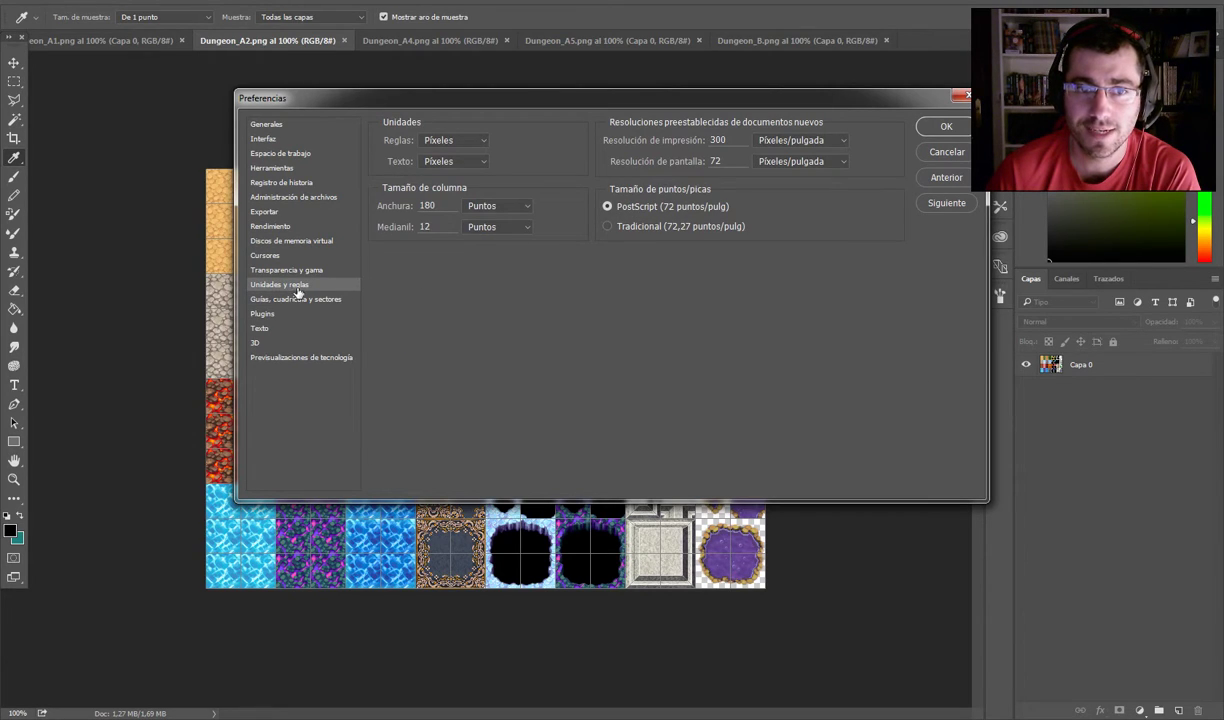
left_click(444, 150)
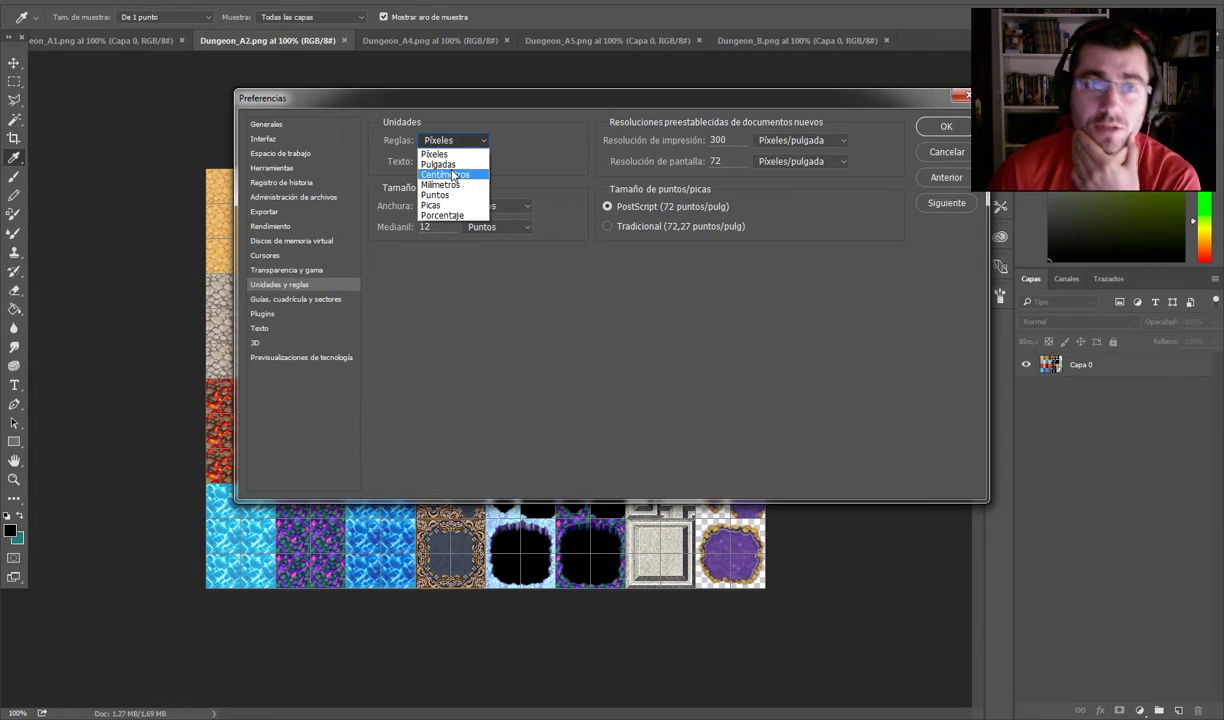
left_click(435, 155)
left_click(430, 162)
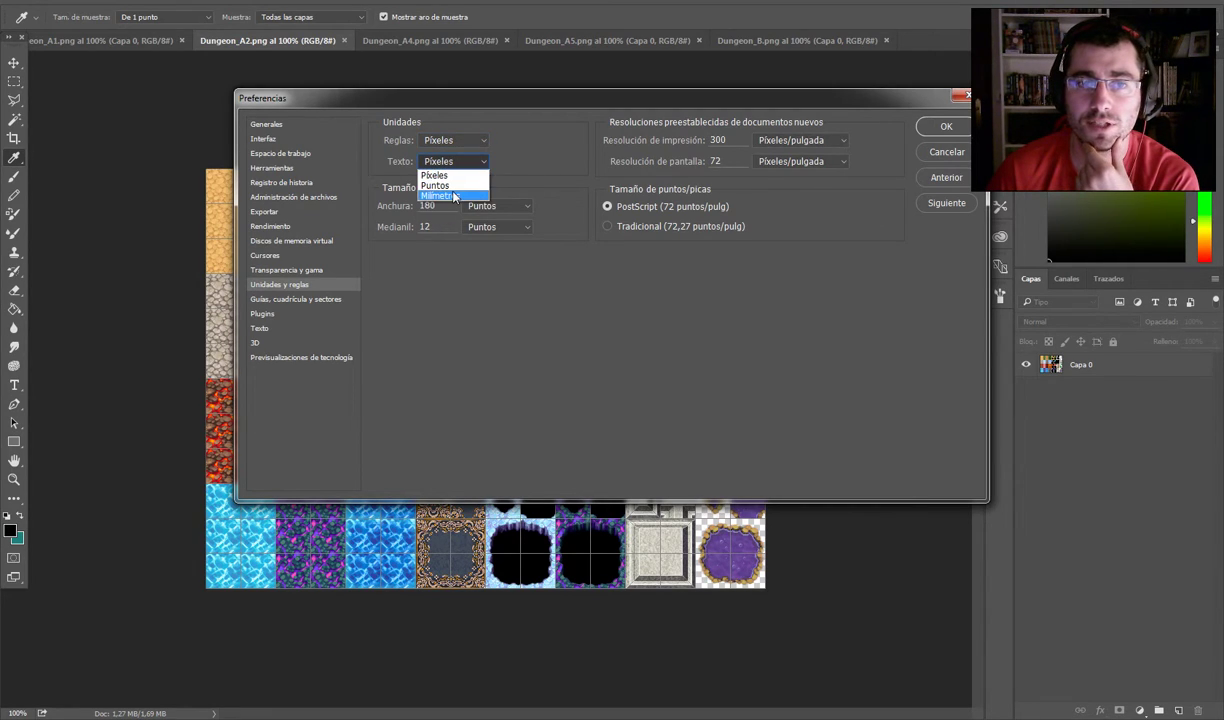
left_click(421, 175)
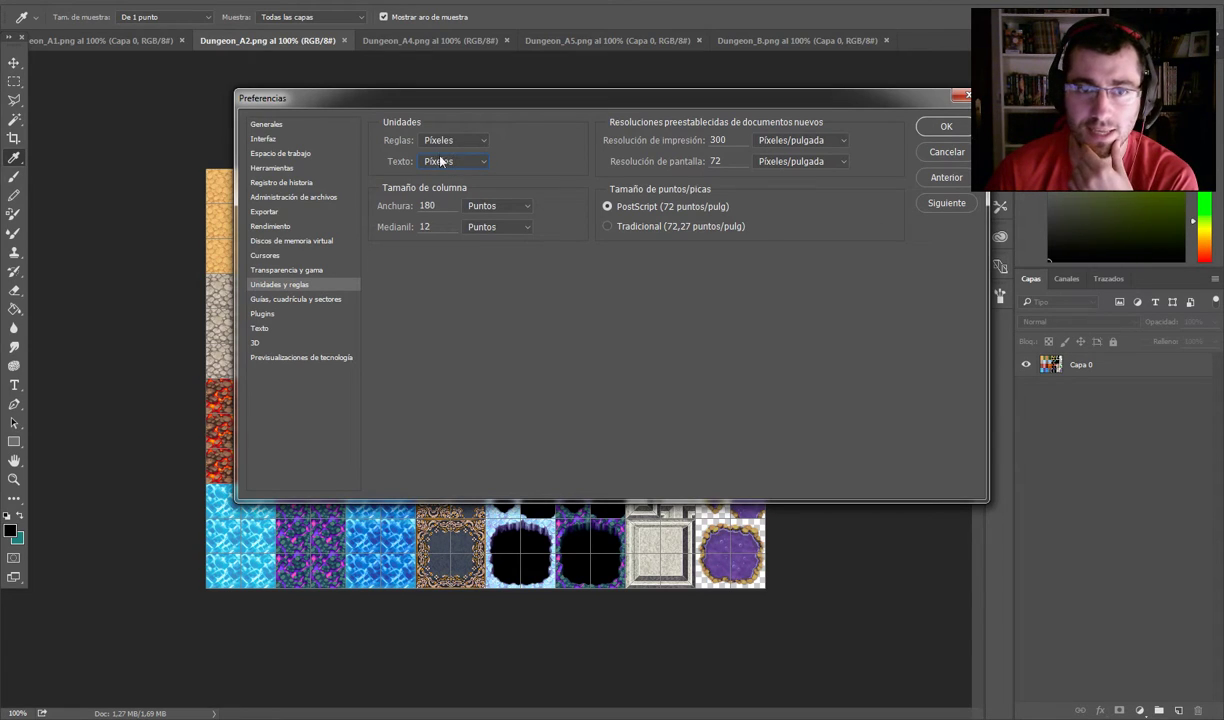
- Review the grid spacing and subdivision settings in the Guides, Grid and Slices preferences against the RPG Maker map, then leave without saving
left_click(313, 302)
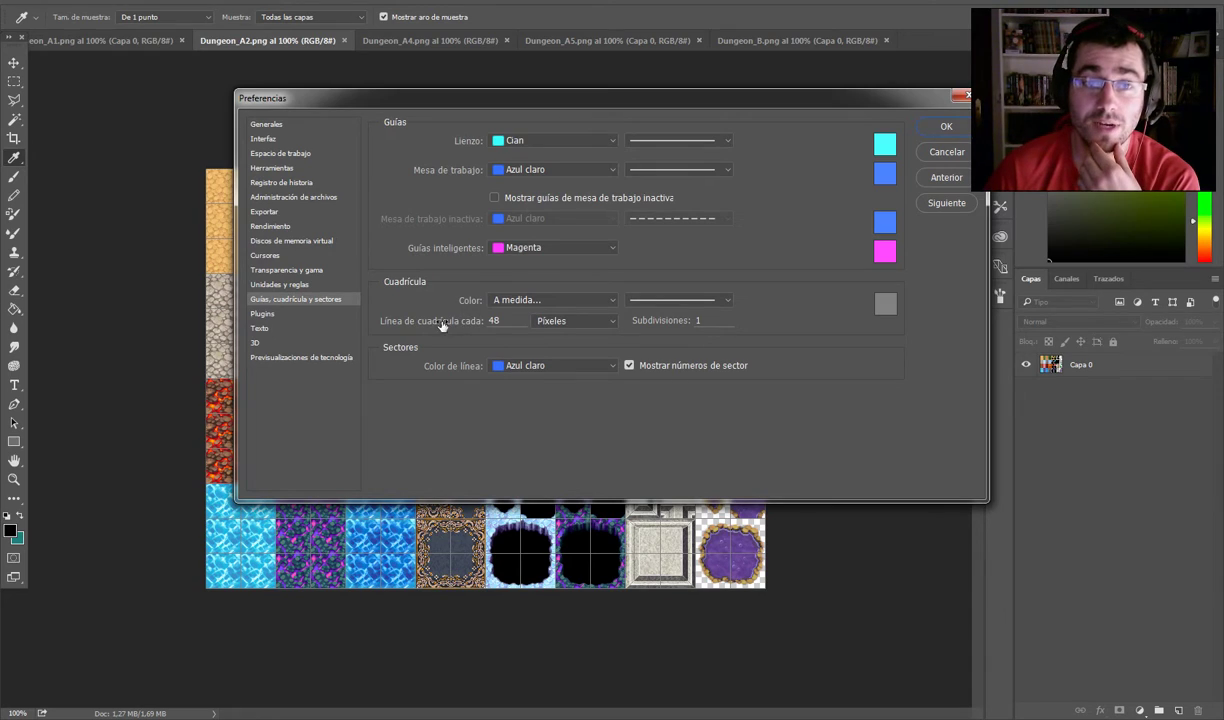
double_click(510, 321)
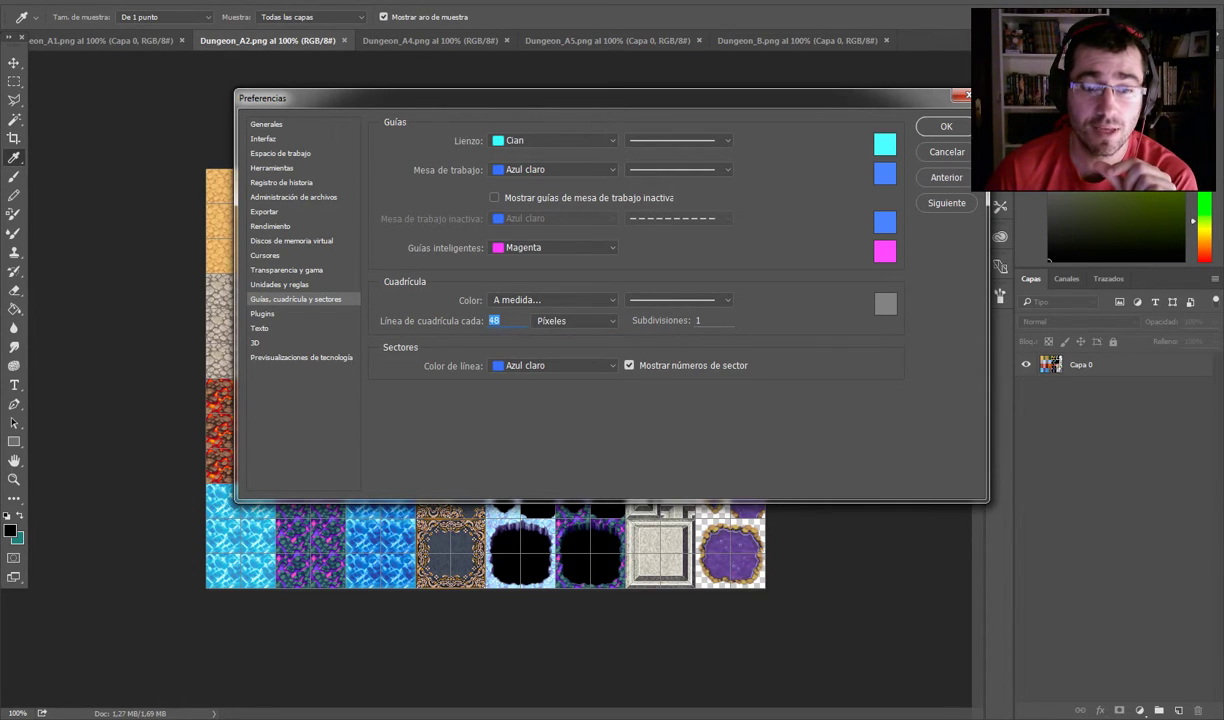
key("alt+Tab")
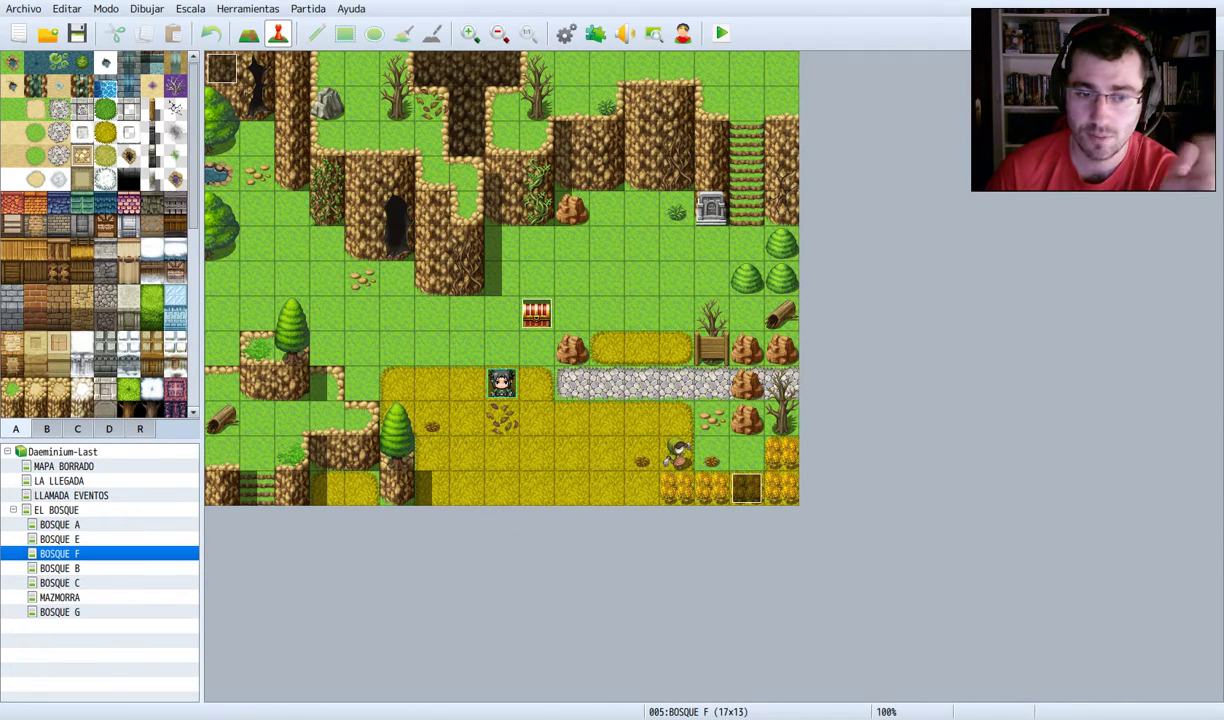
key("alt+Tab")
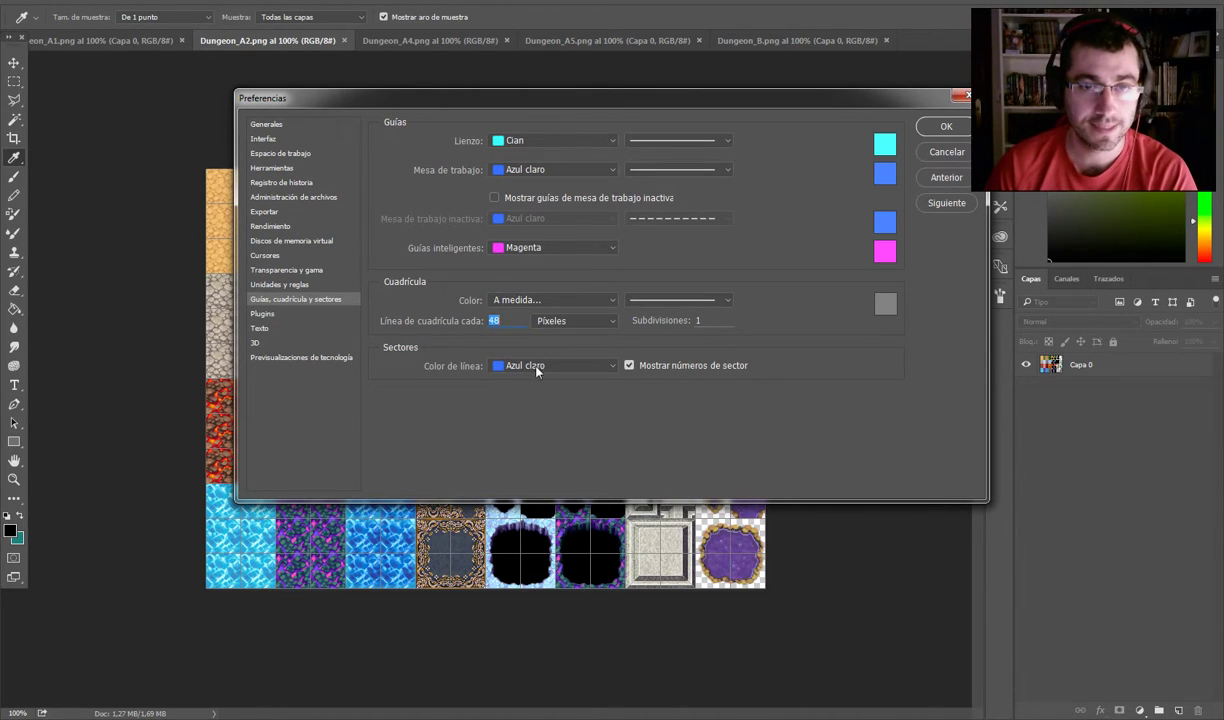
left_click(514, 320)
double_click(514, 320)
left_click(712, 320)
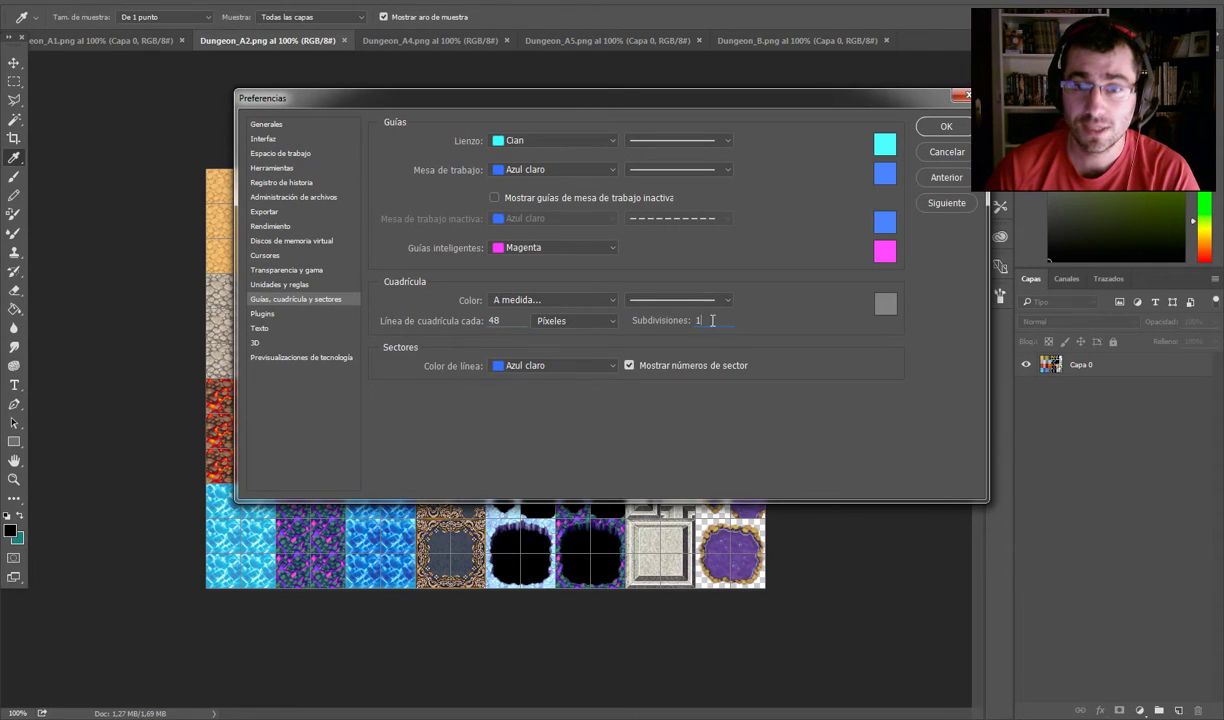
left_click(945, 153)
key("v")
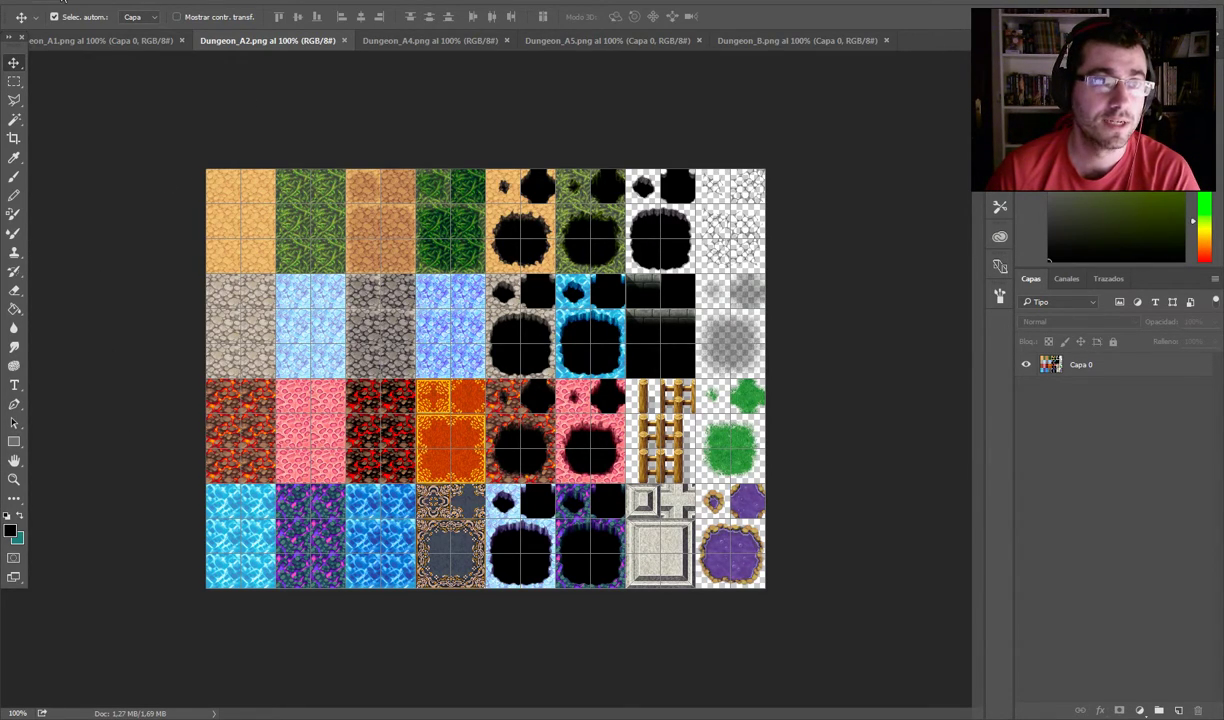
- Browse to the img/tilesets folder of the Daeminium-Last project for opening images, bring up the RPG Maker database, and cancel the file selection
left_click(62, 2)
left_click(80, 30)
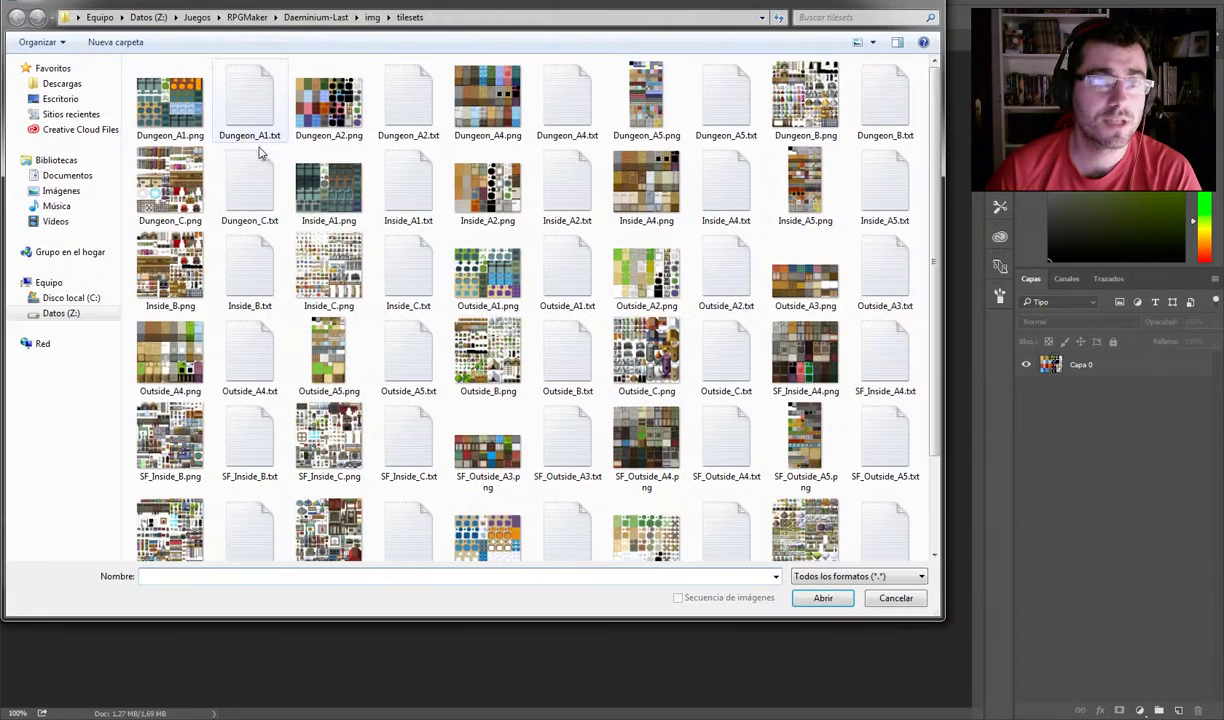
left_click(316, 17)
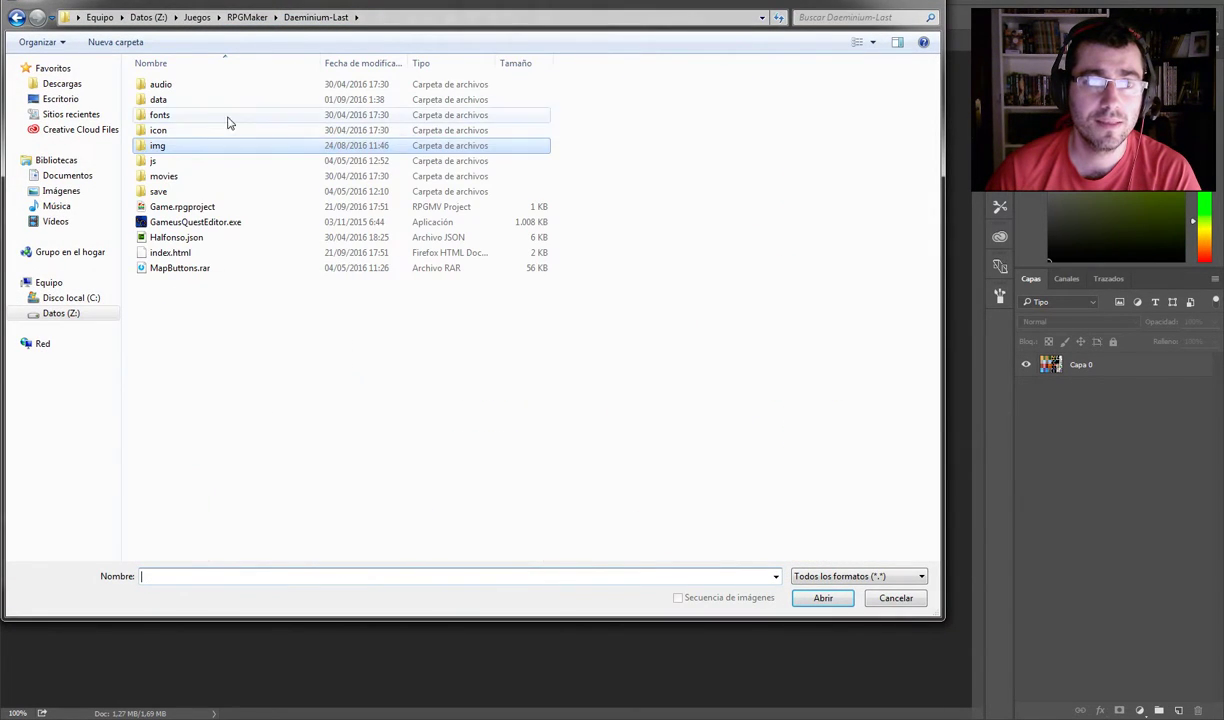
double_click(160, 145)
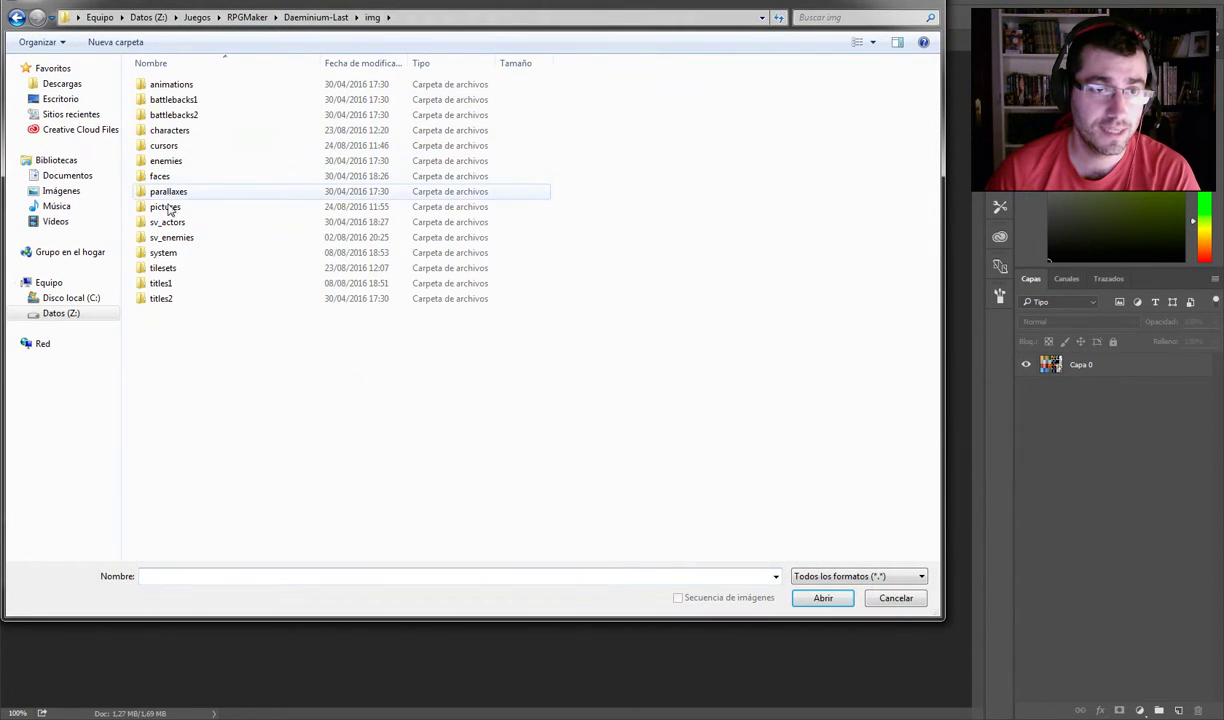
double_click(163, 268)
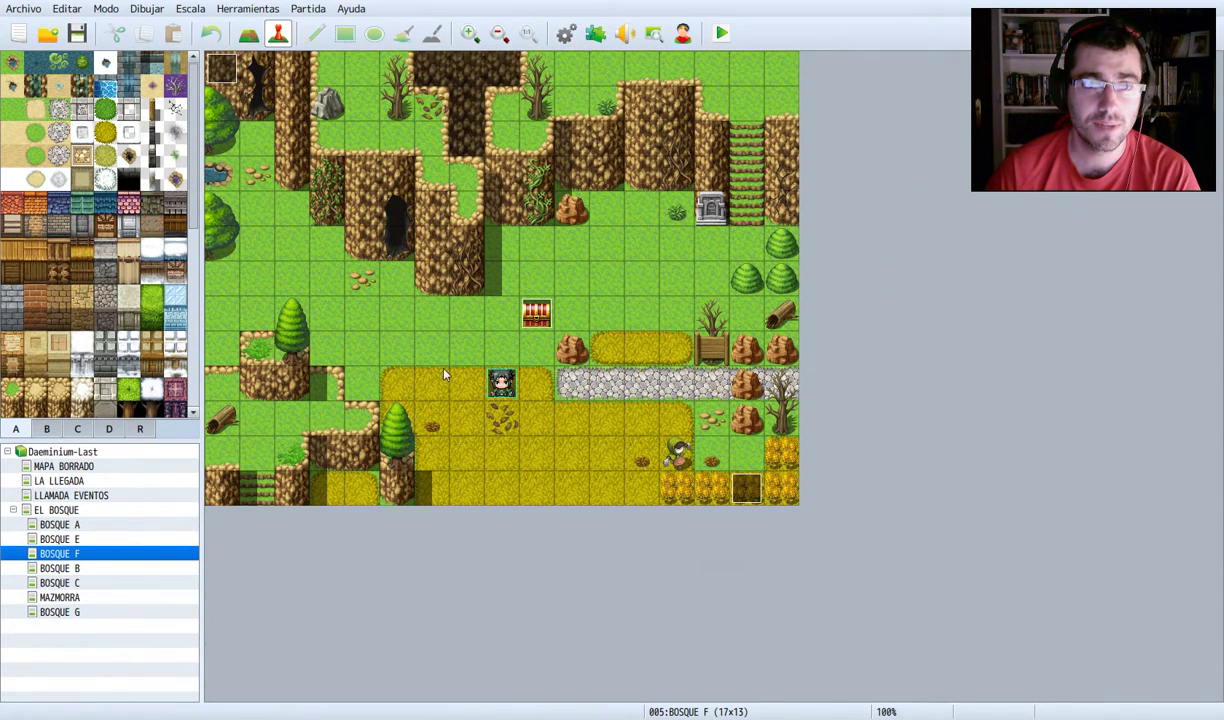
key("F9")
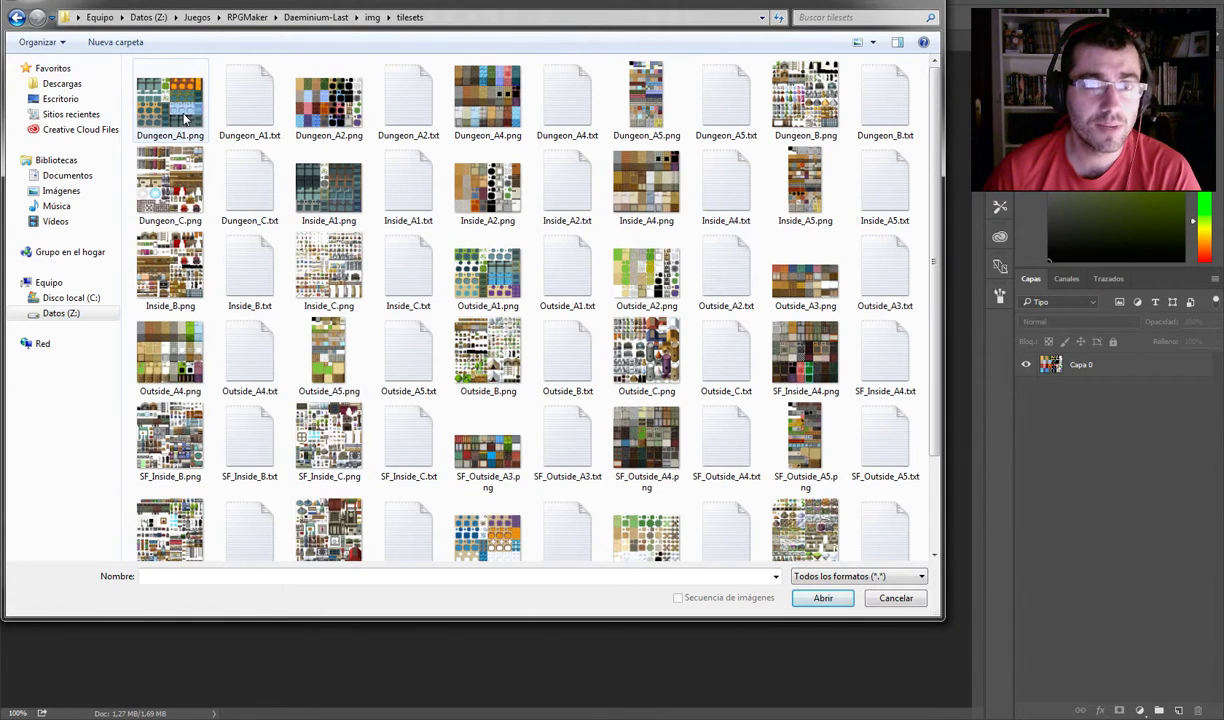
left_click(870, 597)
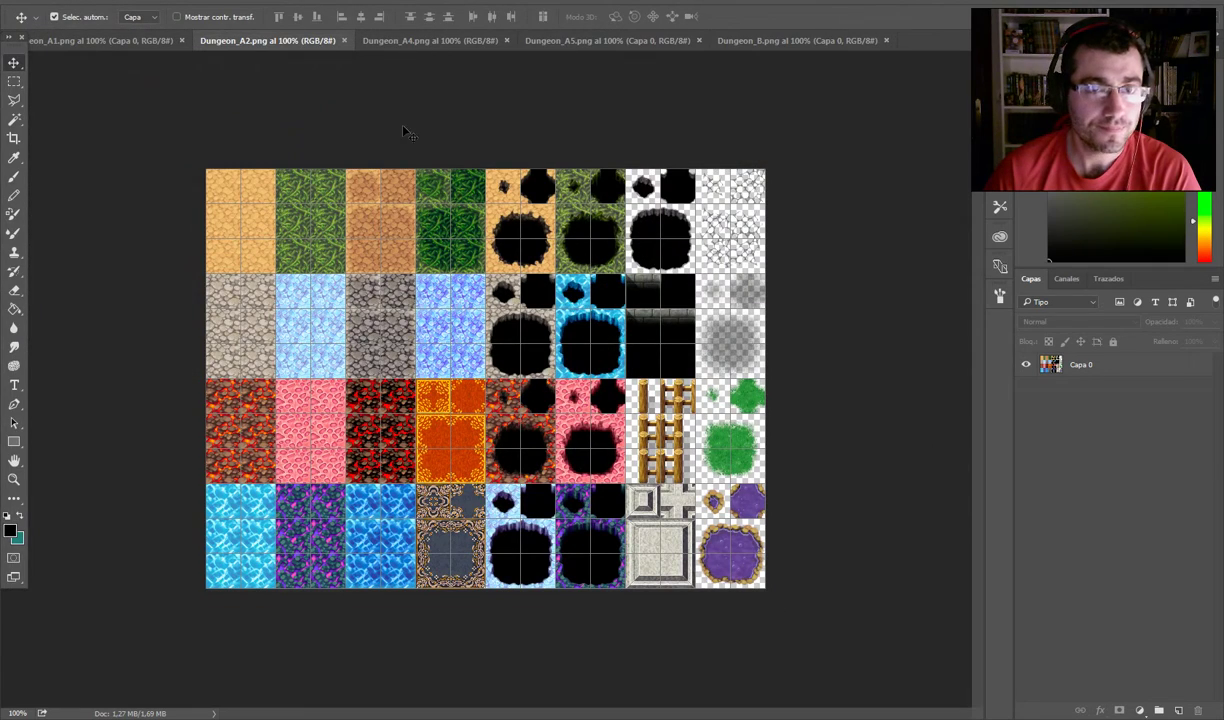
- Compare the layout of Dungeon_A1.png with the tile palette of Daeminium Tileset in the RPG Maker database
left_click(117, 40)
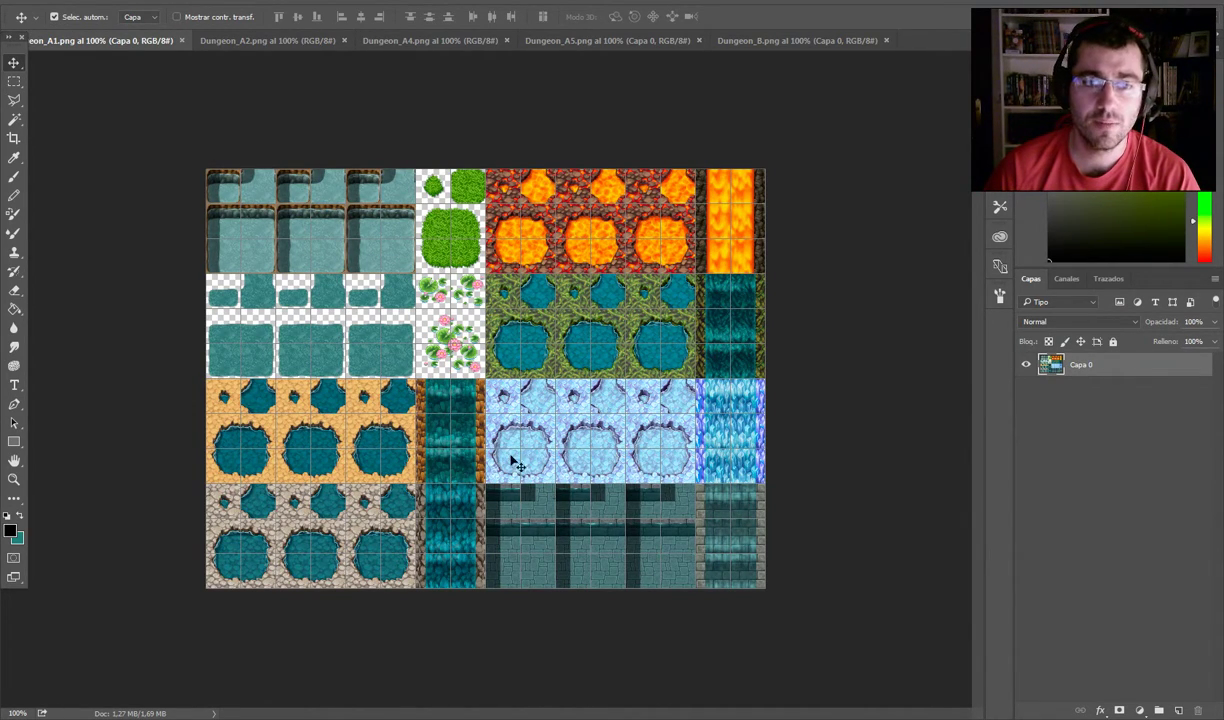
key("alt+Tab")
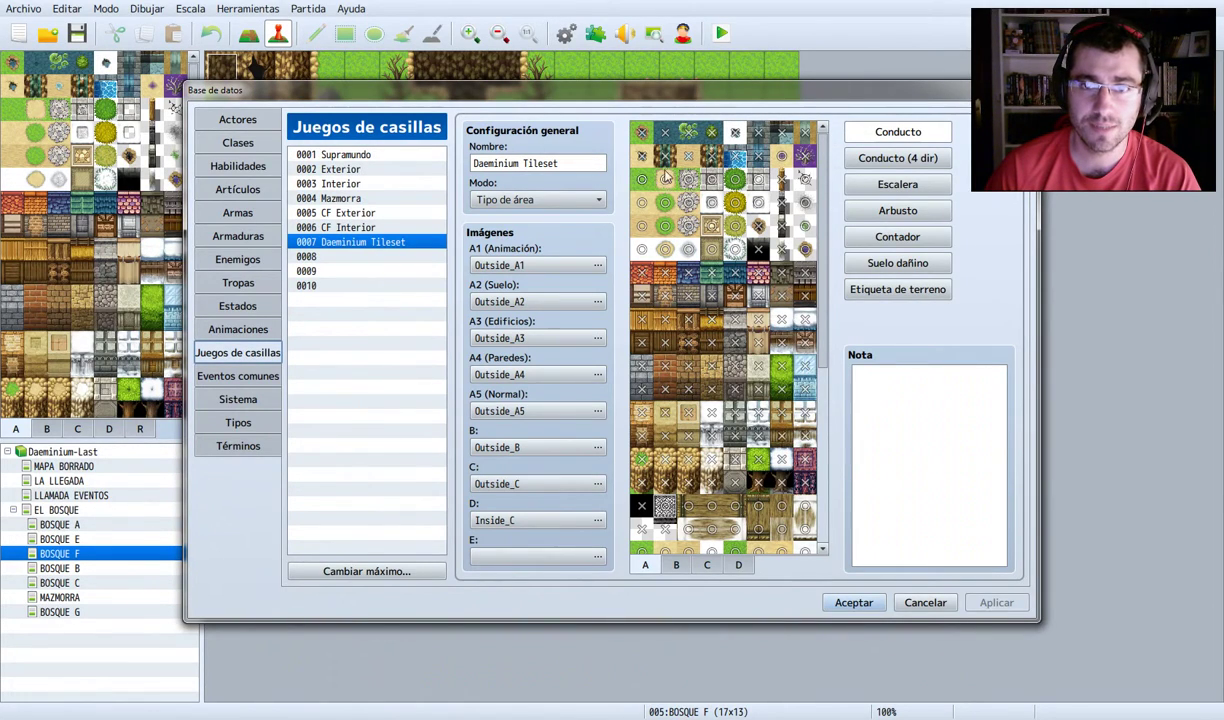
key("alt+Tab")
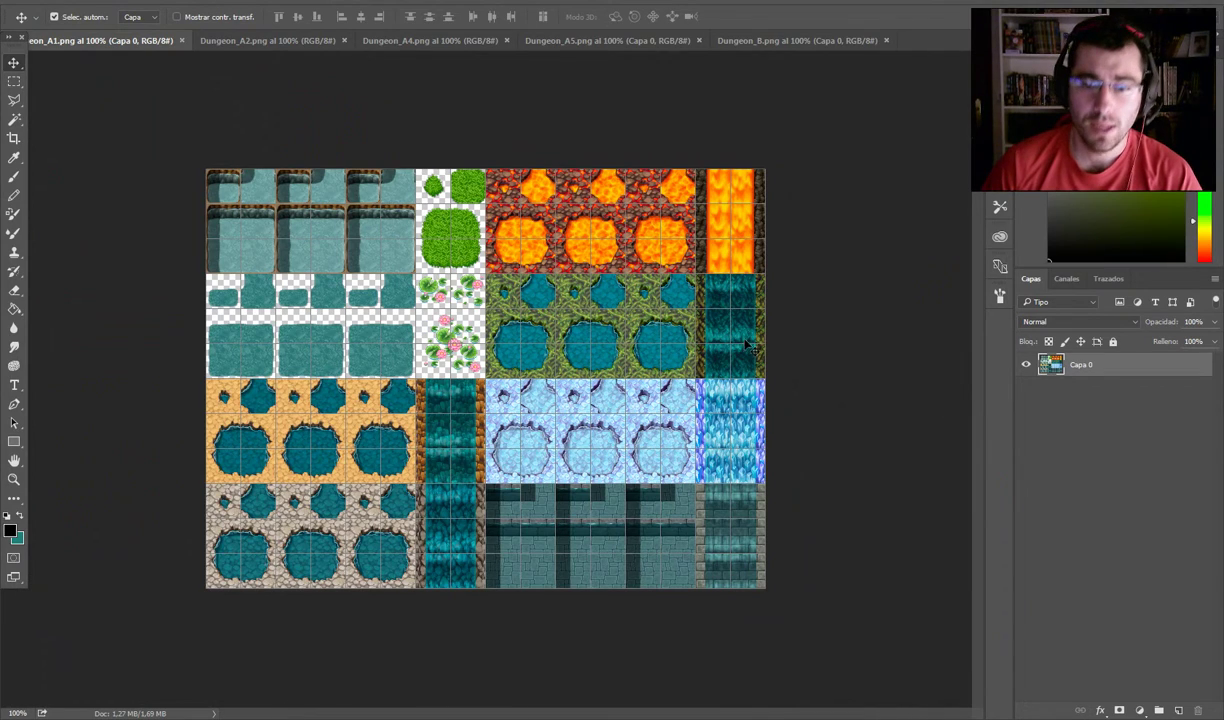
key("alt+Tab")
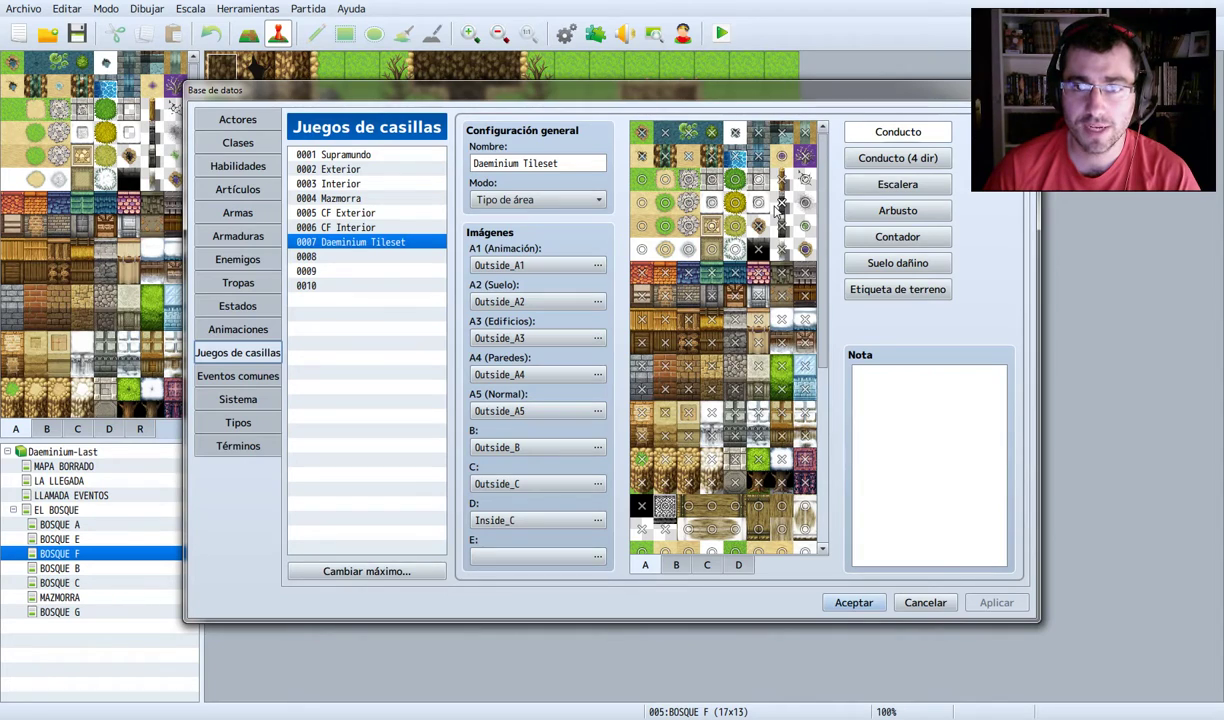
key("alt+Tab")
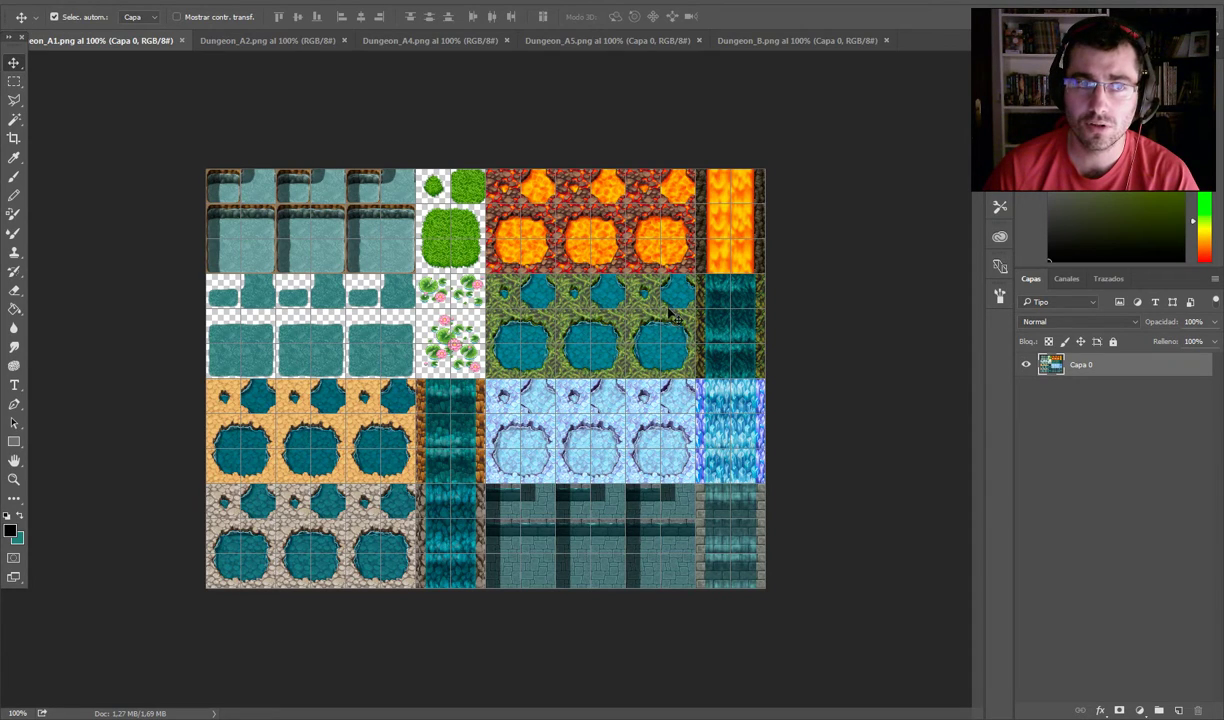
key("alt+Tab")
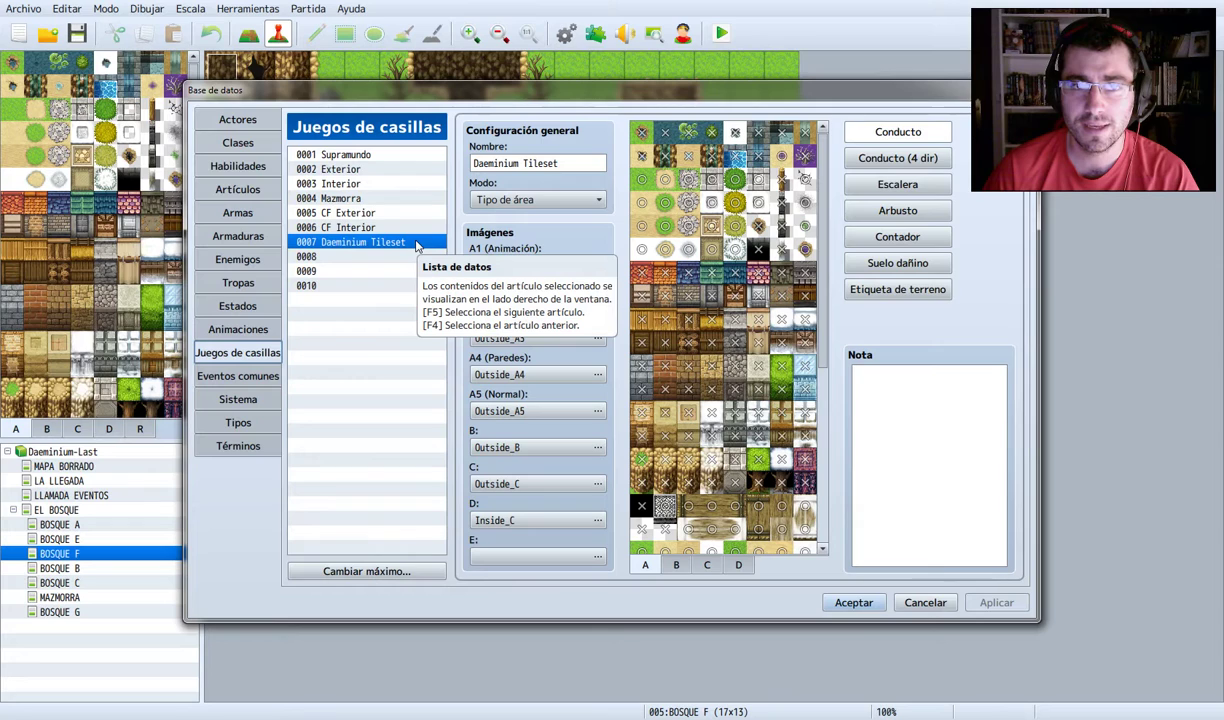
key("alt+Tab")
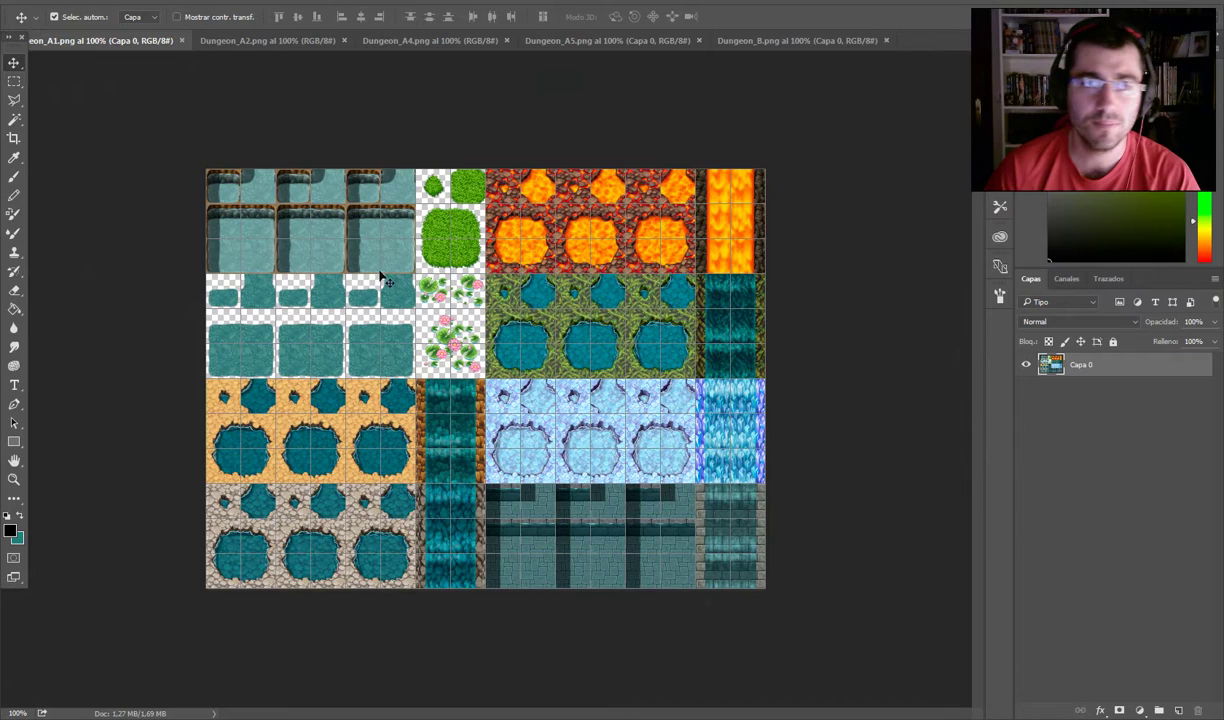
- Close all the open Dungeon tileset images: A1, A2, A4, A5 and B
left_click(181, 41)
left_click(152, 41)
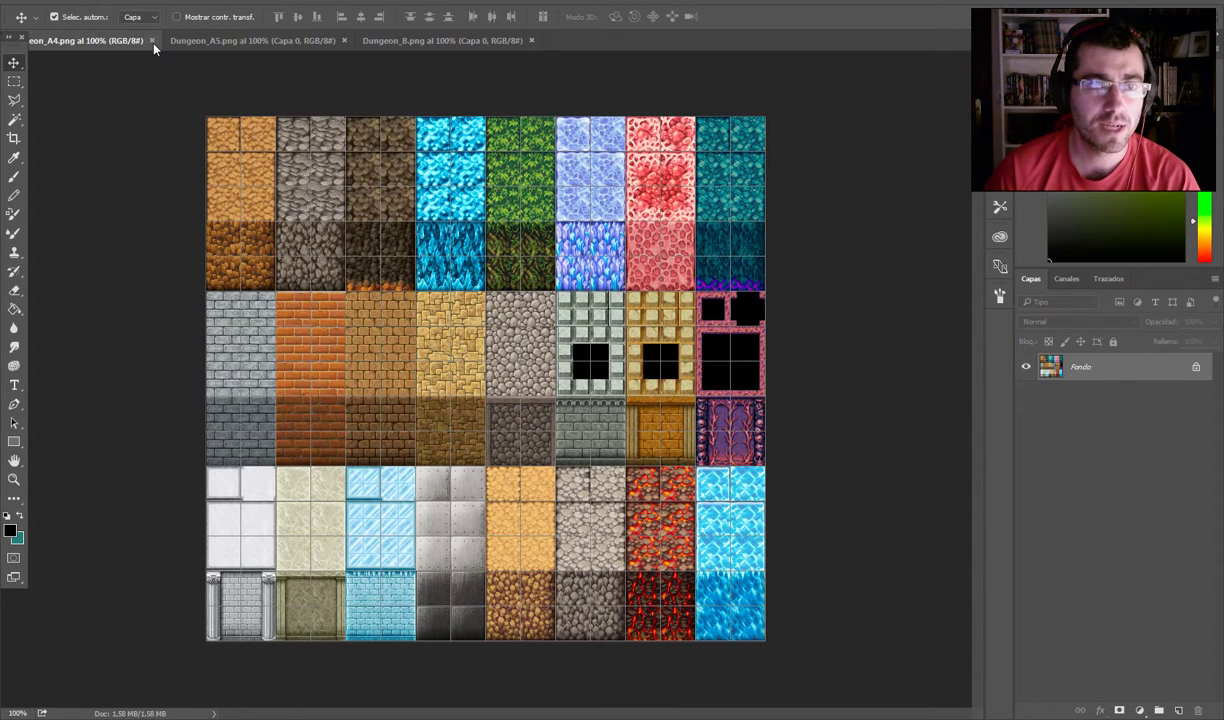
left_click(152, 41)
left_click(181, 41)
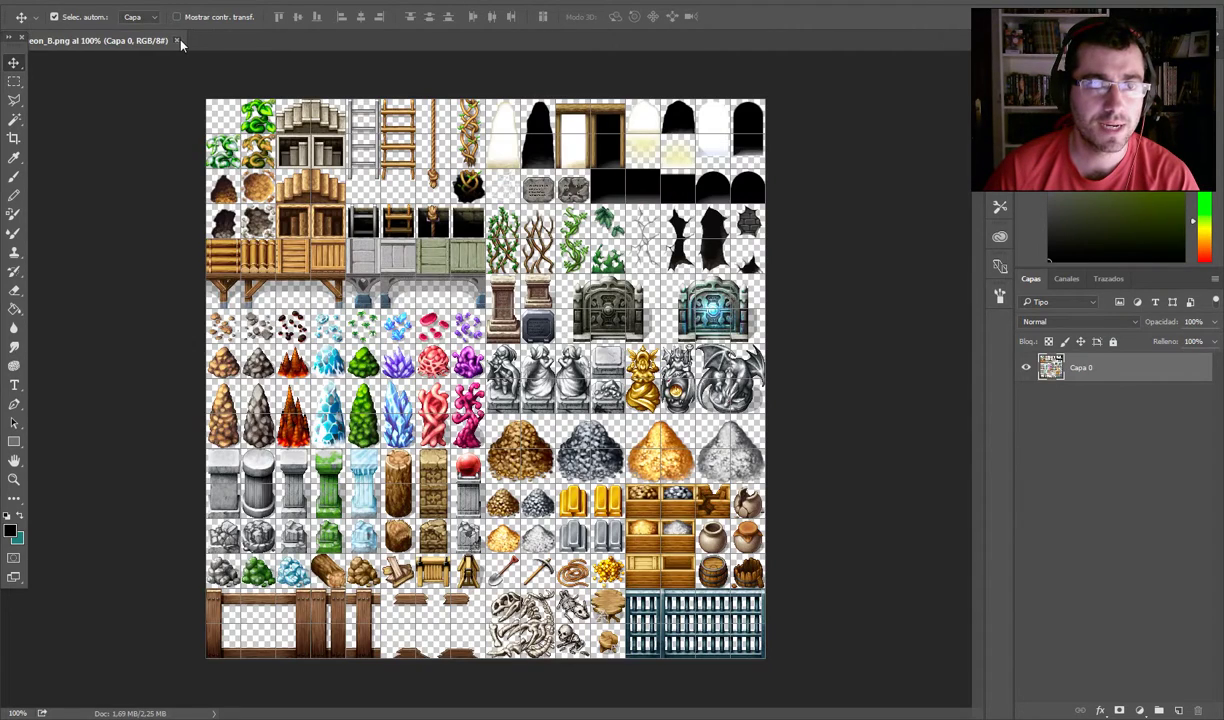
left_click(172, 37)
- Open the tileset images Inside_A1, Inside_A2, Inside_A4, Inside_A5, Inside_B and Inside_C.png from the img/tilesets folder
left_click(52, 5)
left_click(55, 23)
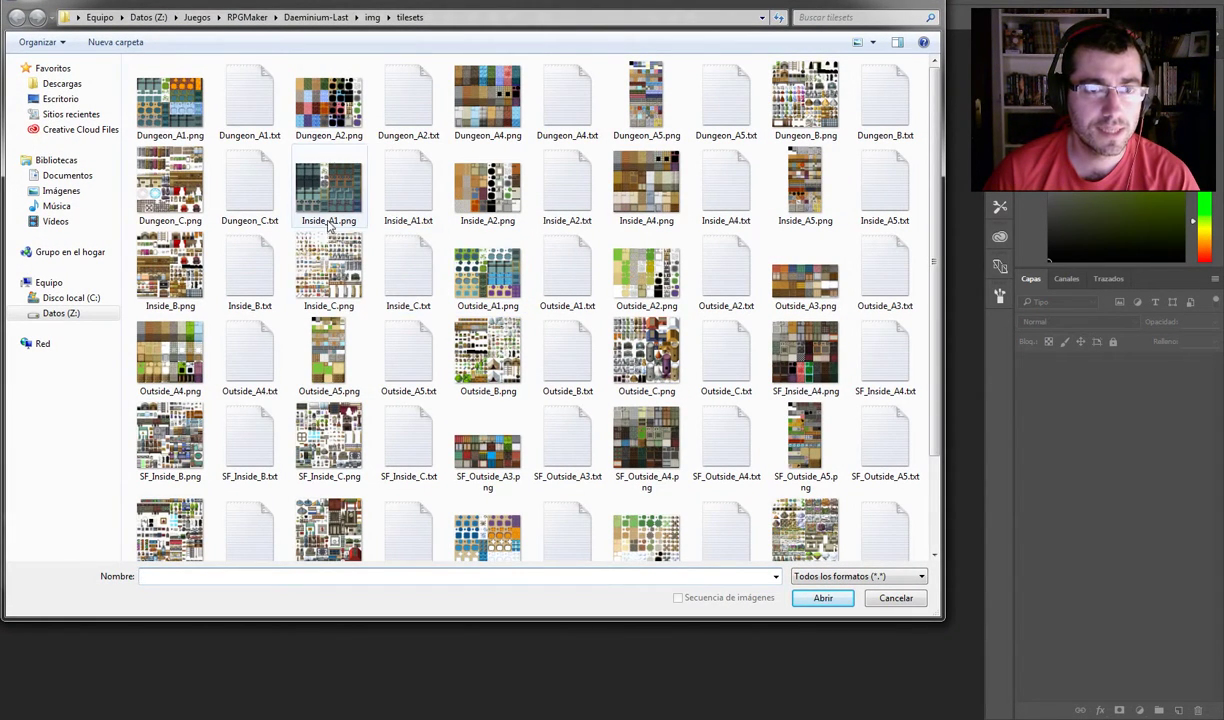
left_click(330, 190)
left_click(490, 213, "ctrl")
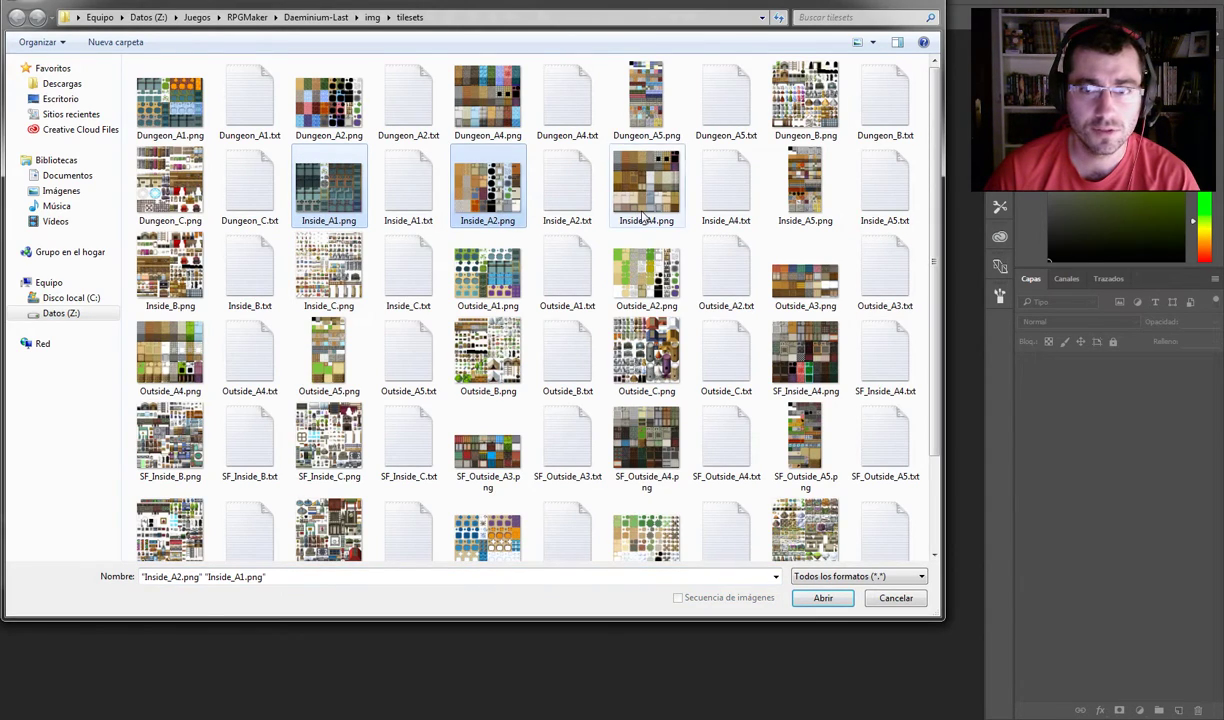
left_click(612, 208, "ctrl")
left_click(796, 200, "ctrl")
left_click(170, 268, "ctrl")
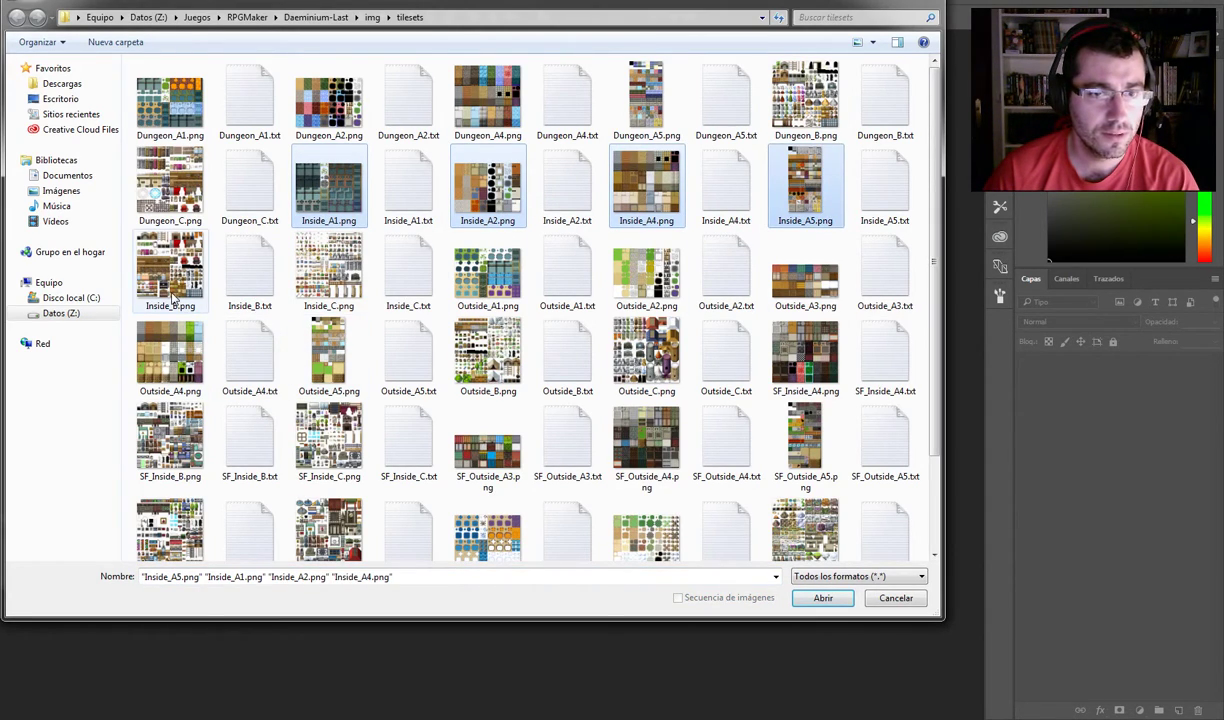
left_click(330, 268, "ctrl")
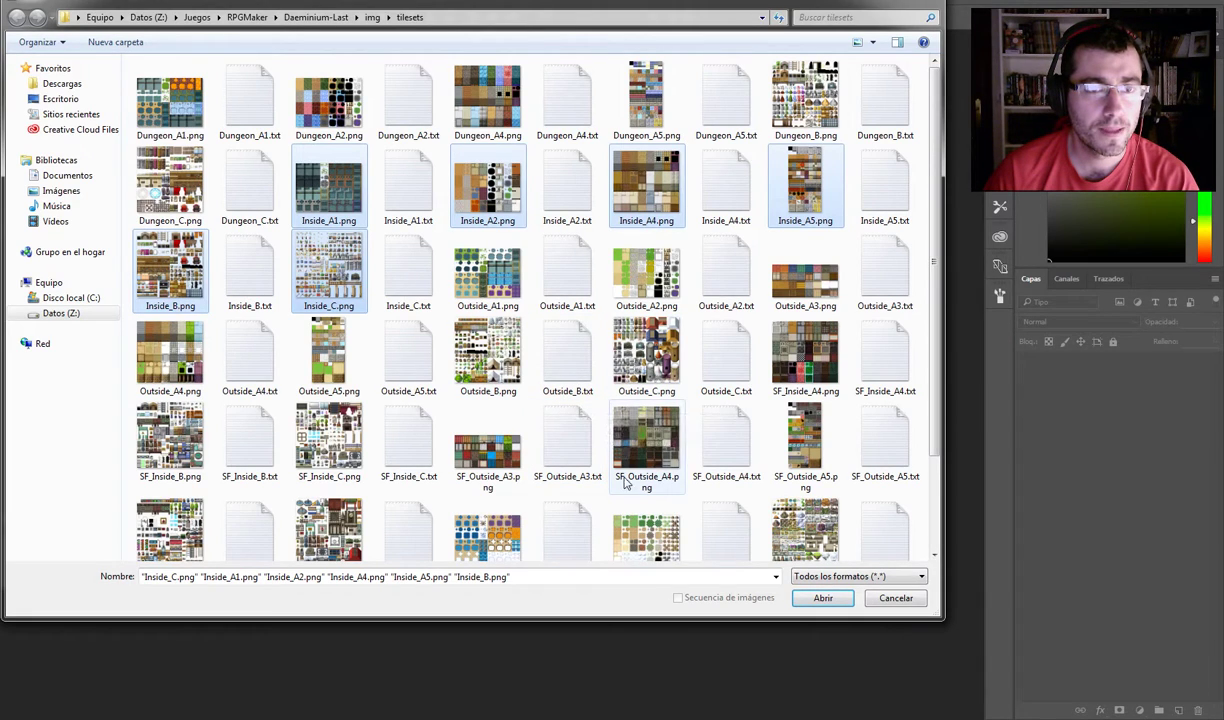
scroll(752, 545, "down", 3)
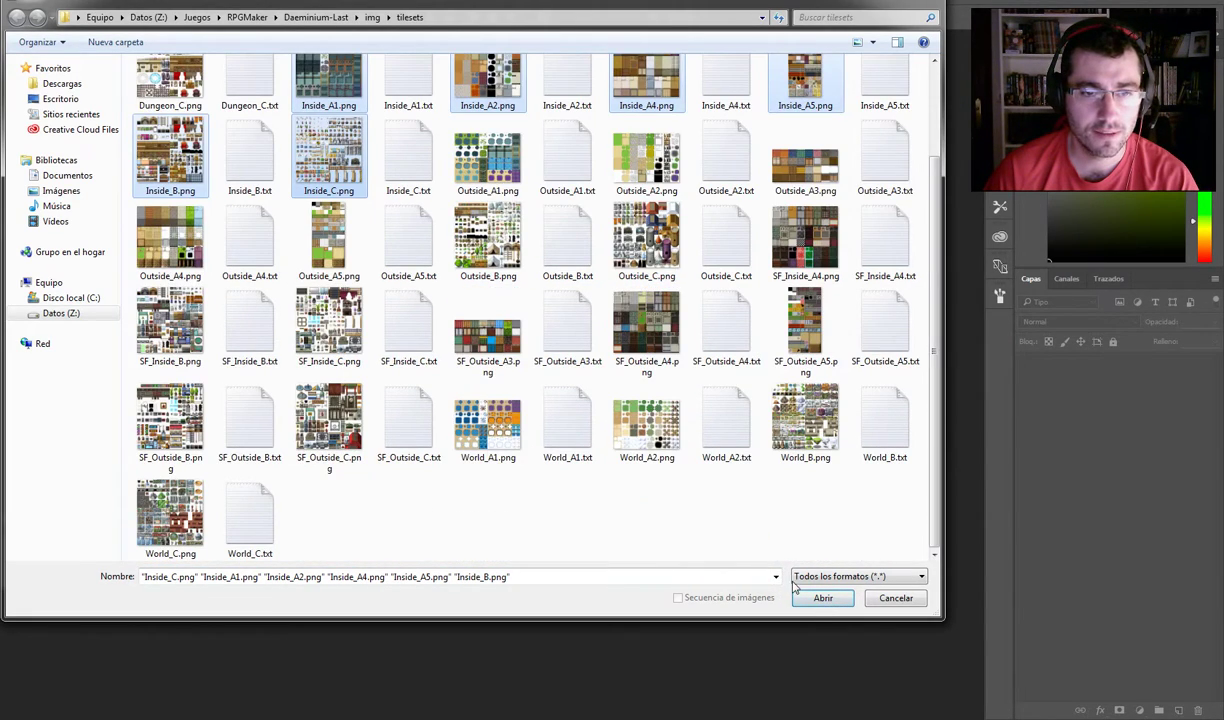
left_click(820, 598)
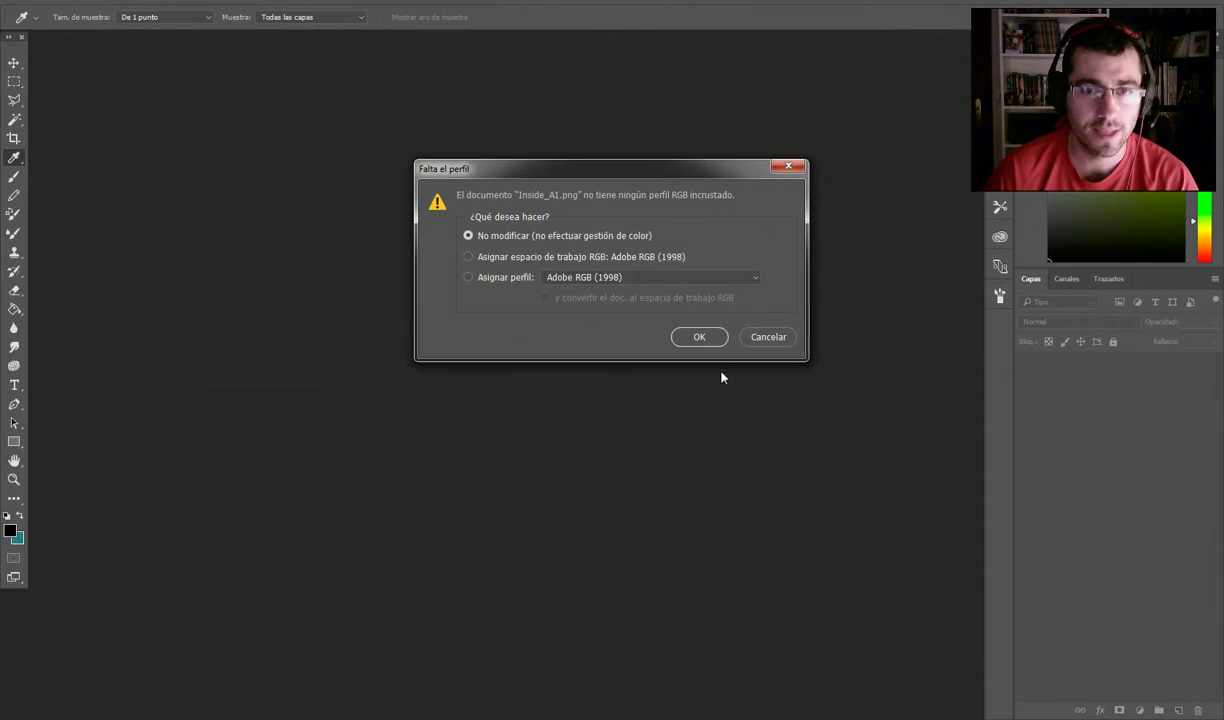
- Load each Inside image unmodified, without colour management, for the missing RGB profile
key("Return")
left_click(680, 338)
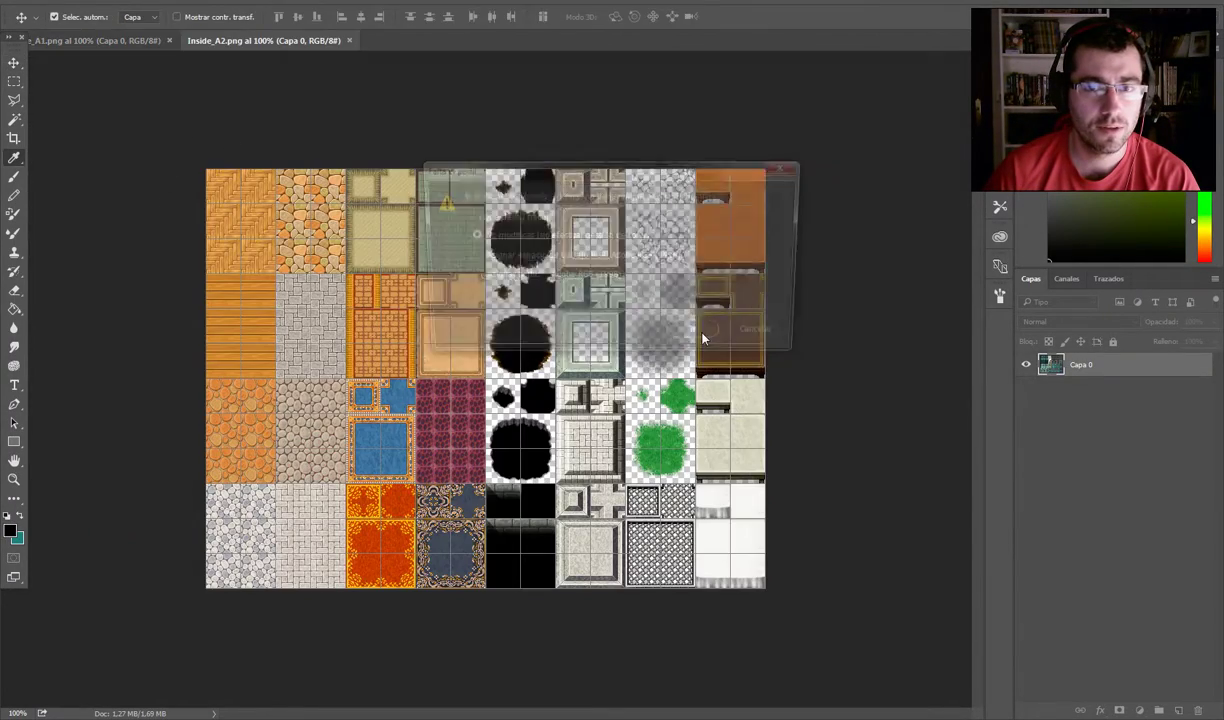
left_click(682, 337)
left_click(690, 337)
left_click(700, 337)
left_click(703, 338)
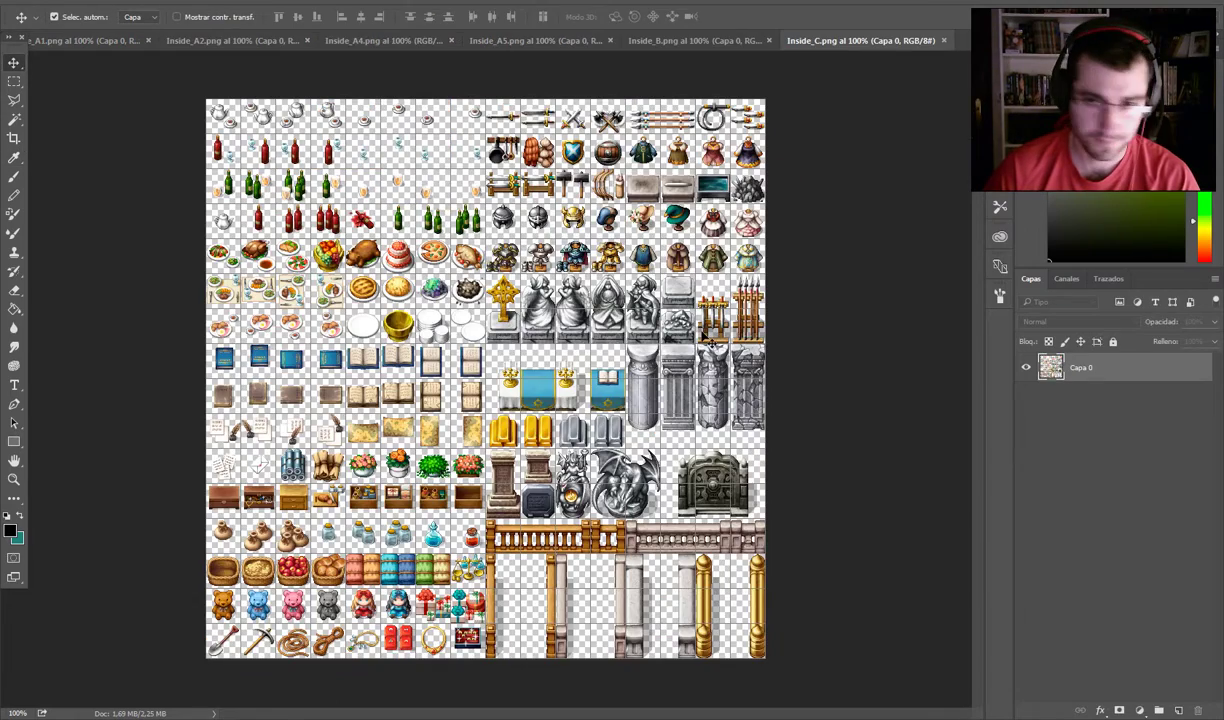
- In Inside_A1.png, marquee the first water block of 2 by 3 tiles, shift the selection across its neighbouring frames, and deselect
left_click(82, 41)
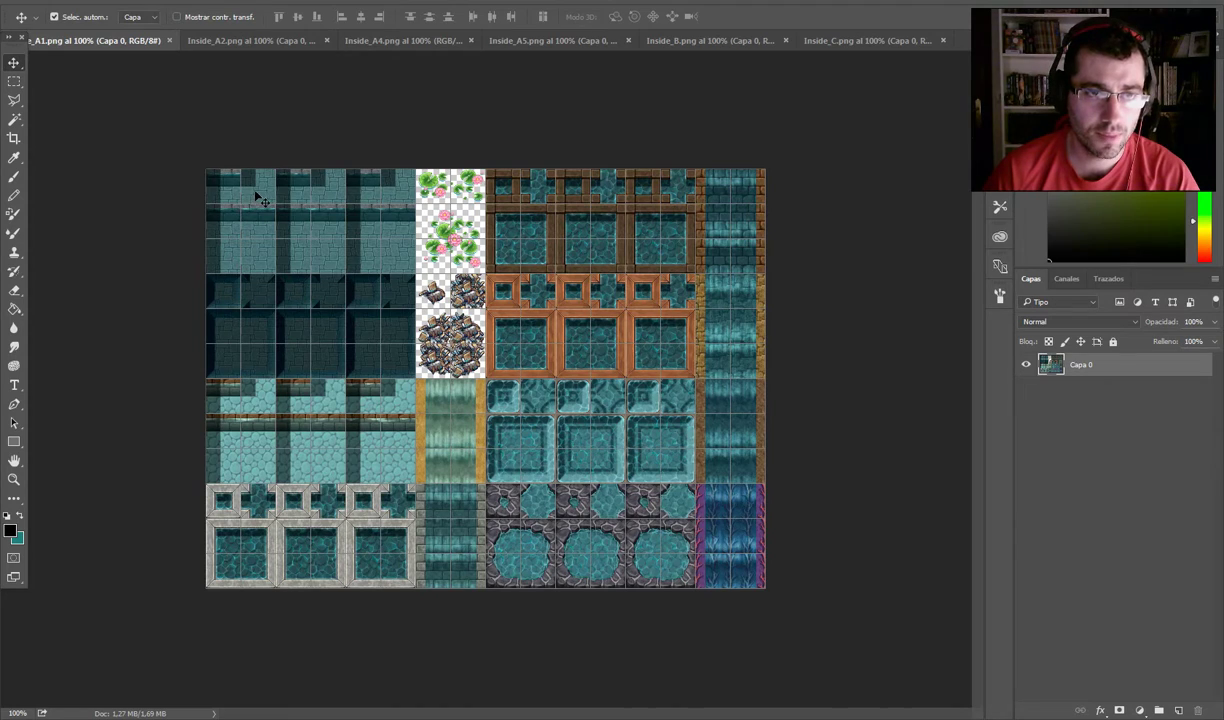
key("m")
left_click_drag(180, 145, 276, 272)
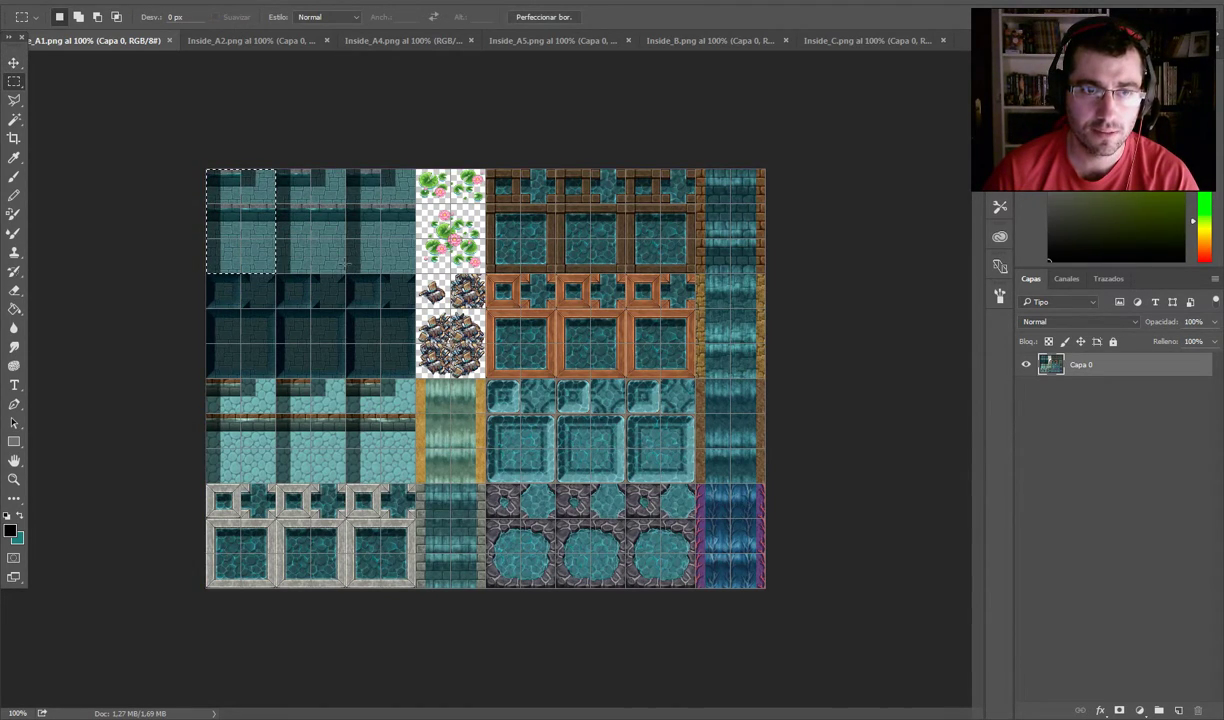
left_click_drag(253, 229, 388, 234)
left_click(305, 136)
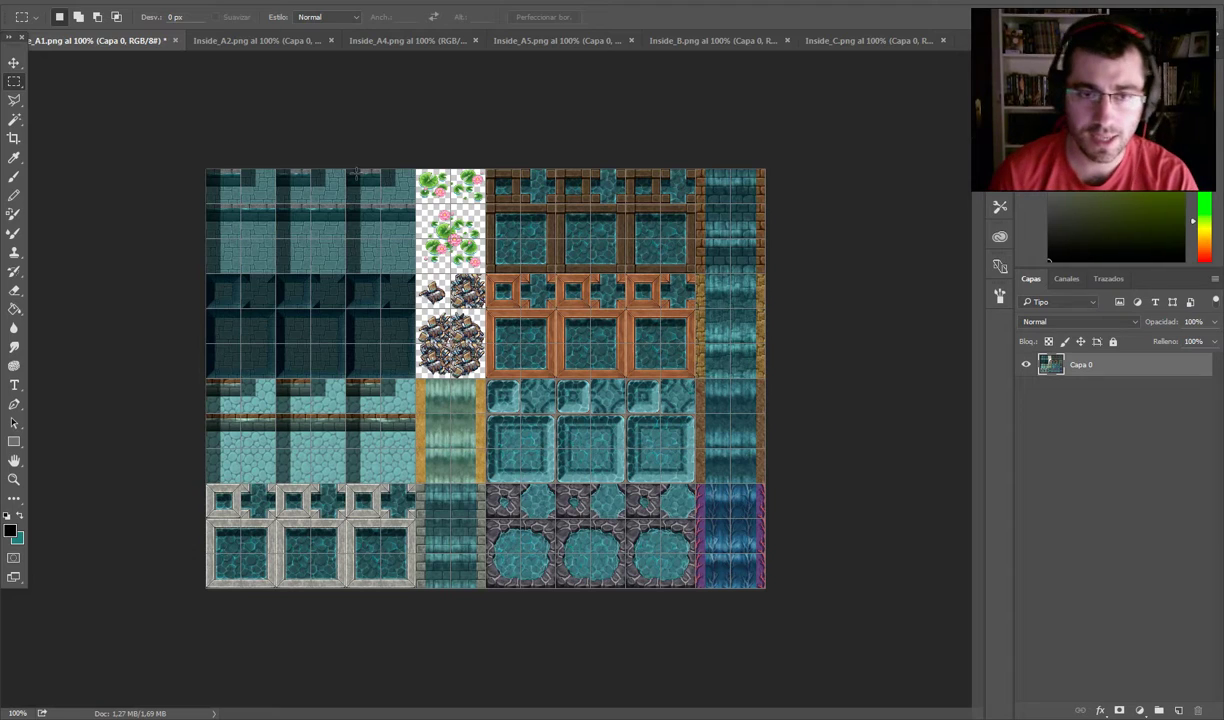
- Compare the animated tiles of Inside_A1.png with the A1 (Animación) setting and tile palette of Daeminium Tileset in the RPG Maker database
key("alt+Tab")
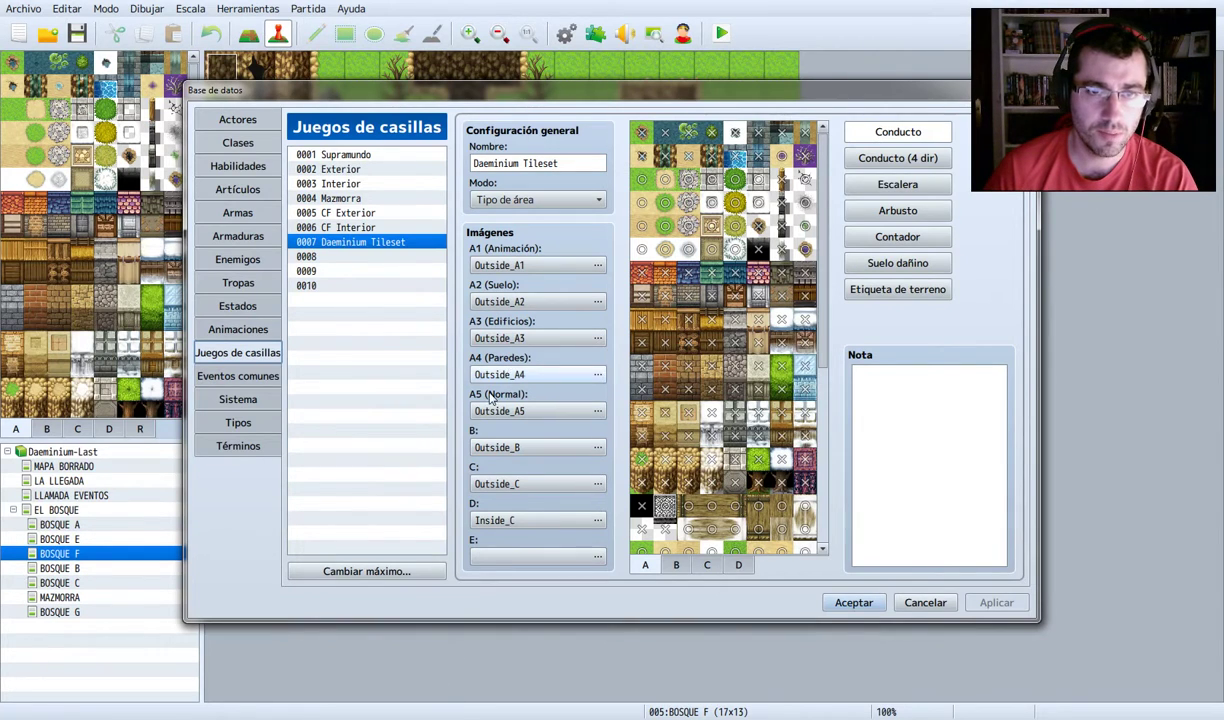
key("alt+Tab")
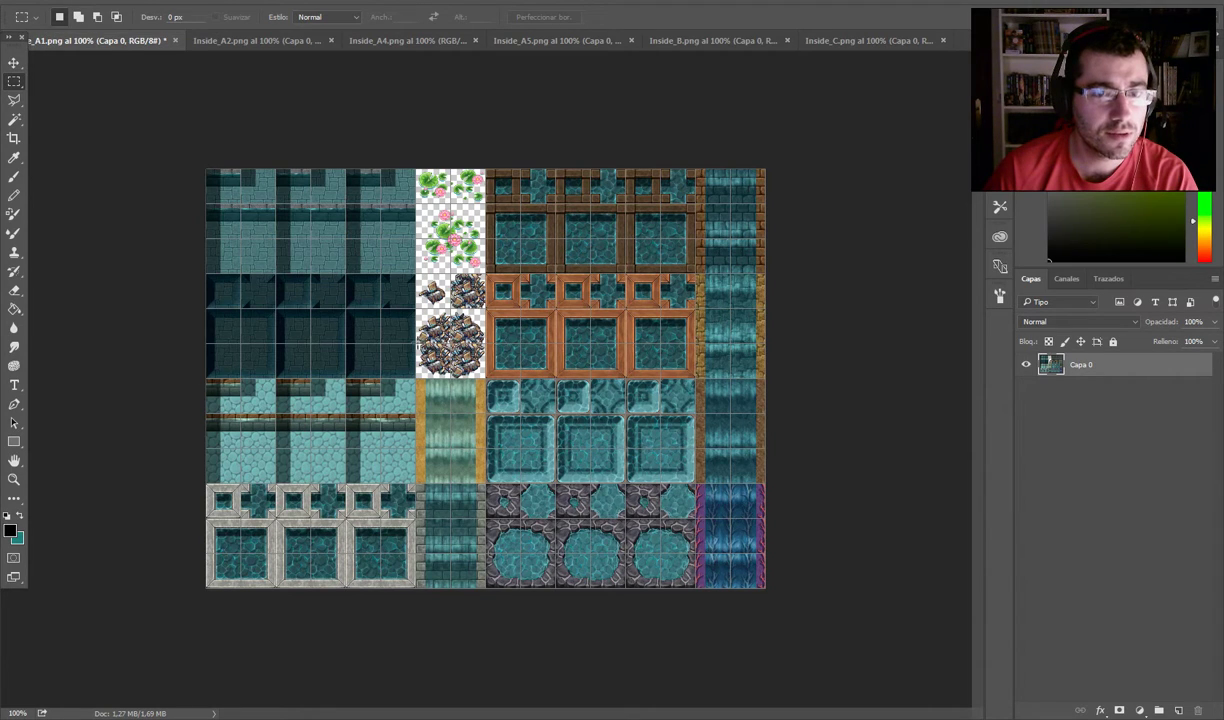
key("alt+Tab")
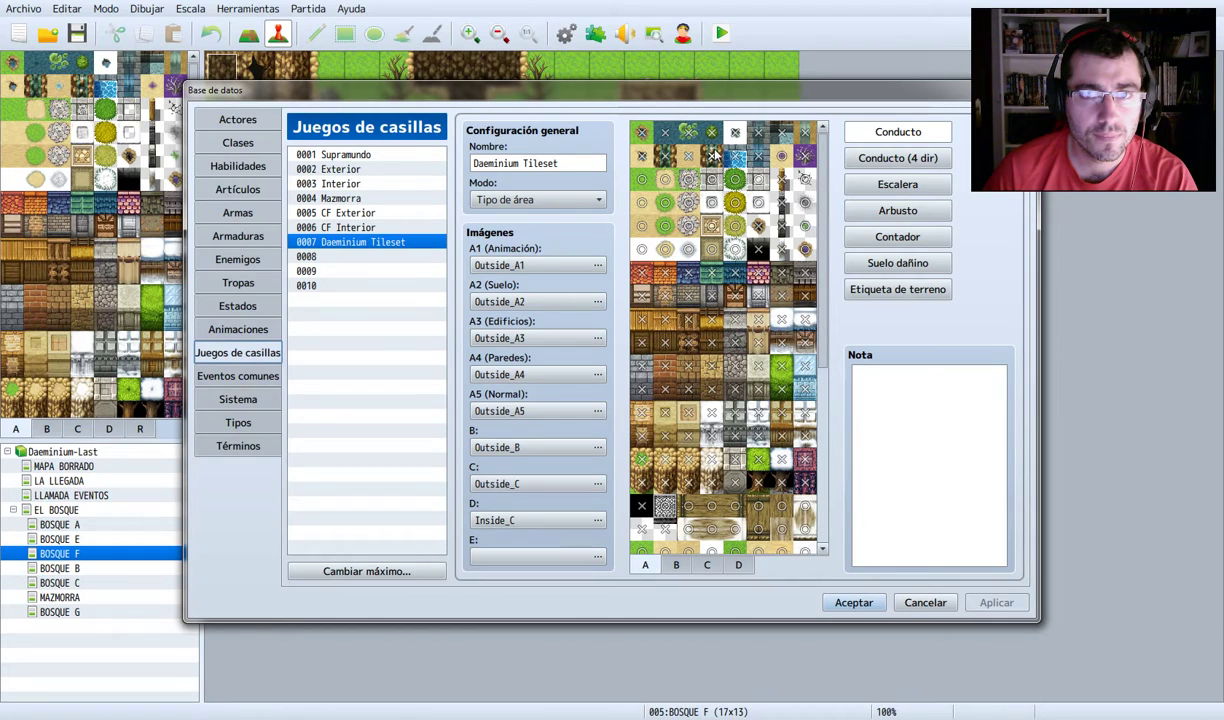
key("alt+Tab")
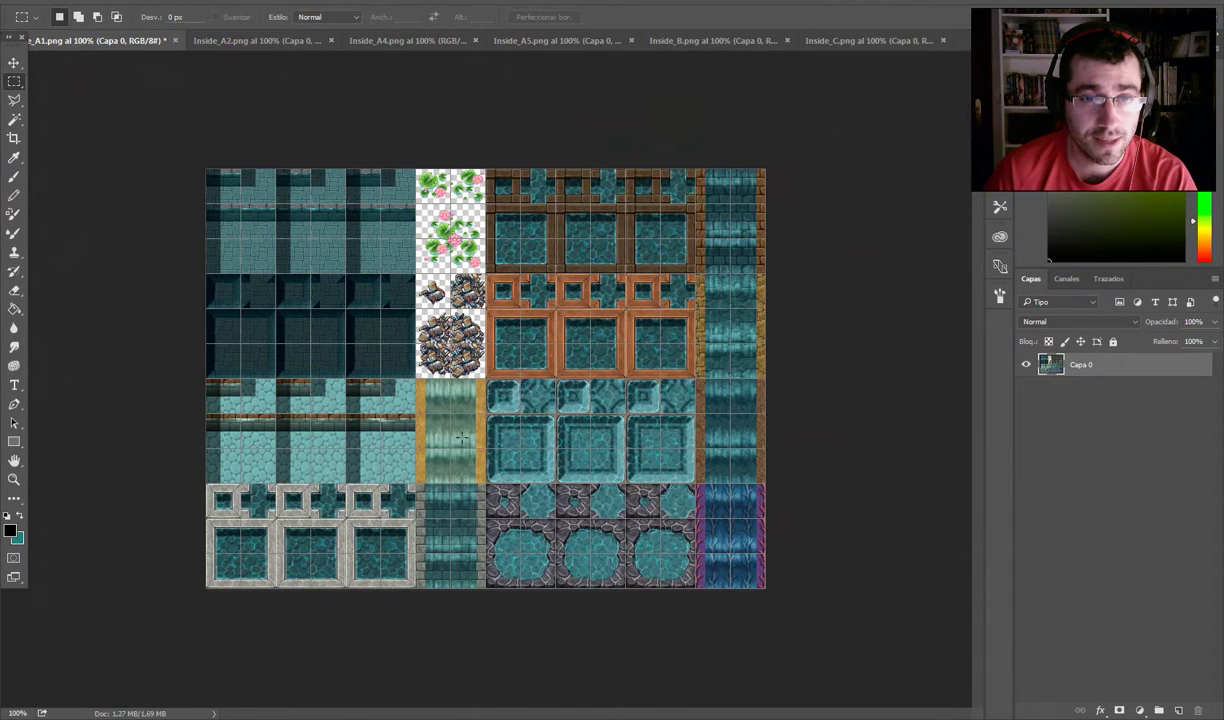
key("alt+Tab")
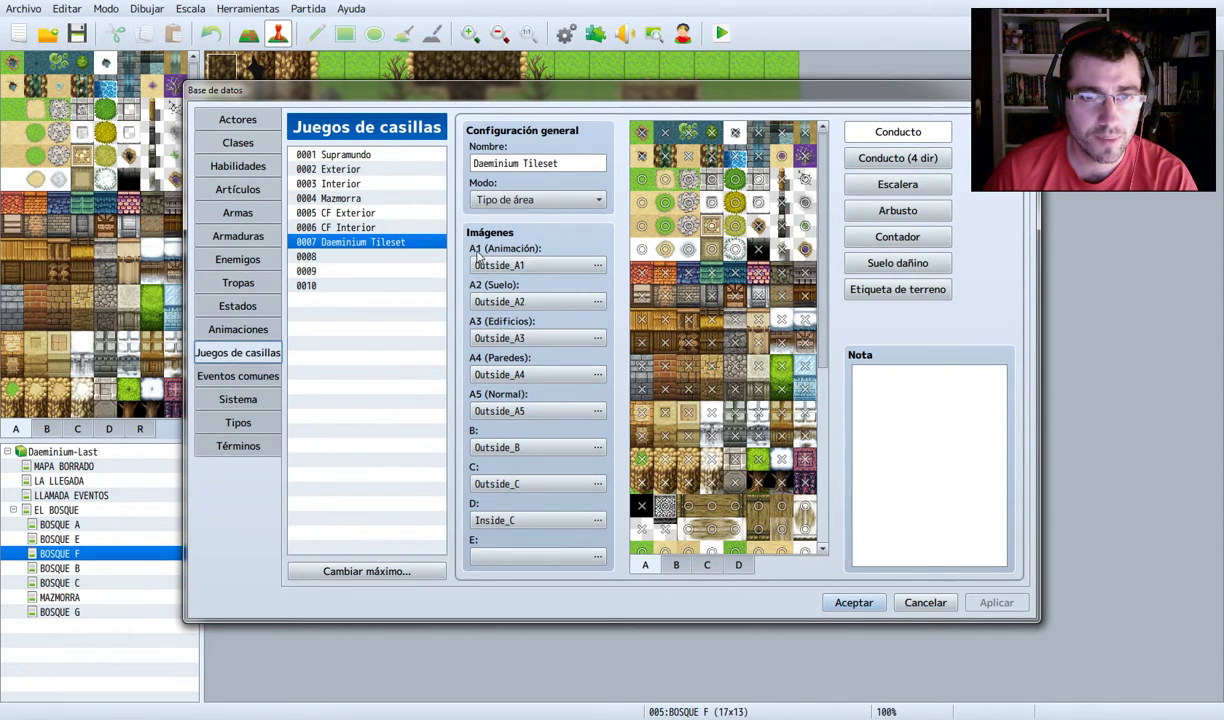
key("alt+Tab")
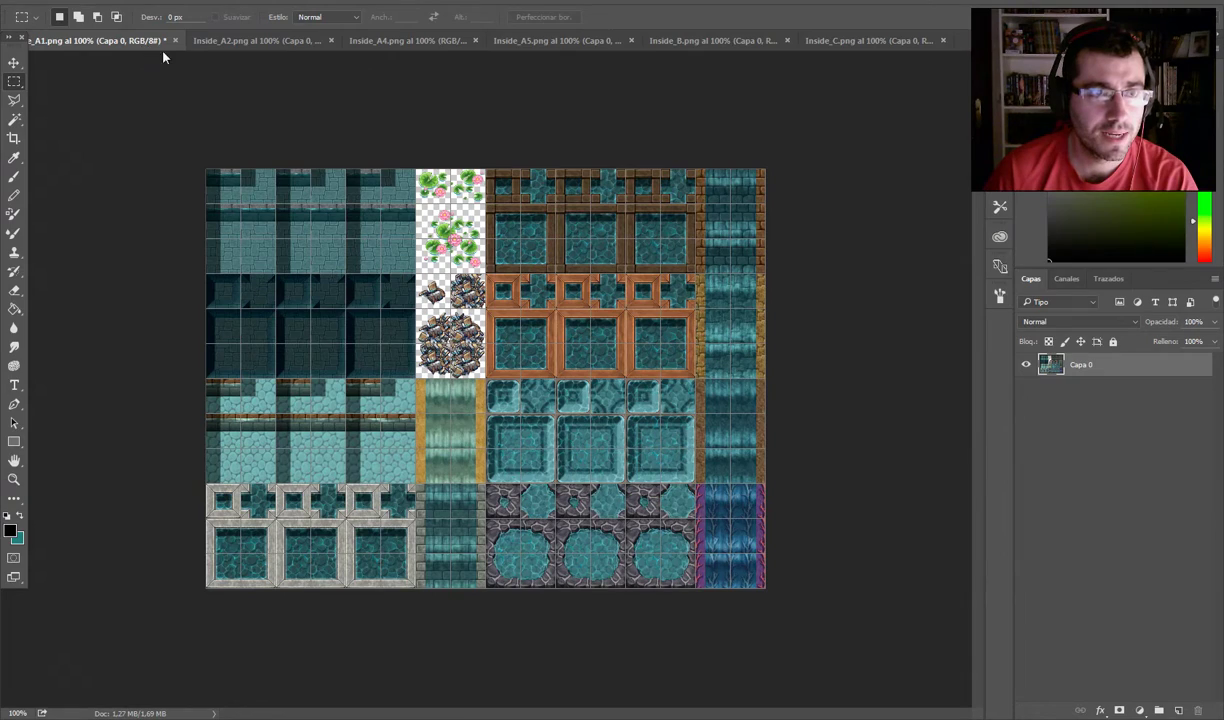
key("alt+Tab")
key("alt+Tab")
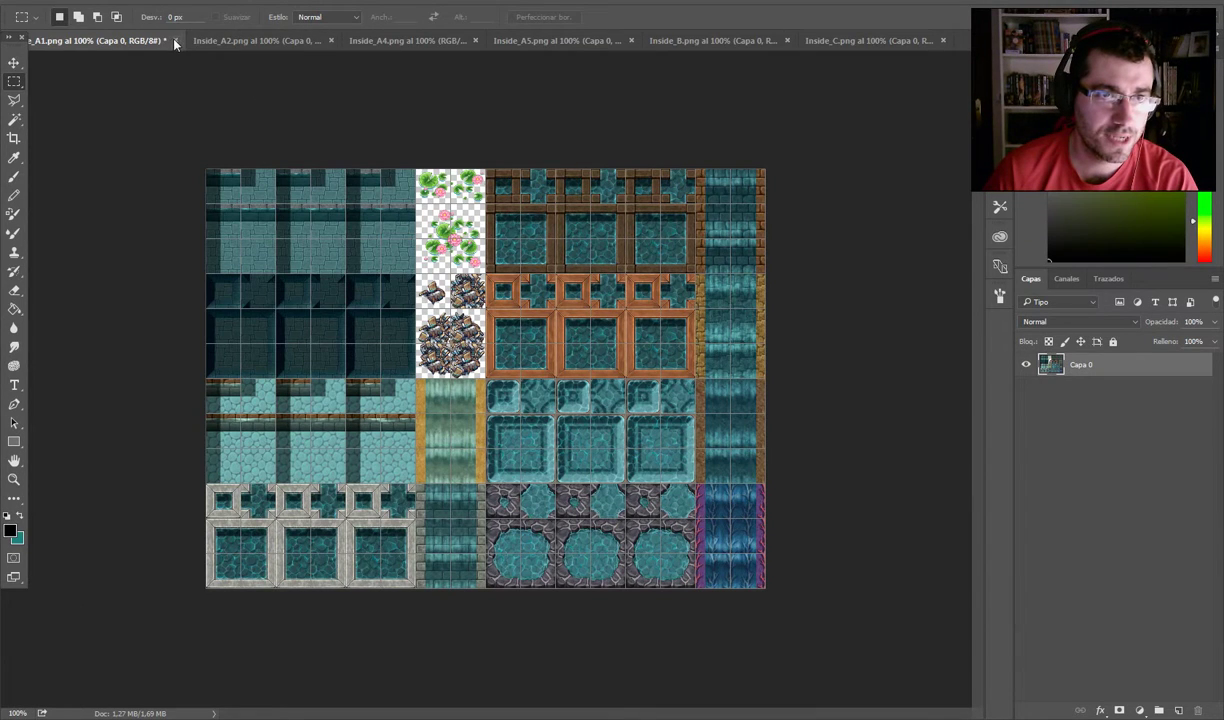
- Close all the open Inside tileset images, discarding the changes to Inside_A1.png
left_click(174, 42)
key("n")
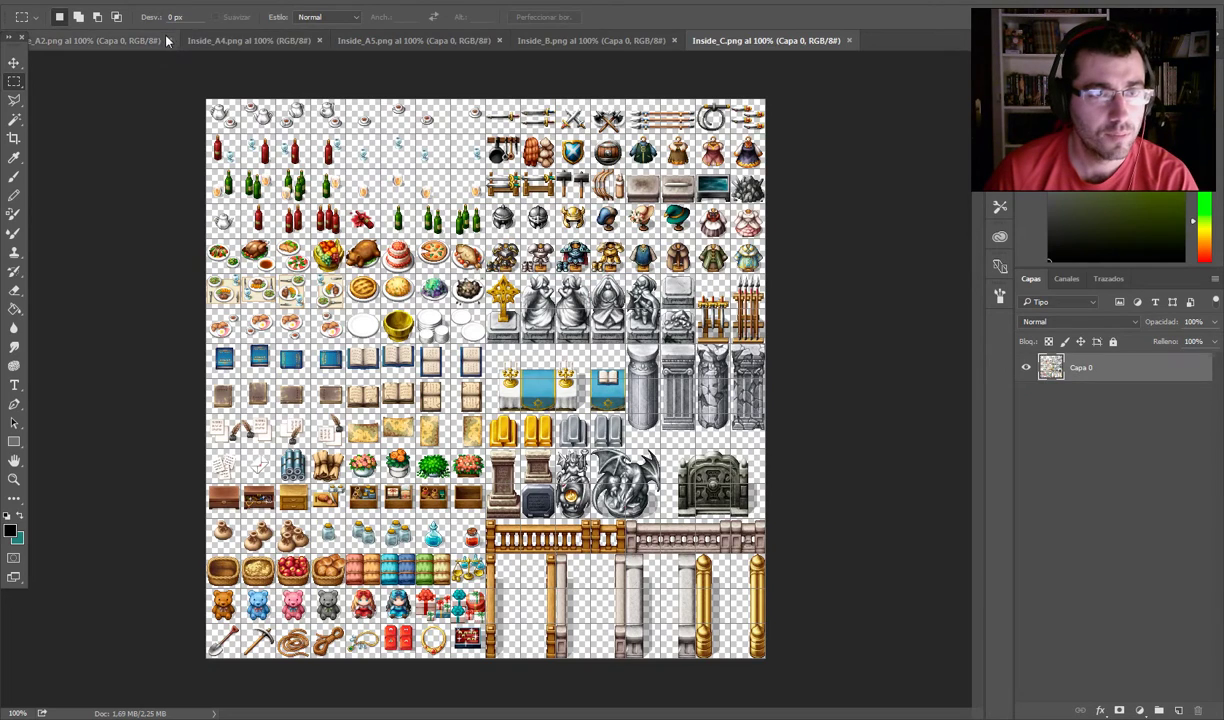
left_click(168, 40)
left_click(136, 40)
key("ctrl+w")
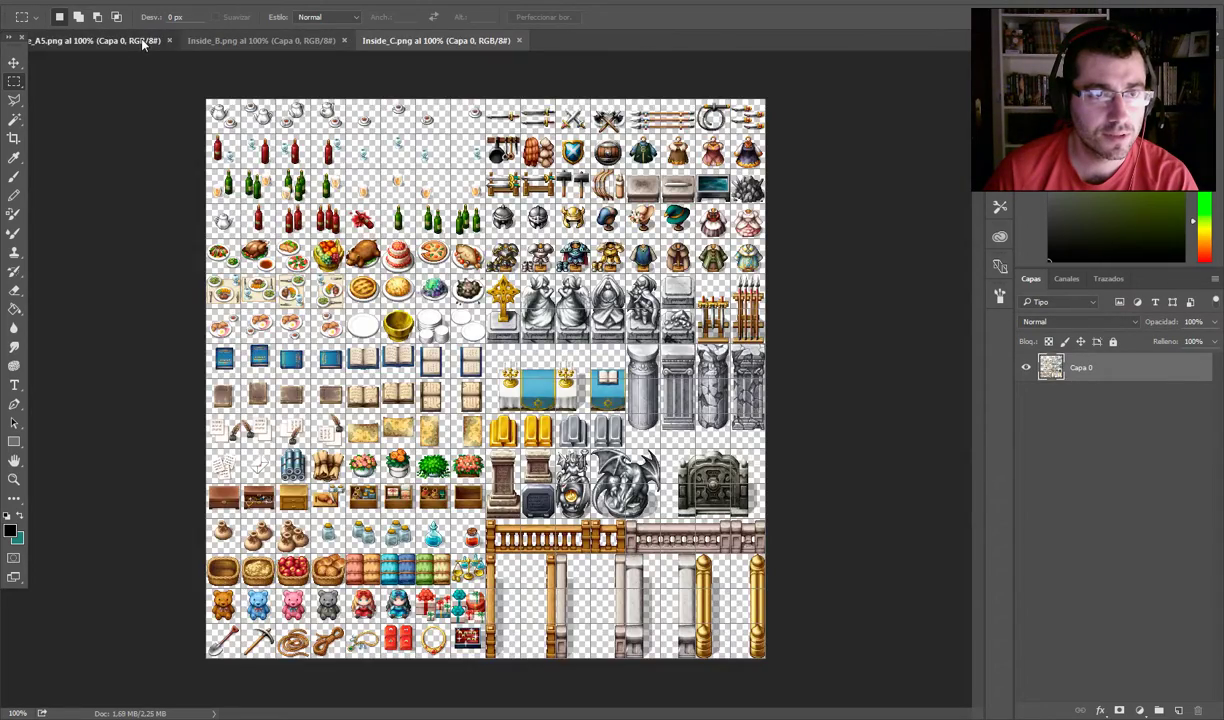
left_click(143, 41)
left_click(168, 40)
left_click(166, 40)
left_click(164, 41)
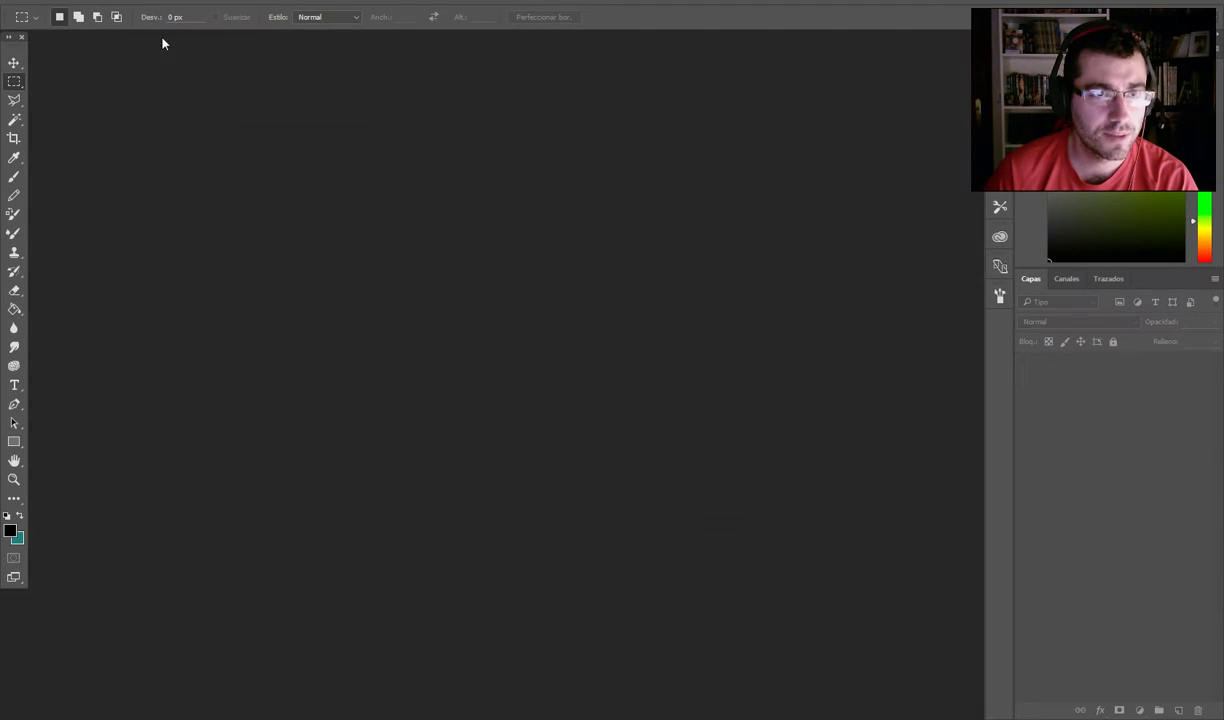
- Open the tileset images Outside_A1, Outside_A2, Outside_A3, Outside_A4, Outside_A5 and Outside_B.png
left_click(43, 2)
left_click(55, 22)
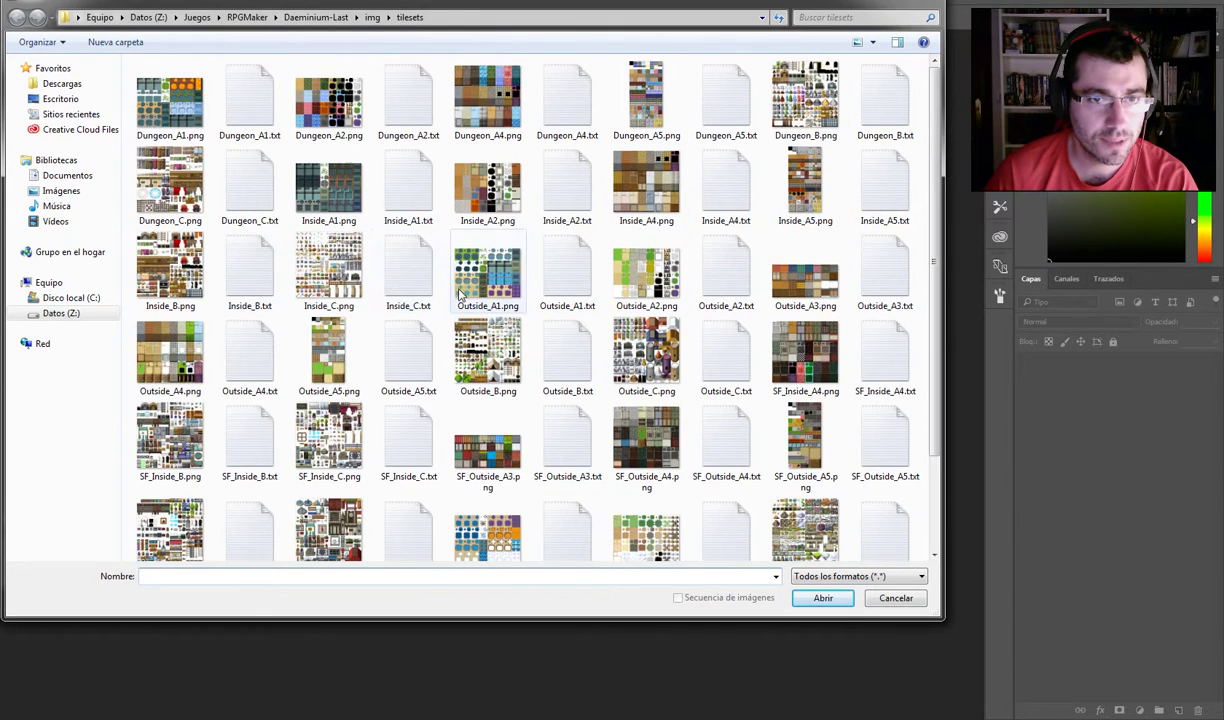
left_click(495, 285)
left_click(645, 275, "ctrl")
left_click(800, 283, "ctrl")
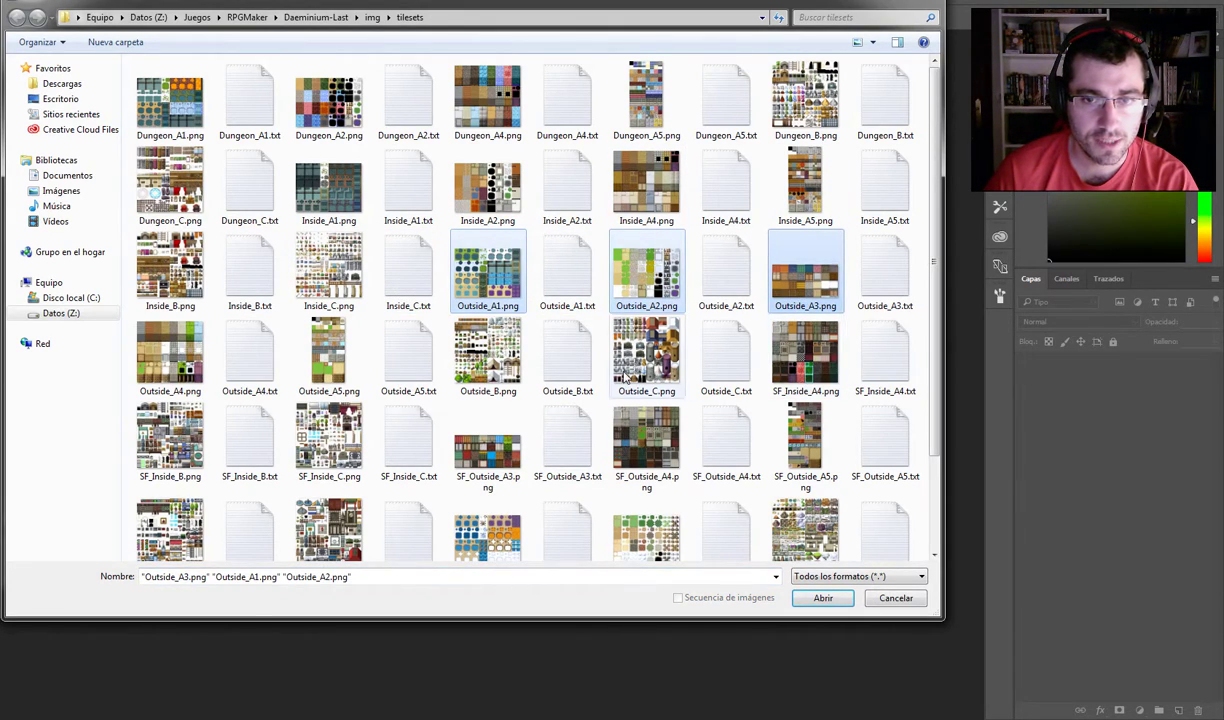
left_click(487, 360, "ctrl")
left_click(329, 352, "ctrl")
left_click(170, 352, "ctrl")
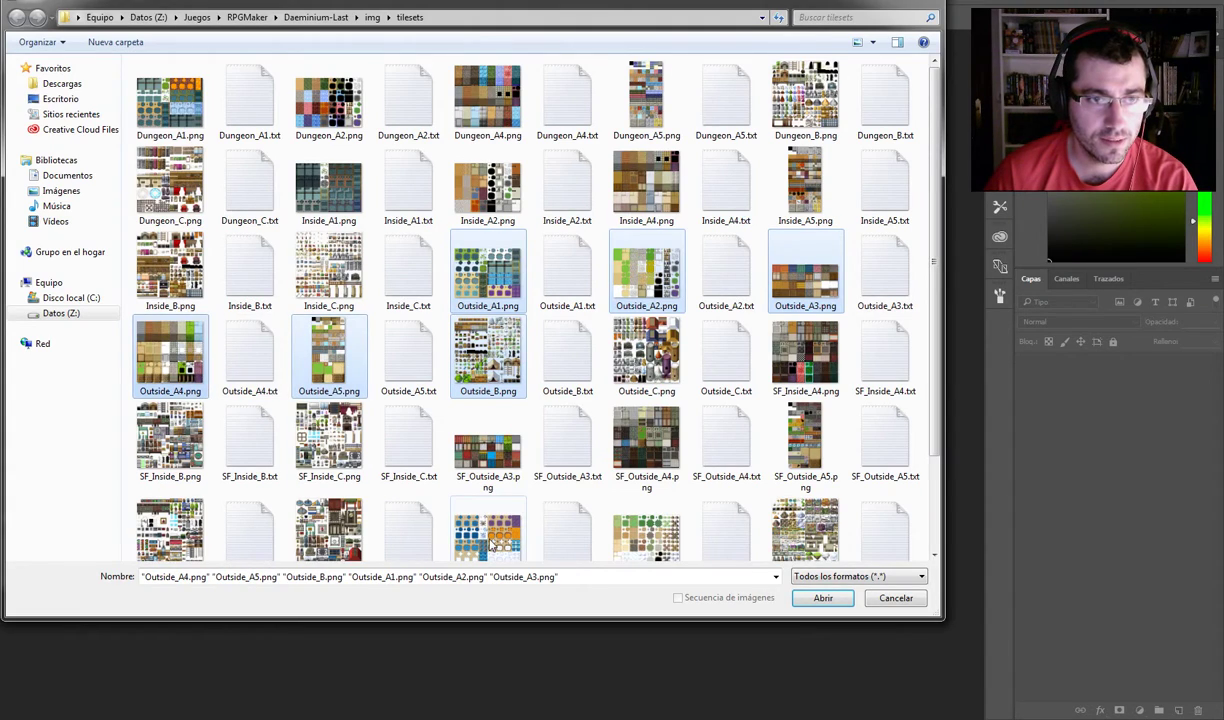
left_click(822, 597)
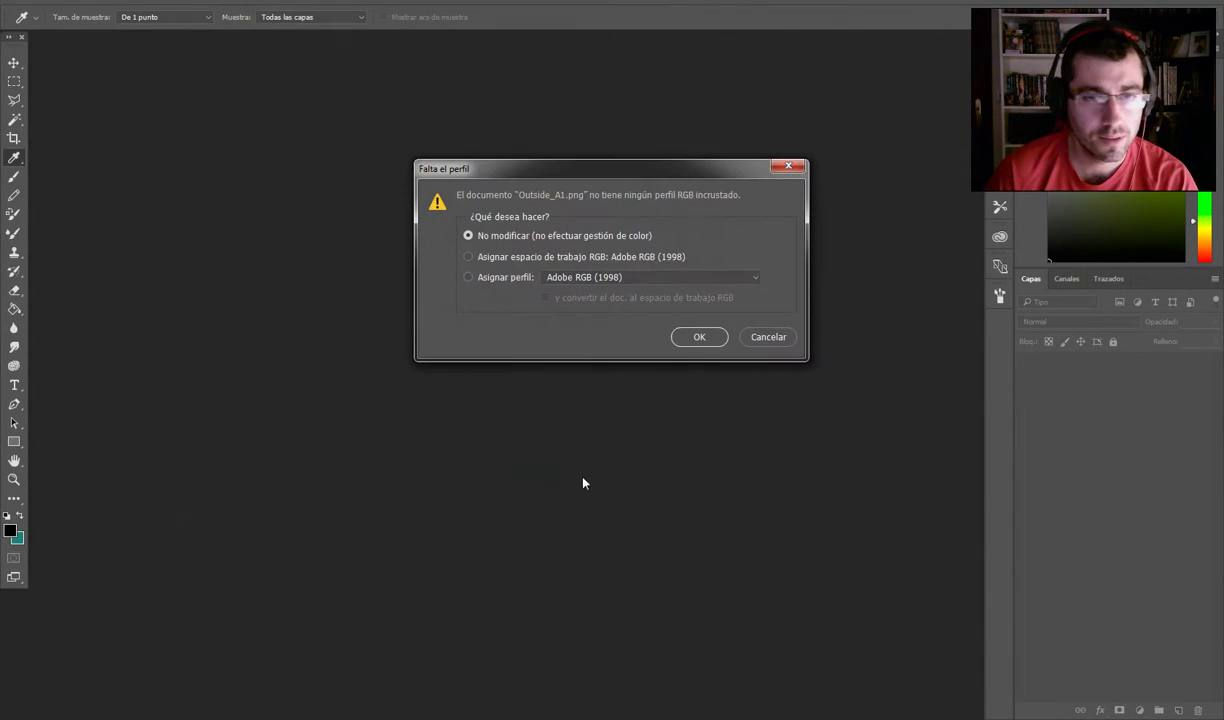
- Load each Outside image unmodified, without colour management, for the missing RGB profile
left_click(711, 333)
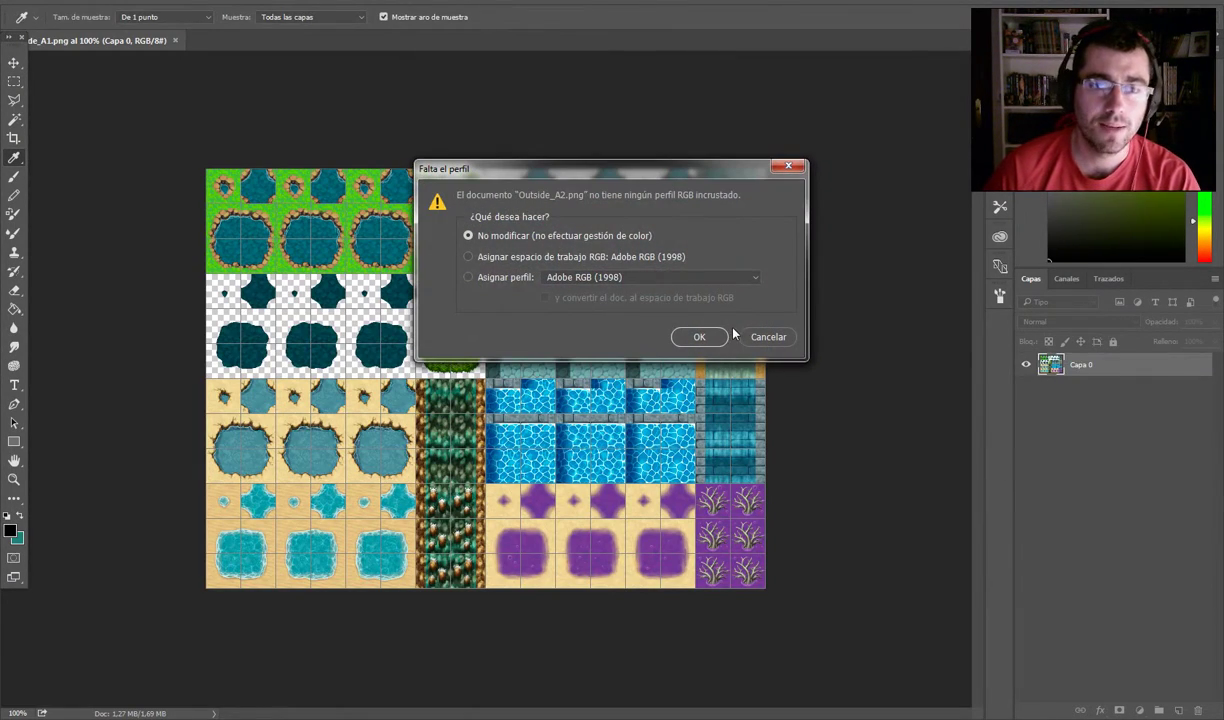
left_click(712, 335)
left_click(712, 335)
left_click(712, 335)
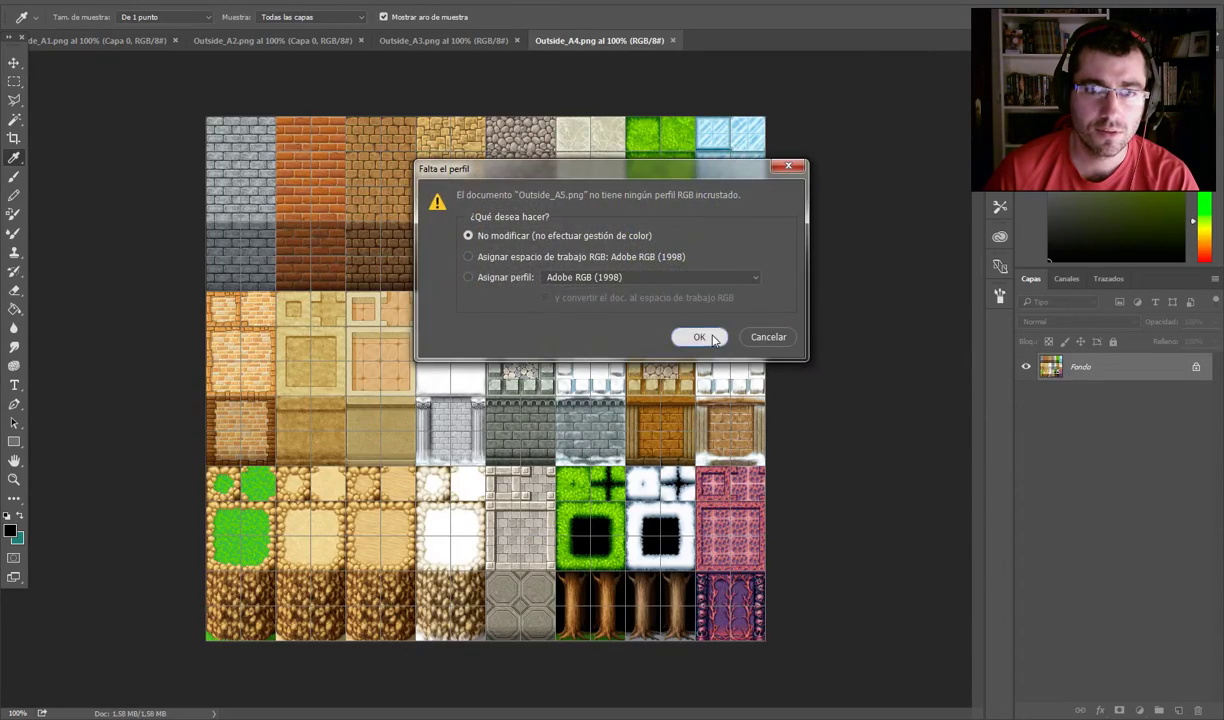
left_click(712, 335)
left_click(712, 335)
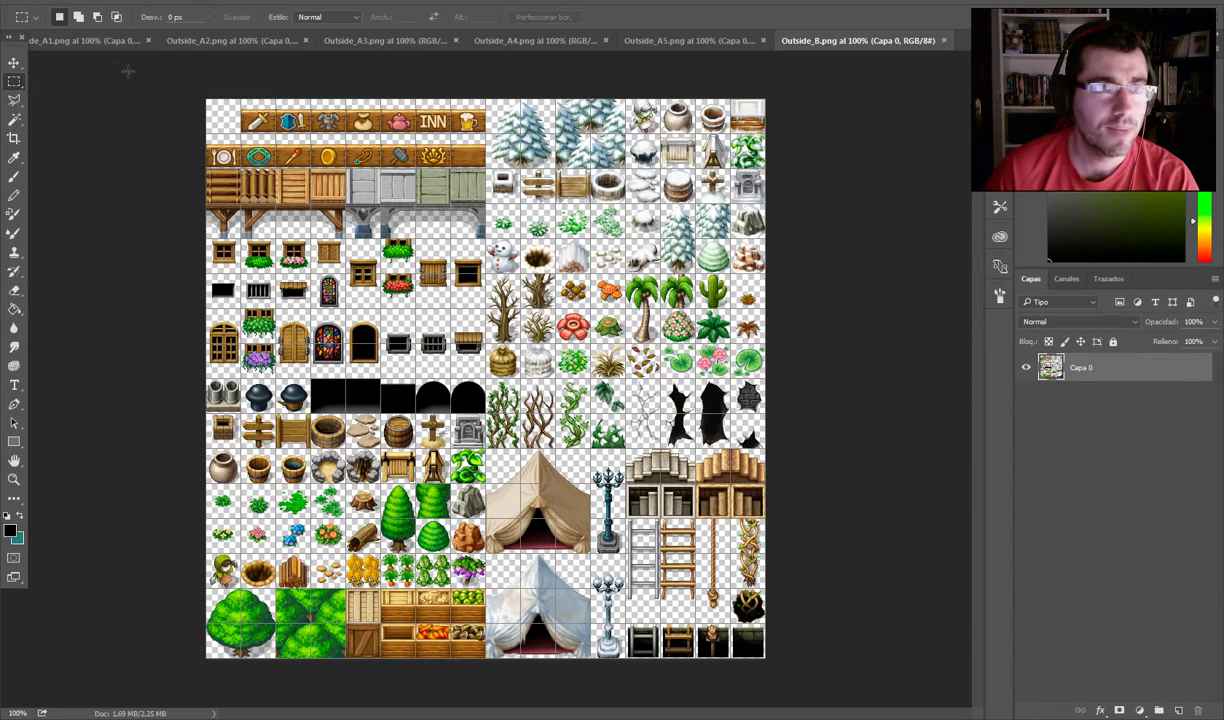
- In Outside_A1.png, marquee the first grass-edged water block of 2 by 3 tiles, shift the selection to its third frame, and deselect
left_click(80, 41)
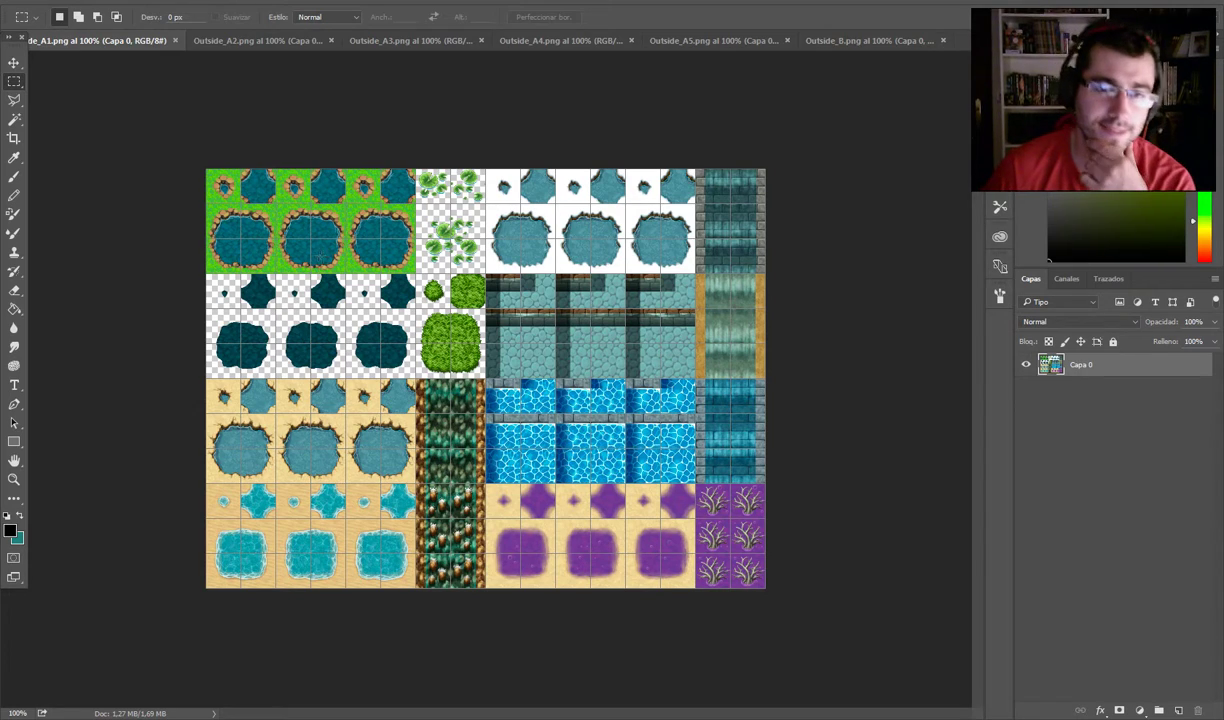
left_click_drag(206, 170, 275, 272)
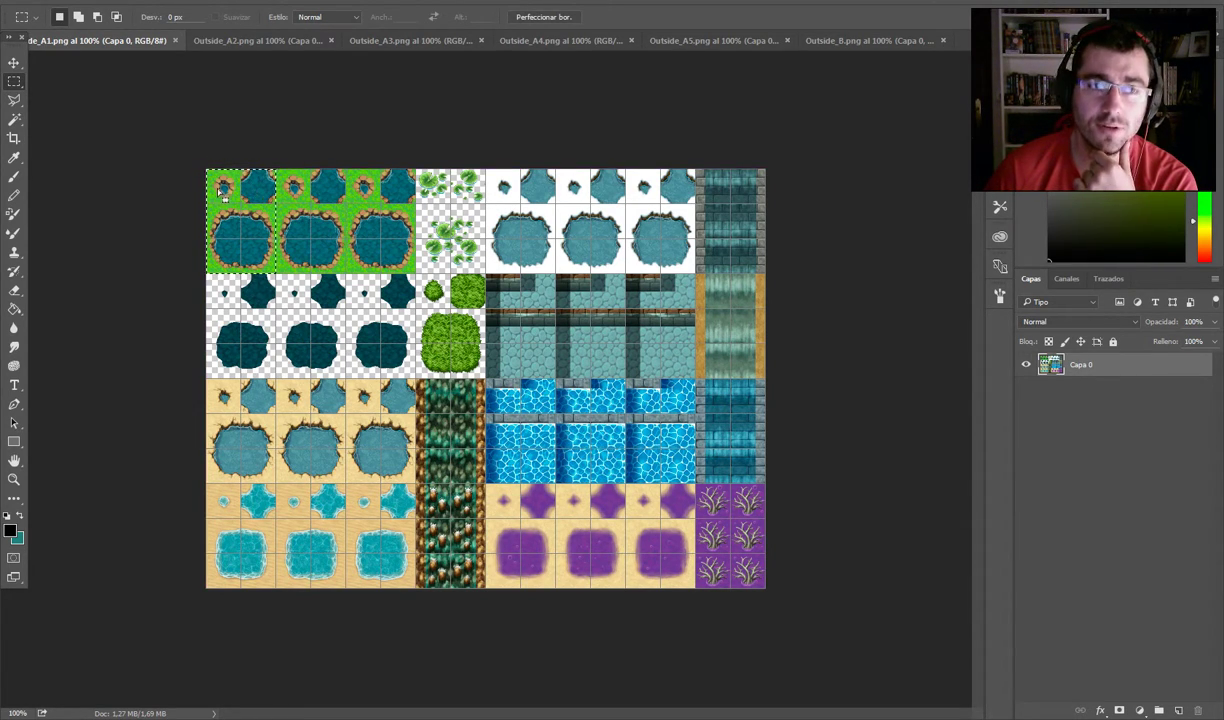
left_click_drag(240, 228, 362, 198)
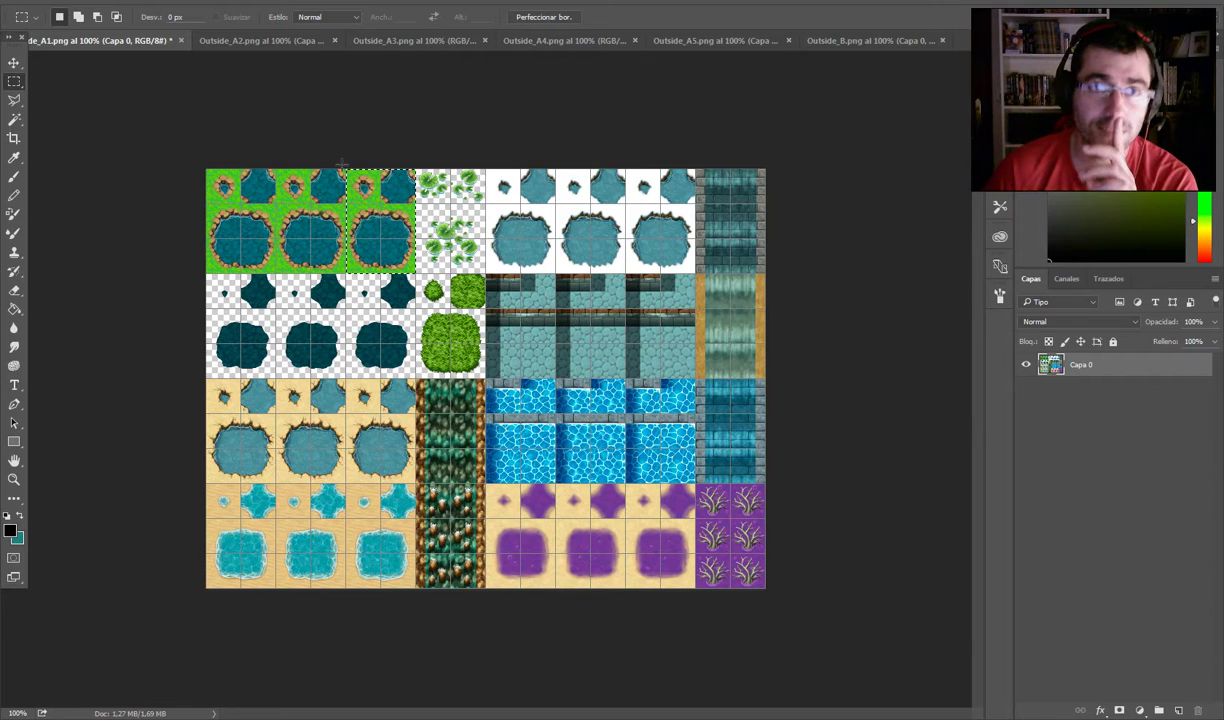
left_click(279, 142)
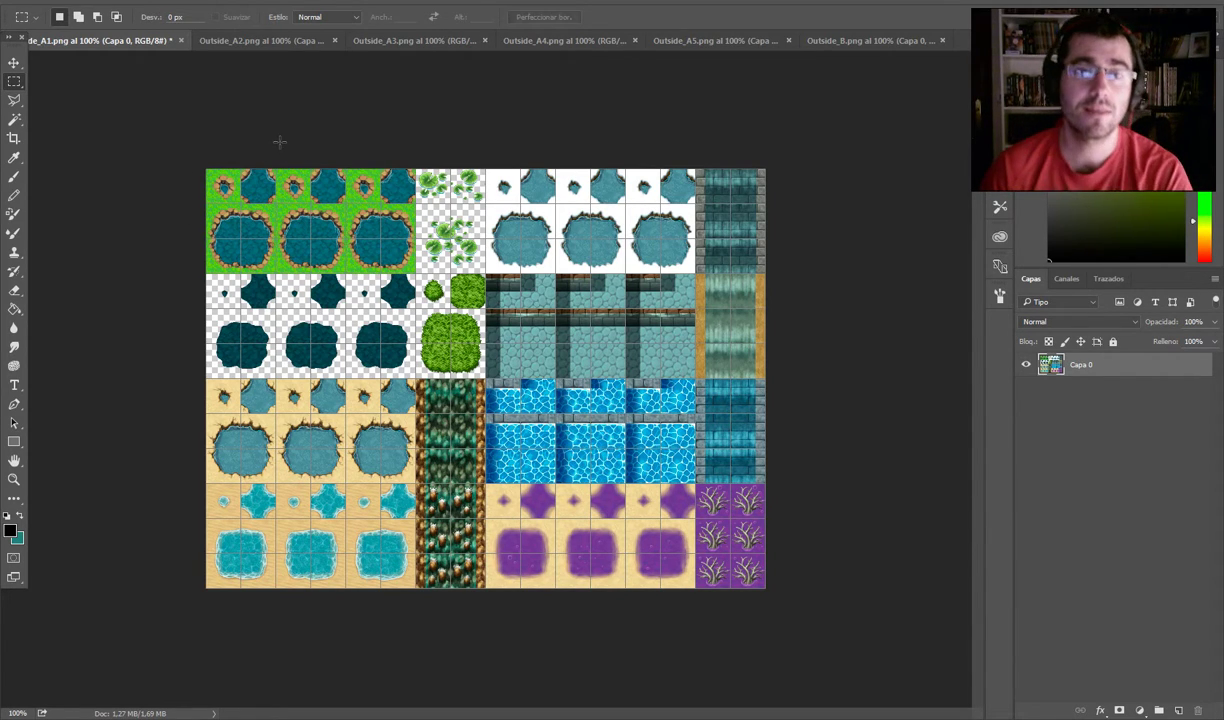
- Switch to RPG Maker and move the database window aside to view the water tile on the BOSQUE F map, then bring it back up
key("alt+Tab")
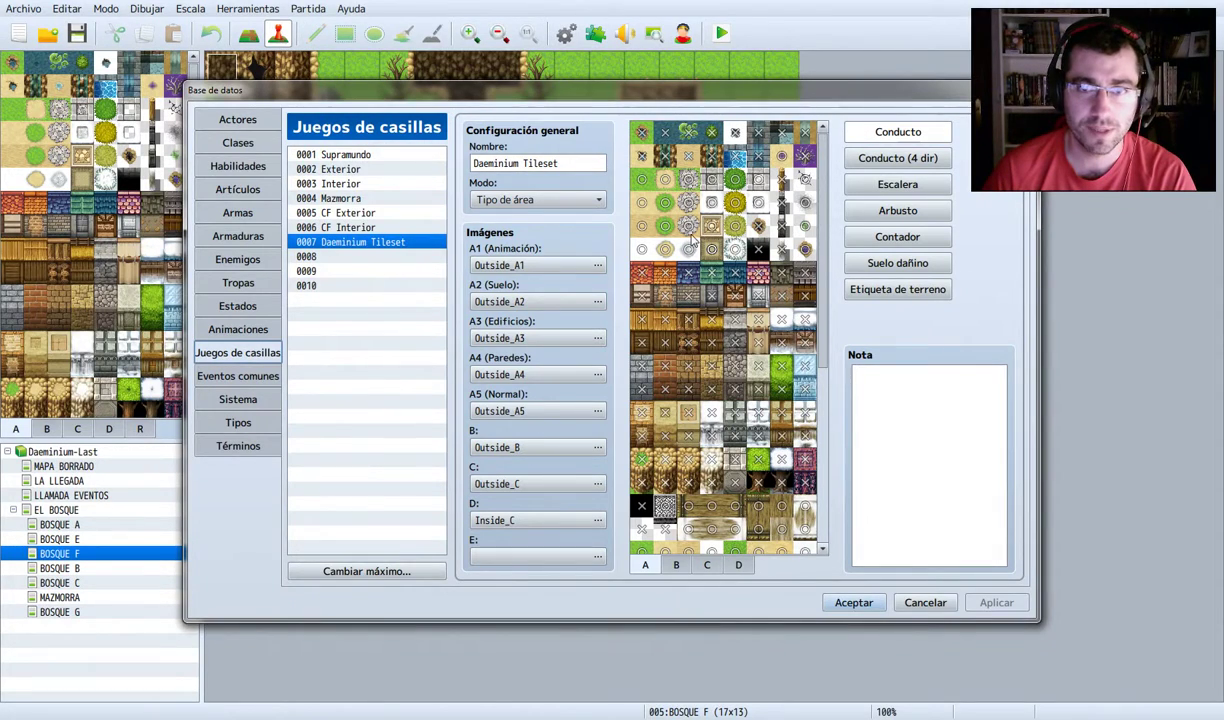
left_click_drag(555, 90, 496, 434)
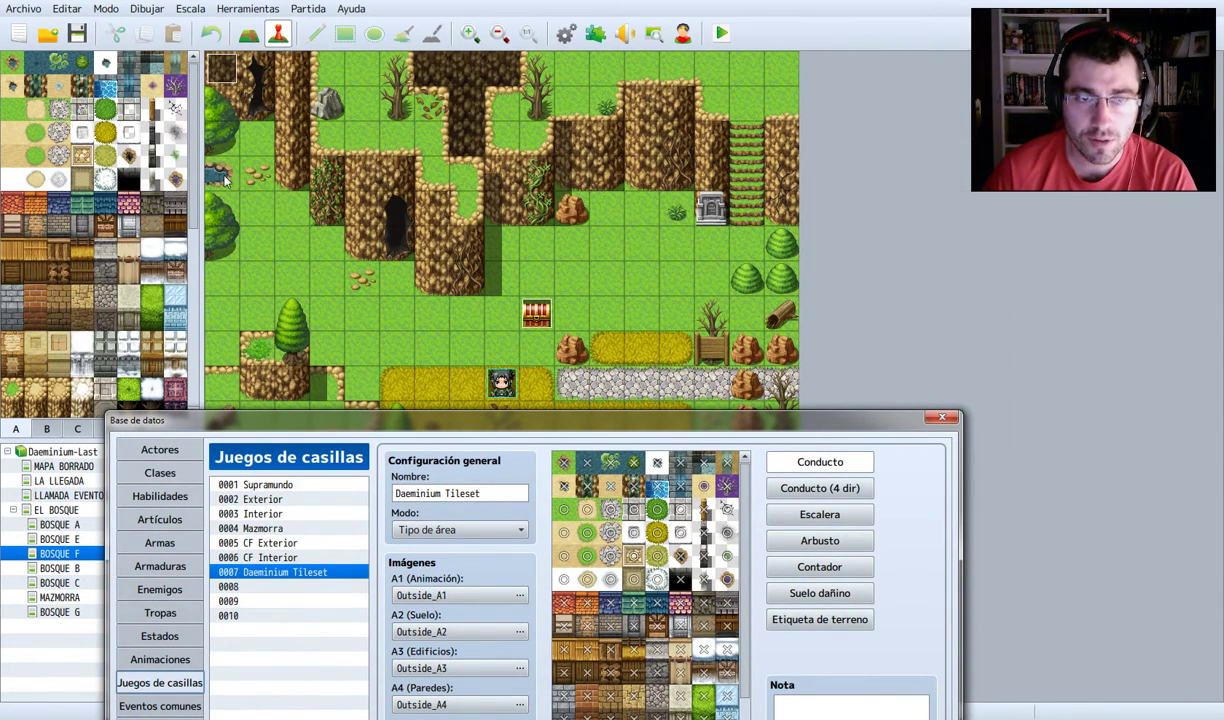
left_click_drag(372, 417, 417, 156)
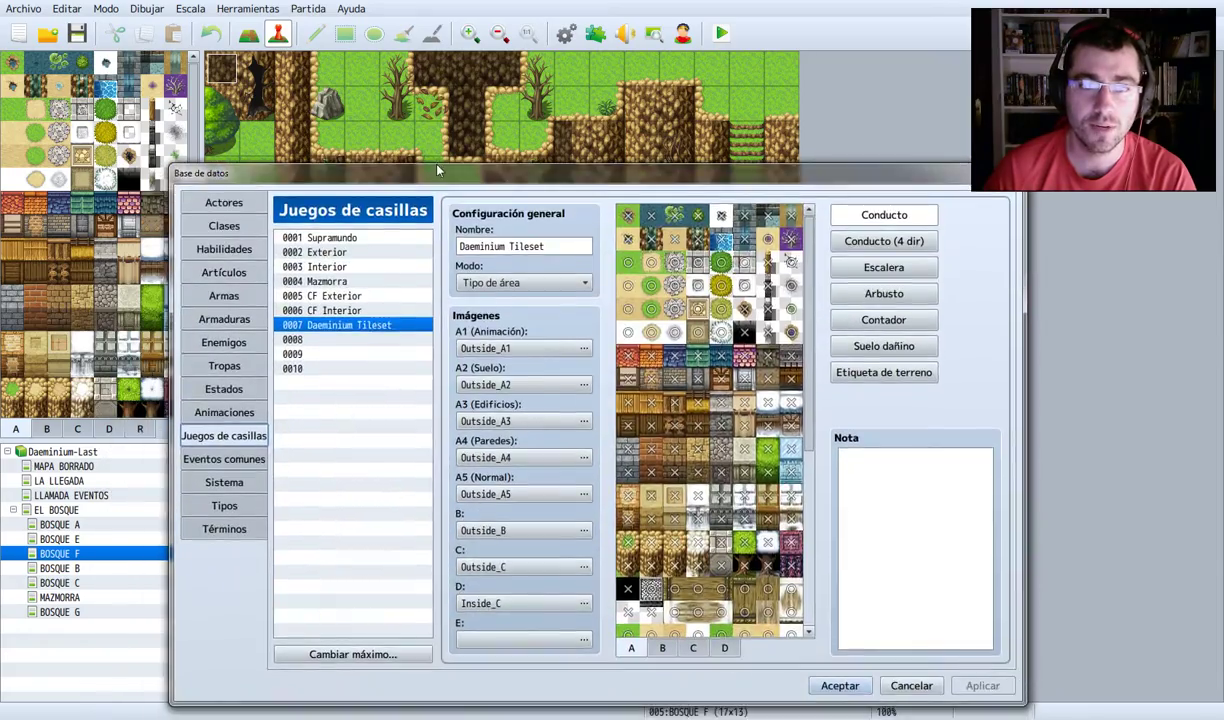
- Switch to Photoshop and examine the three grass-edged water frames in Outside_A1.png at 300%
key("alt+Tab")
key("ctrl+plus")
key("ctrl+plus")
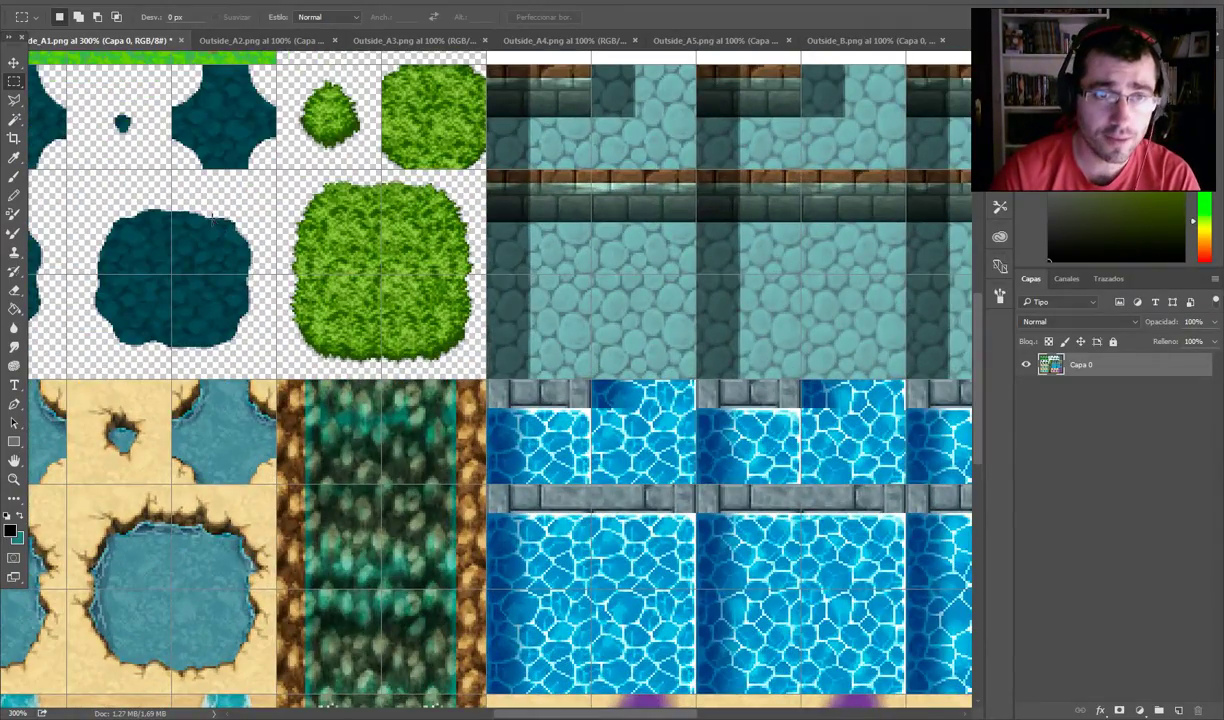
scroll(251, 191, "up", 5)
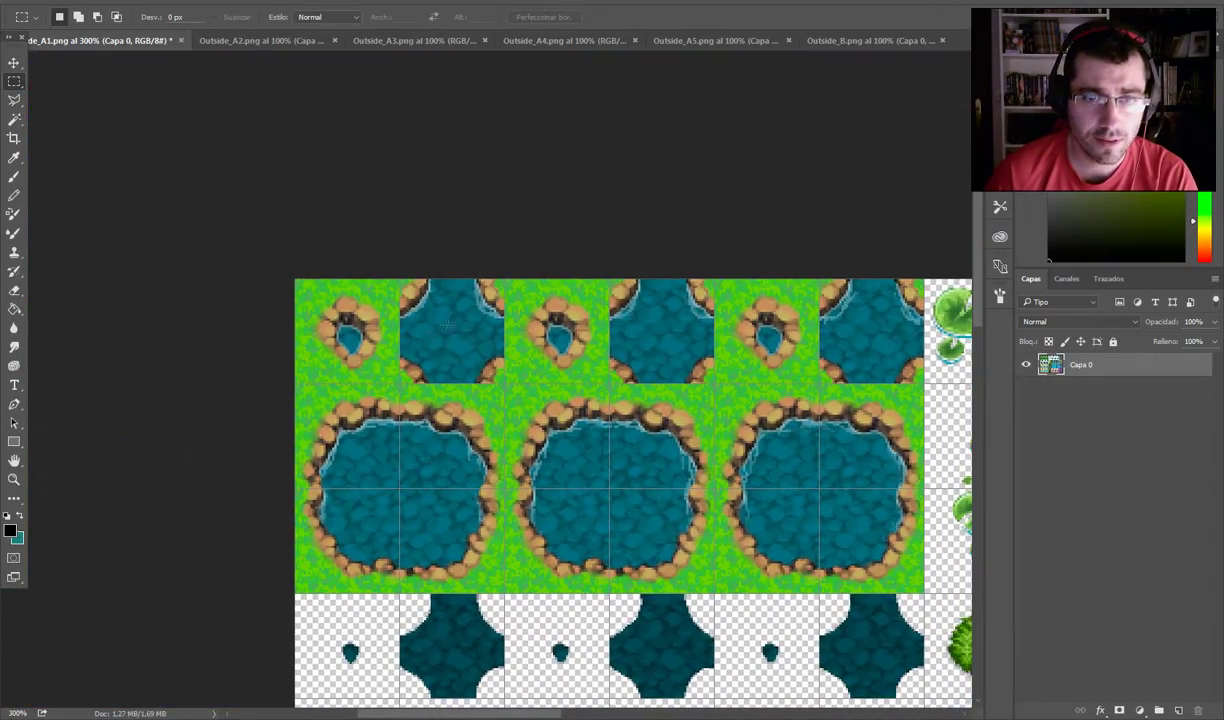
left_click(12, 62)
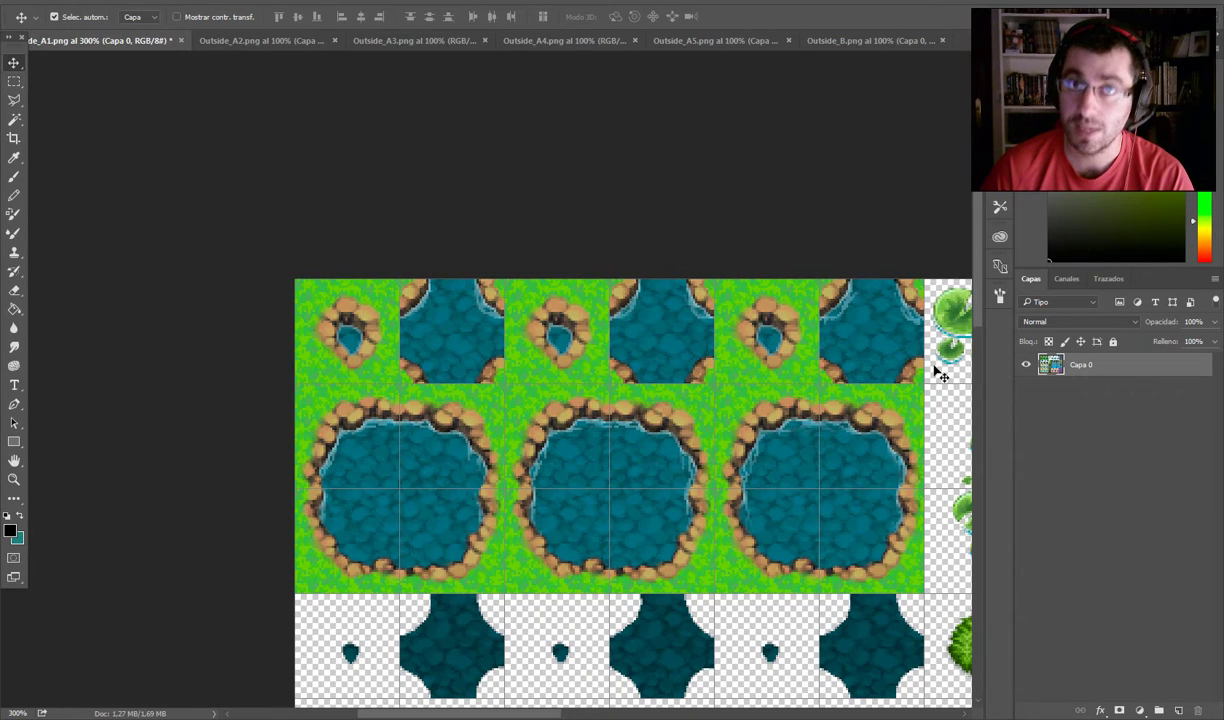
key("m")
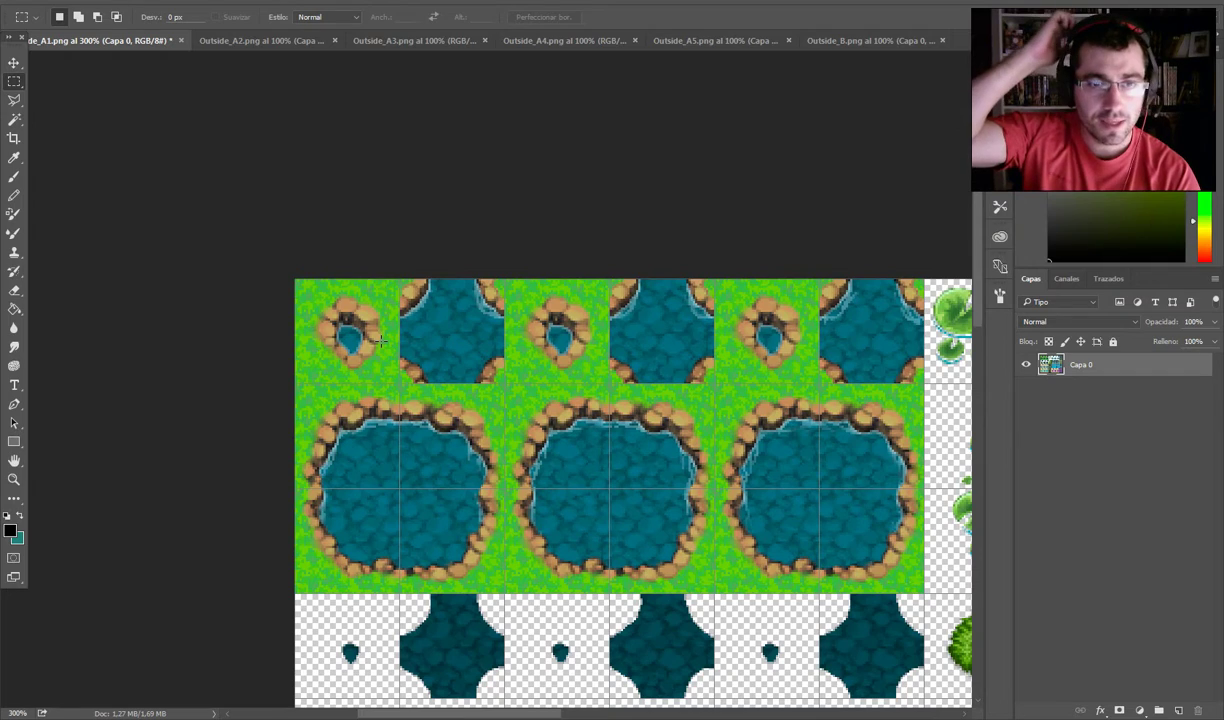
- Switch to RPG Maker, accept the database dialog, and paint a two-tile-wide pond on the BOSQUE F map with the first water autotile
key("alt+Tab")
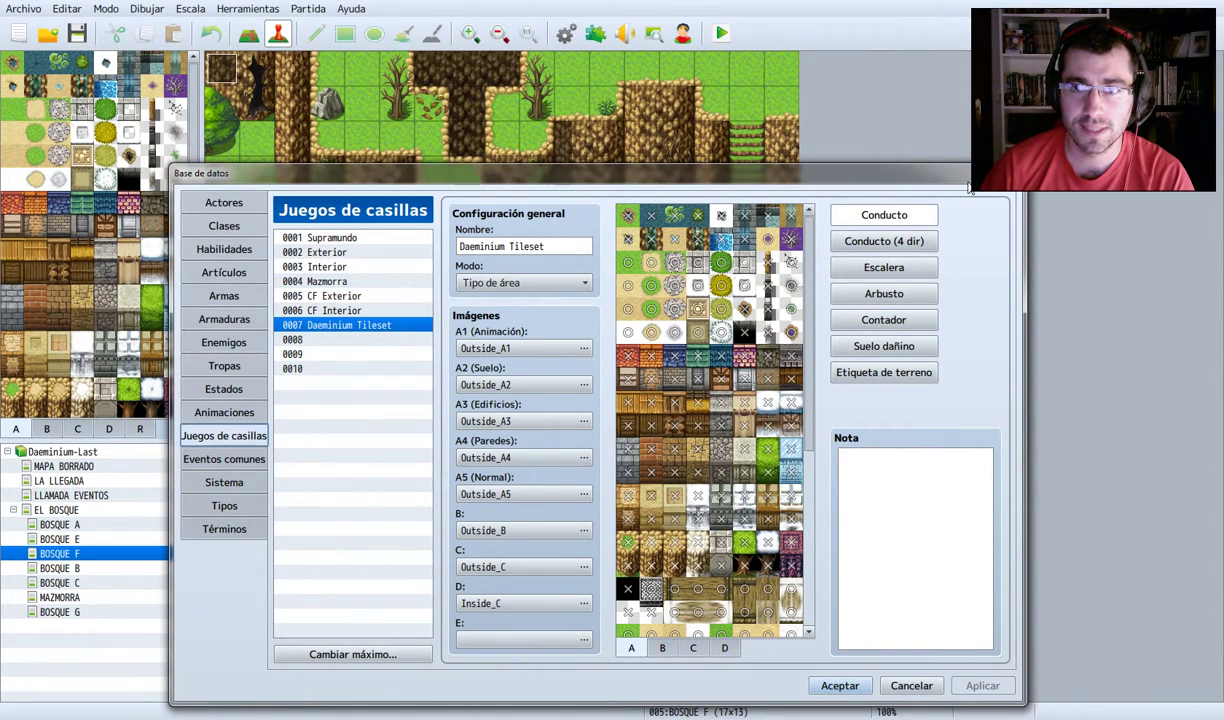
key("Return")
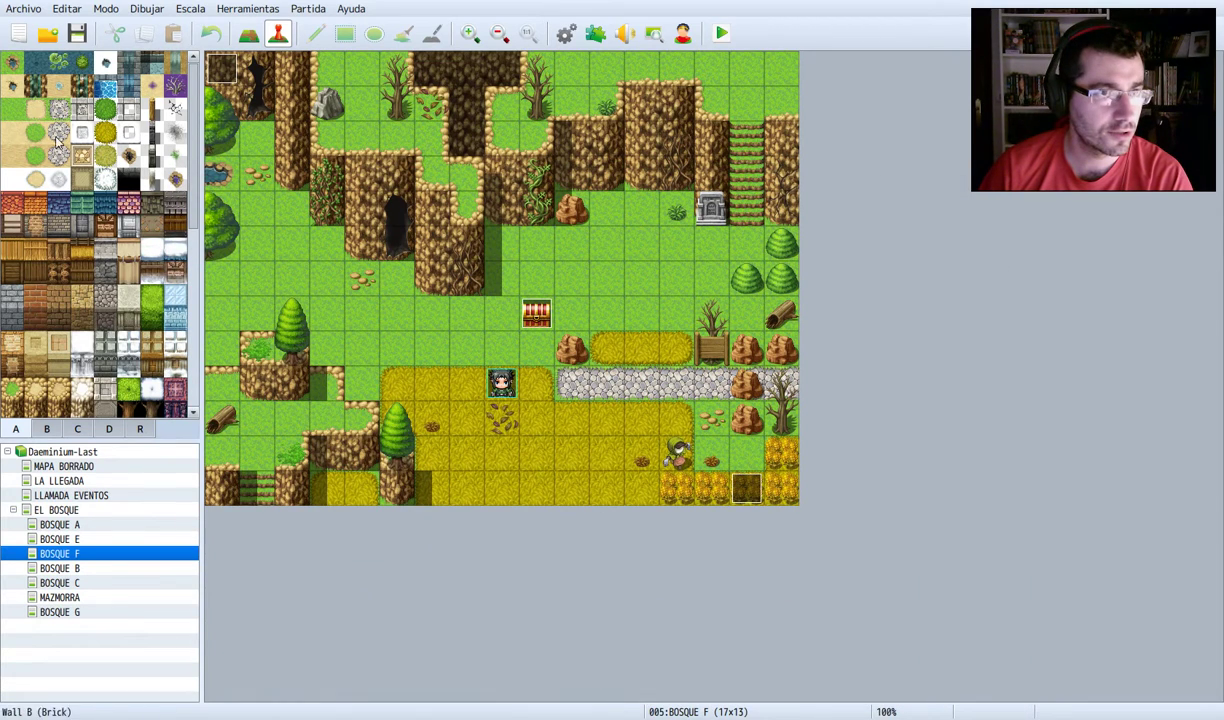
left_click(8, 62)
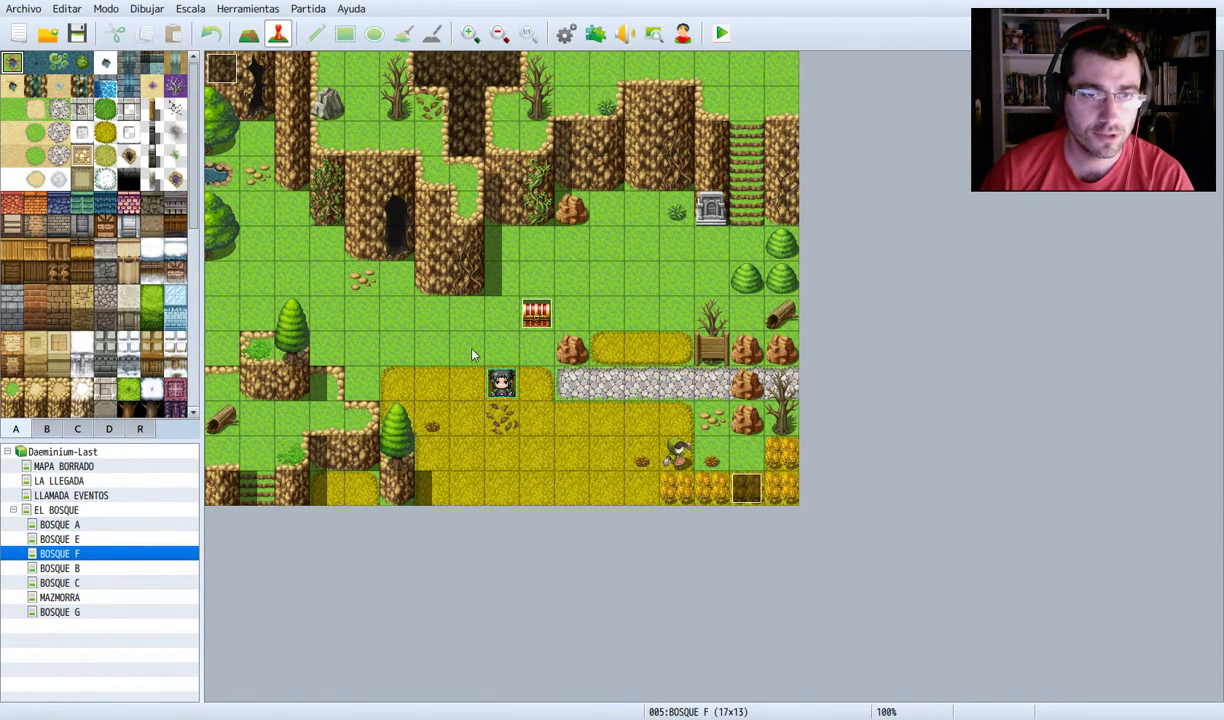
left_click(249, 33)
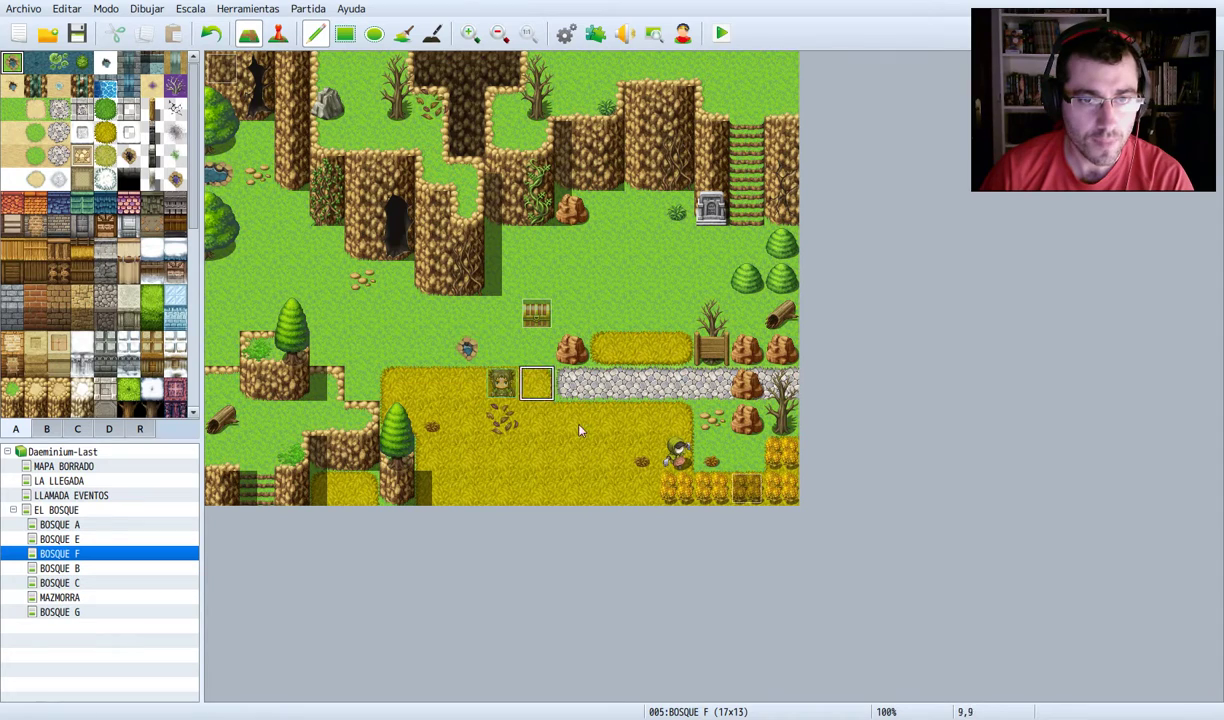
key("alt+Tab")
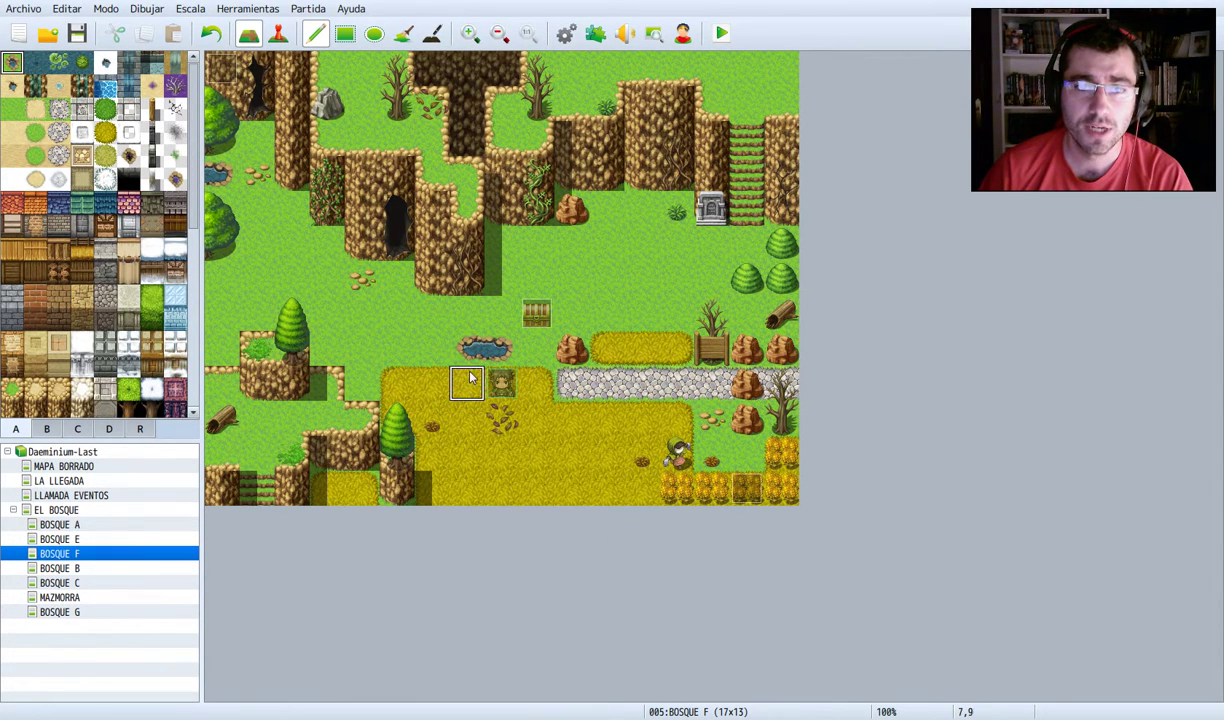
- Switch to Photoshop and copy the half-tile-high bottom strip of the first grass-edged pond to a new layer
key("alt+Tab")
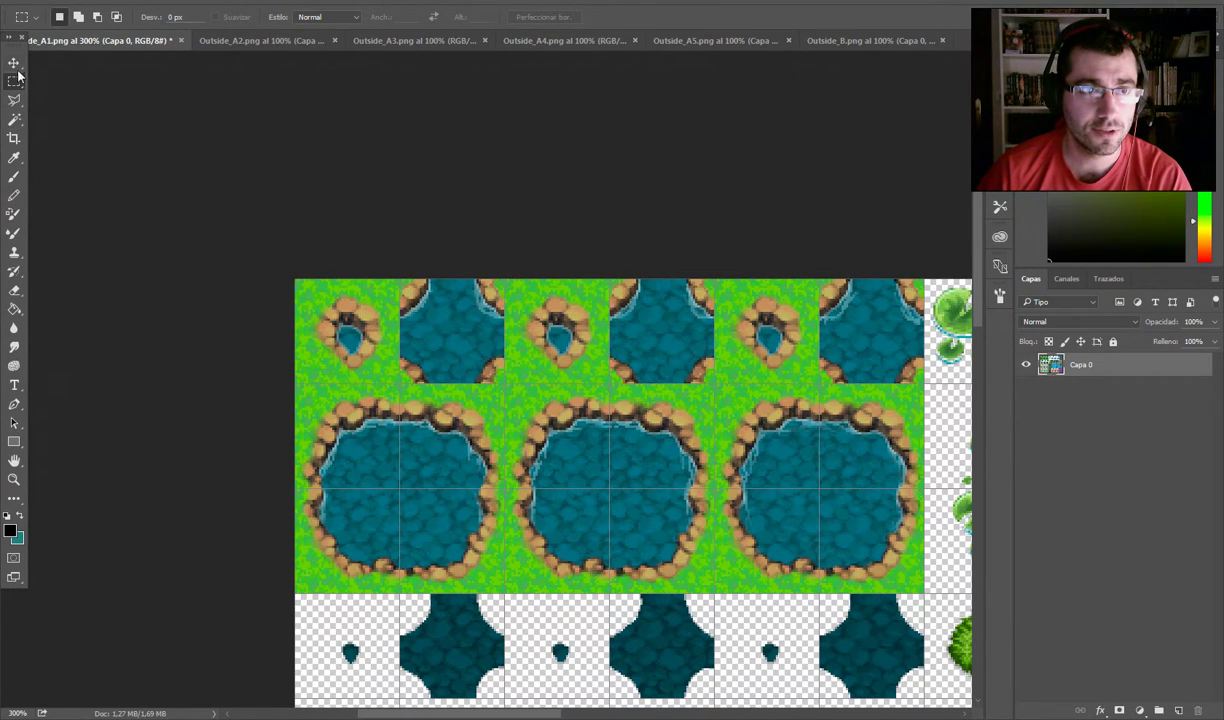
left_click_drag(296, 386, 505, 446)
left_click_drag(432, 420, 421, 572)
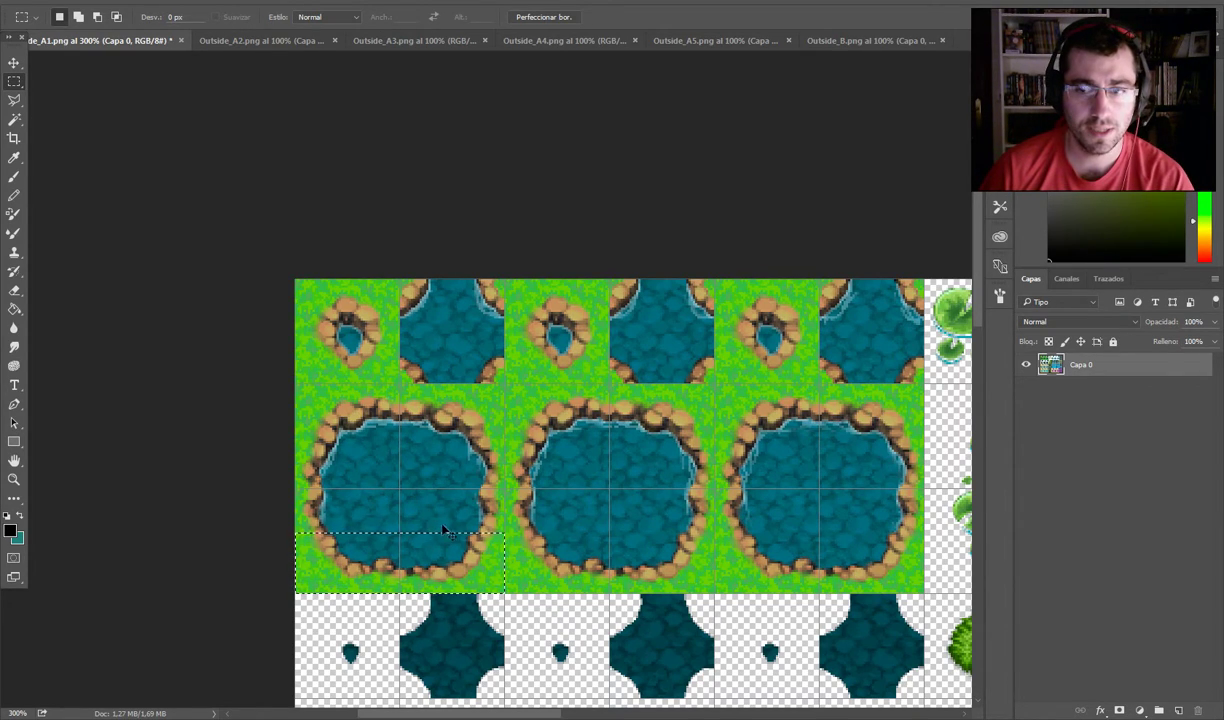
key("ctrl+j")
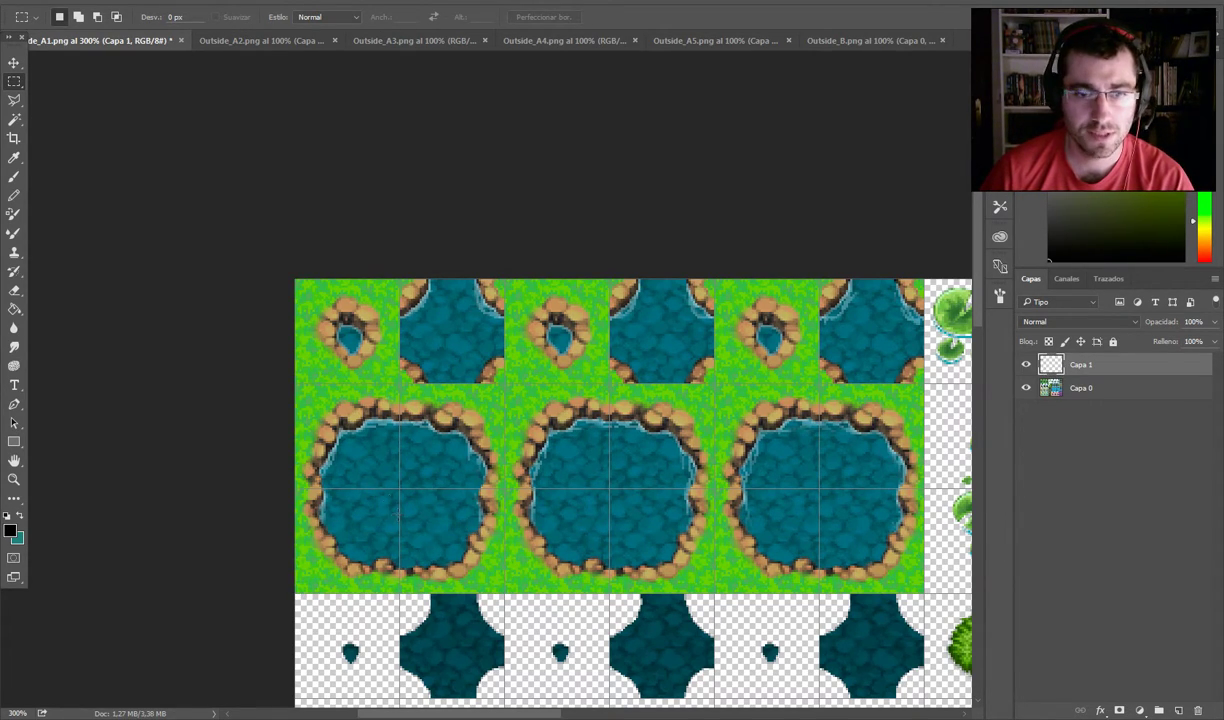
- Copy the half-tile-high top strip of the first pond from Capa 0 to its own layer
left_click_drag(296, 387, 502, 438)
key("ctrl+c")
left_click(617, 270)
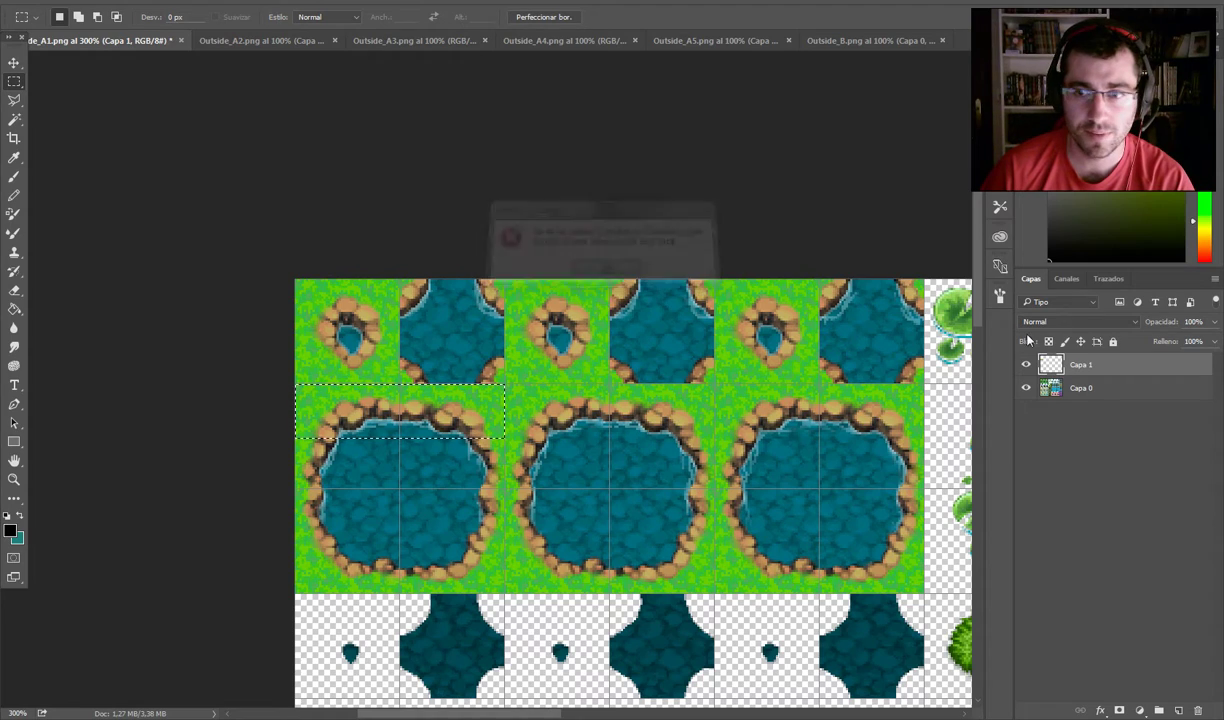
left_click(1056, 388)
key("ctrl+j")
key("v")
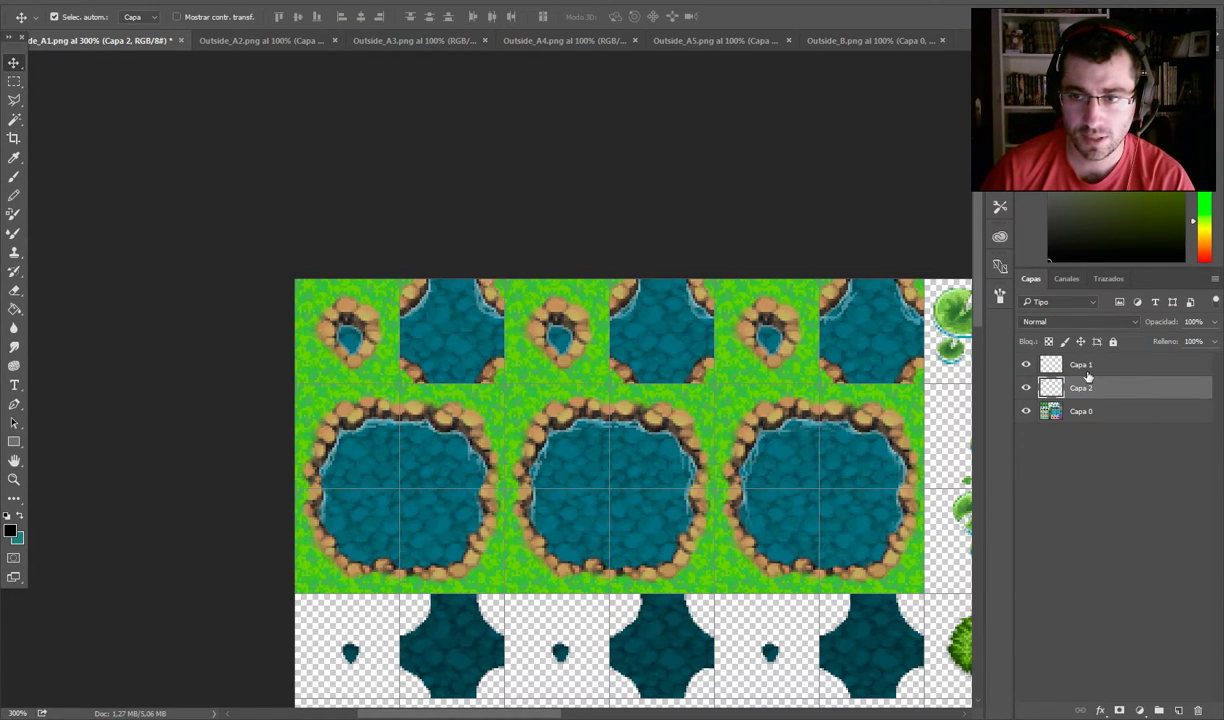
- Move the two copied strips together into a one-tile-high pond and compare it with the painted pond in RPG Maker
left_click(1083, 367, "shift")
key("shift+Down")
key("shift+Down")
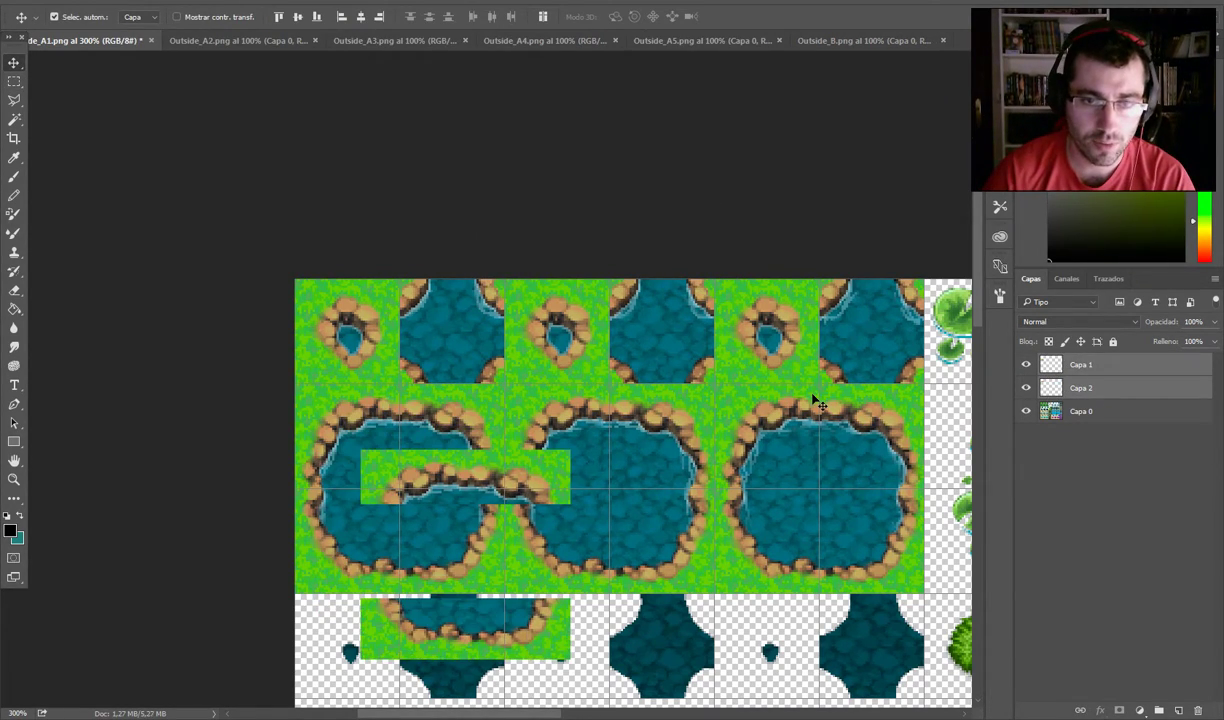
left_click(507, 495)
left_click_drag(505, 478, 535, 592)
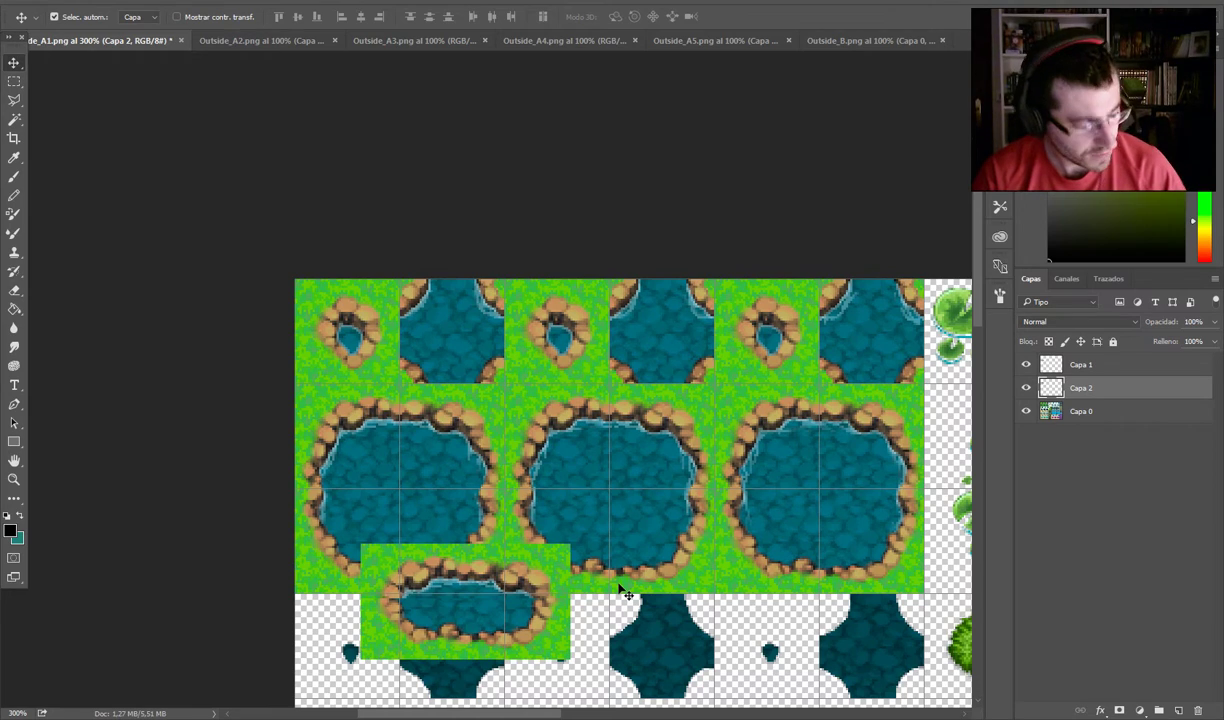
key("alt+Tab")
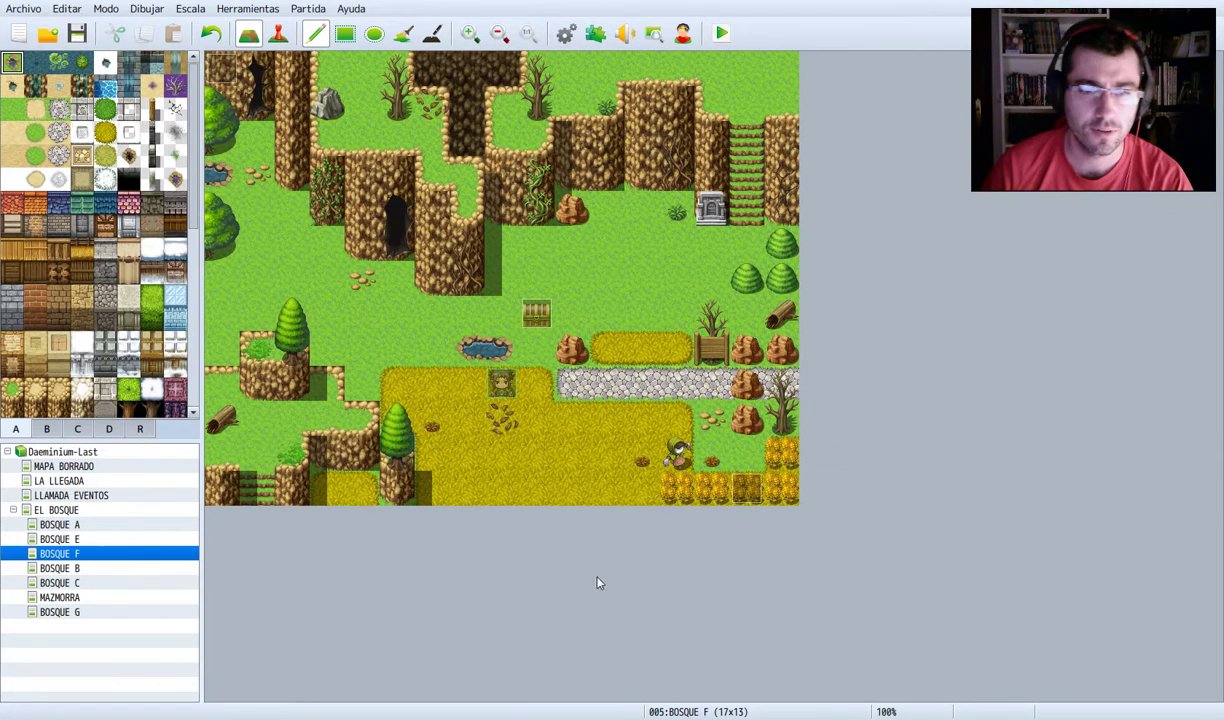
key("alt+Tab")
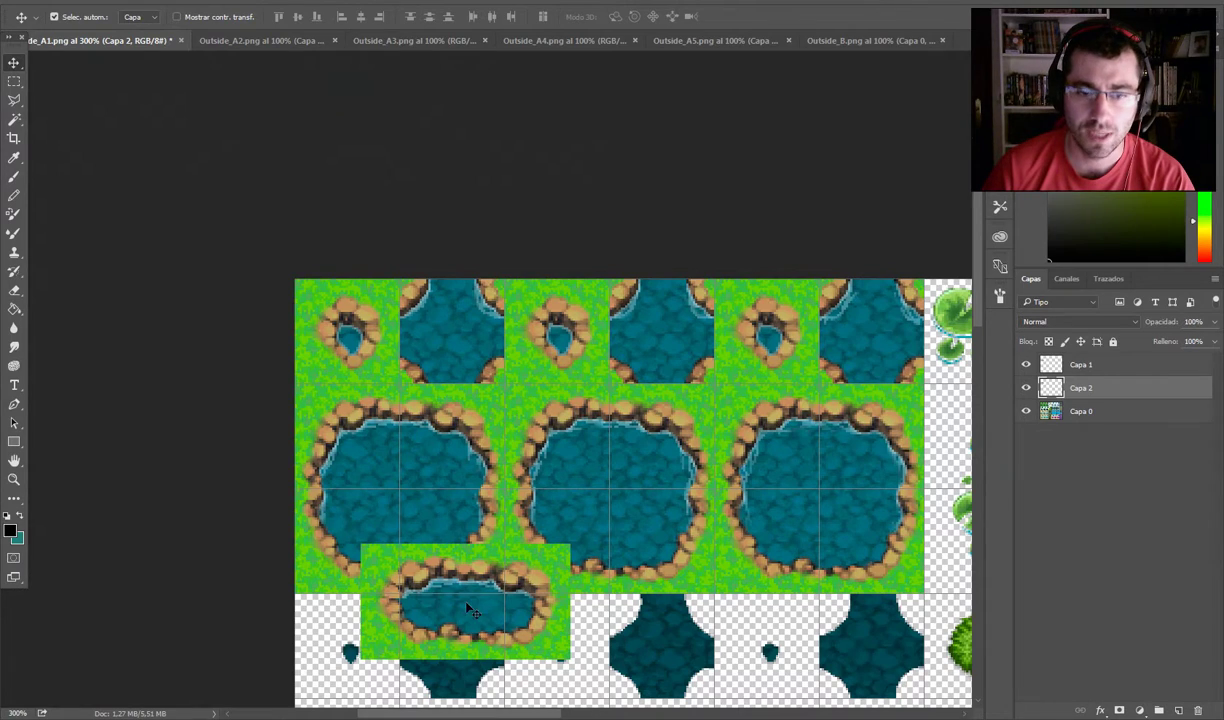
- Undo the copied strip layers in Outside_A1.png and the water tiles painted on RPG Maker's BOSQUE F map
key("ctrl+z")
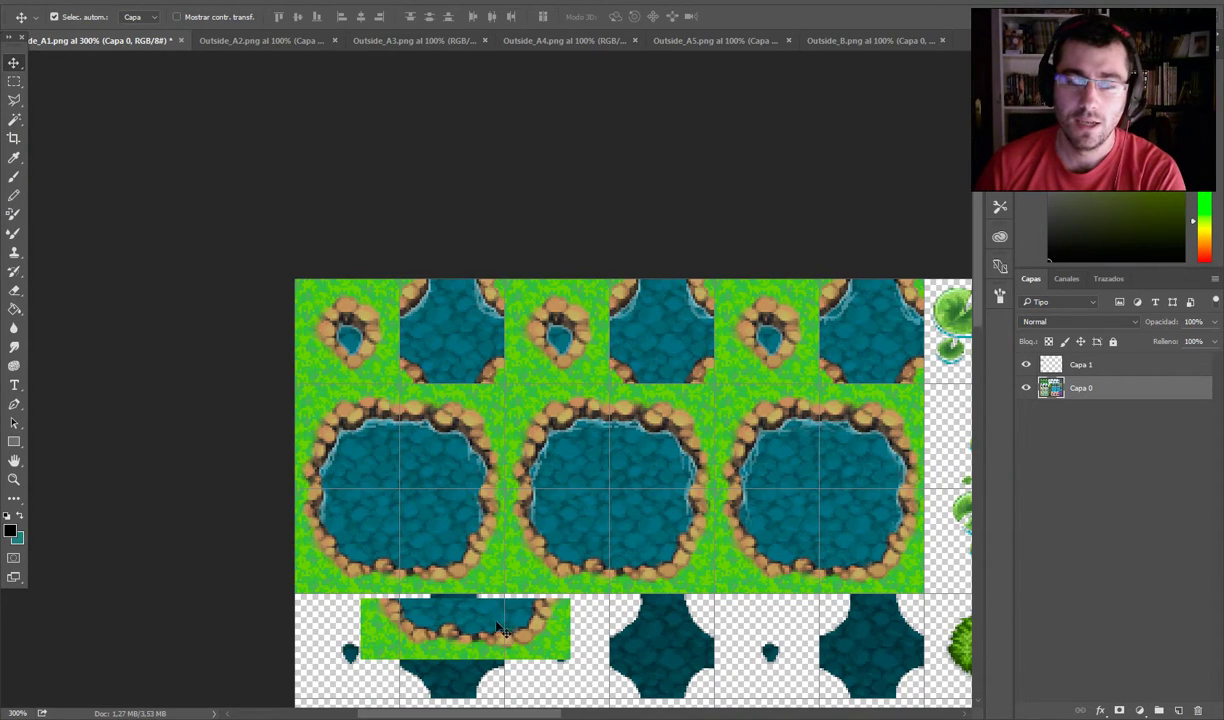
key("ctrl+z")
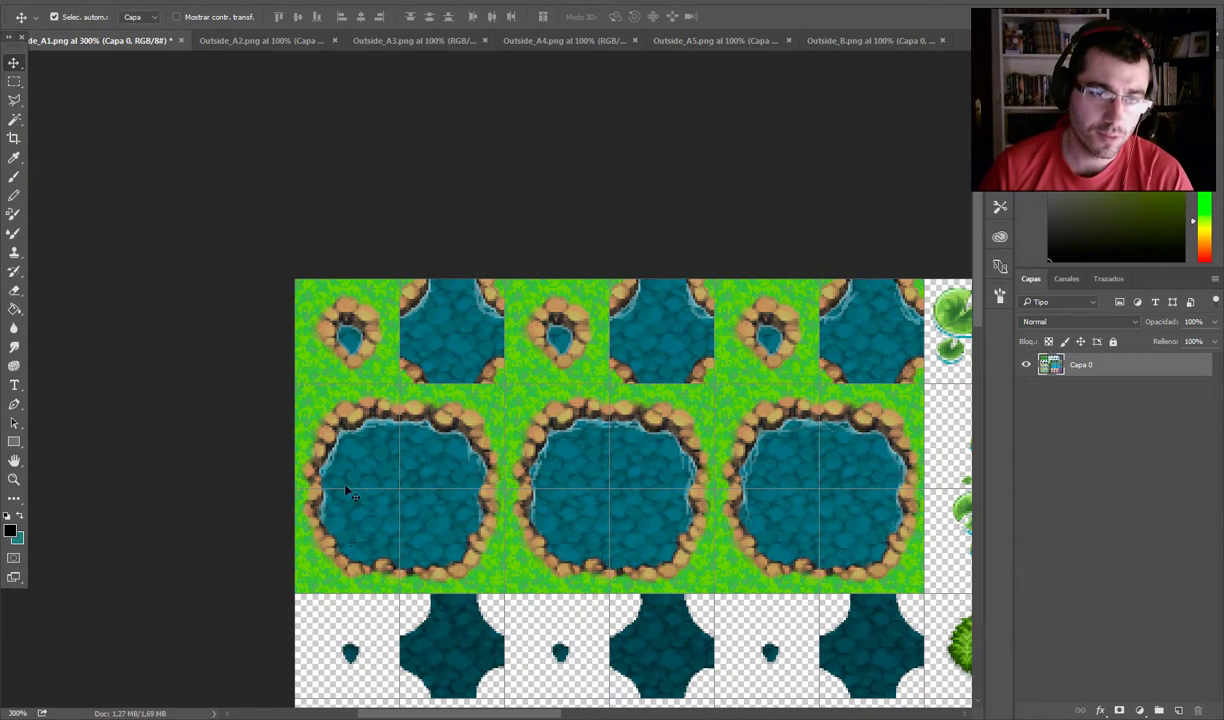
key("alt+Tab")
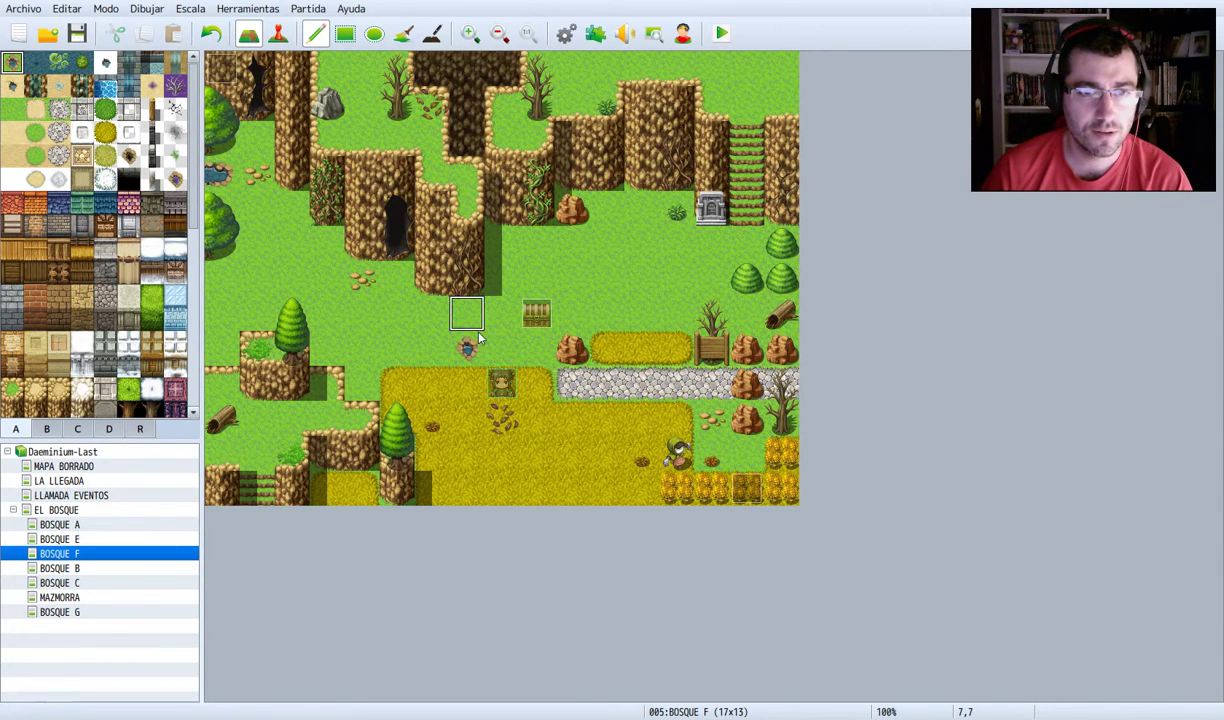
key("alt+Tab")
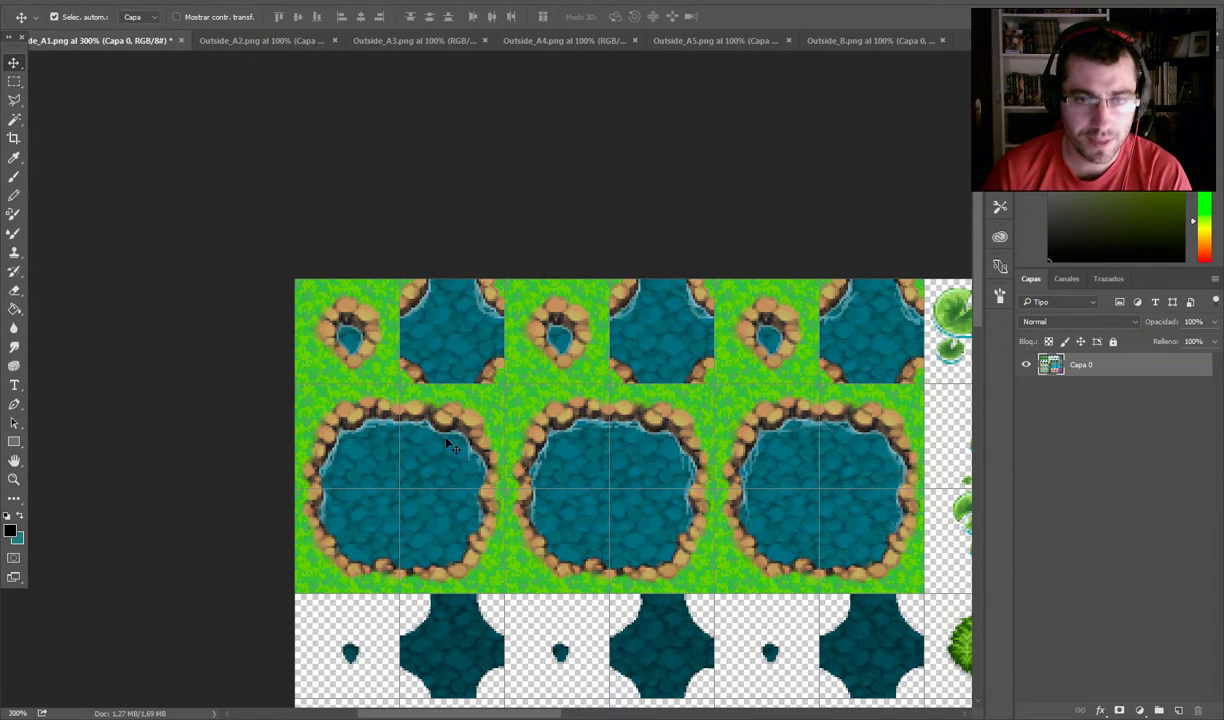
key("alt+Tab")
key("ctrl+z")
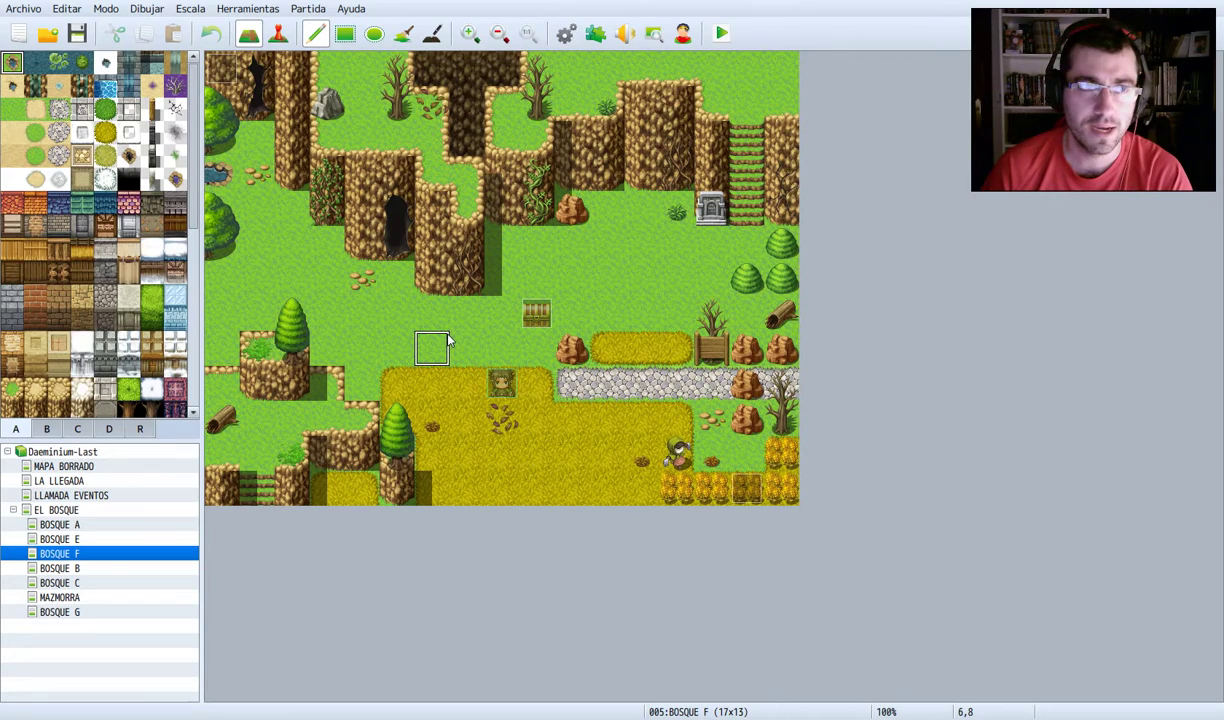
key("alt+Tab")
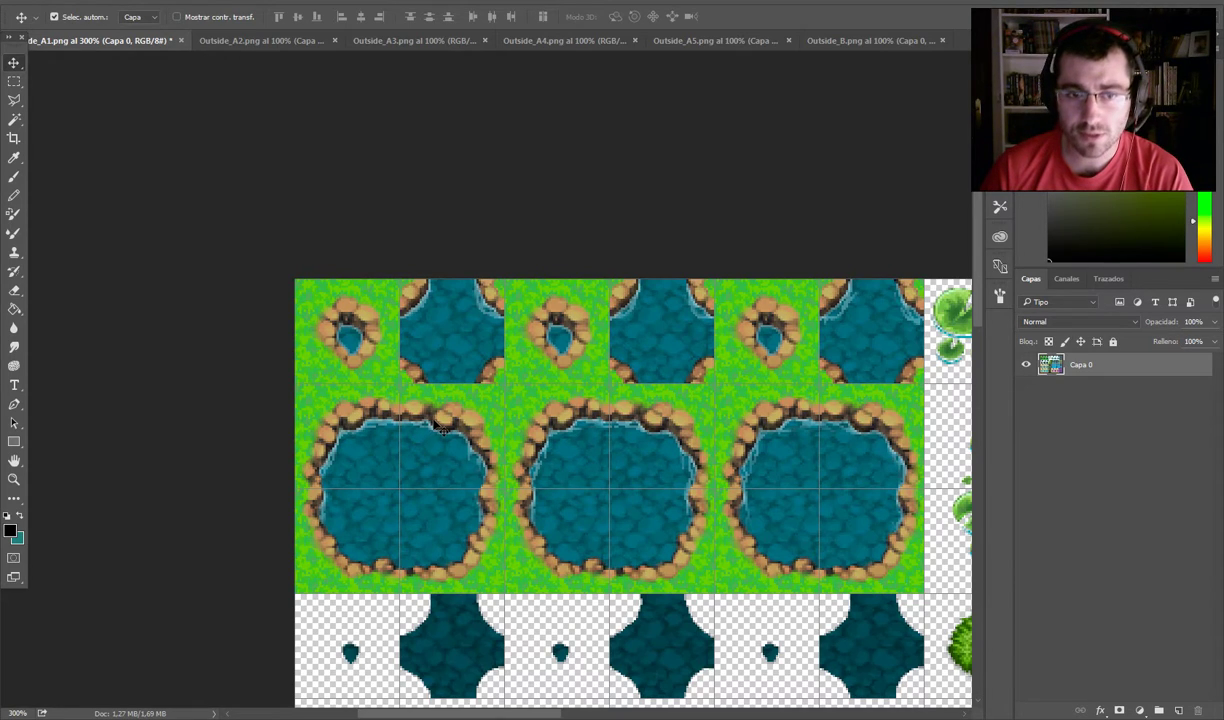
key("ctrl+z")
key("ctrl+z")
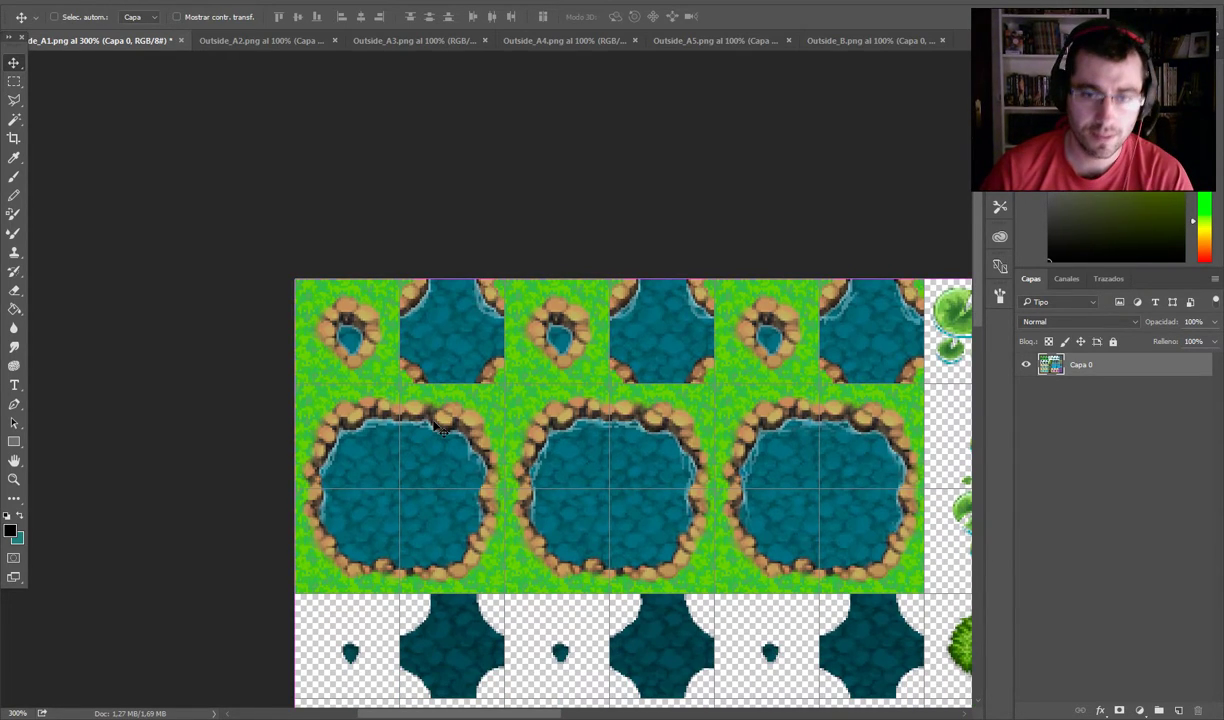
- Marquee the first pond's upper-left tile, show the rulers, and place a horizontal guide through the tile's middle
scroll(440, 428, "up", 1)
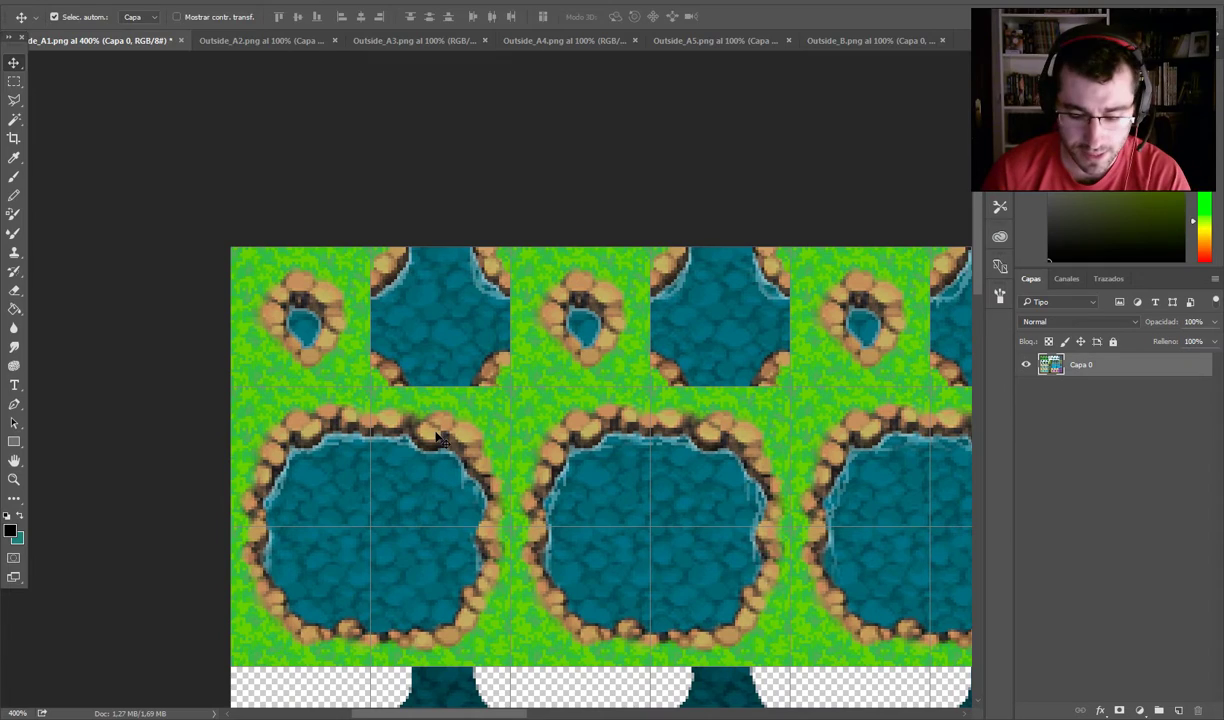
key("m")
left_click_drag(231, 388, 370, 525)
key("ctrl+h")
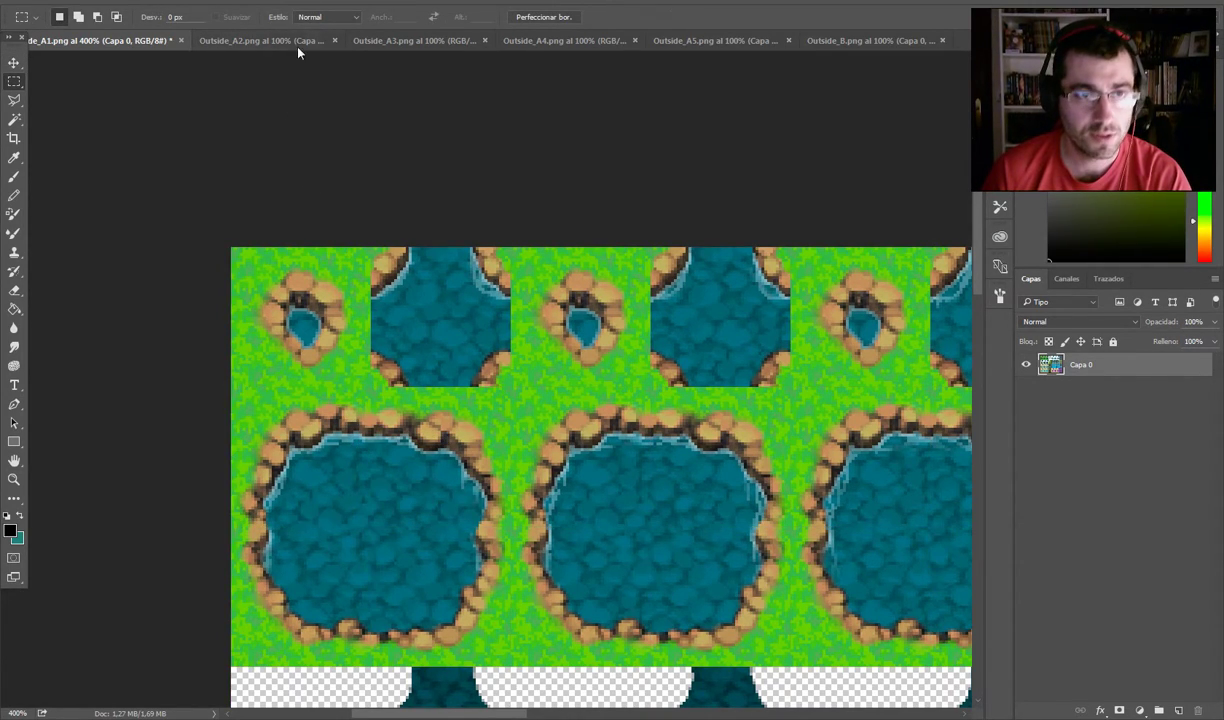
key("ctrl+h")
key("ctrl+r")
left_click_drag(350, 57, 295, 468)
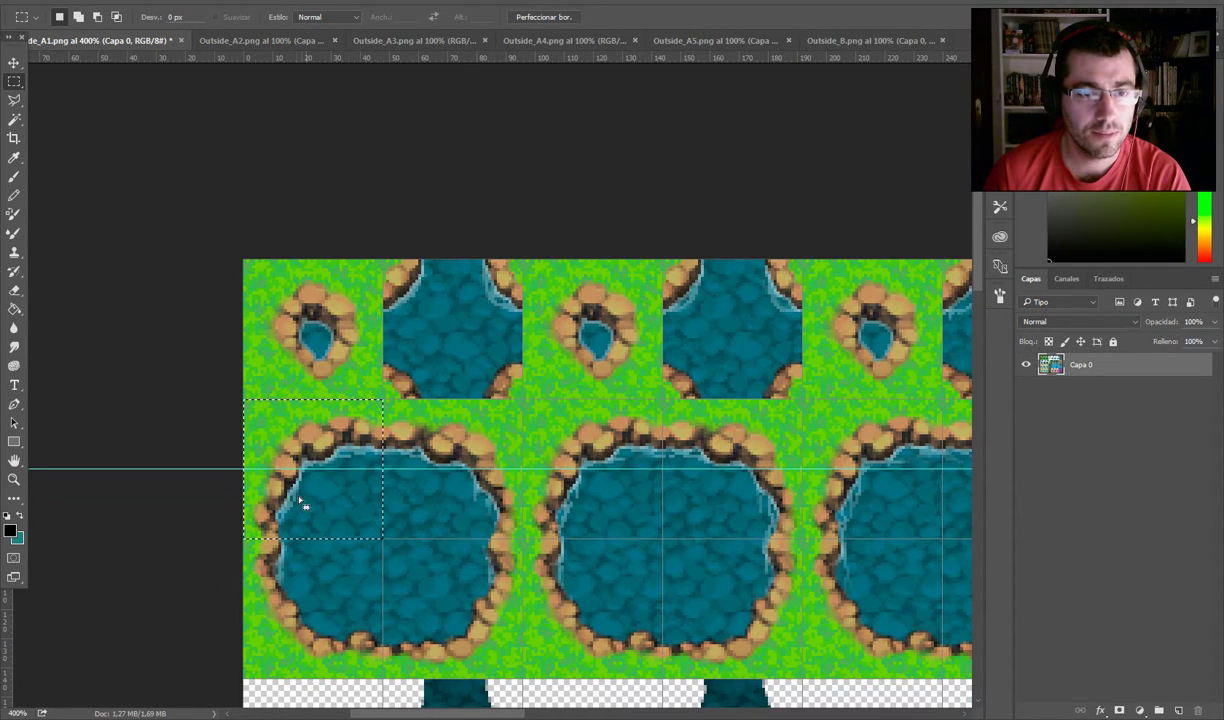
- Marquee the first pond's lower-left tile and place a horizontal guide through its middle
key("ctrl+d")
left_click_drag(243, 539, 383, 678)
left_click_drag(382, 57, 253, 607)
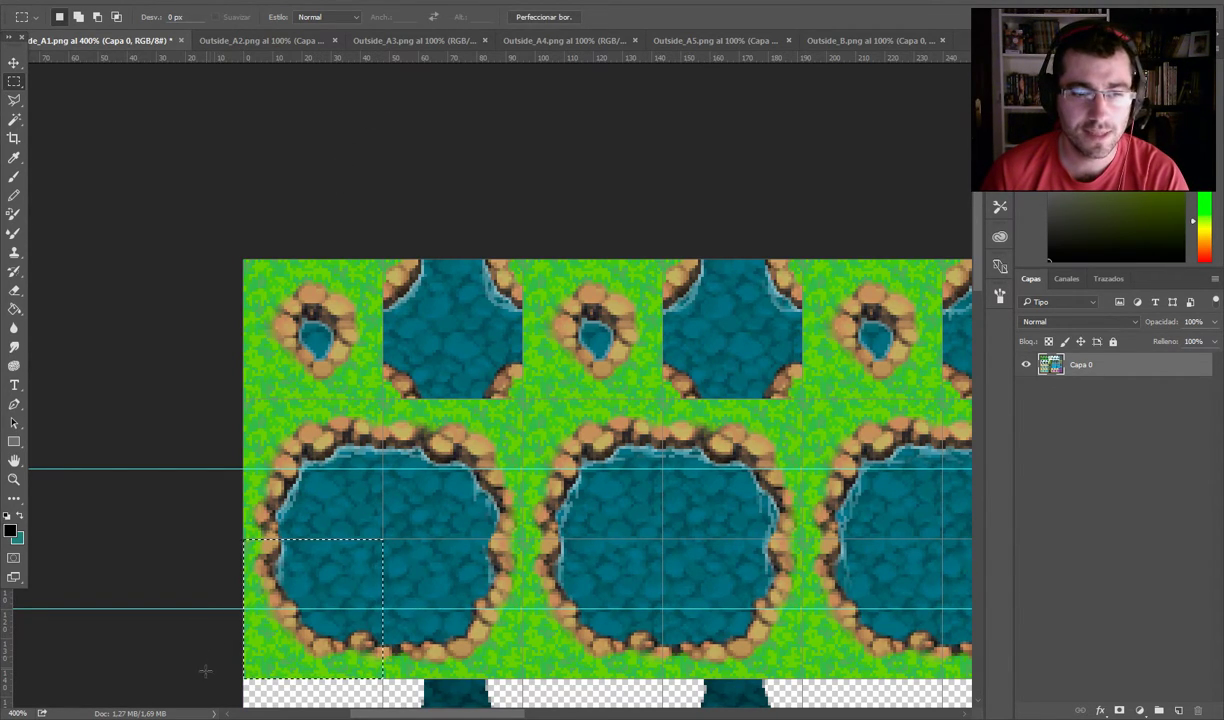
- Marquee the pond's bottom-left quarter tile, deselect it, and place a vertical guide through the middle of the pond's left tile column
key("ctrl+d")
left_click_drag(243, 608, 310, 678)
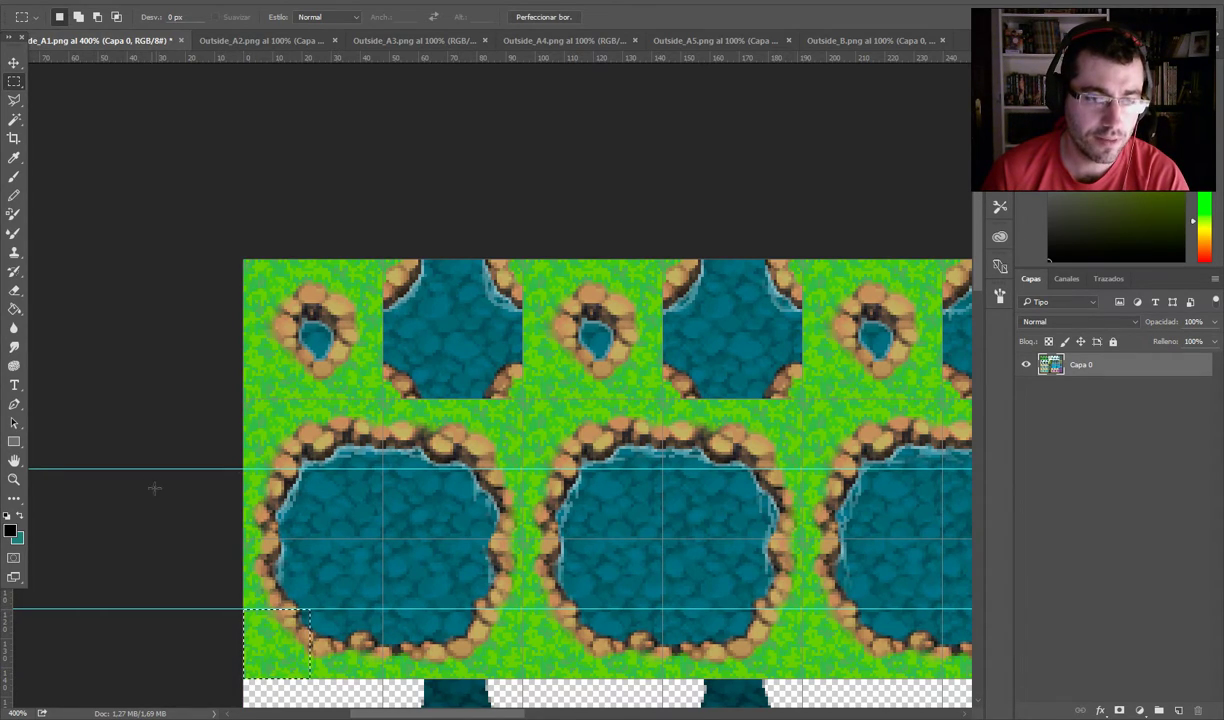
key("ctrl+d")
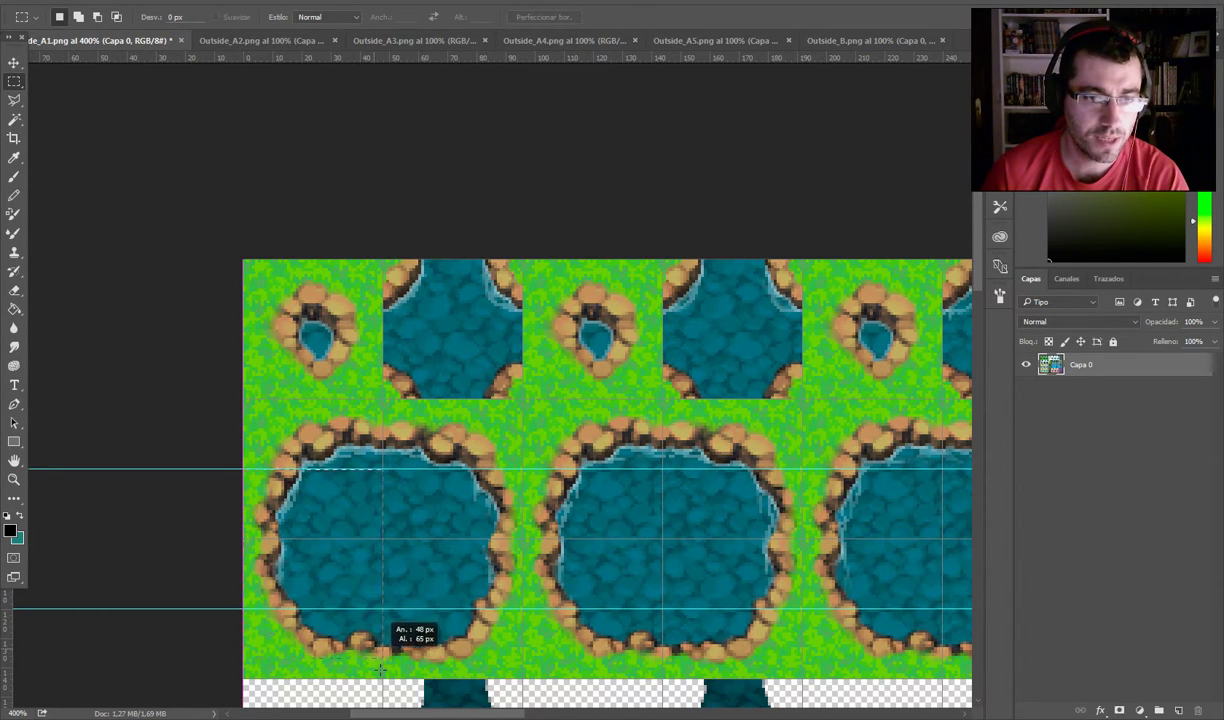
left_click_drag(375, 677, 383, 678)
left_click_drag(10, 577, 313, 587)
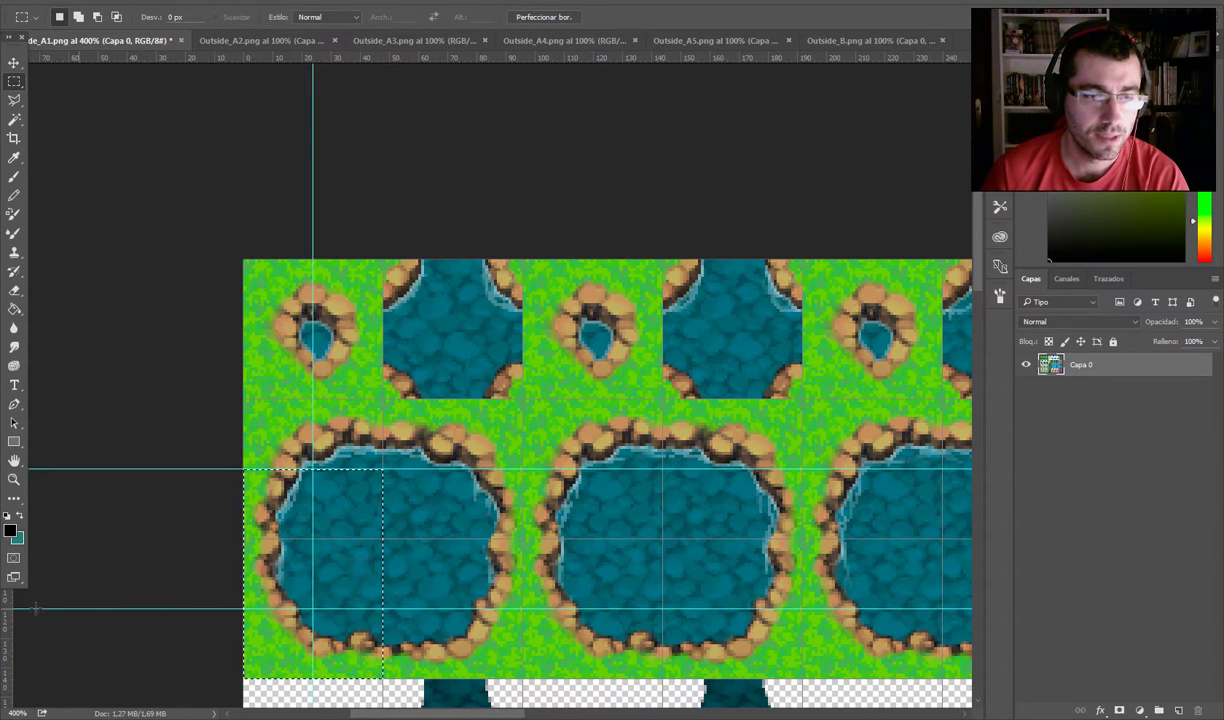
- Marquee the pond's lower-right tile, place a vertical guide through its middle, and deselect
key("ctrl+d")
left_click_drag(396, 472, 523, 607)
key("ctrl+d")
left_click_drag(381, 676, 523, 540)
left_click_drag(12, 621, 453, 565)
key("ctrl+d")
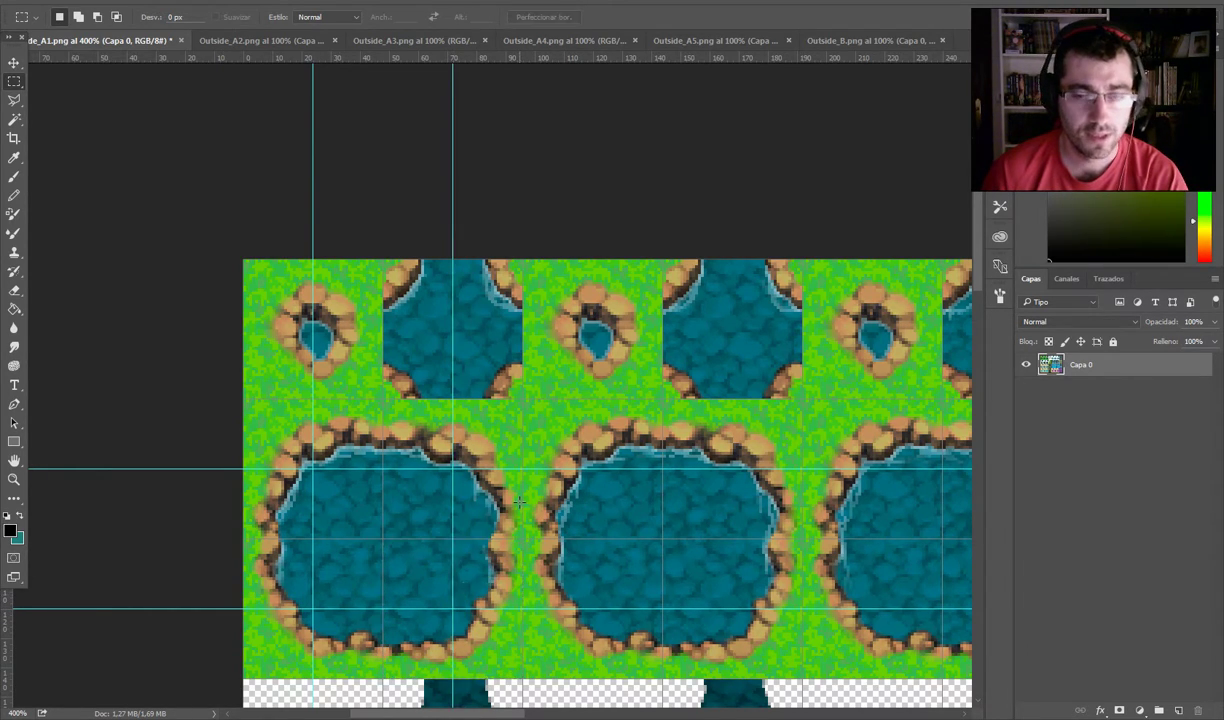
- Copy the first pond's bottom-right quarter tile to a new layer and move it over the second pond
left_click_drag(453, 607, 530, 672)
key("ctrl+j")
key("v")
left_click_drag(483, 625, 658, 481)
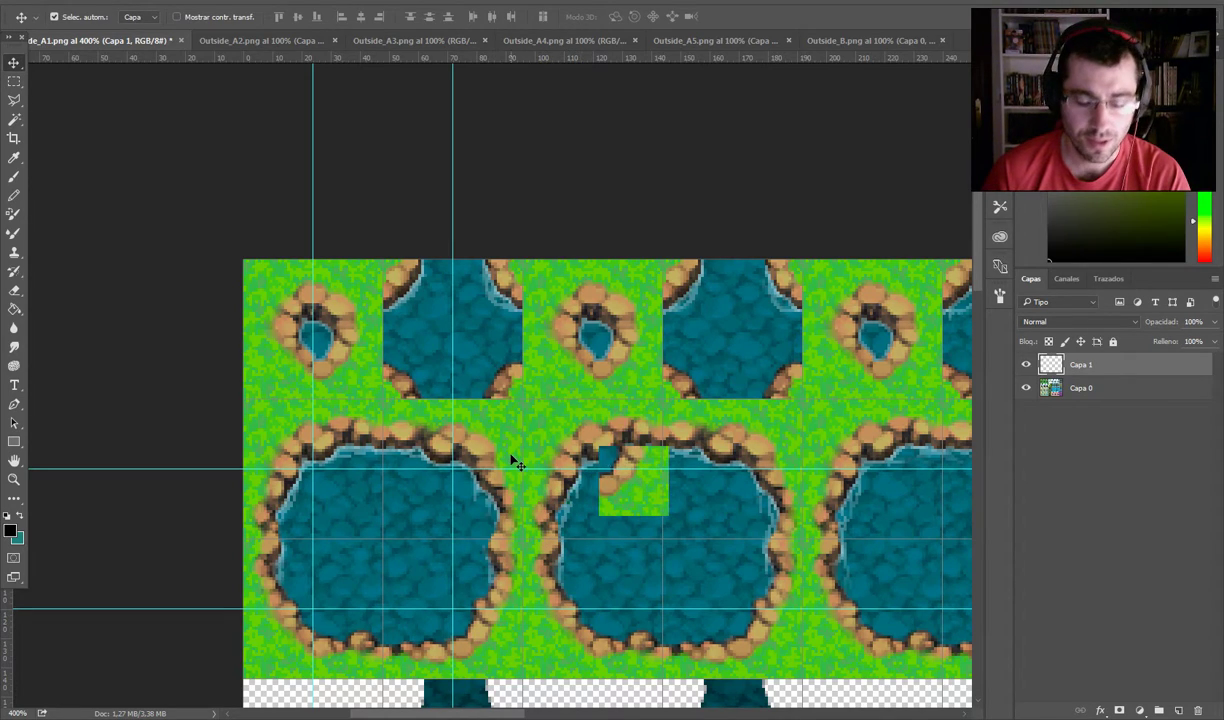
- Copy the first pond's top-right quarter tile to a new layer and place it directly above the quarter tile already over the second pond
key("m")
left_click_drag(456, 404, 514, 466)
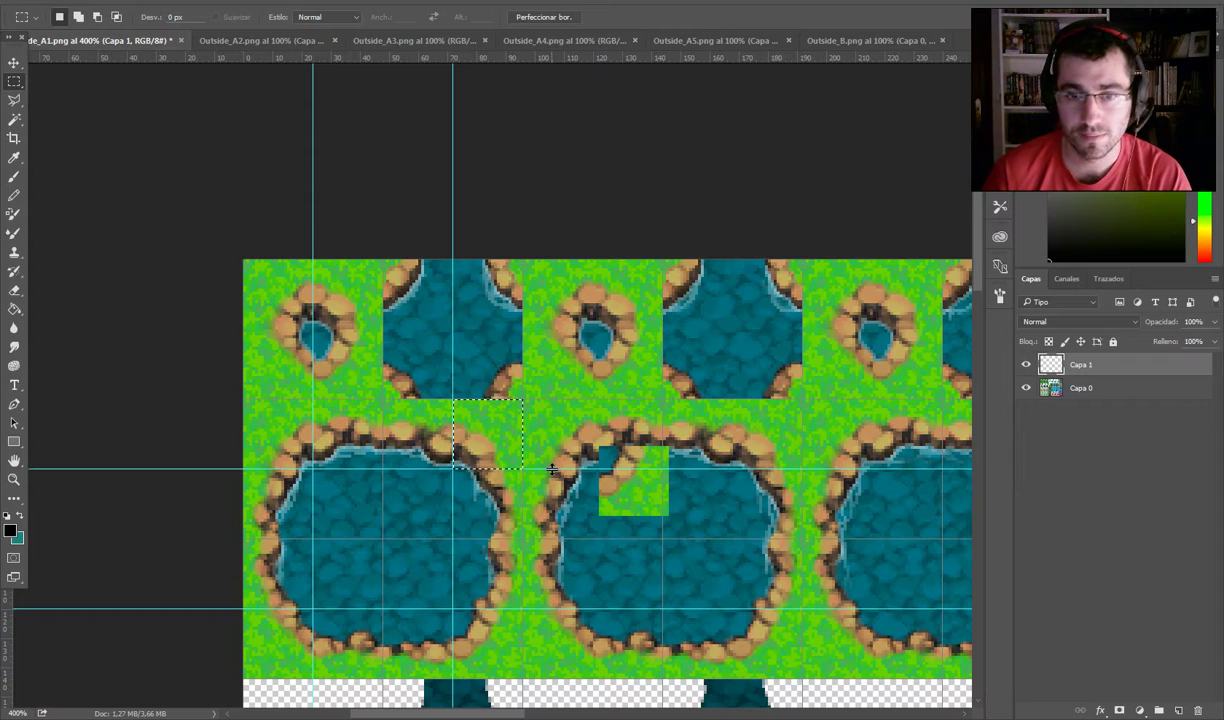
key("ctrl+j")
key("v")
left_click_drag(566, 425, 607, 407)
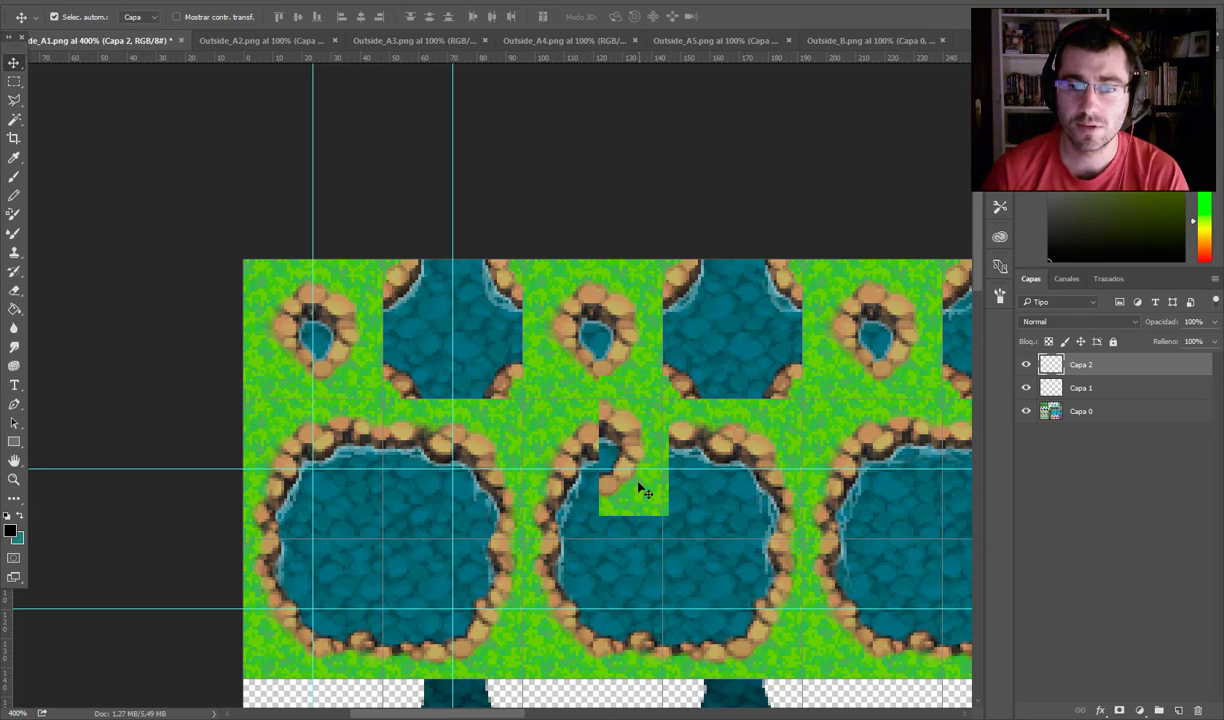
- Undo both quarter-tile copies placed over the second pond, leaving only the original Capa 0 layer
key("ctrl+alt+z")
key("ctrl+alt+z")
key("ctrl+alt+z")
key("ctrl+alt+z")
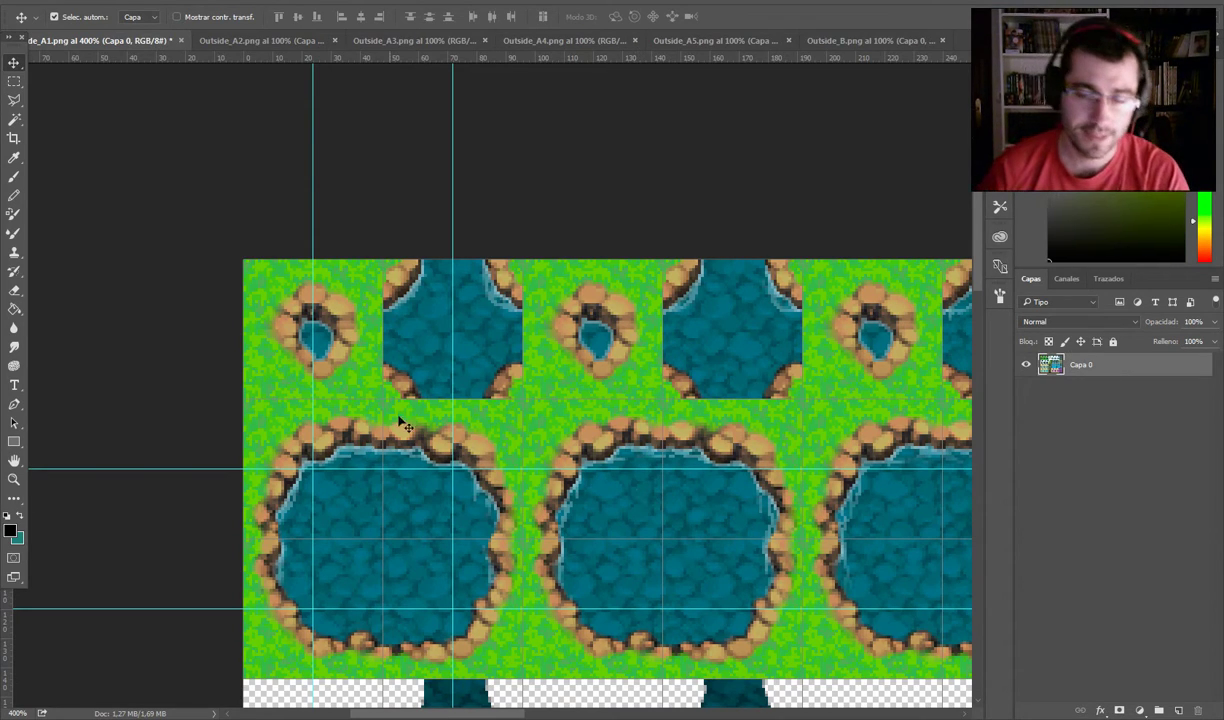
- Examine the dark-water and desert pond autotiles below the first ponds in Outside_A1 and dismiss the CCleaner update notice
scroll(315, 502, "down", 10)
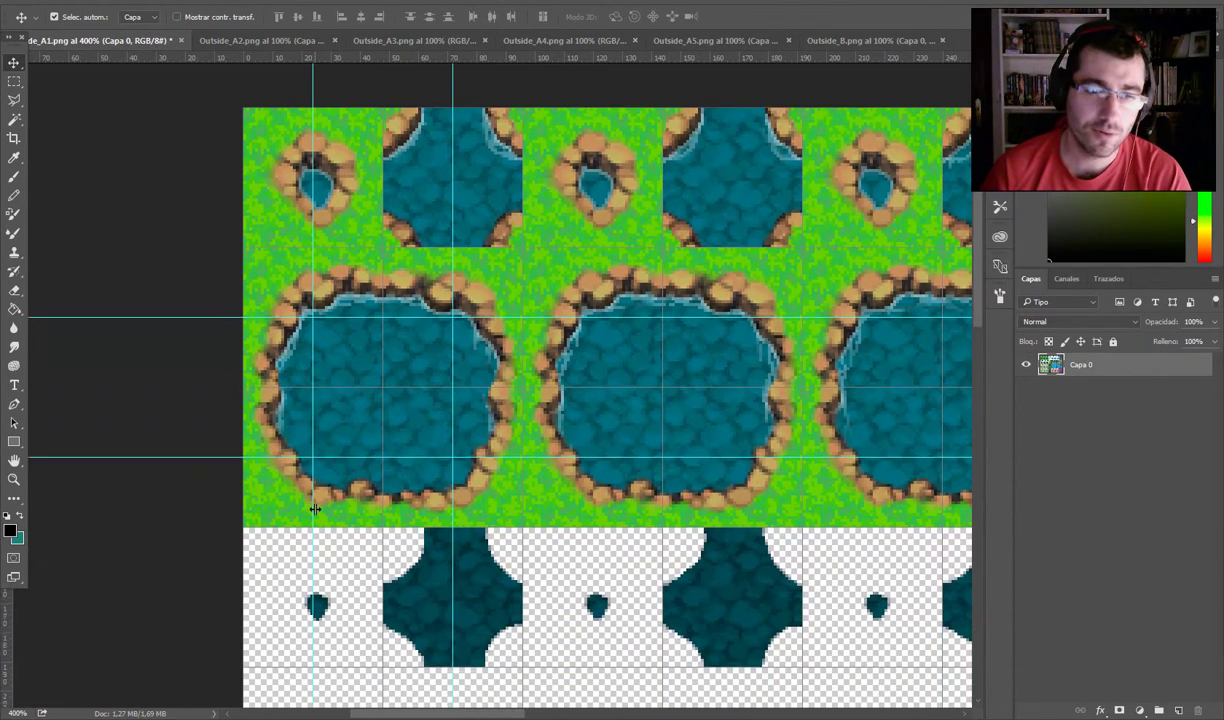
scroll(350, 531, "down", 2)
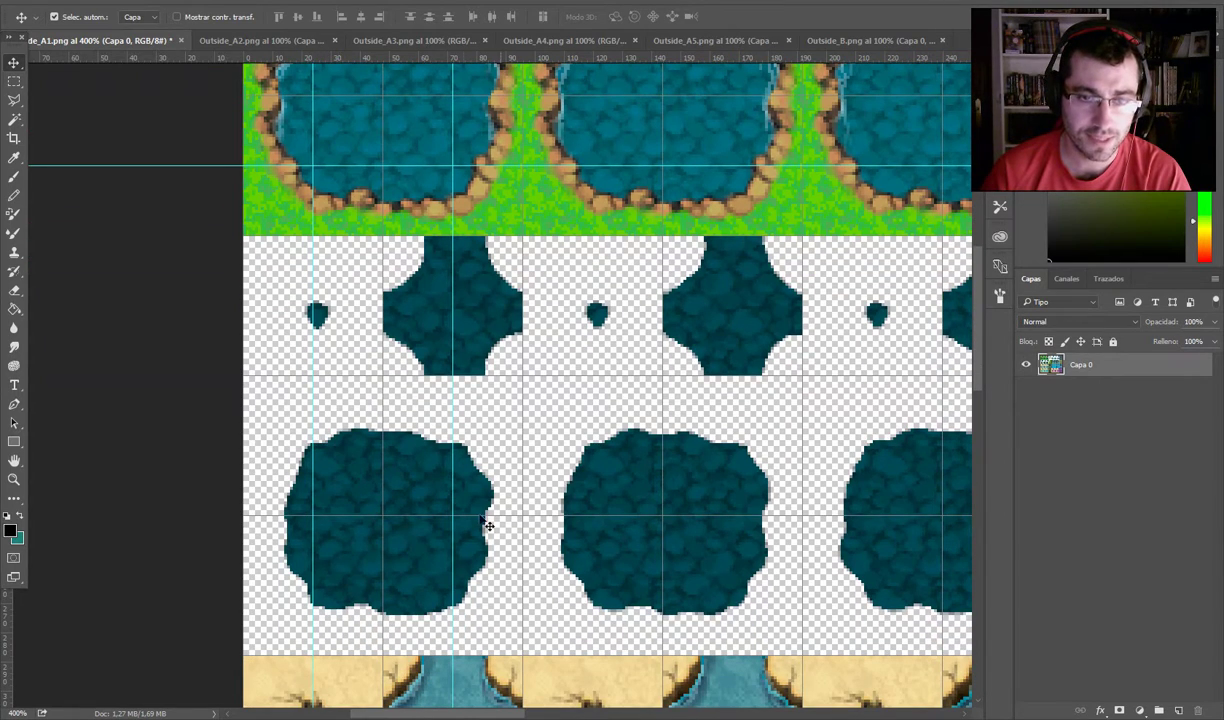
scroll(432, 381, "up", 2)
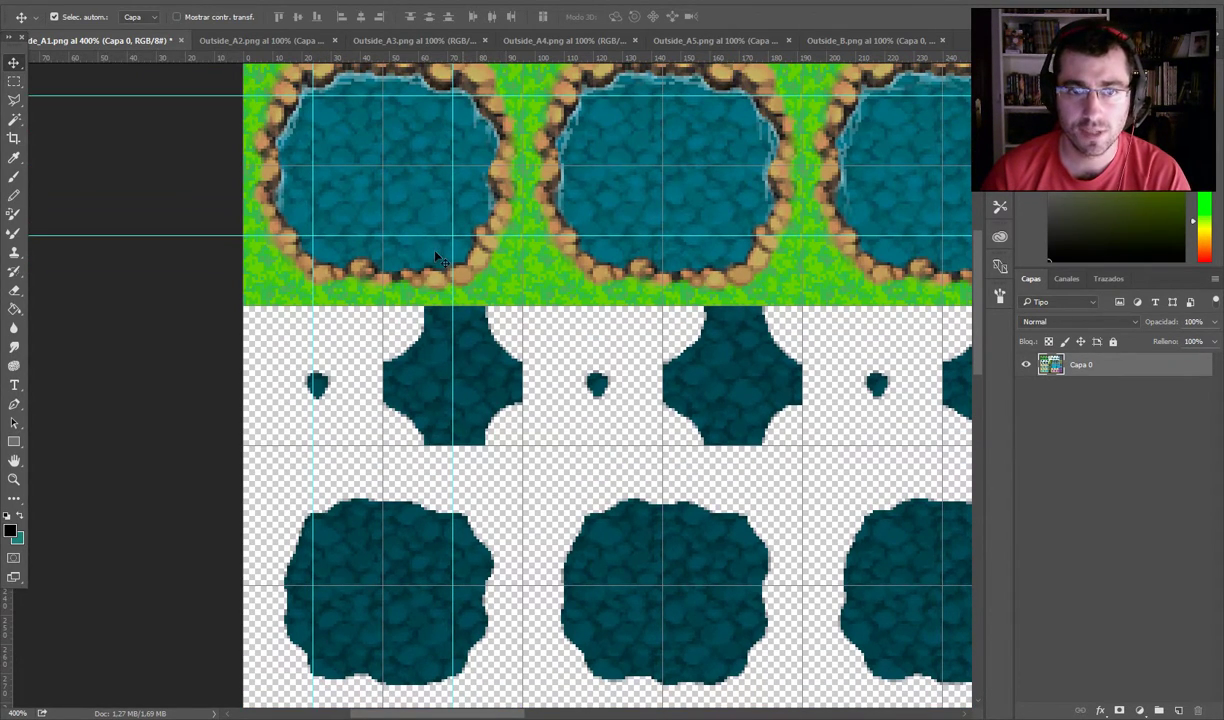
scroll(477, 645, "down", 12)
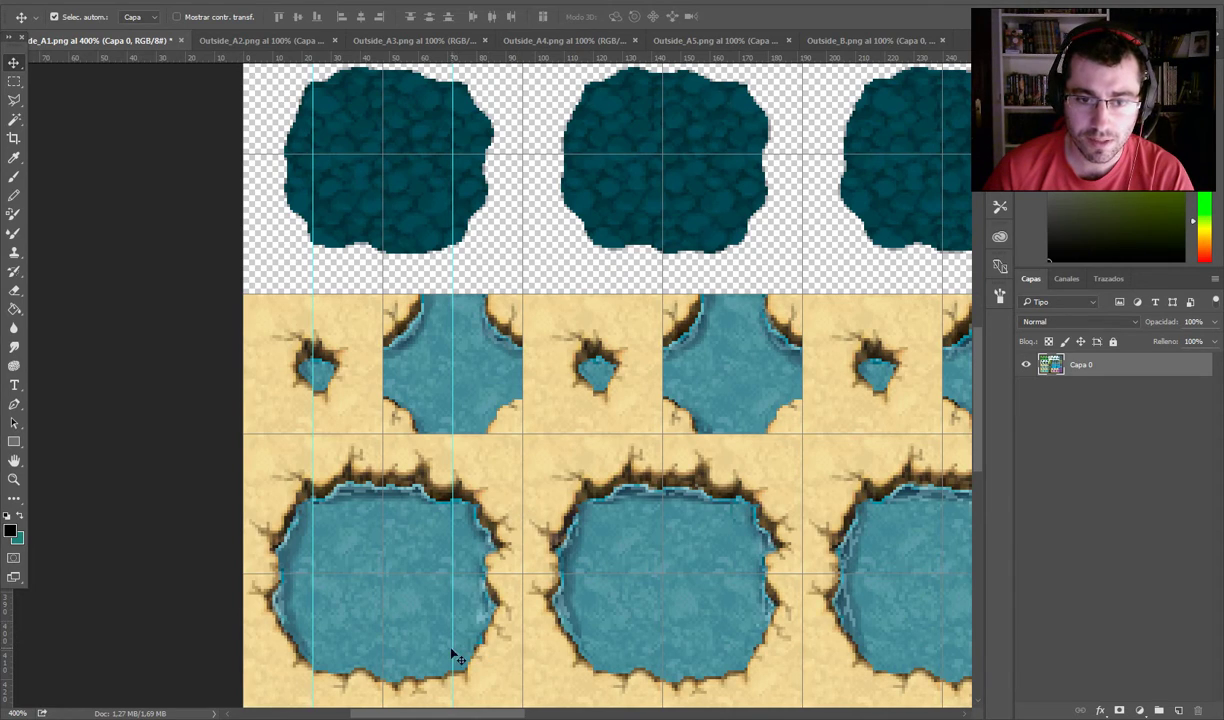
scroll(484, 548, "up", 9)
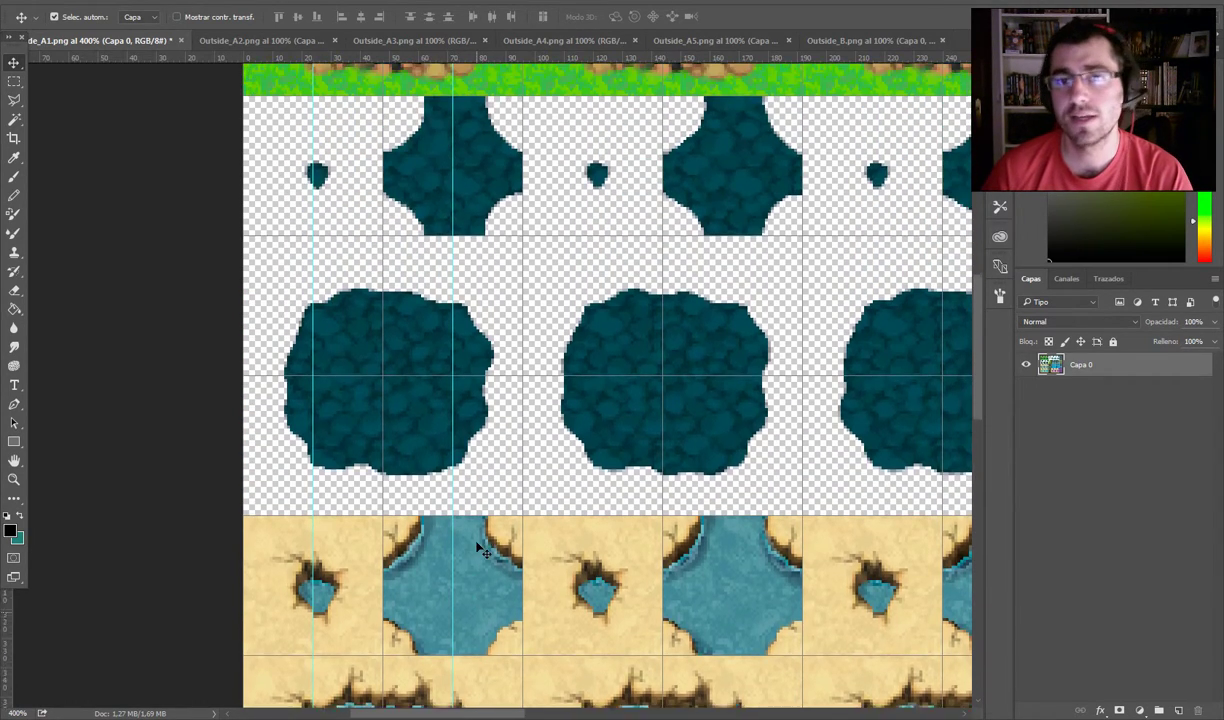
scroll(484, 550, "up", 11)
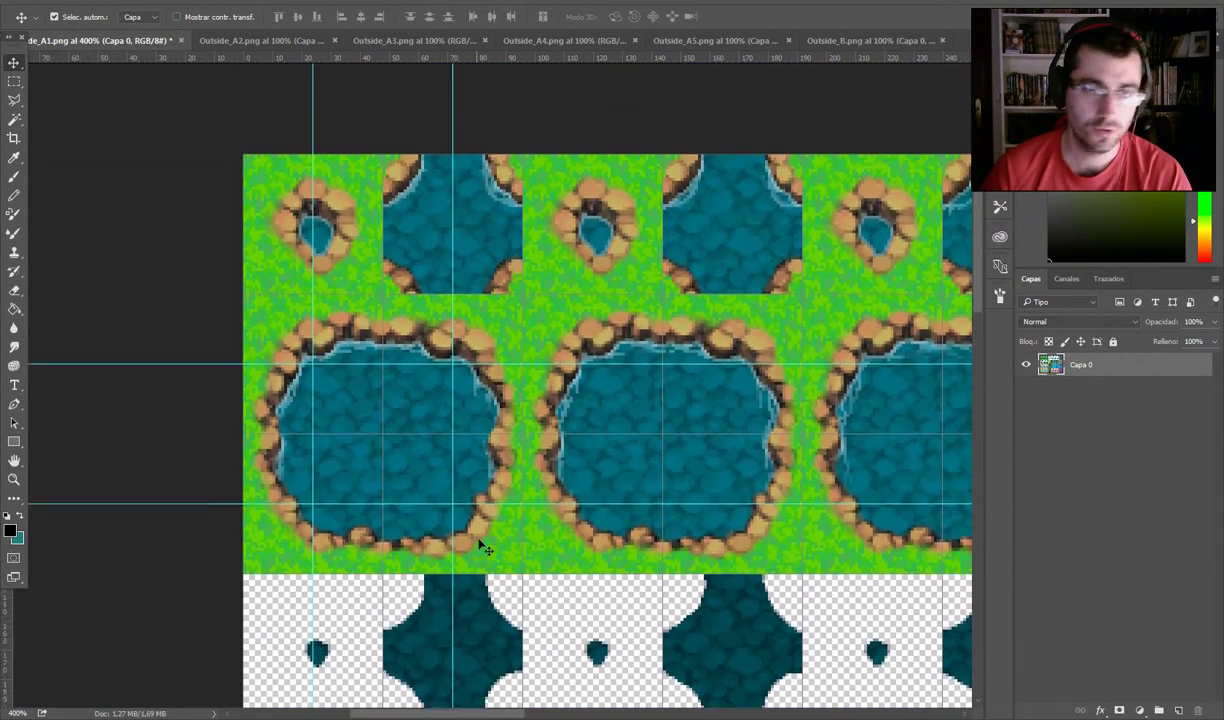
scroll(484, 548, "down", 1)
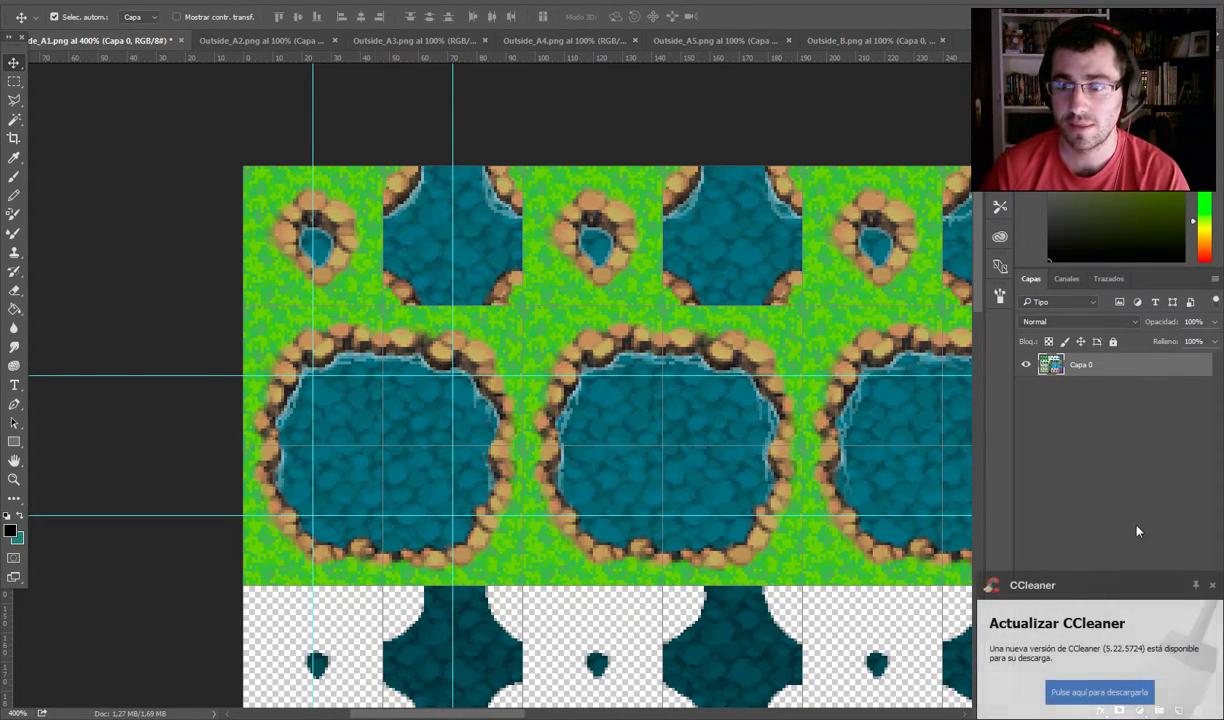
left_click(1211, 587)
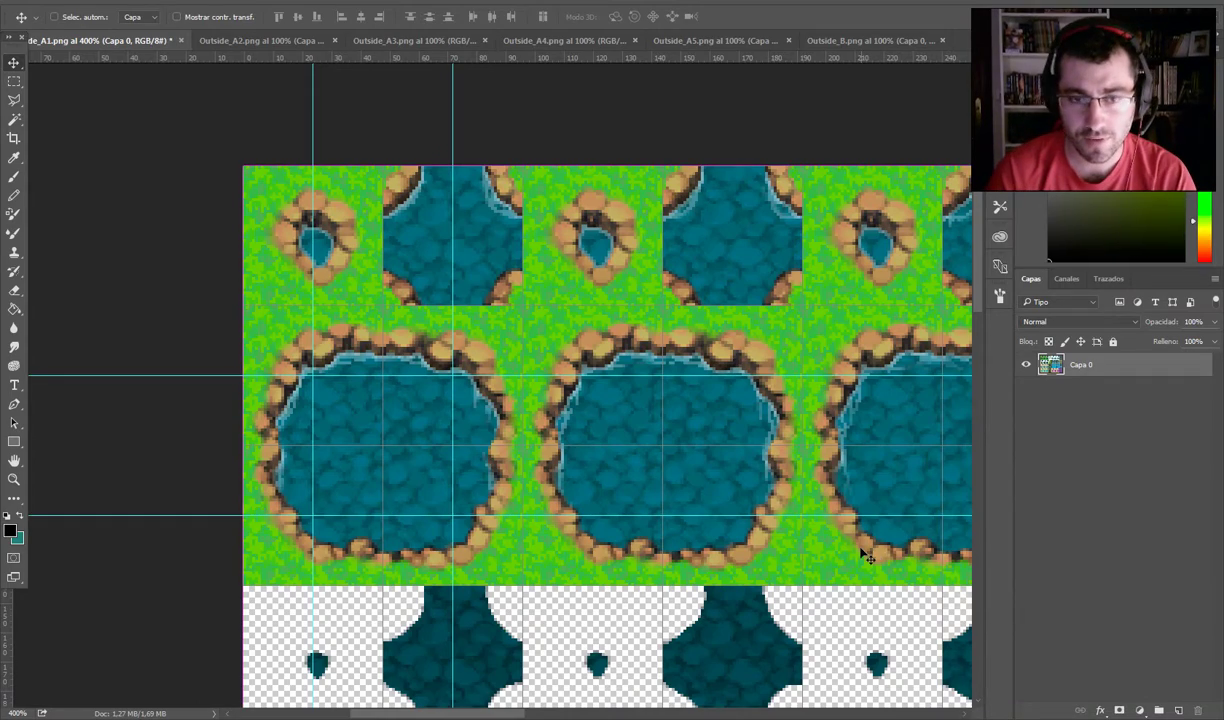
- View the whole Outside_A1 sheet at 100% and bring up the Outside_A2 tileset
key("ctrl+minus")
key("ctrl+minus")
key("ctrl+minus")
key("ctrl+minus")
key("ctrl+plus")
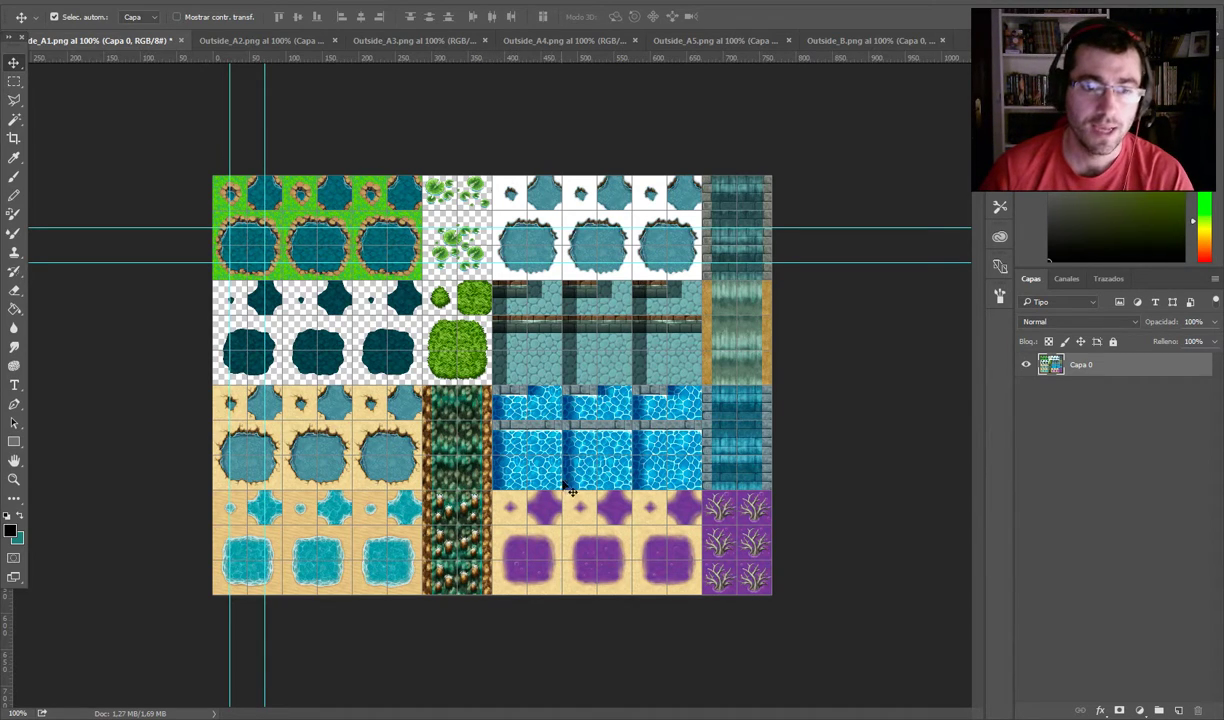
left_click(224, 40)
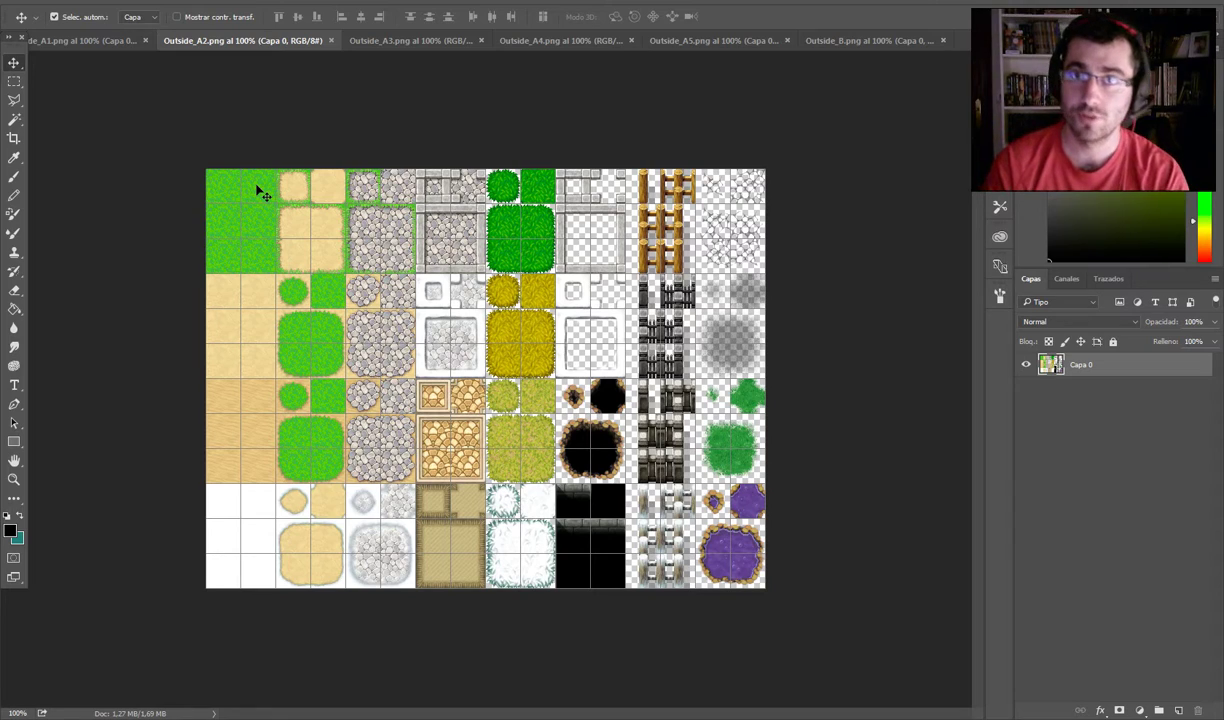
- Switch to RPG Maker and paint one light dirt tile on the grass just below the central cliff in BOSQUE F
key("alt+Tab")
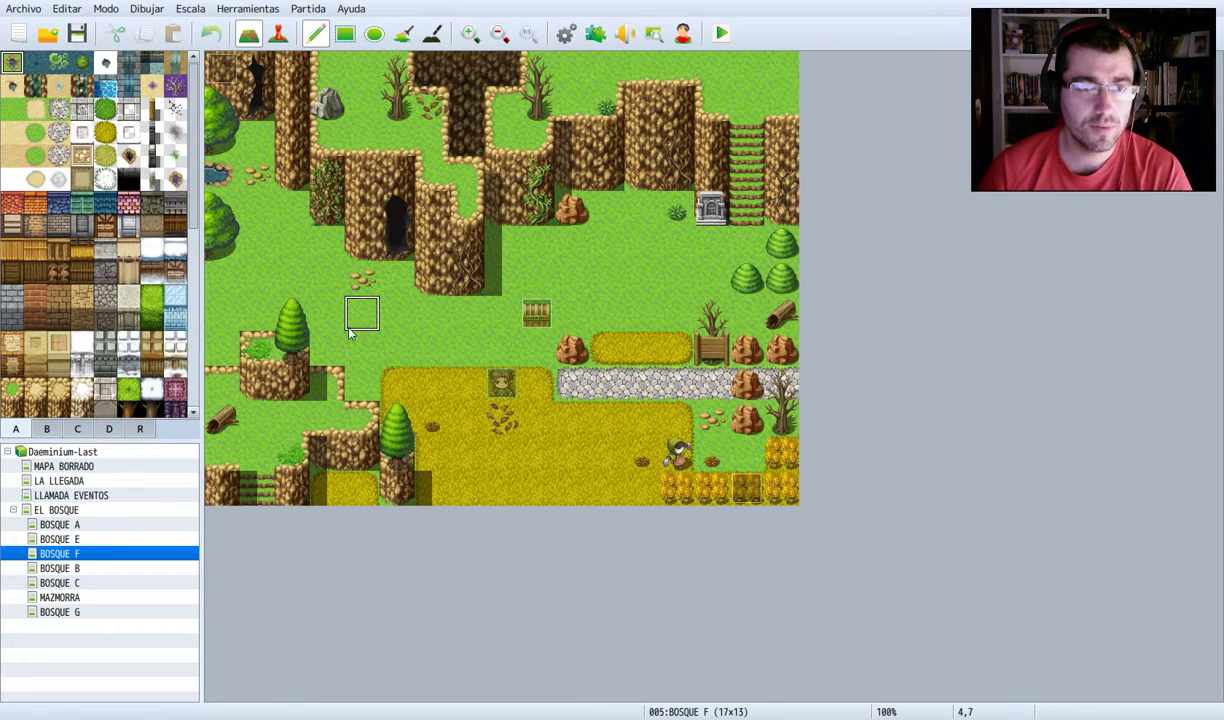
left_click(35, 108)
key("alt+Tab")
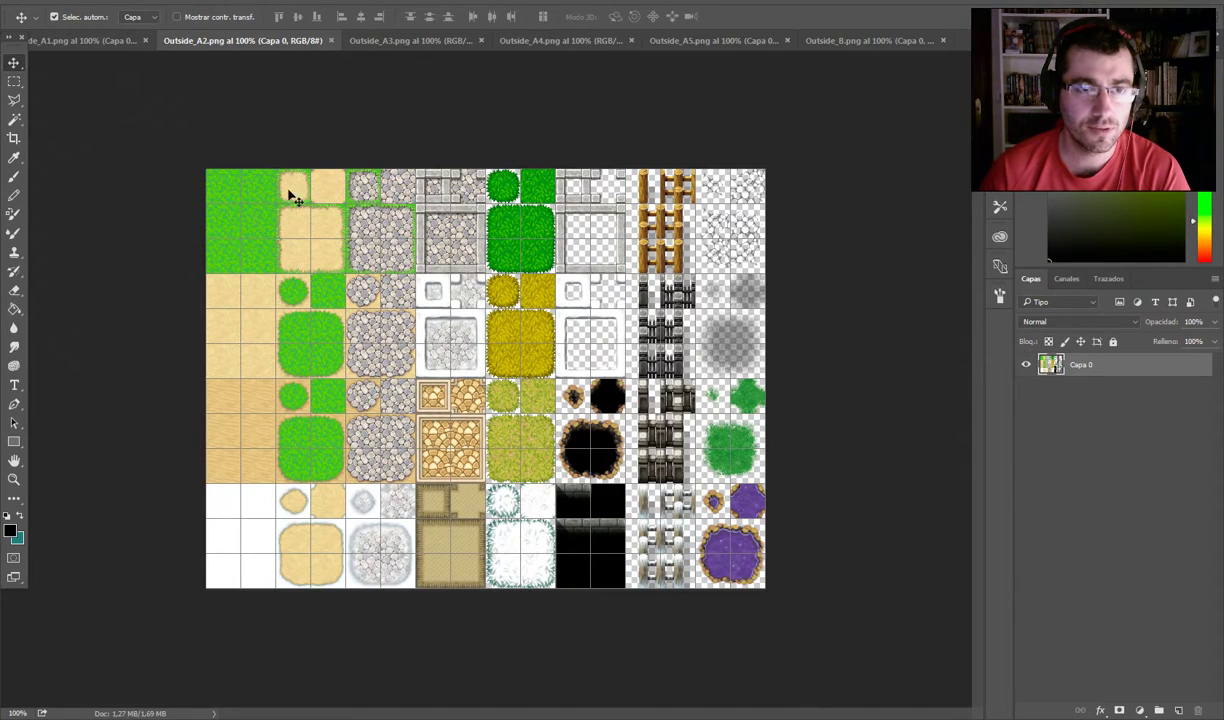
key("alt+Tab")
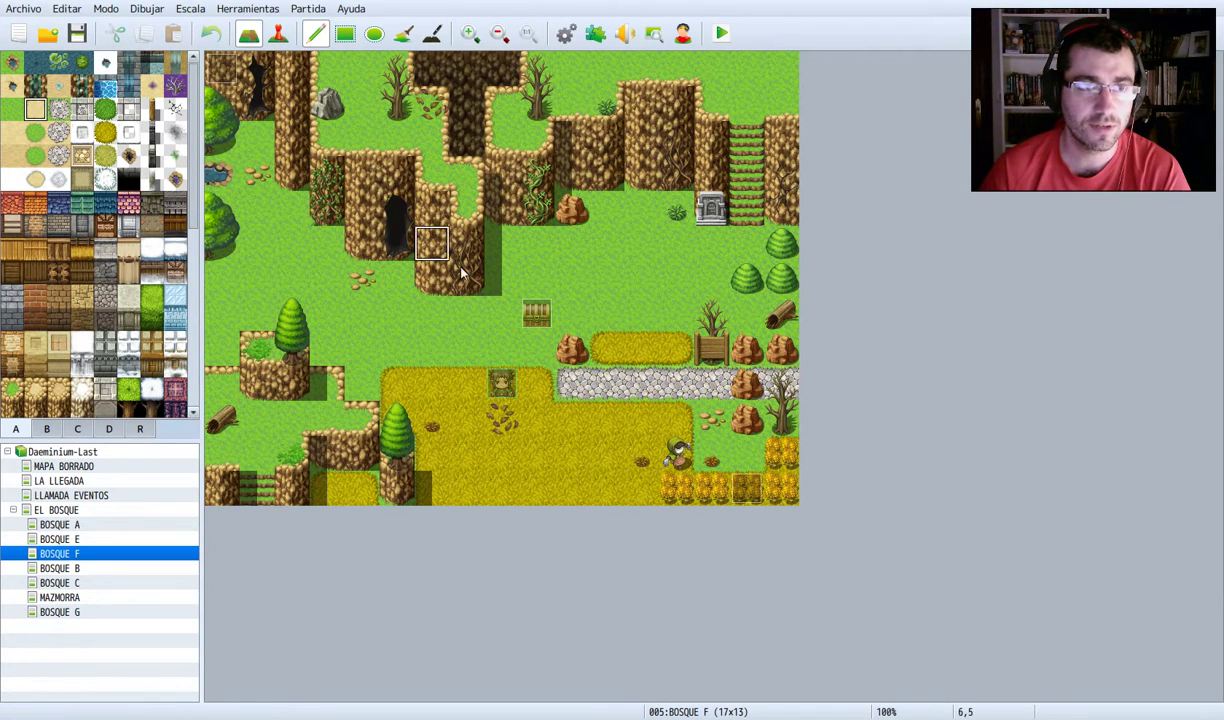
left_click(467, 314)
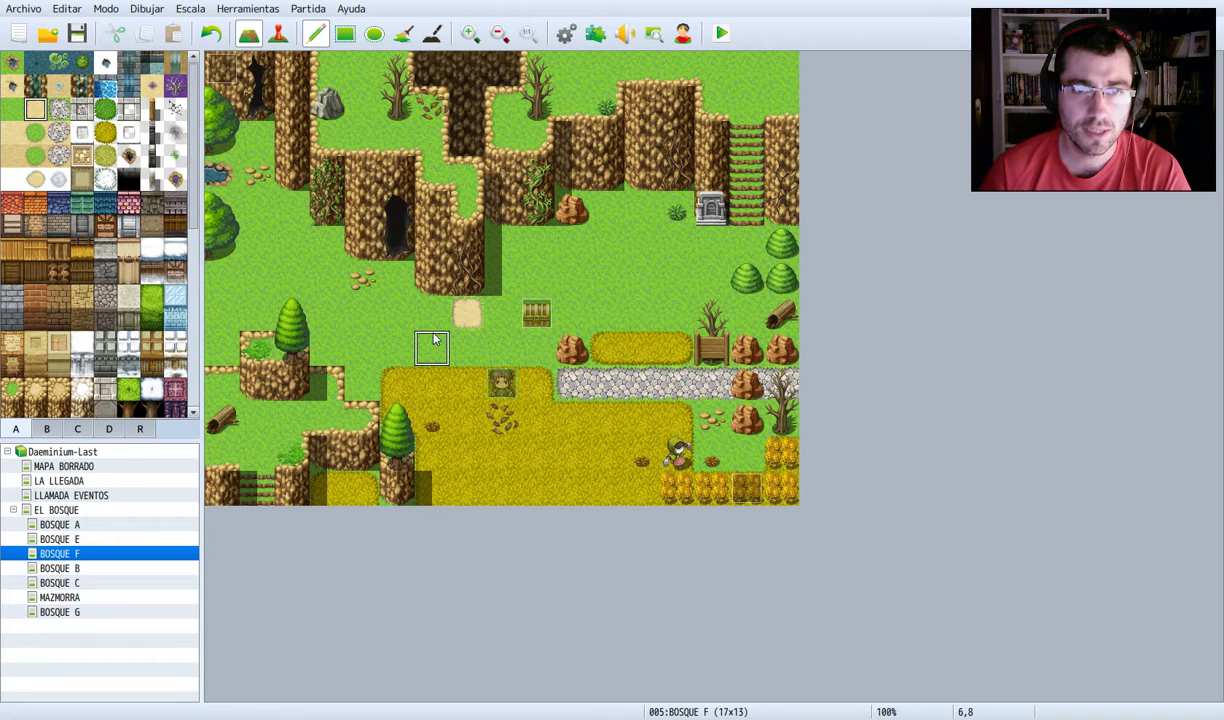
- Extend the dirt patch one tile downward in BOSQUE F and compare it with the dirt autotile in Photoshop's Outside_A2
key("alt+Tab")
key("alt+Tab")
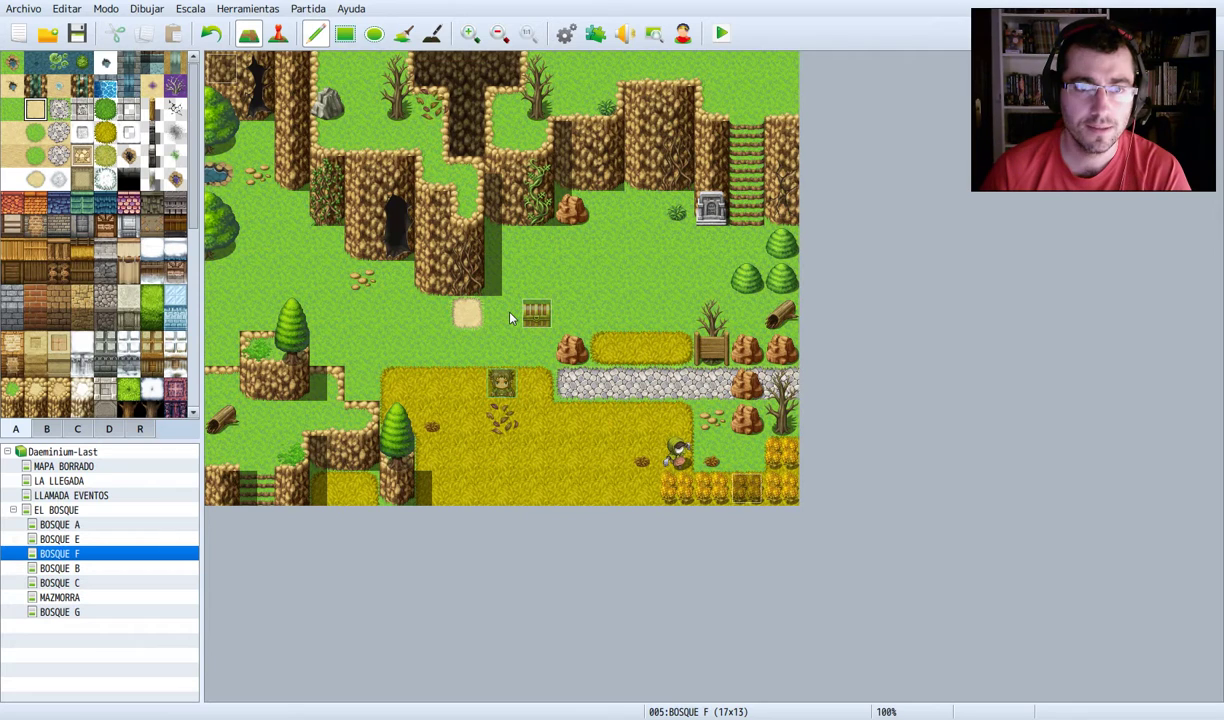
key("alt+Tab")
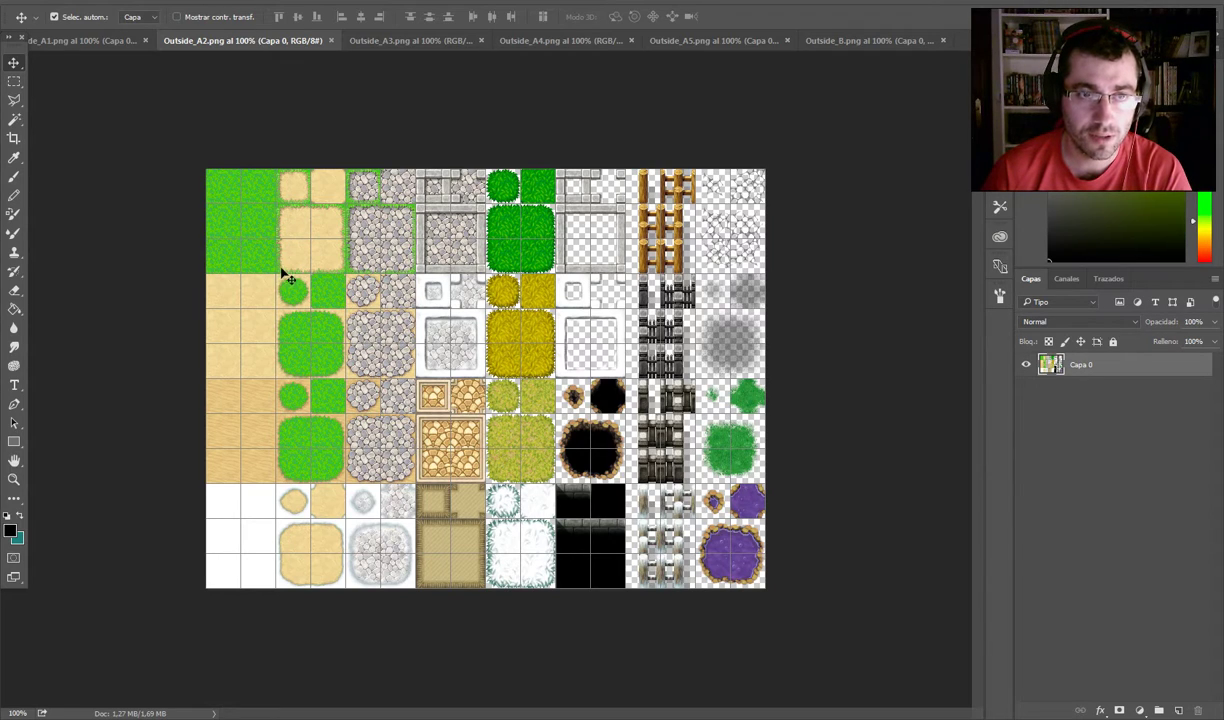
key("alt+Tab")
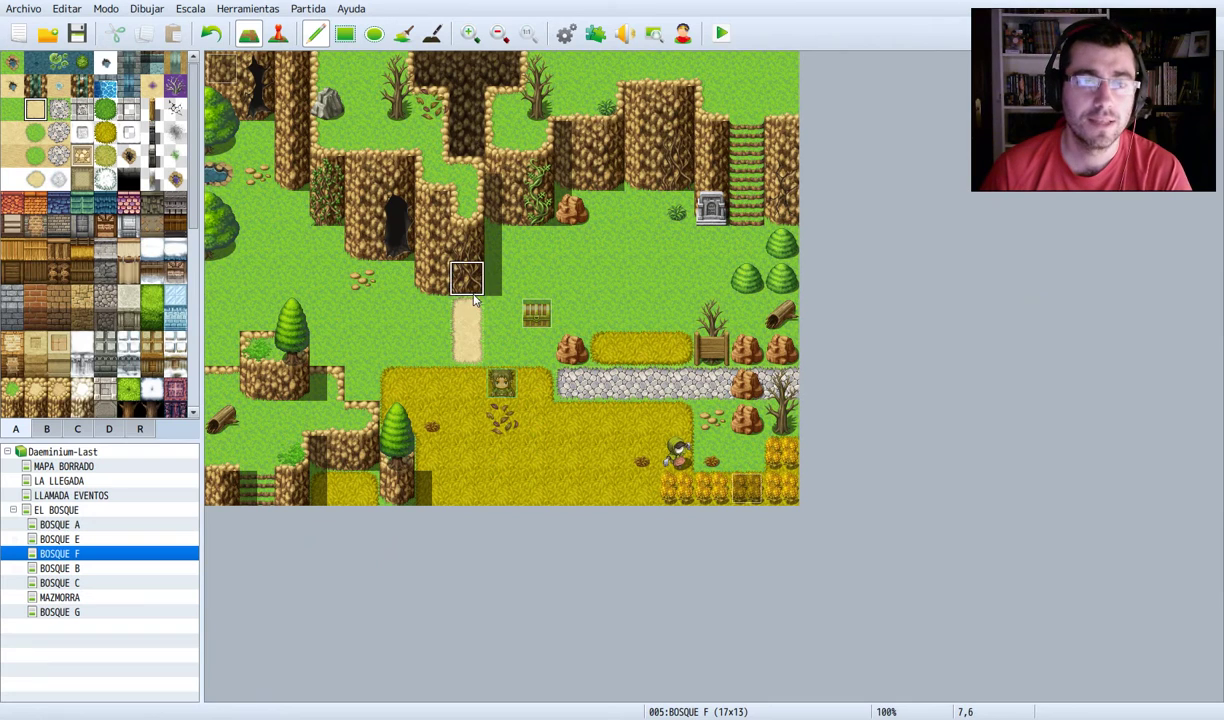
left_click(490, 325)
key("alt+Tab")
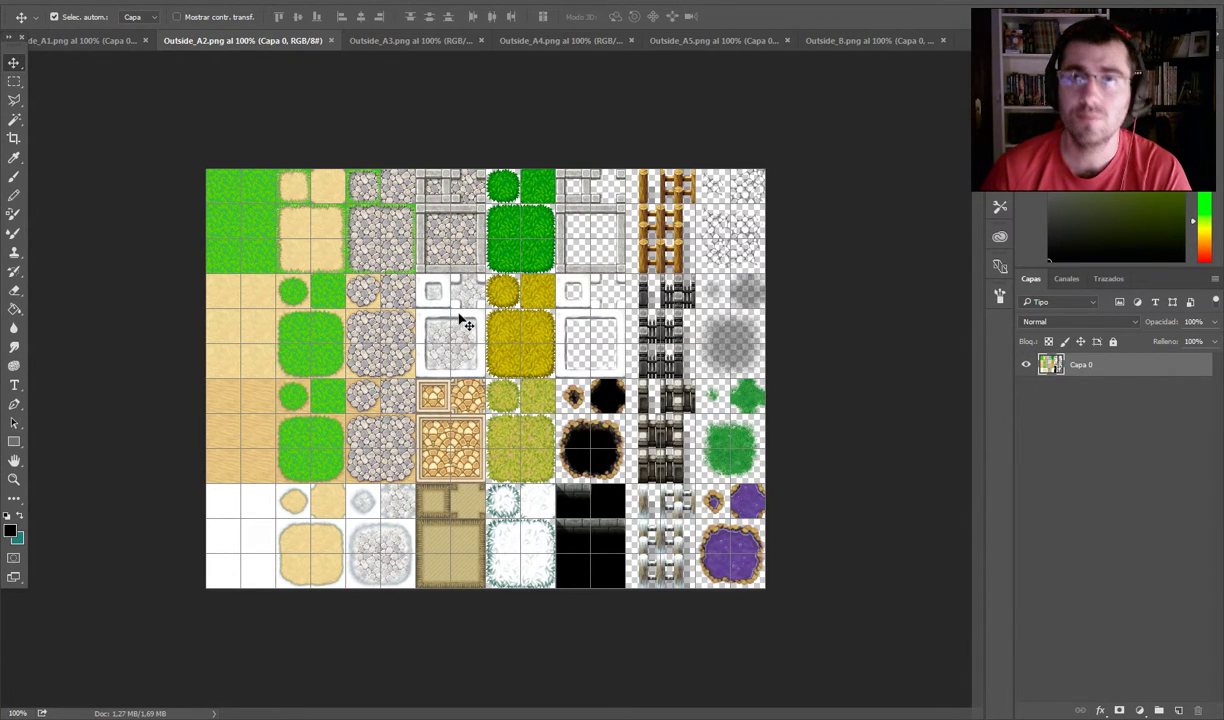
- Undo the two dirt tiles painted in BOSQUE F and switch back to Outside_A2 in Photoshop
key("alt+Tab")
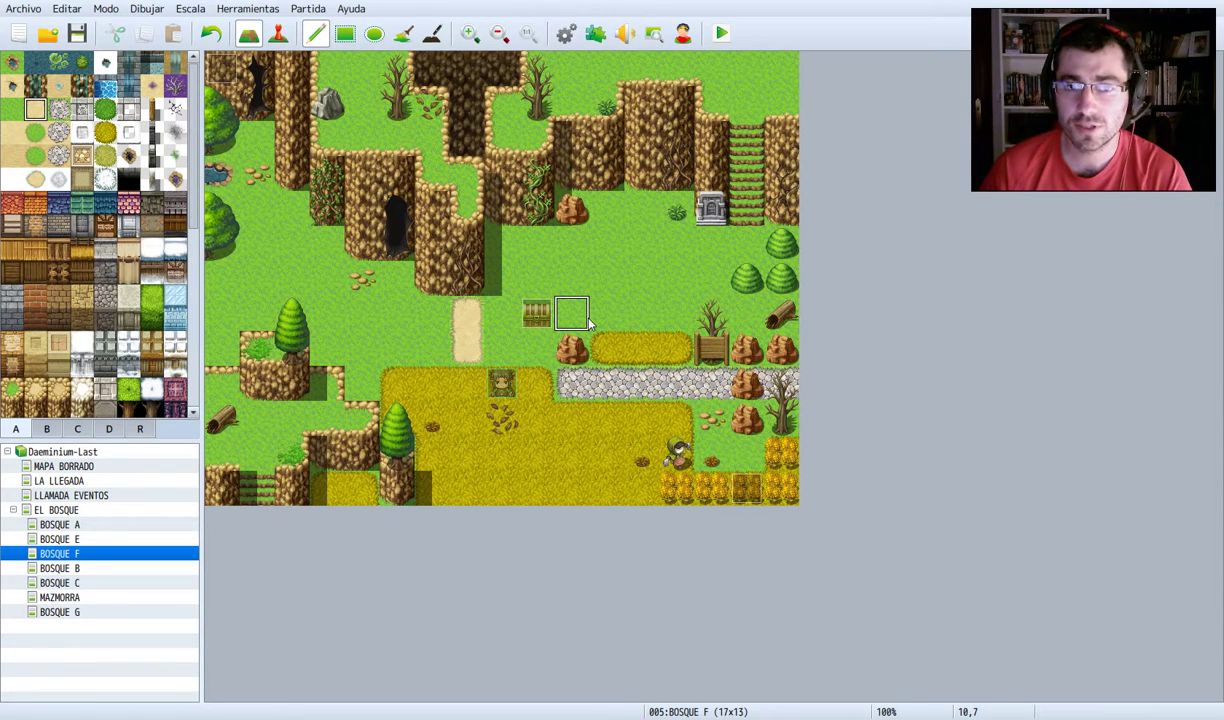
key("ctrl+z")
key("ctrl+z")
key("alt+Tab")
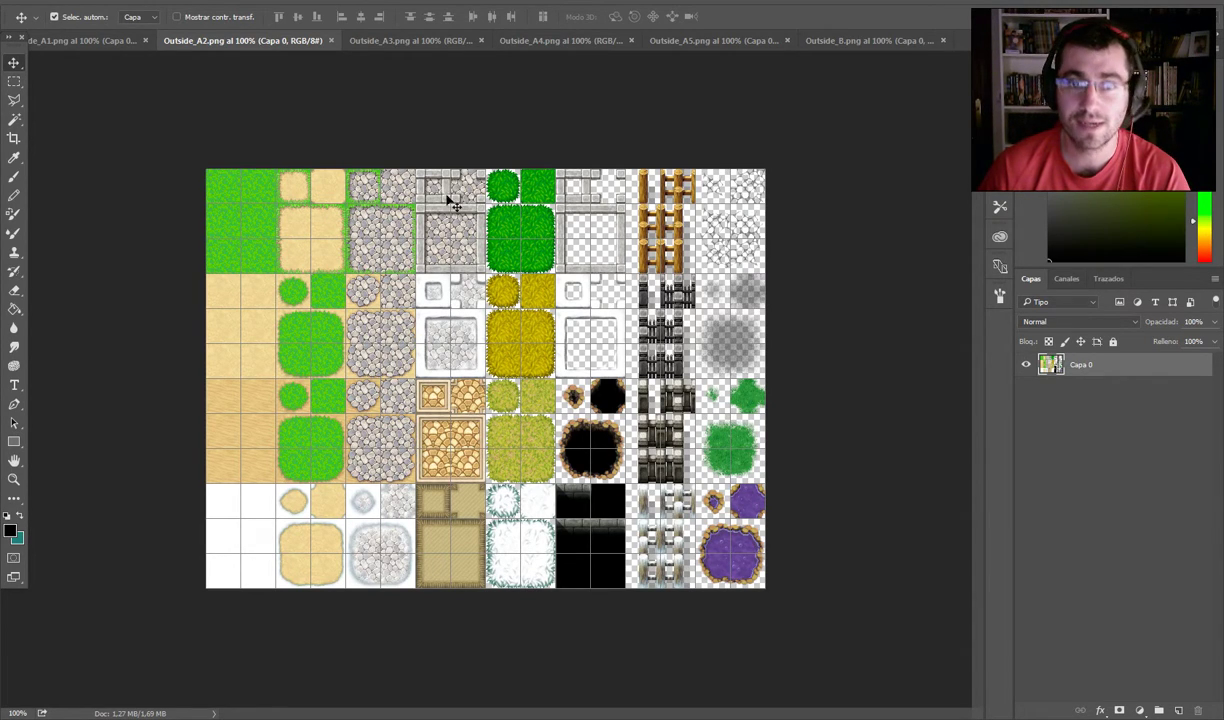
- Compare the Outside_A2 terrain autotiles with RPG Maker's tile palette, from the first water tile to the first roof tile
key("alt+Tab")
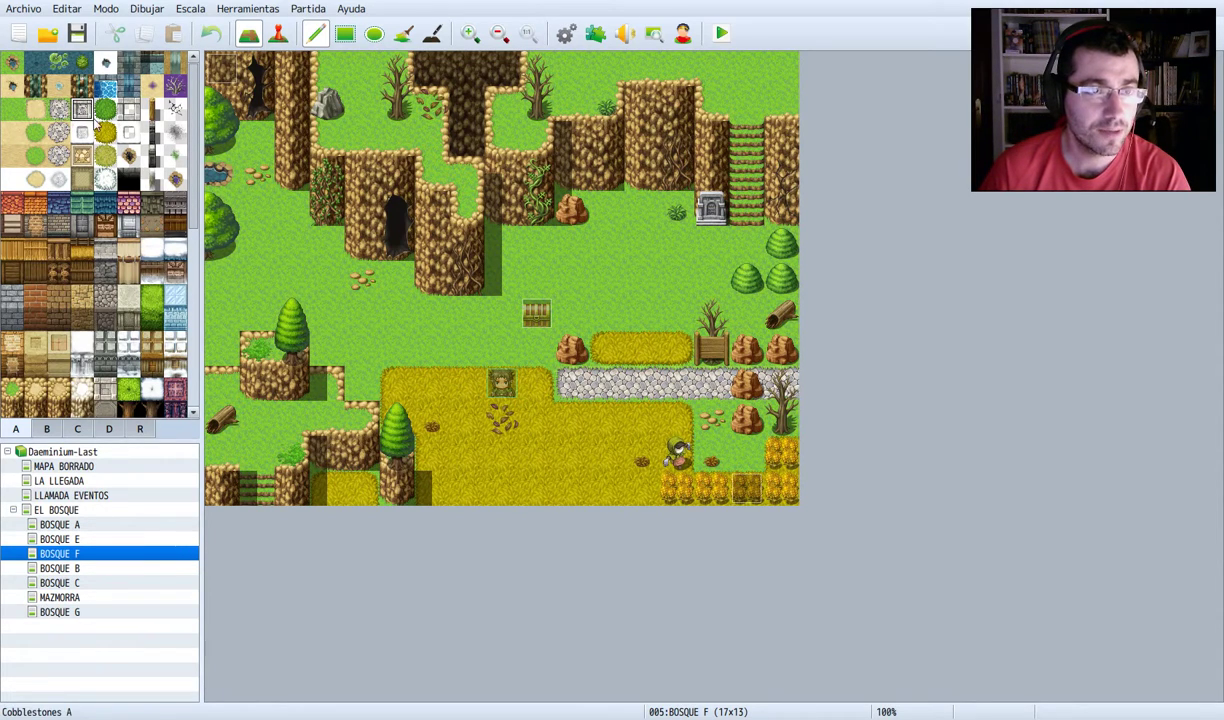
key("alt+Tab")
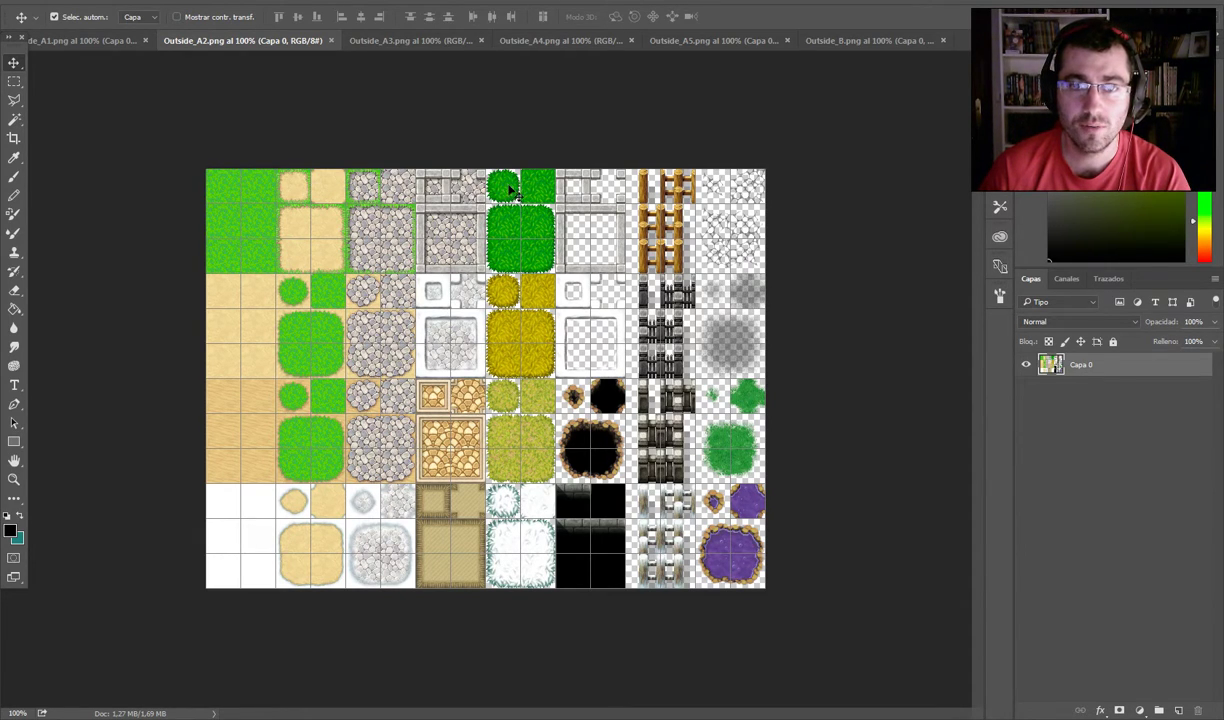
key("alt+Tab")
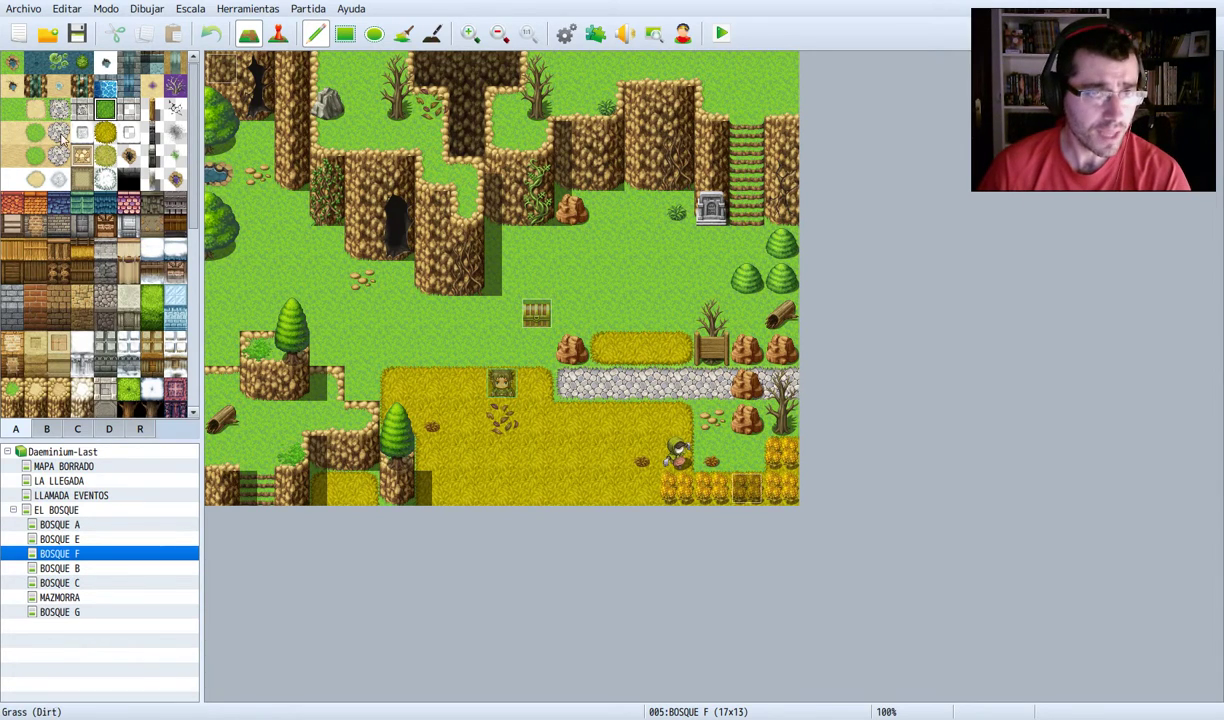
left_click(12, 63)
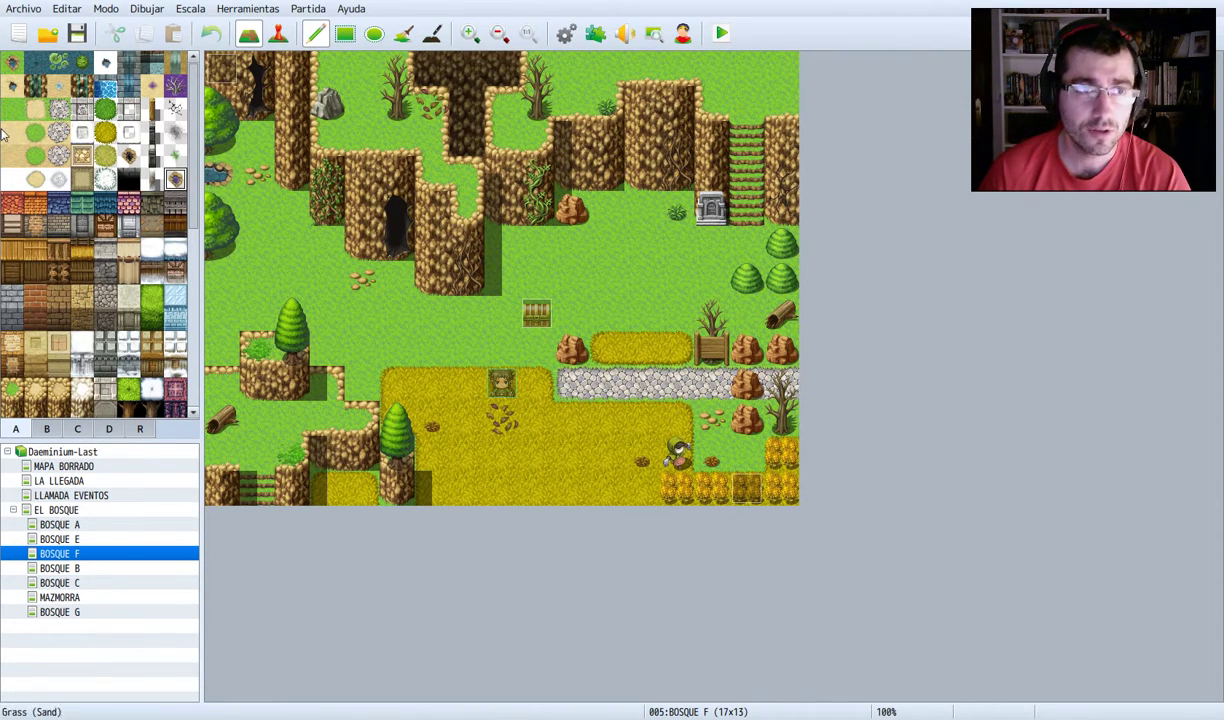
left_click(12, 203)
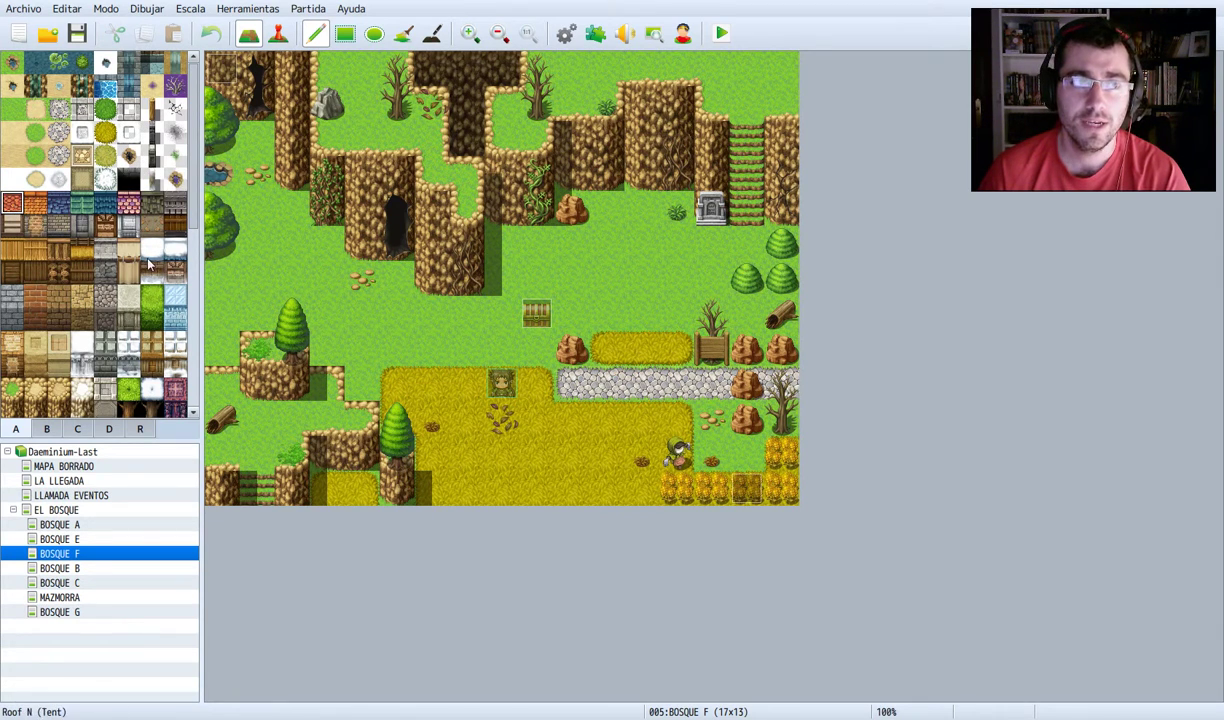
- Switch to Photoshop and bring up the Outside_A3 tileset at 200%, showing its lower wall tiles
key("alt+Tab")
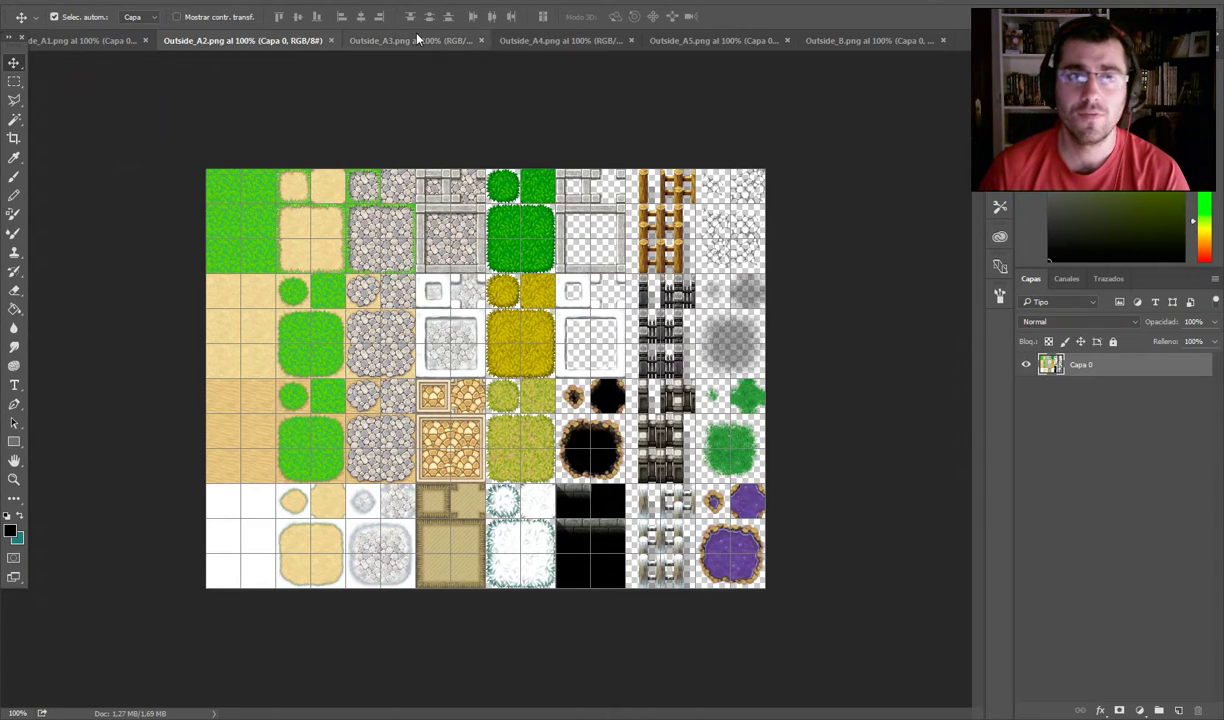
left_click(405, 39)
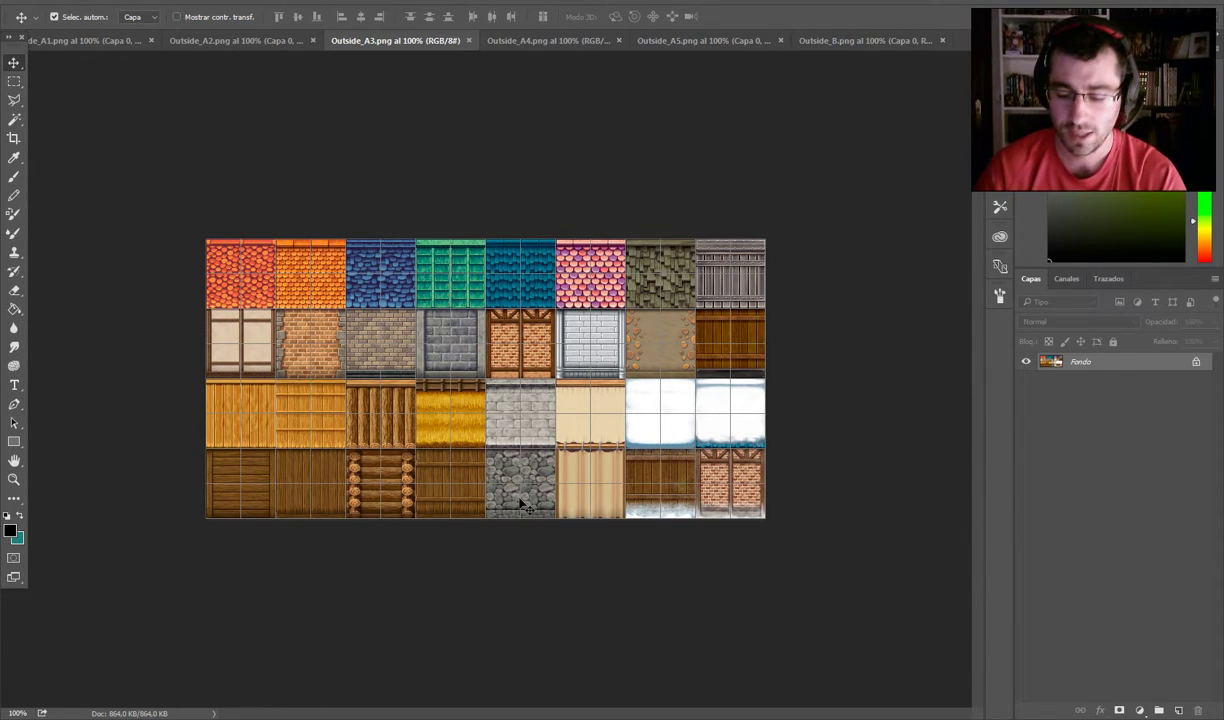
key("ctrl+plus")
scroll(527, 505, "down", 2)
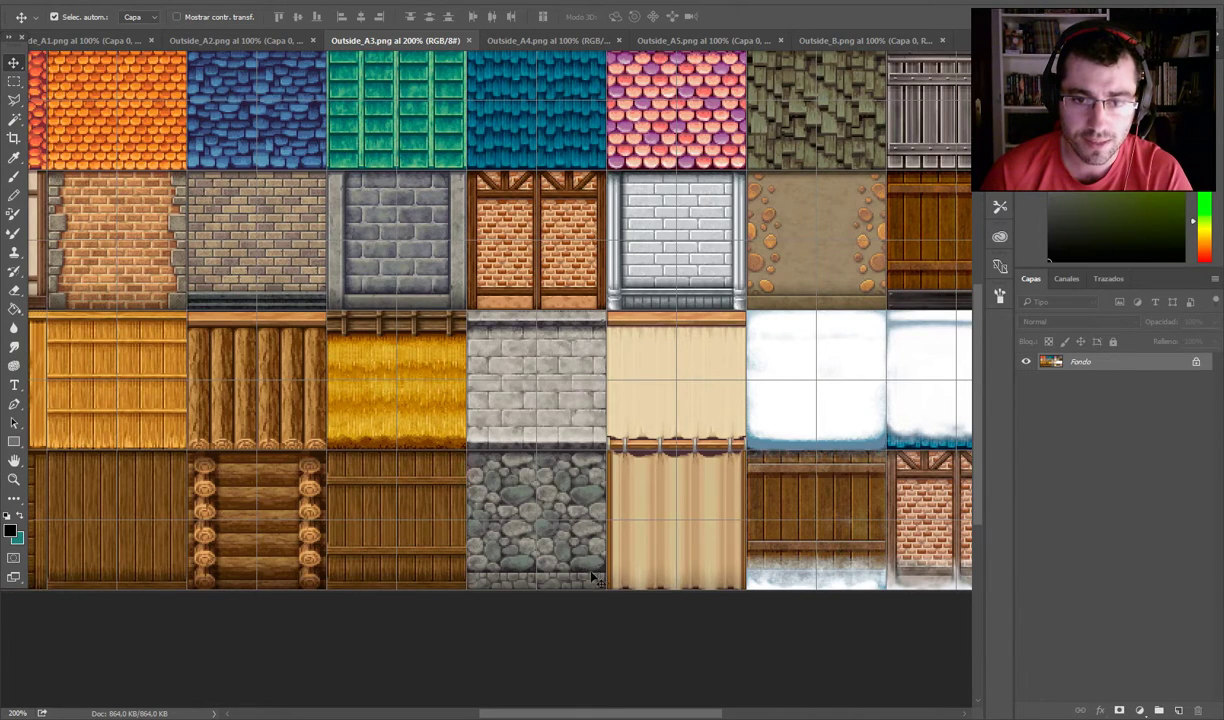
- Switch to RPG Maker and paint the grey stone wall tile above the yellow field in BOSQUE F, comparing it with Photoshop's Outside_A3
key("alt+Tab")
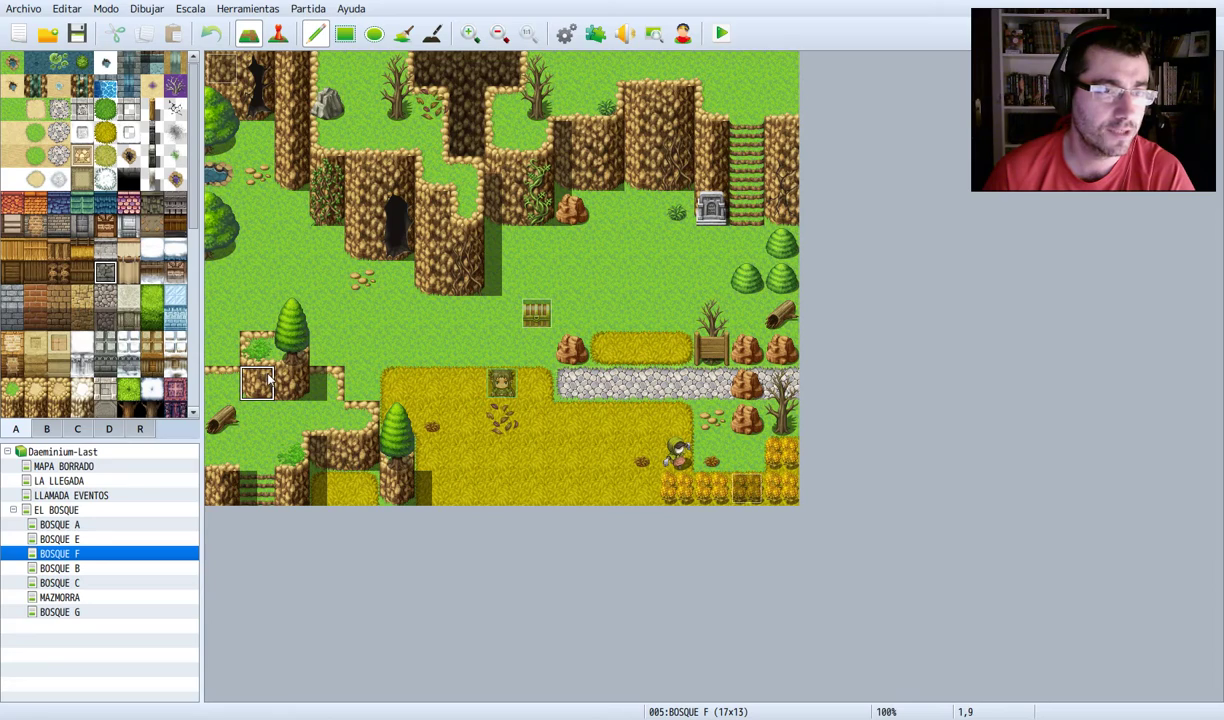
key("alt+Tab")
key("alt+Tab")
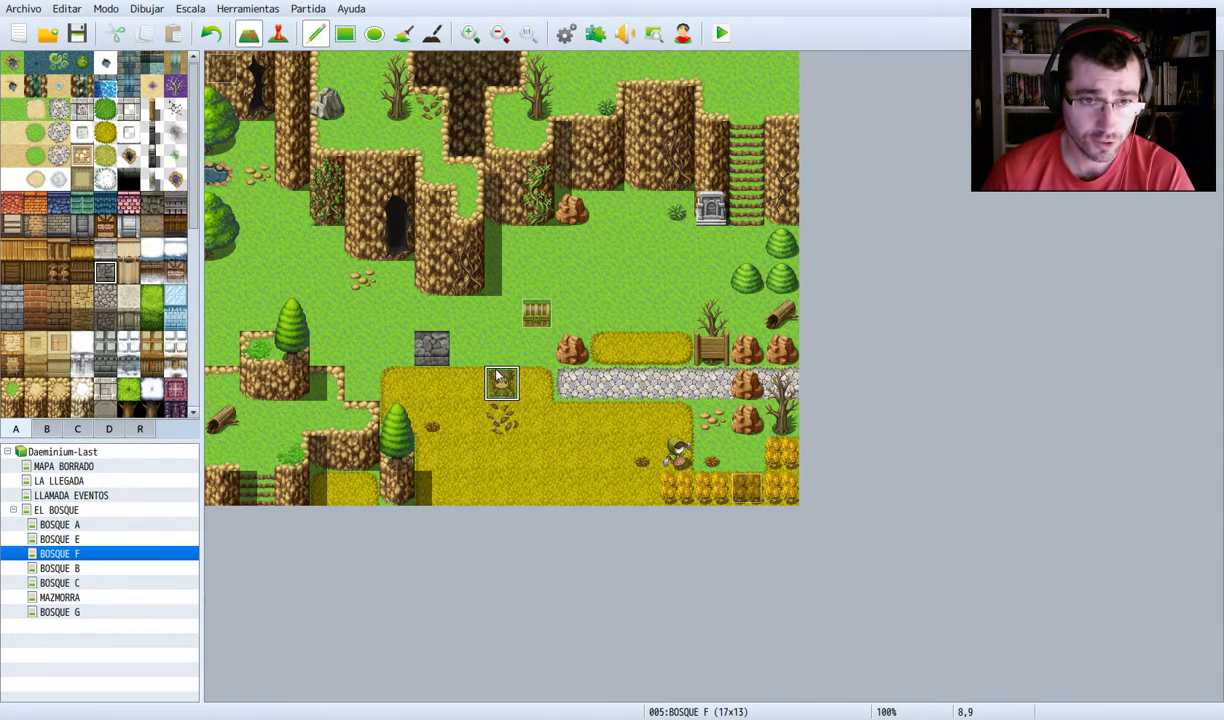
key("alt+Tab")
key("alt+Tab")
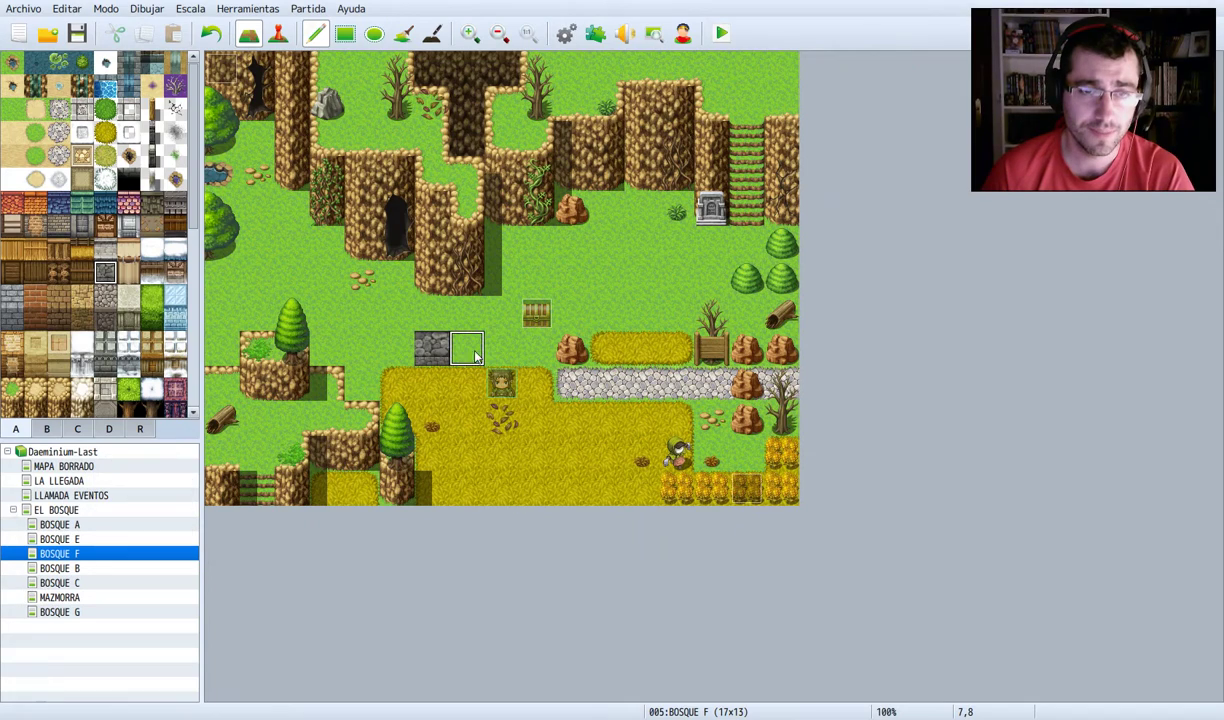
key("alt+Tab")
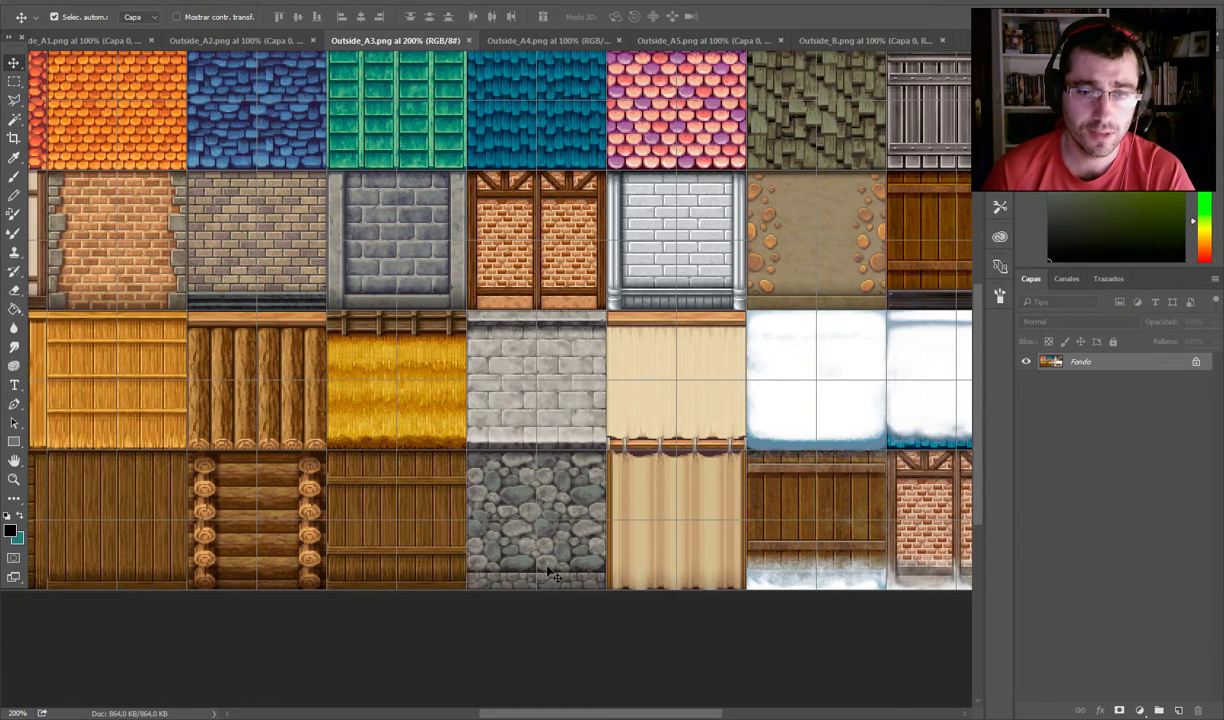
- Switch to RPG Maker and repaint the grey stone wall in BOSQUE F as blocks and a column, comparing each shape with Photoshop's Outside_A3
key("alt+Tab")
left_click(420, 307)
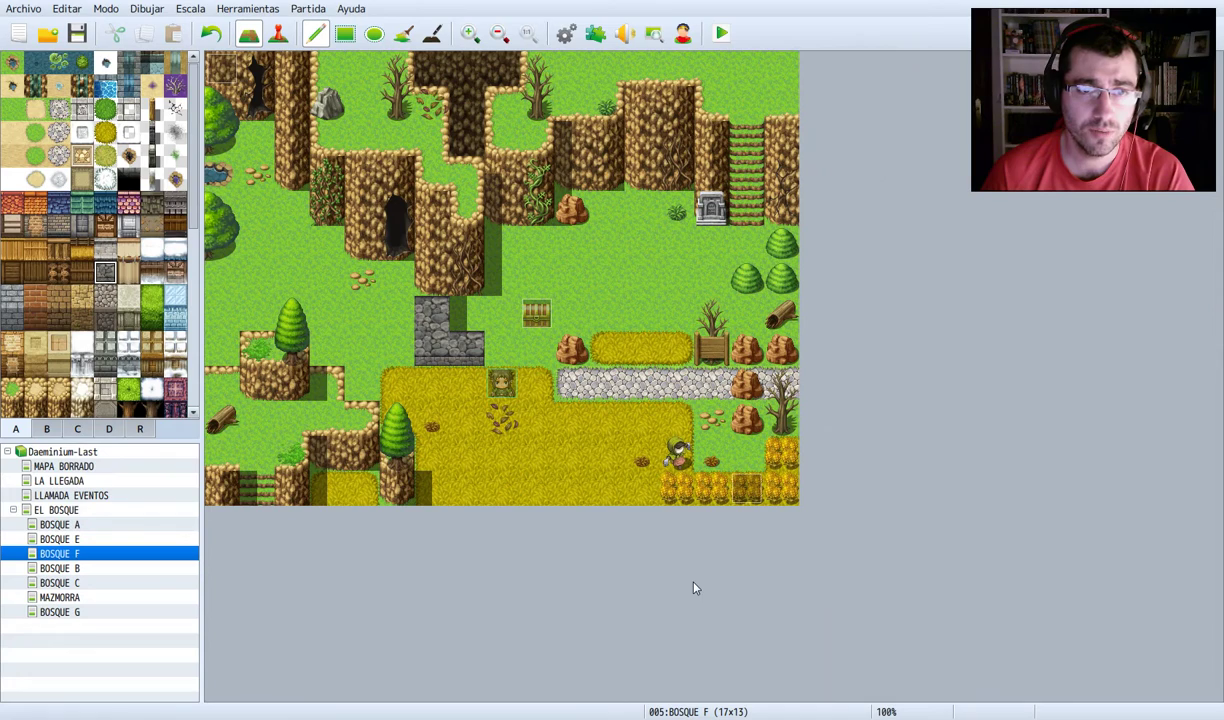
key("alt+Tab")
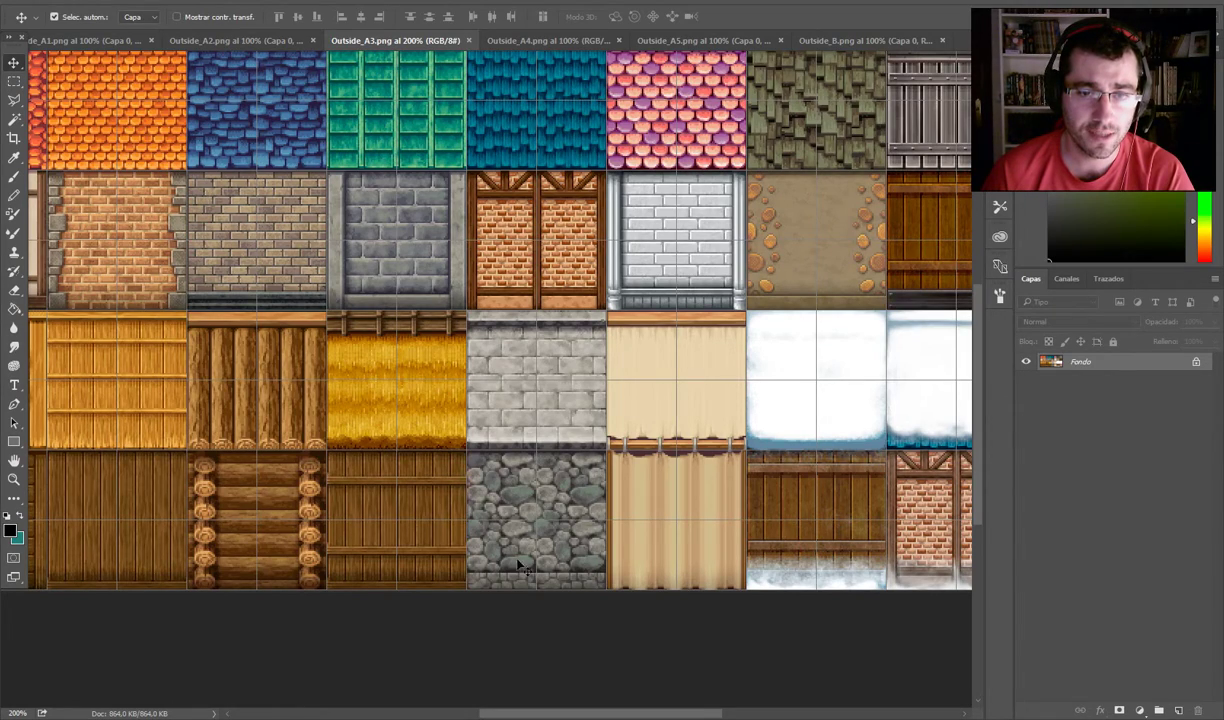
key("alt+Tab")
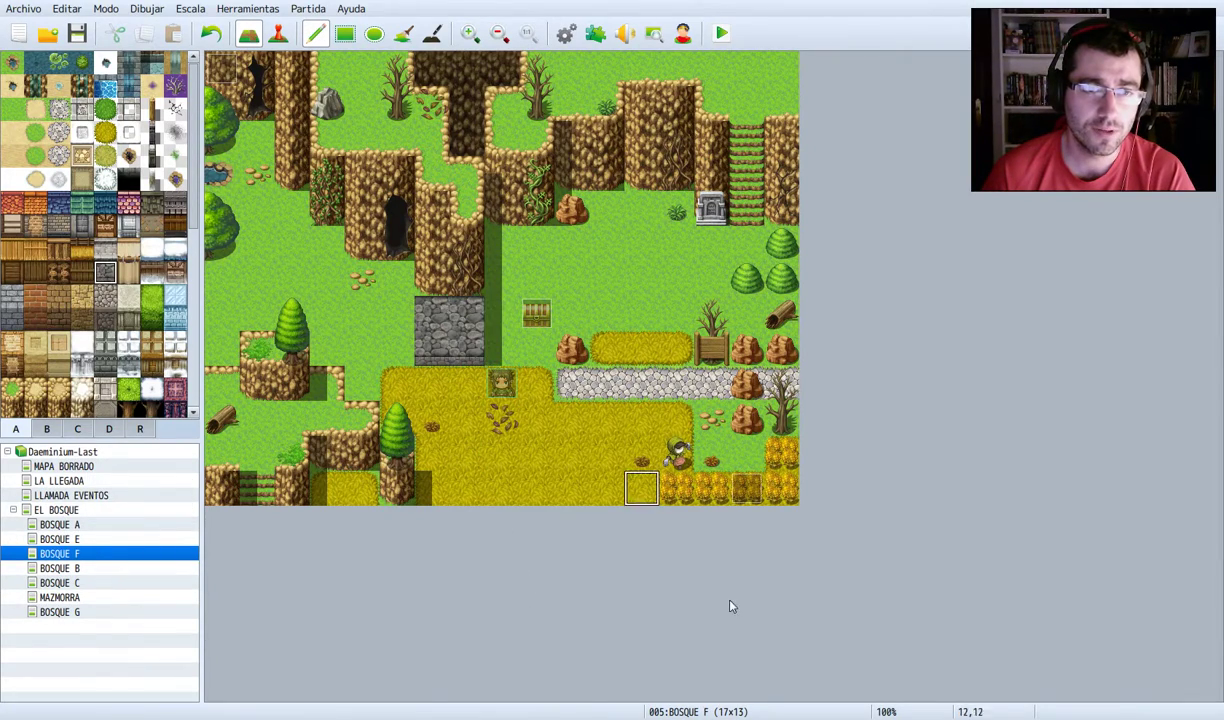
key("alt+Tab")
key("alt+Tab")
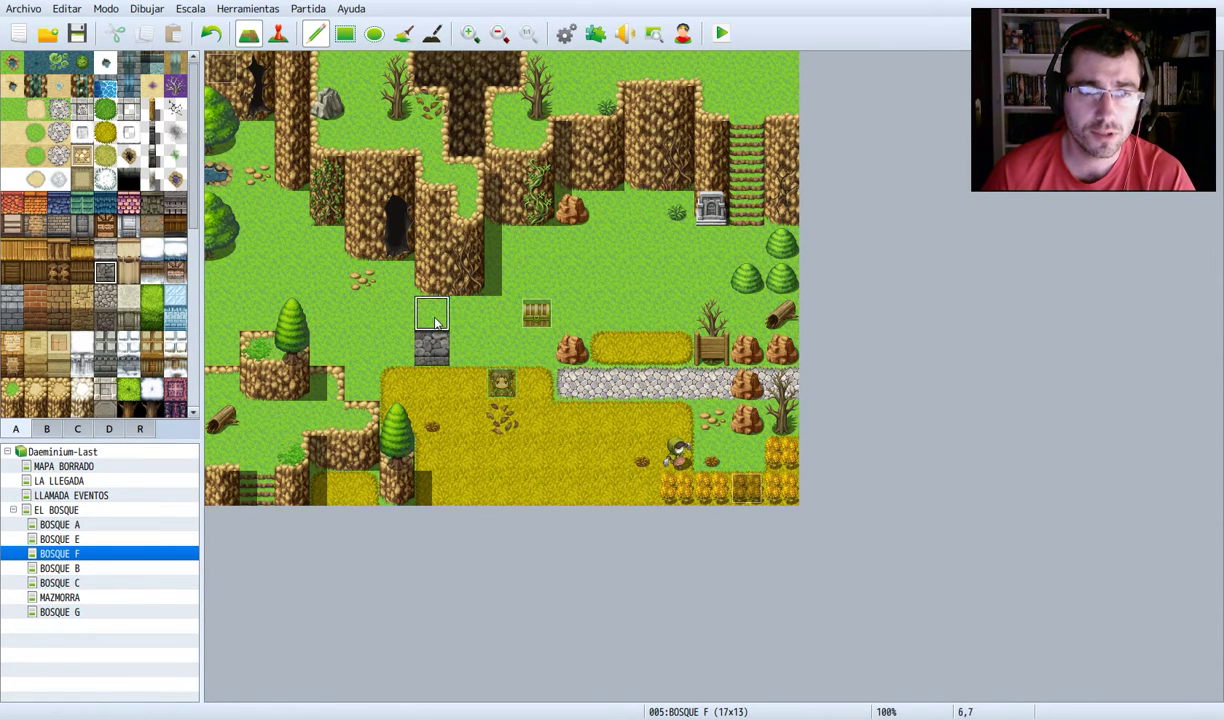
key("alt+Tab")
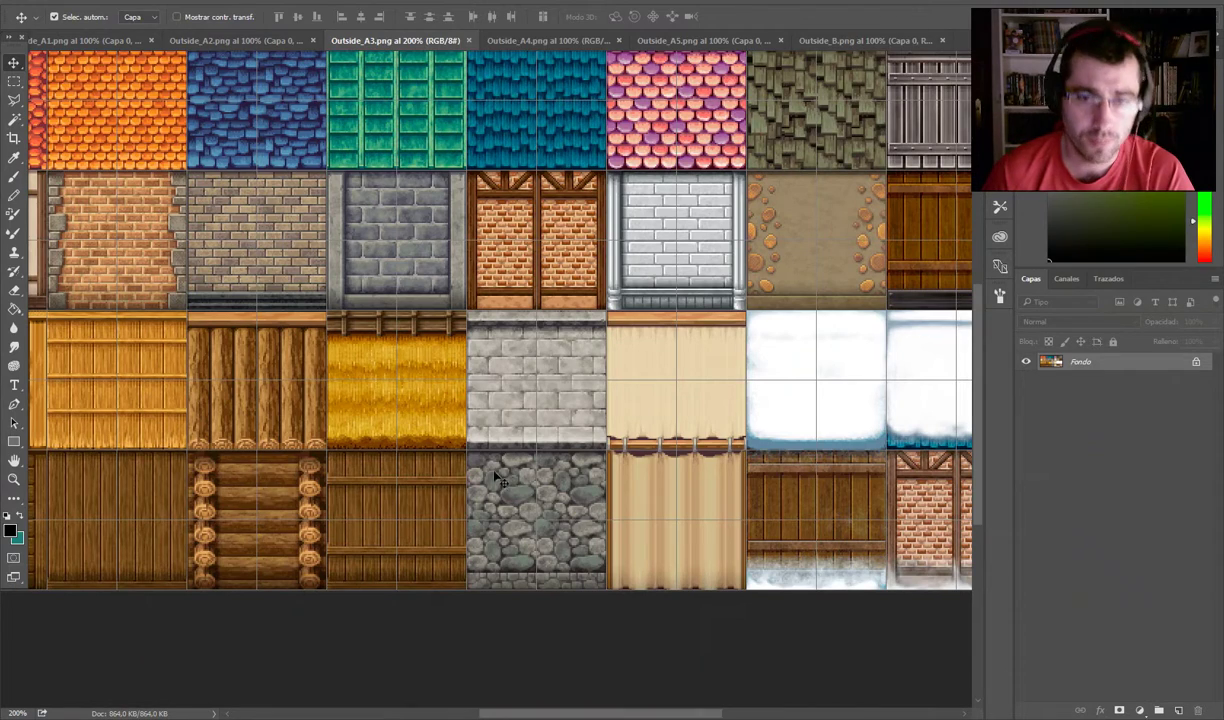
key("alt+Tab")
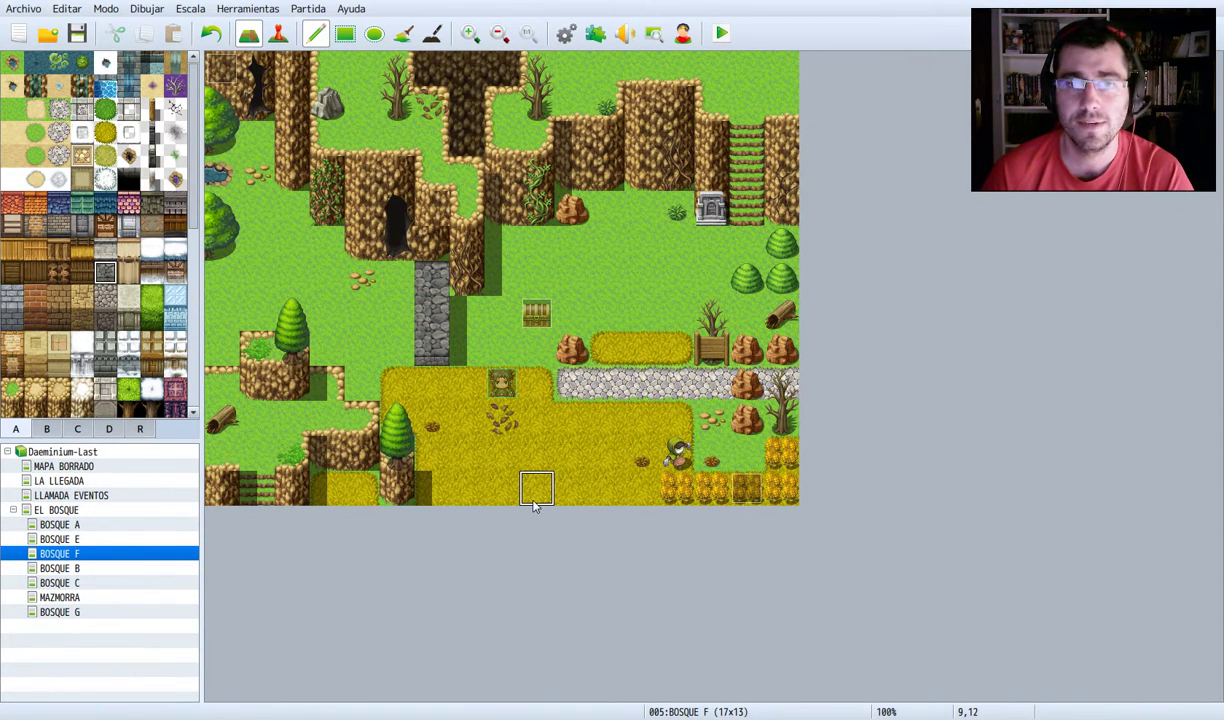
- Compare the stone wall column in BOSQUE F with the grey stone wall autotile in Photoshop's Outside_A3
key("alt+Tab")
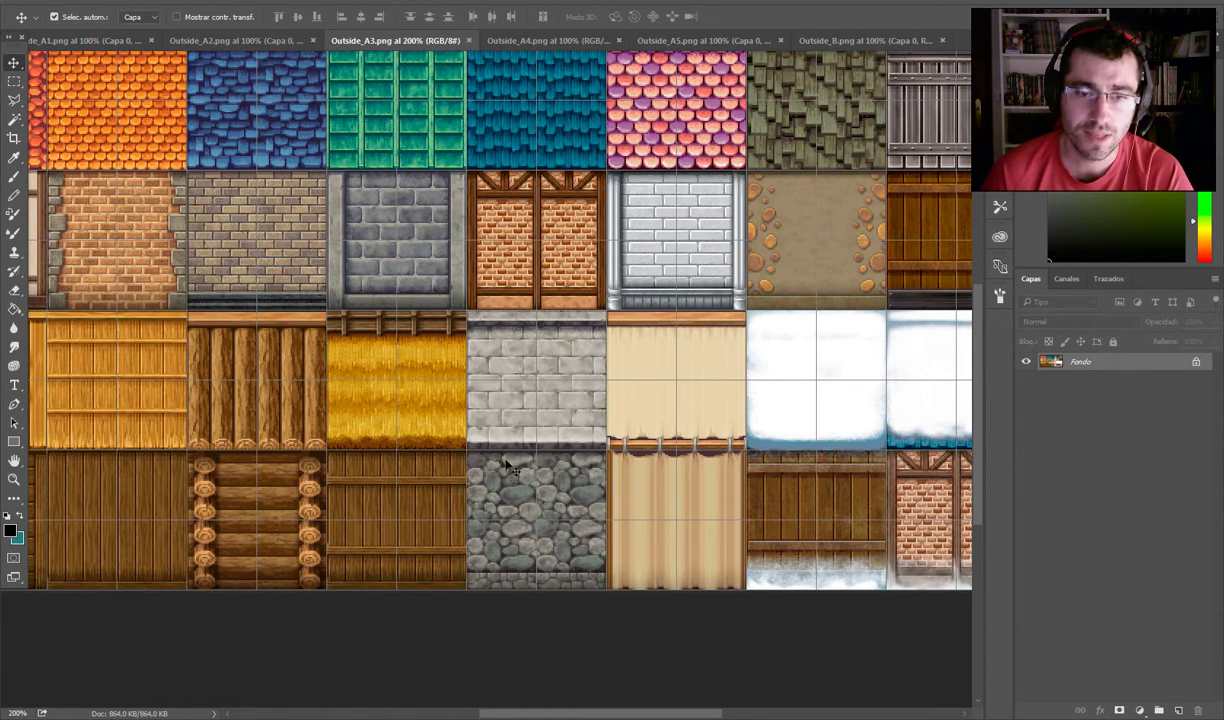
key("alt+Tab")
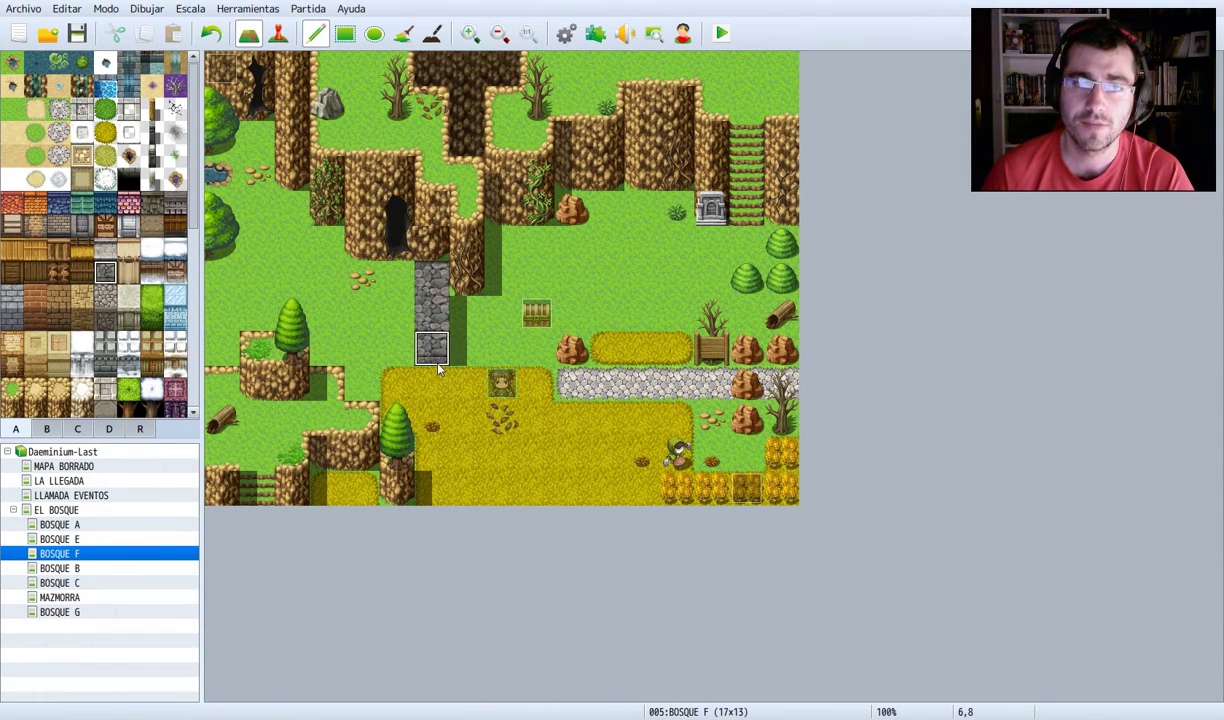
key("alt+Tab")
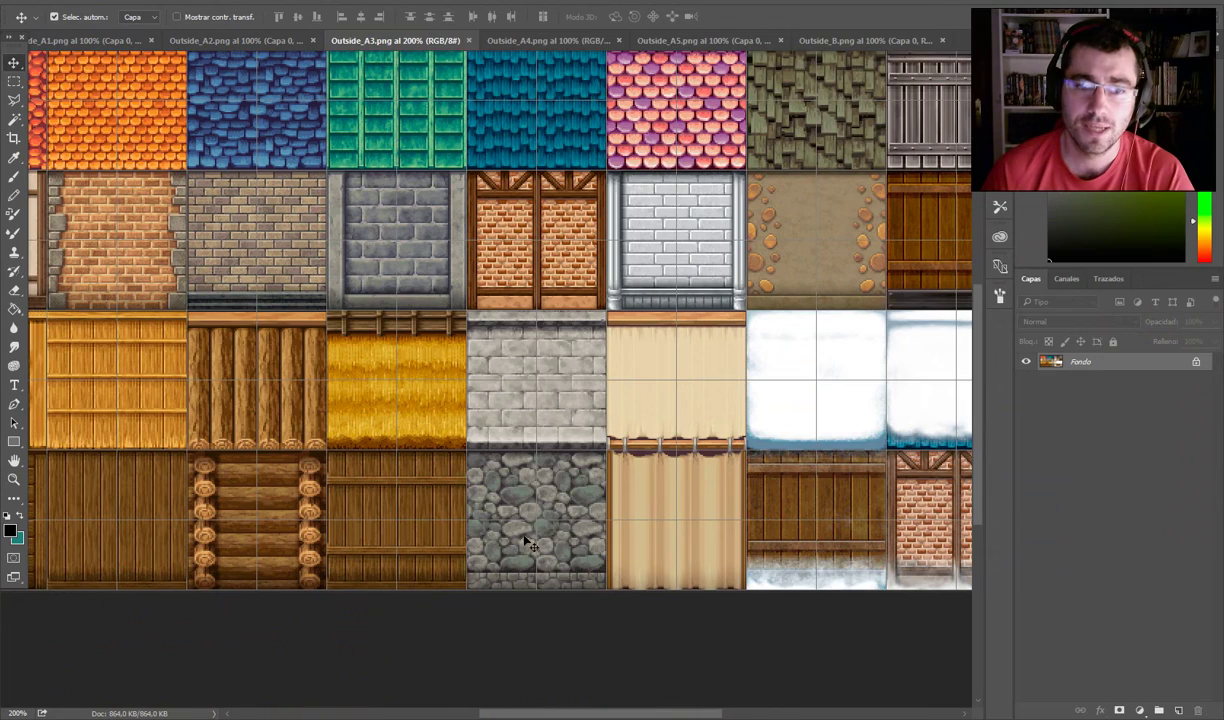
key("alt+Tab")
key("alt+Tab")
key("alt+Tab")
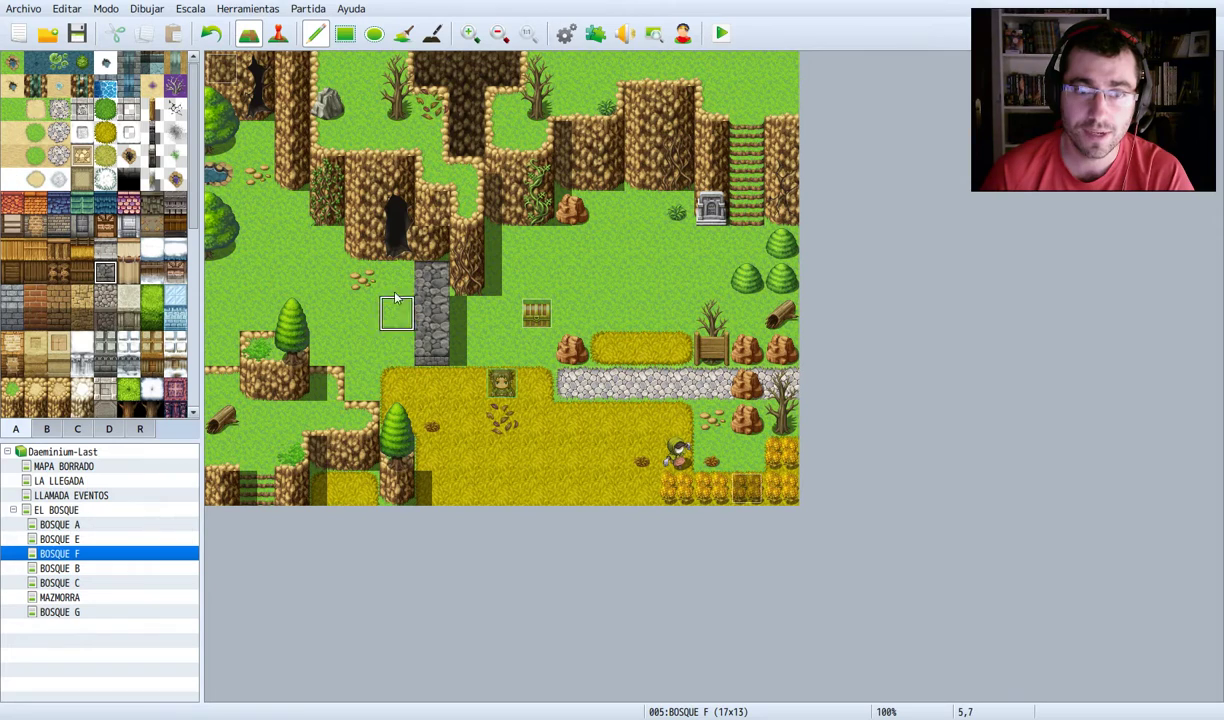
key("alt+Tab")
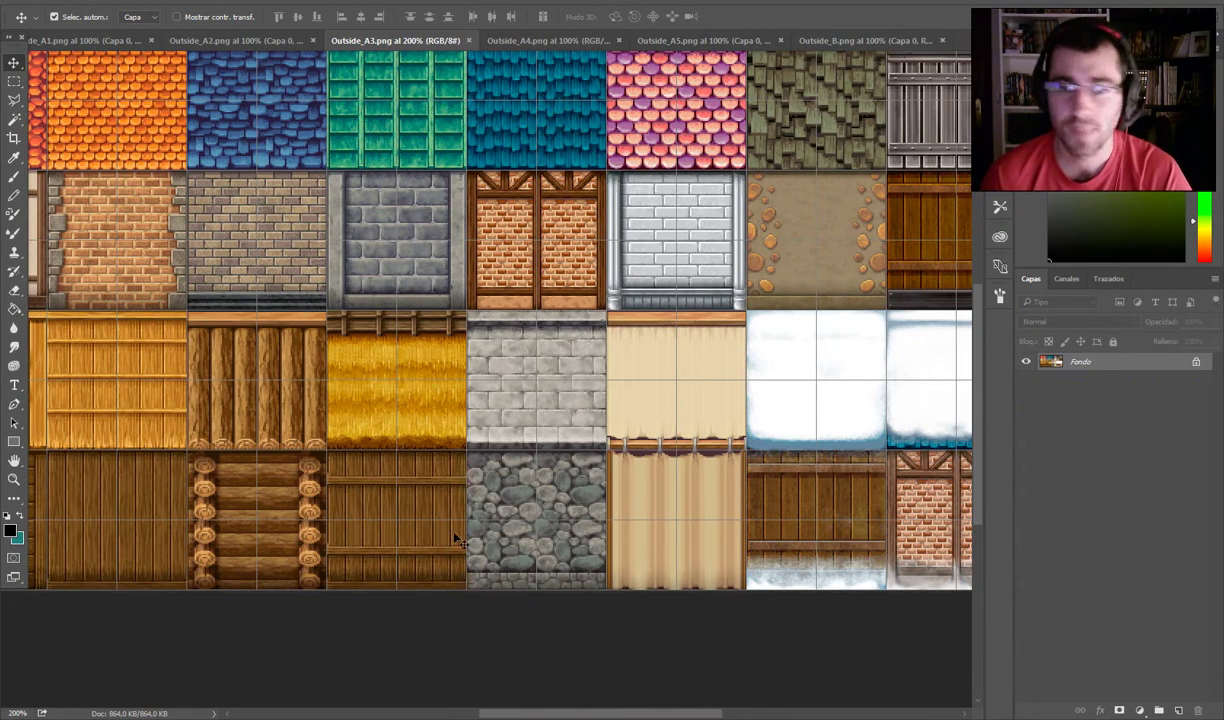
key("alt+Tab")
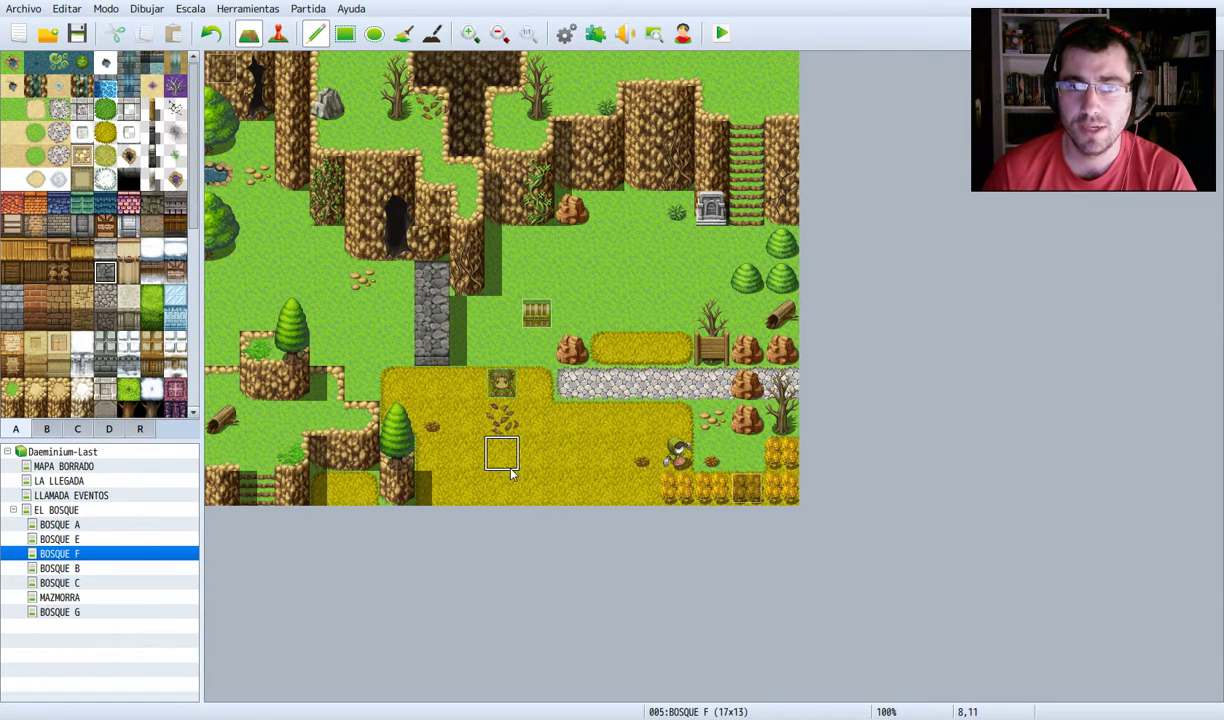
- Undo all the grey stone wall tiles painted above the yellow field in BOSQUE F
key("ctrl+z")
key("ctrl+z")
key("ctrl+z")
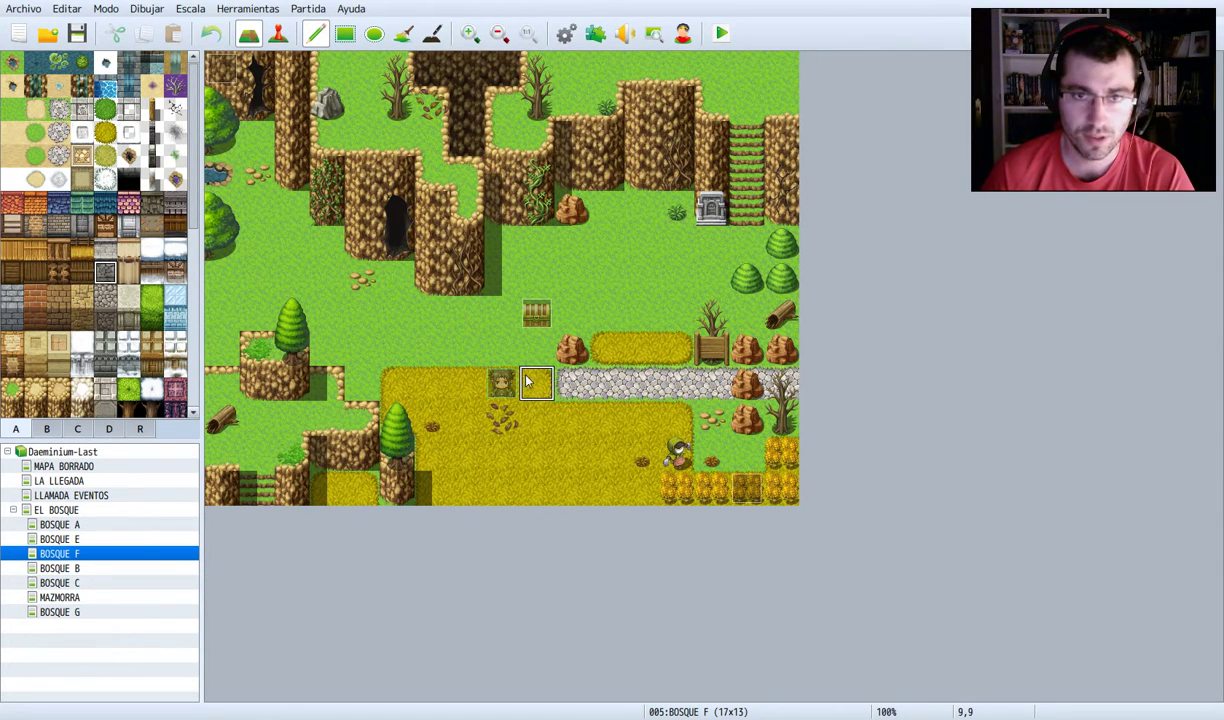
- Switch to Photoshop, return Outside_A3 to 100%, and bring up the Outside_A4 tileset at 200%, showing its upper wall autotiles
key("alt+Tab")
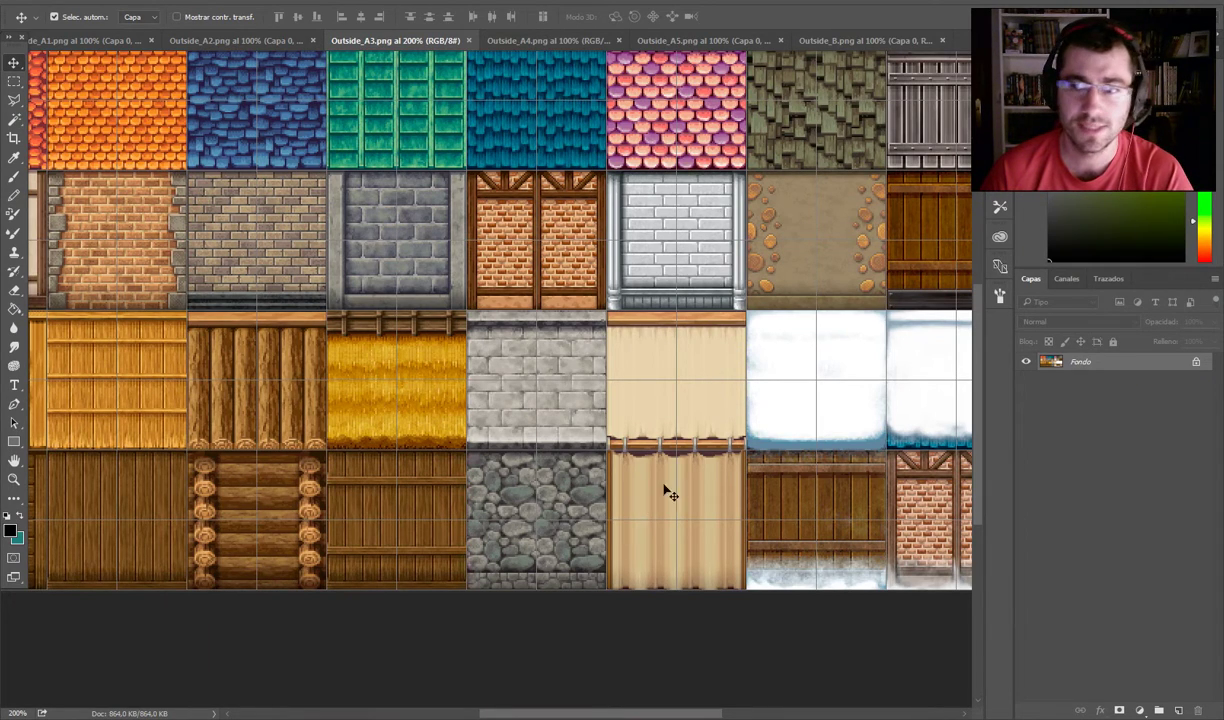
key("ctrl+minus")
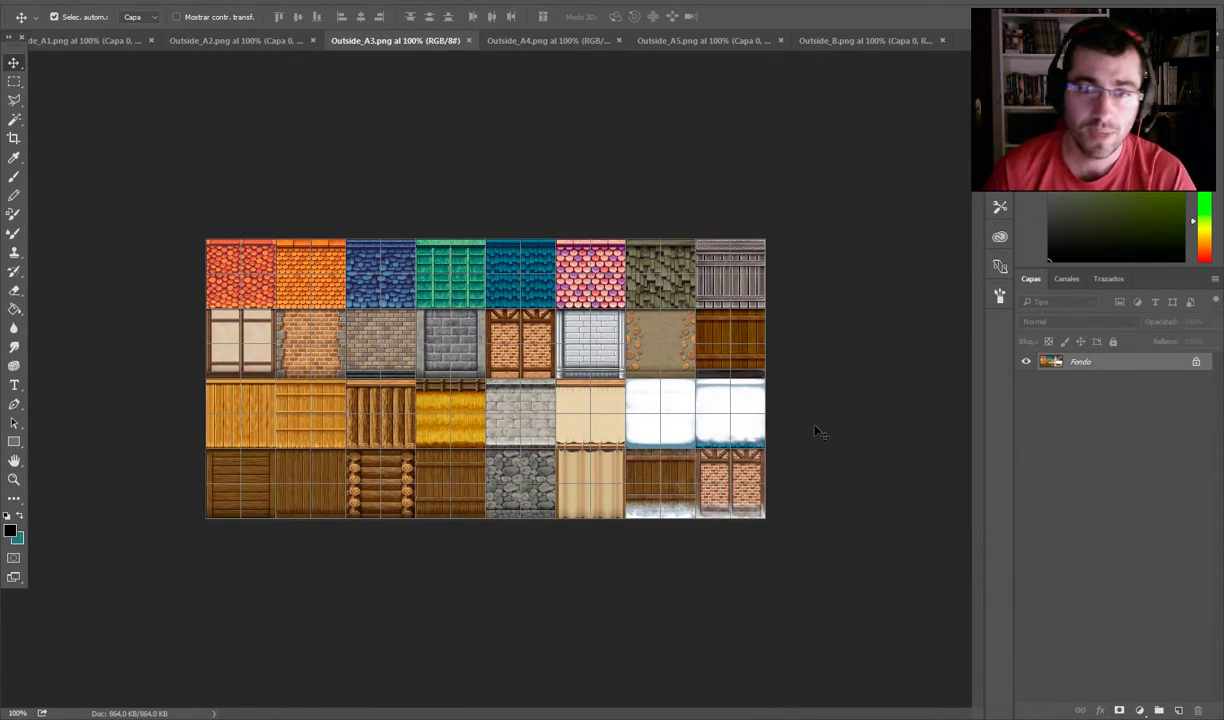
left_click(530, 41)
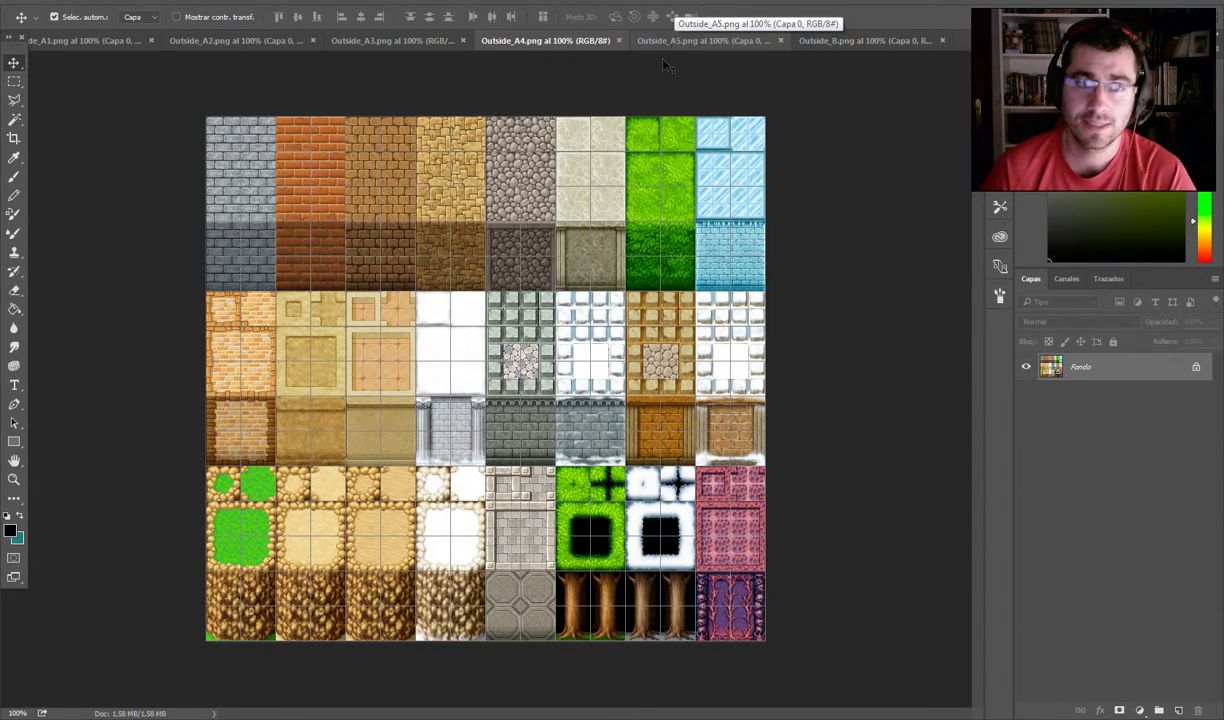
key("ctrl+plus")
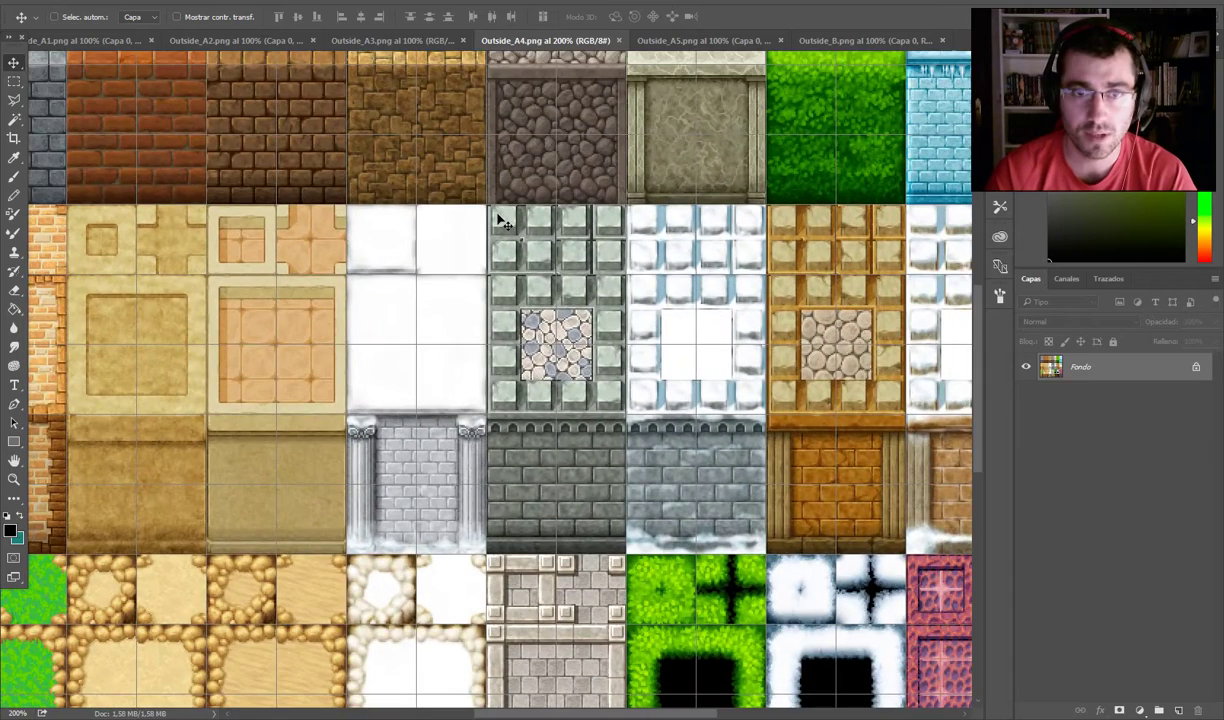
scroll(503, 222, "up", 6)
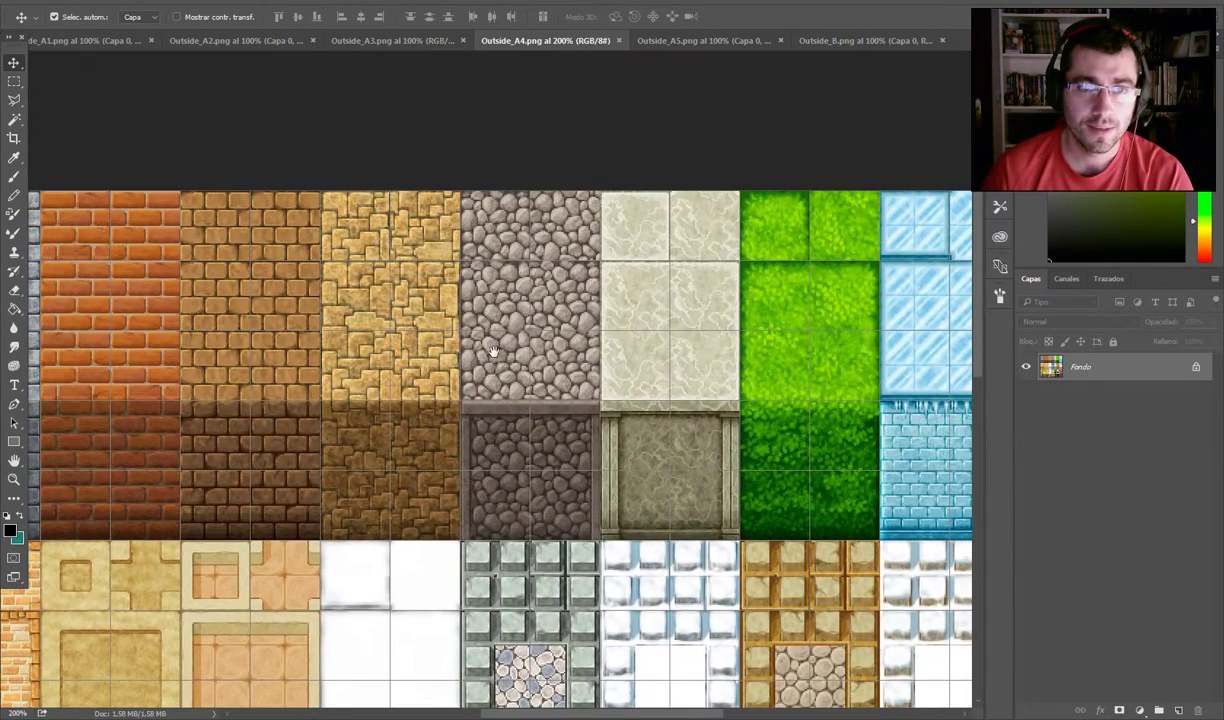
key("ctrl")
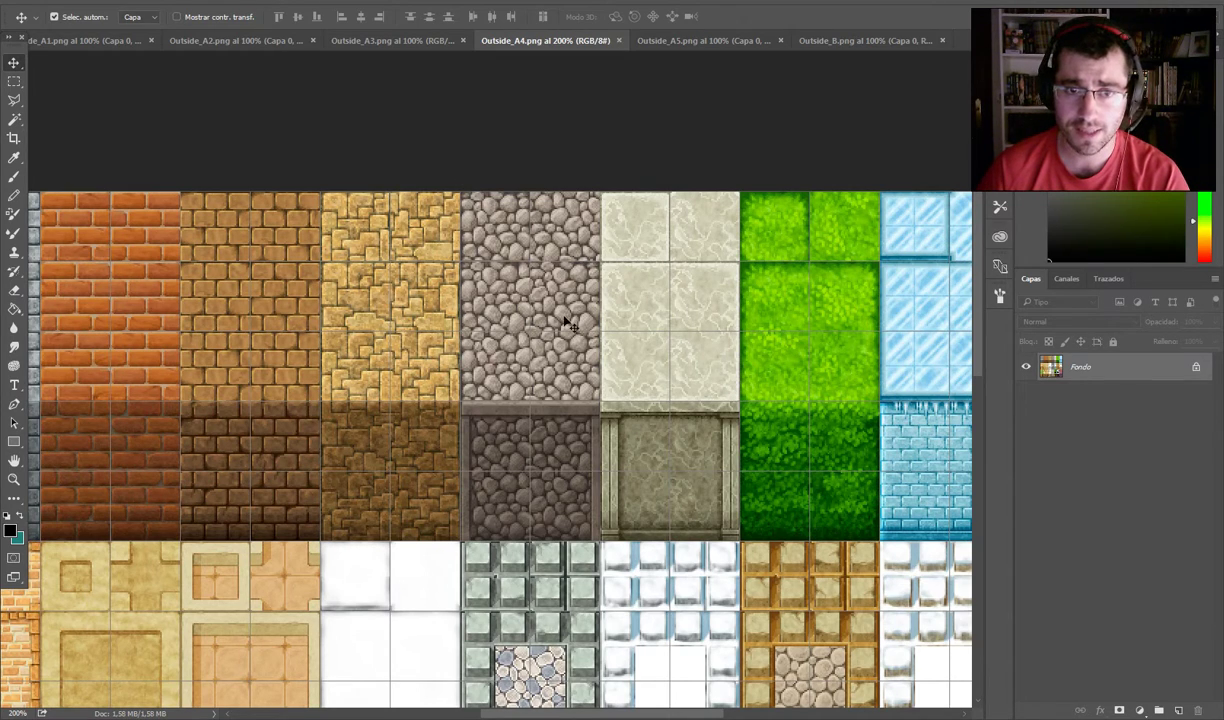
key("ctrl+n")
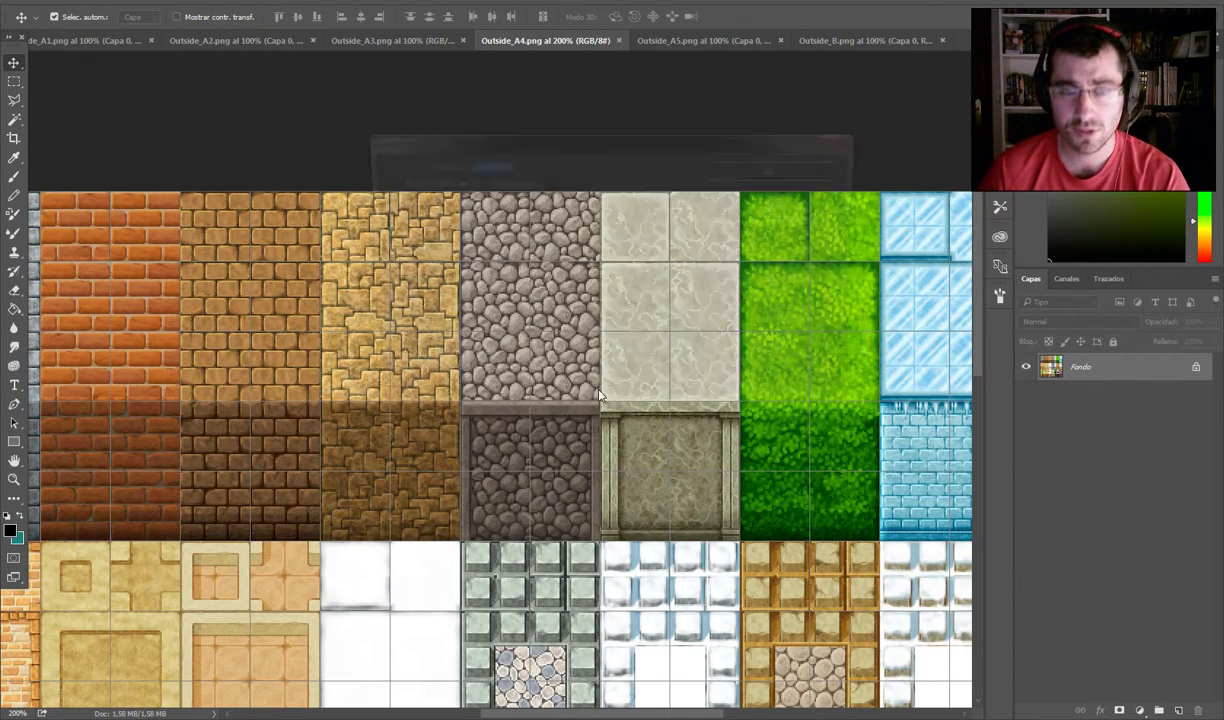
left_click_drag(493, 145, 489, 369)
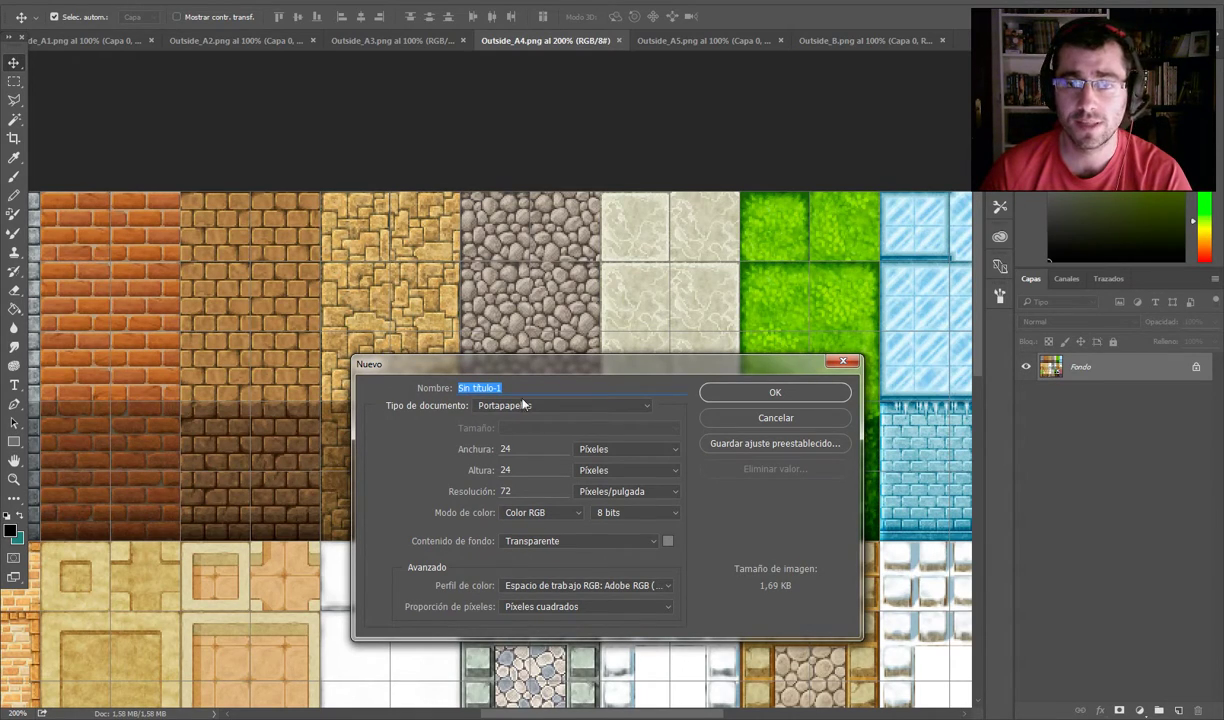
double_click(525, 446)
type("96")
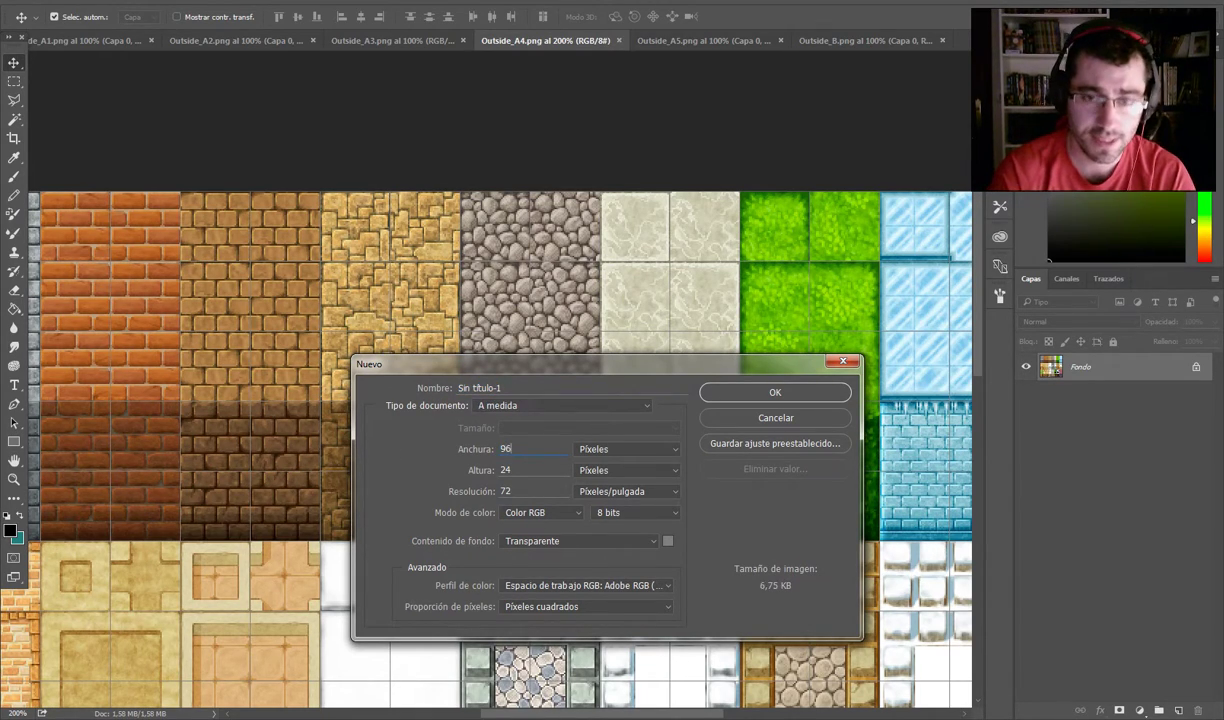
key("Tab")
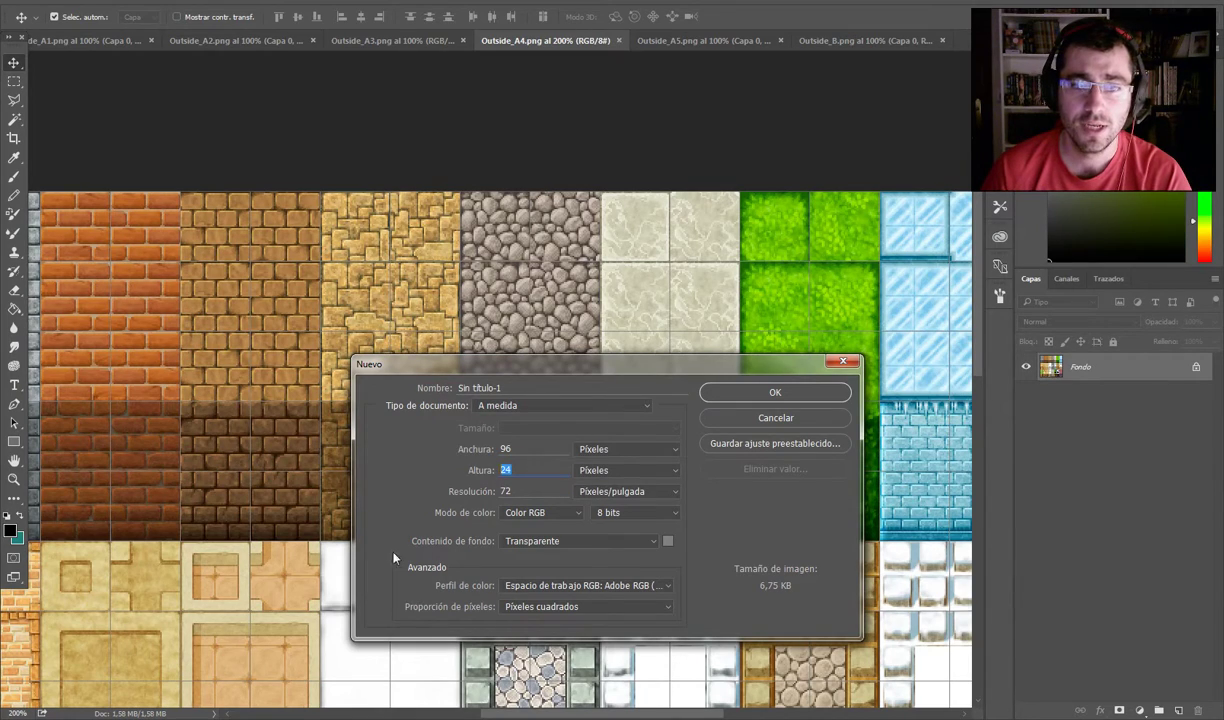
left_click_drag(481, 375, 464, 518)
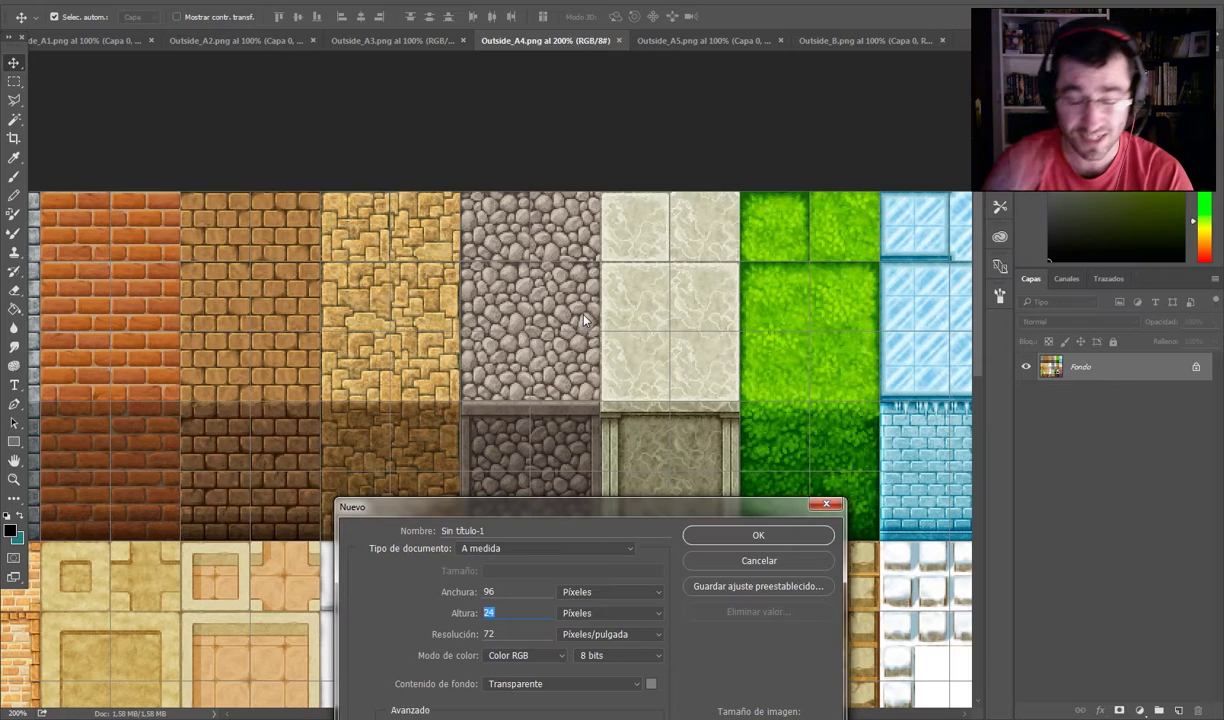
type("129")
key("BackSpace")
type("8")
left_click(778, 535)
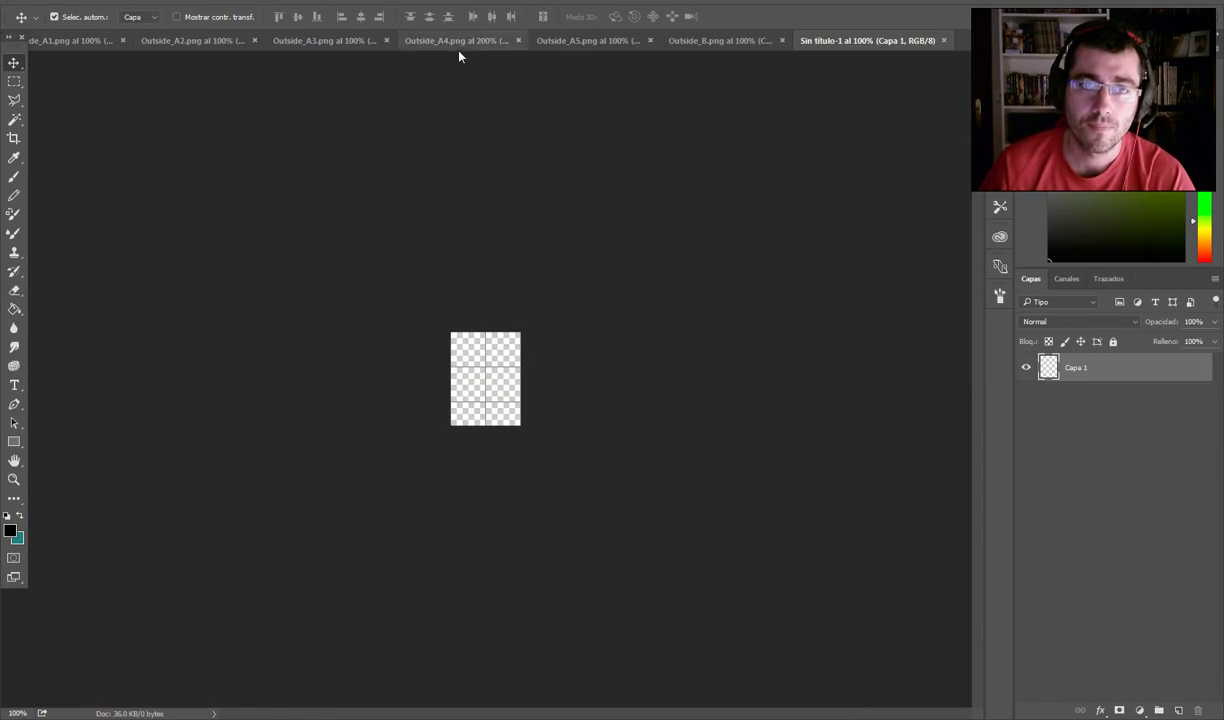
key("ctrl")
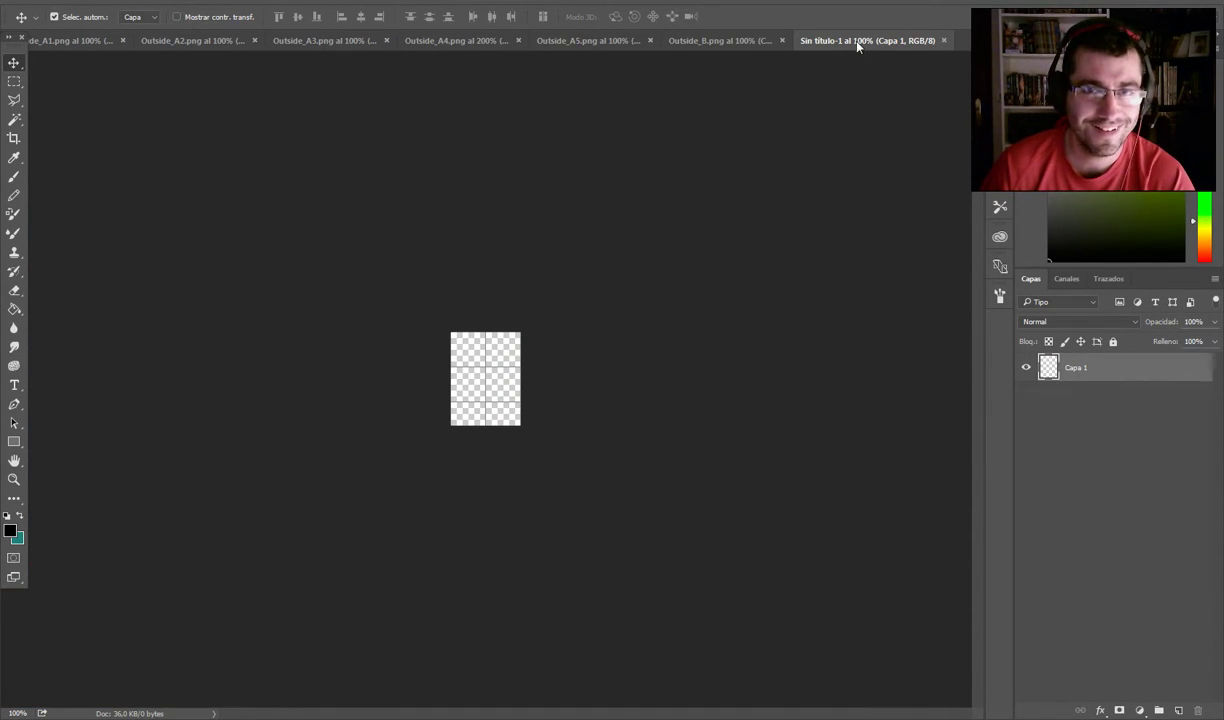
left_click(941, 41)
- Create a new transparent RGB document 96 pixels wide and 144 pixels high
left_click(44, 3)
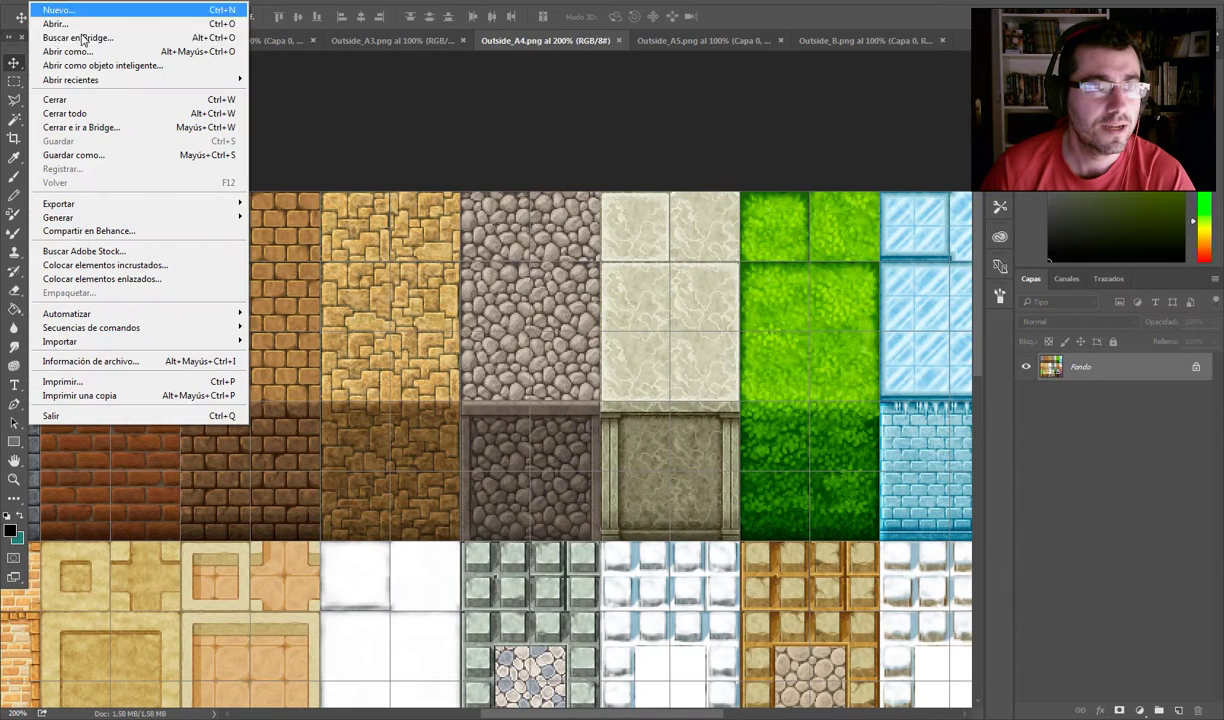
left_click(80, 10)
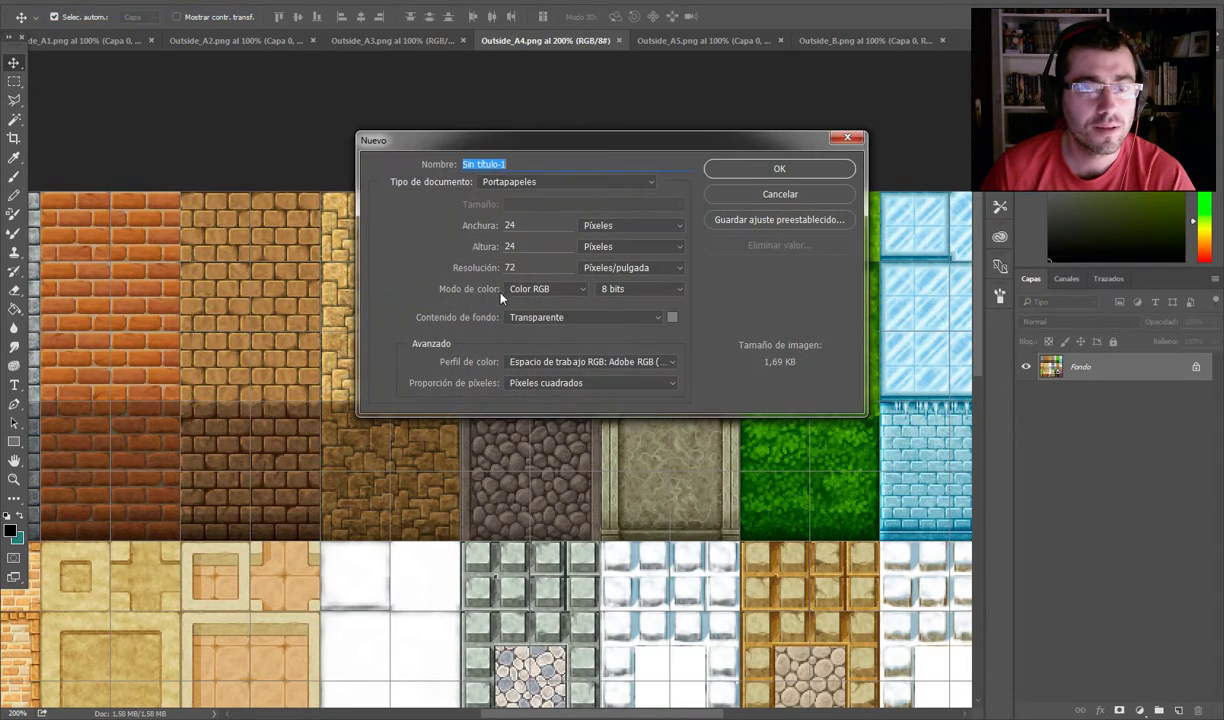
double_click(524, 229)
type("96")
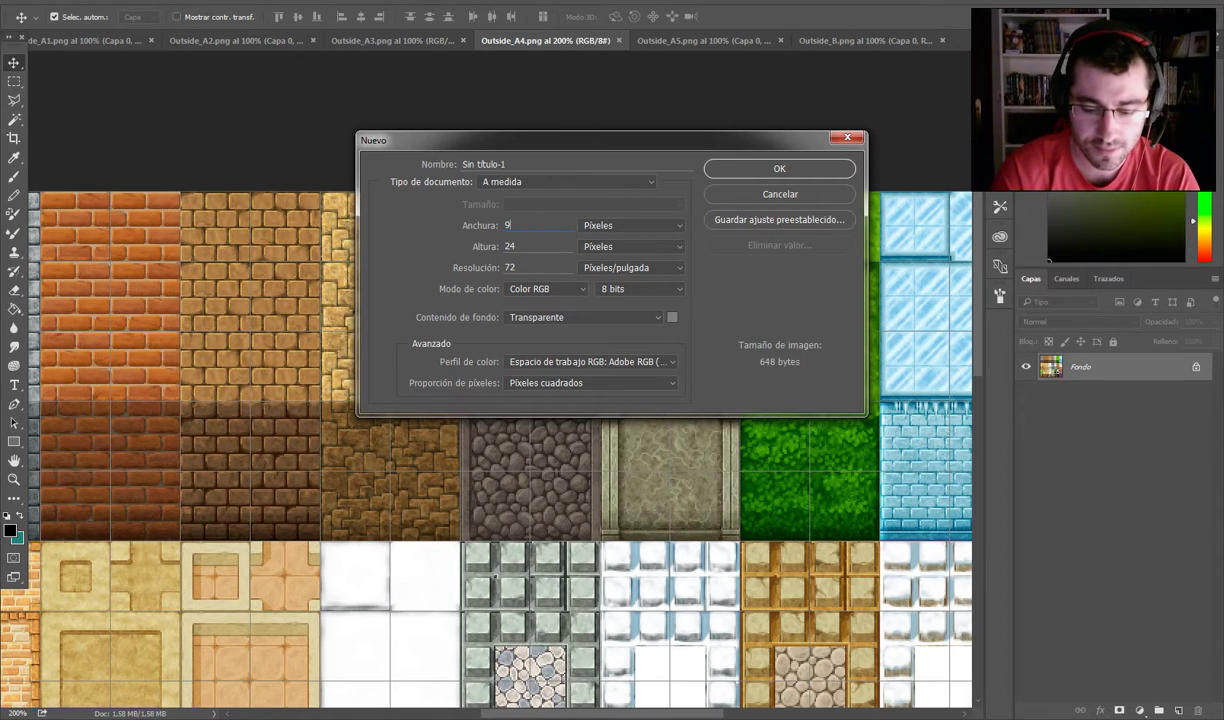
double_click(511, 248)
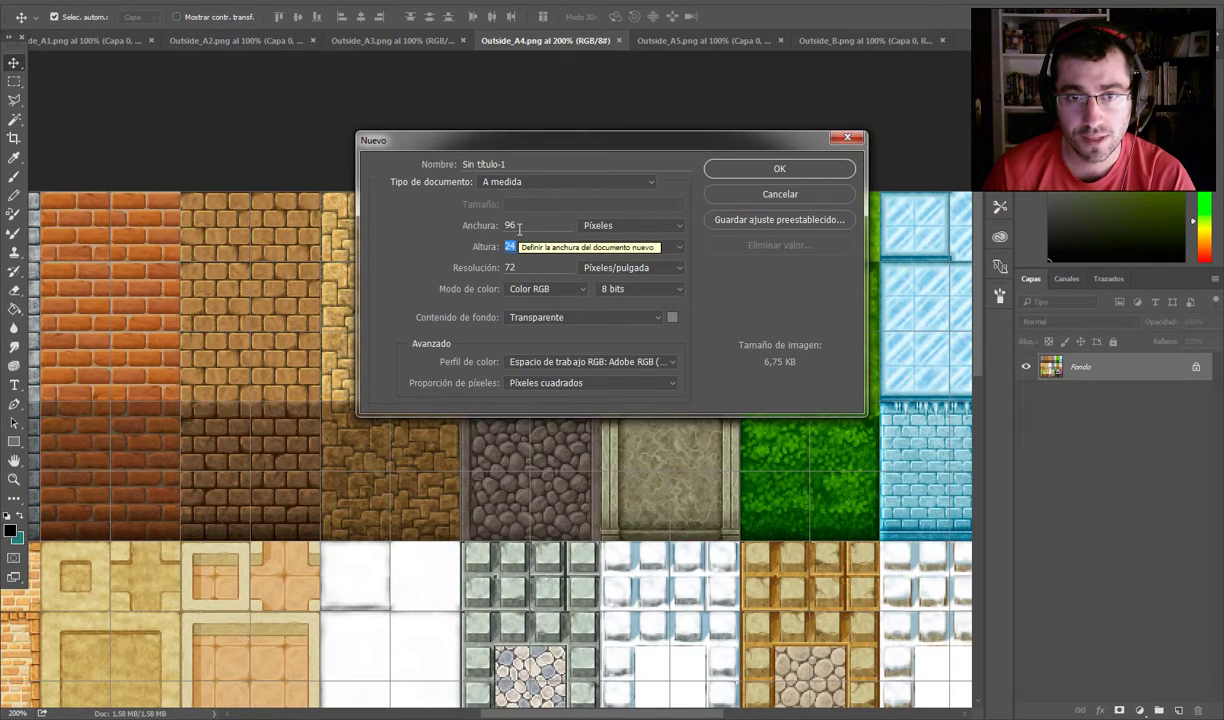
type("144")
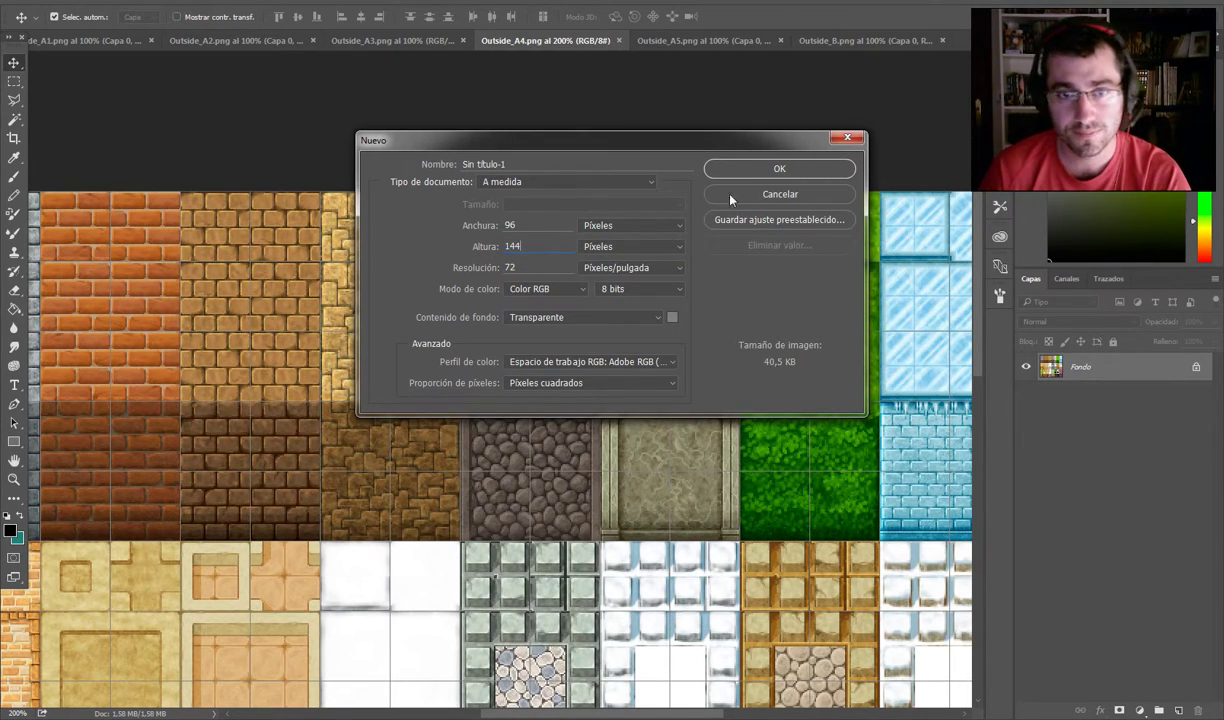
left_click(766, 174)
- Float the new blank document over Outside_A4 in an enlarged window and magnify its canvas to fill it
left_click_drag(850, 41, 832, 140)
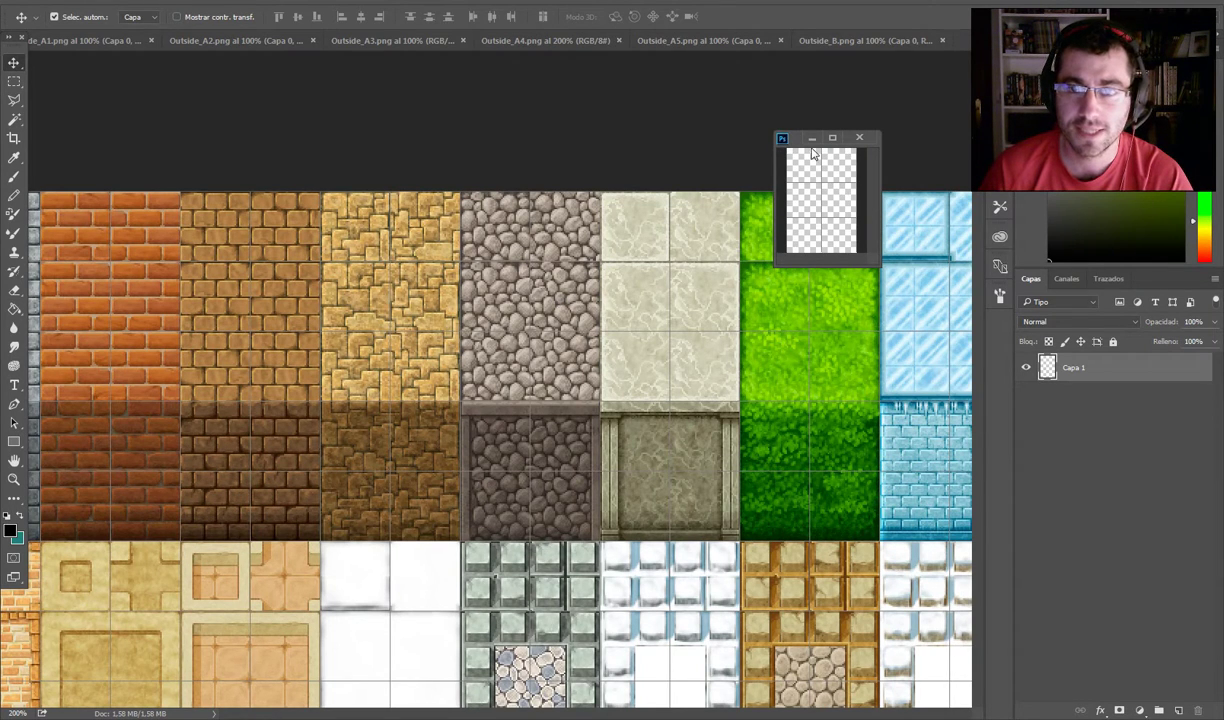
left_click_drag(866, 253, 967, 426)
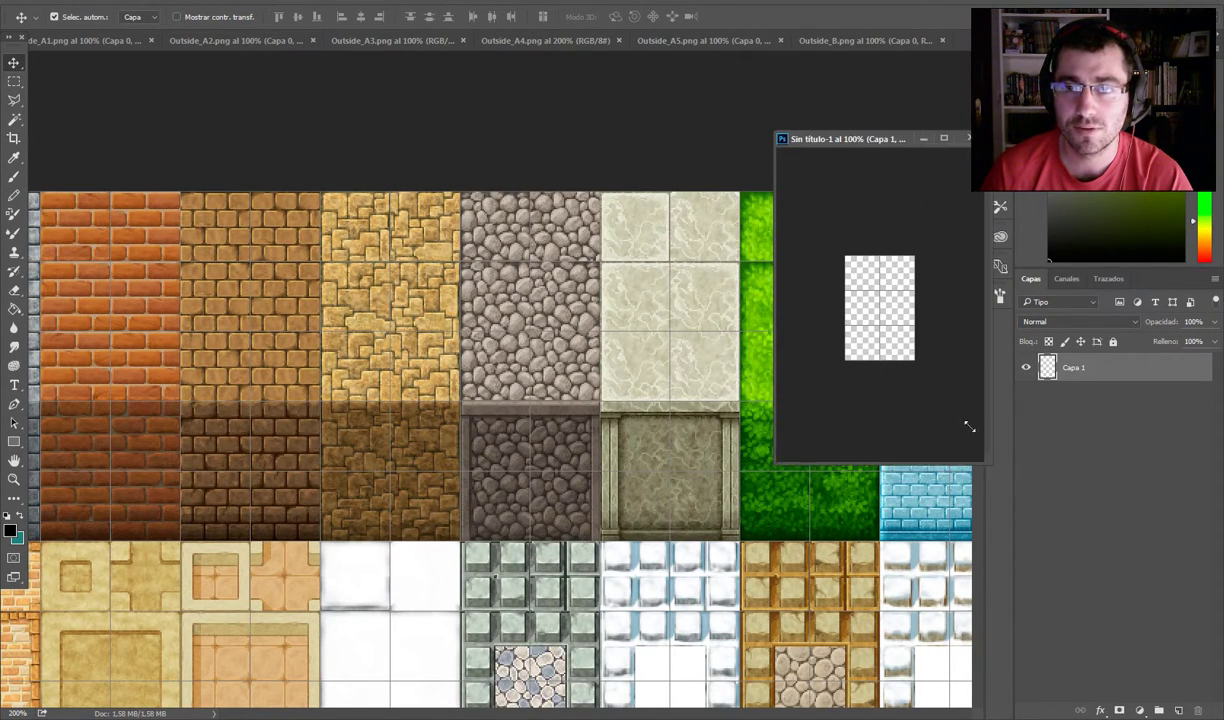
left_click_drag(882, 142, 788, 136)
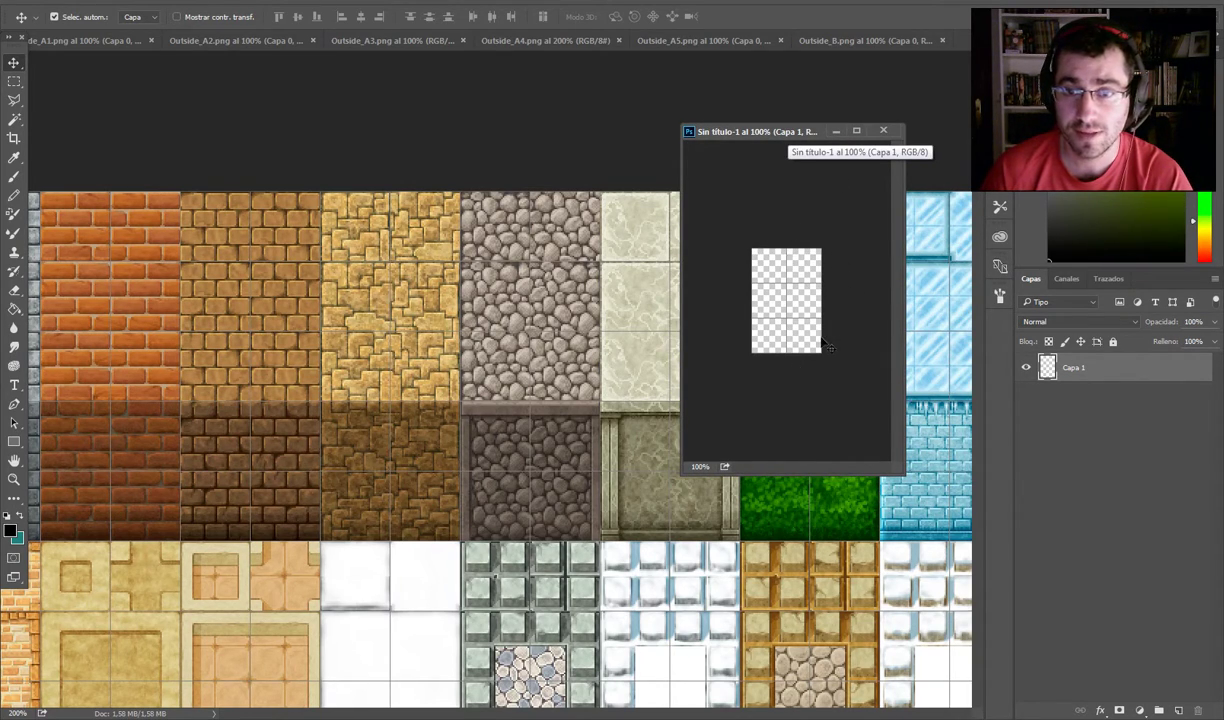
key("ctrl+plus")
key("ctrl+plus")
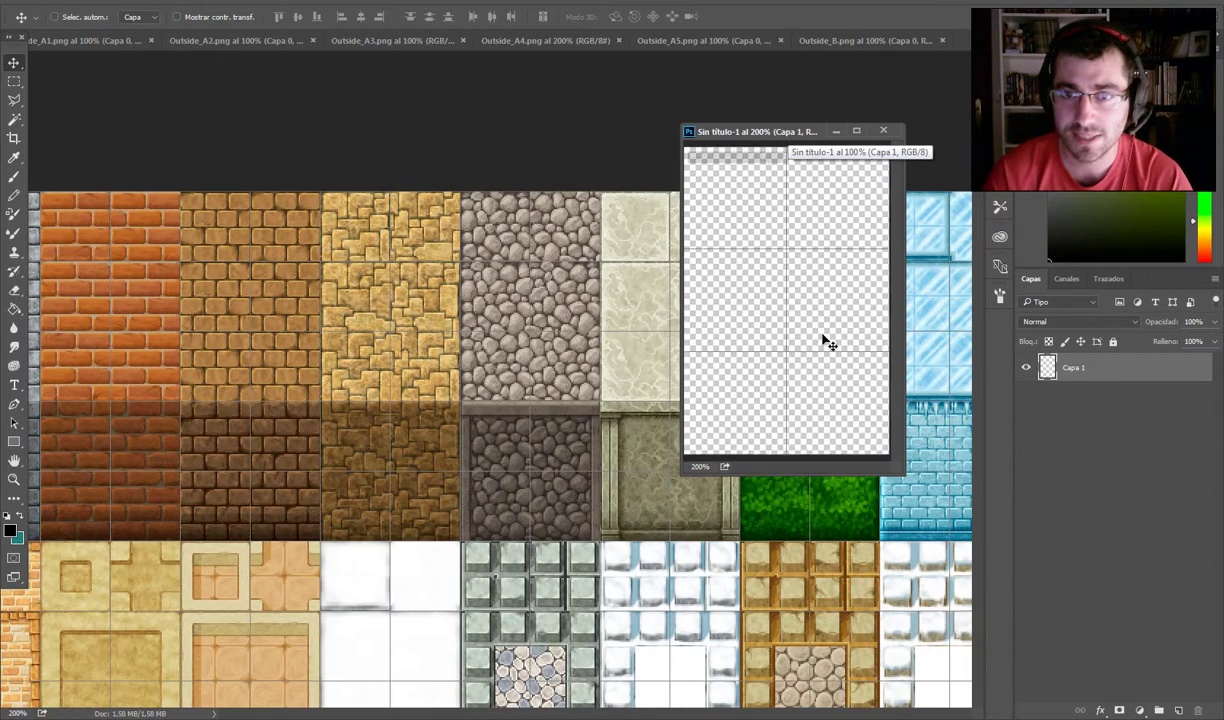
- Enlarge the blank document's window below the upper walls and select the first grey cobblestone tile in Outside_A4
left_click_drag(680, 467, 440, 700)
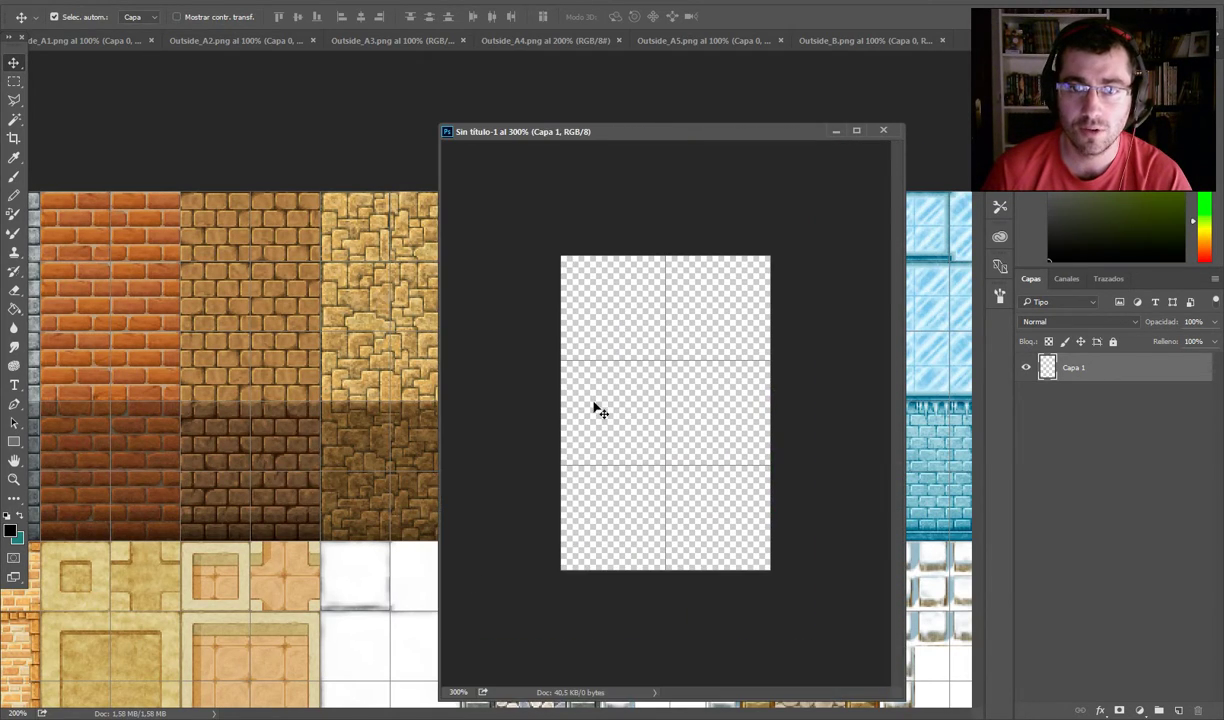
left_click_drag(585, 138, 528, 326)
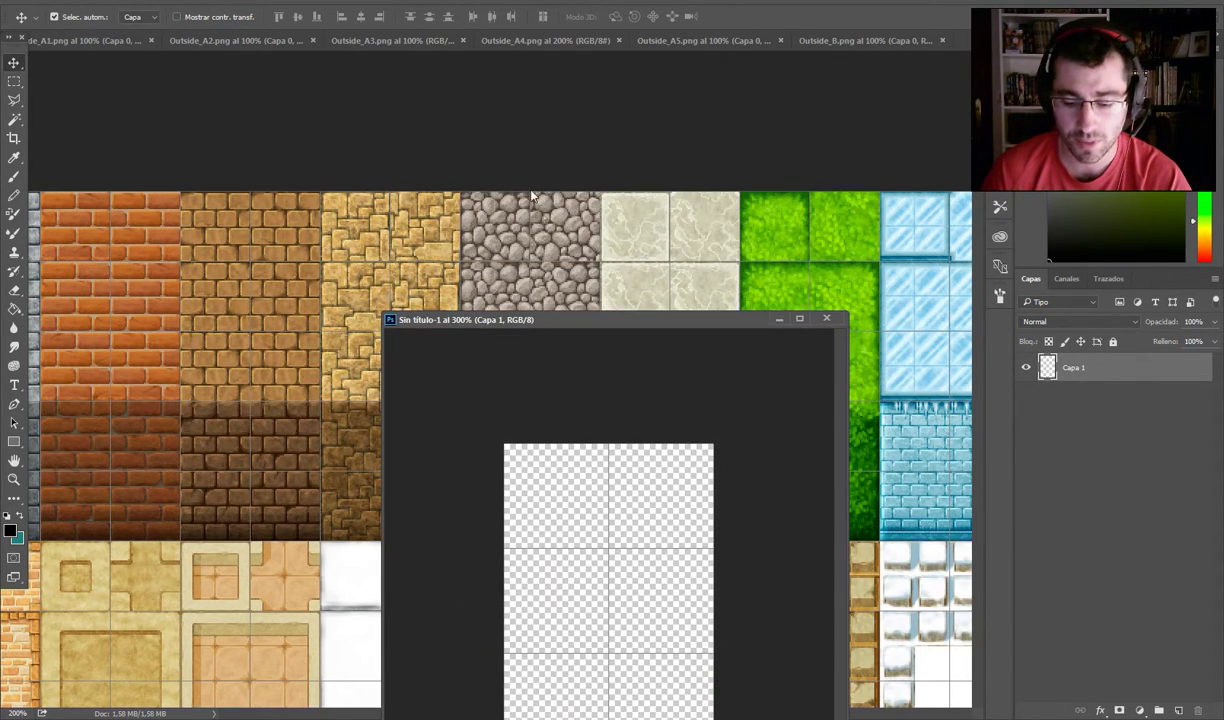
left_click(532, 195)
key("m")
left_click_drag(461, 192, 531, 250)
key("ctrl+c")
left_click(585, 507)
key("ctrl+v")
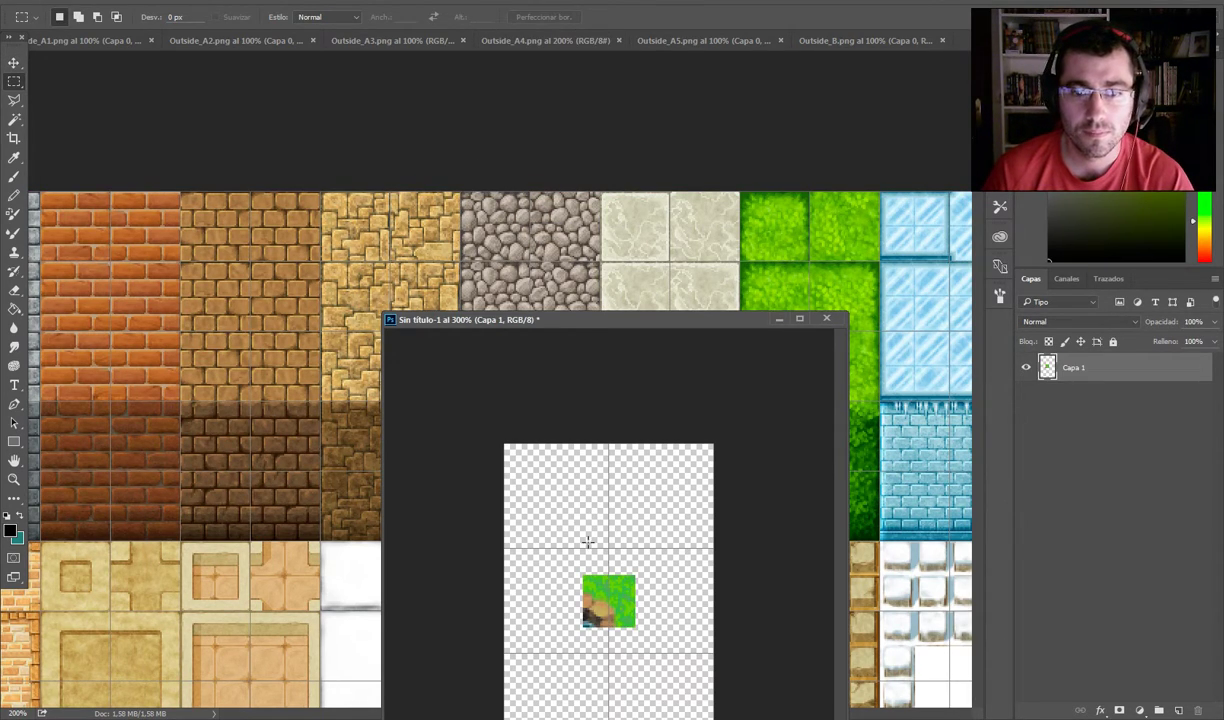
key("v")
key("ctrl+z")
- Check that Outside_A4 is set to the RGB colour mode
left_click(880, 421)
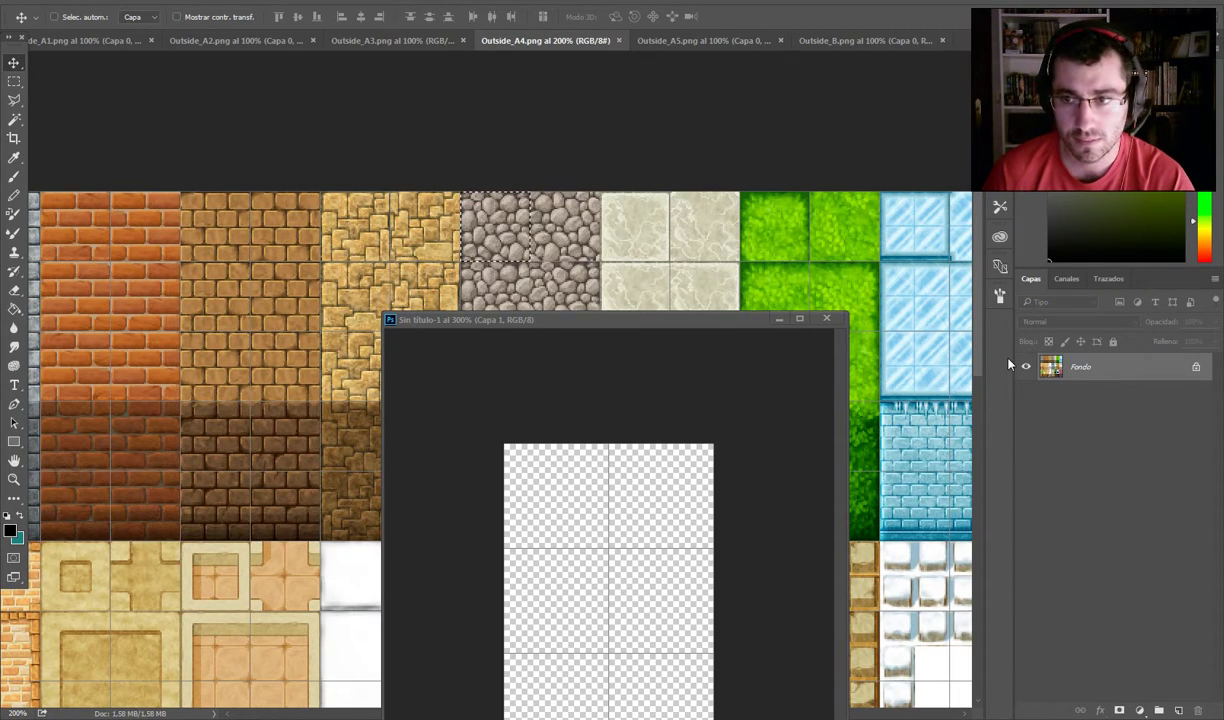
left_click(95, 0)
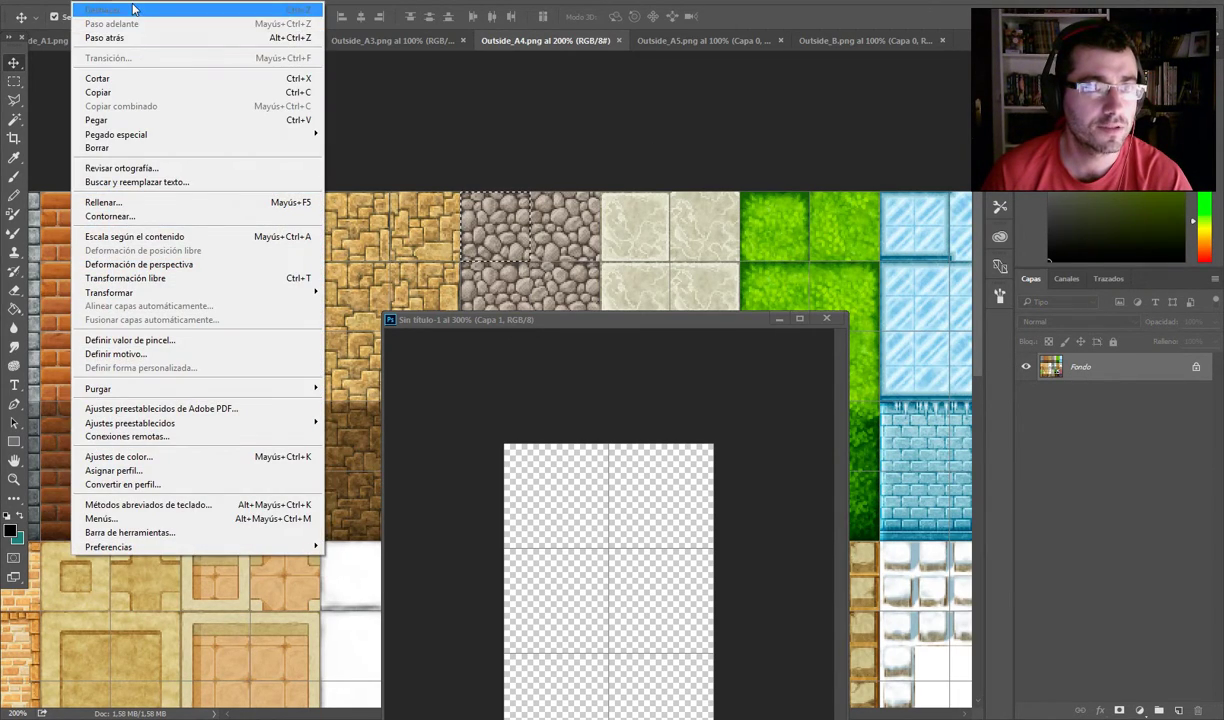
mouse_move(135, 0)
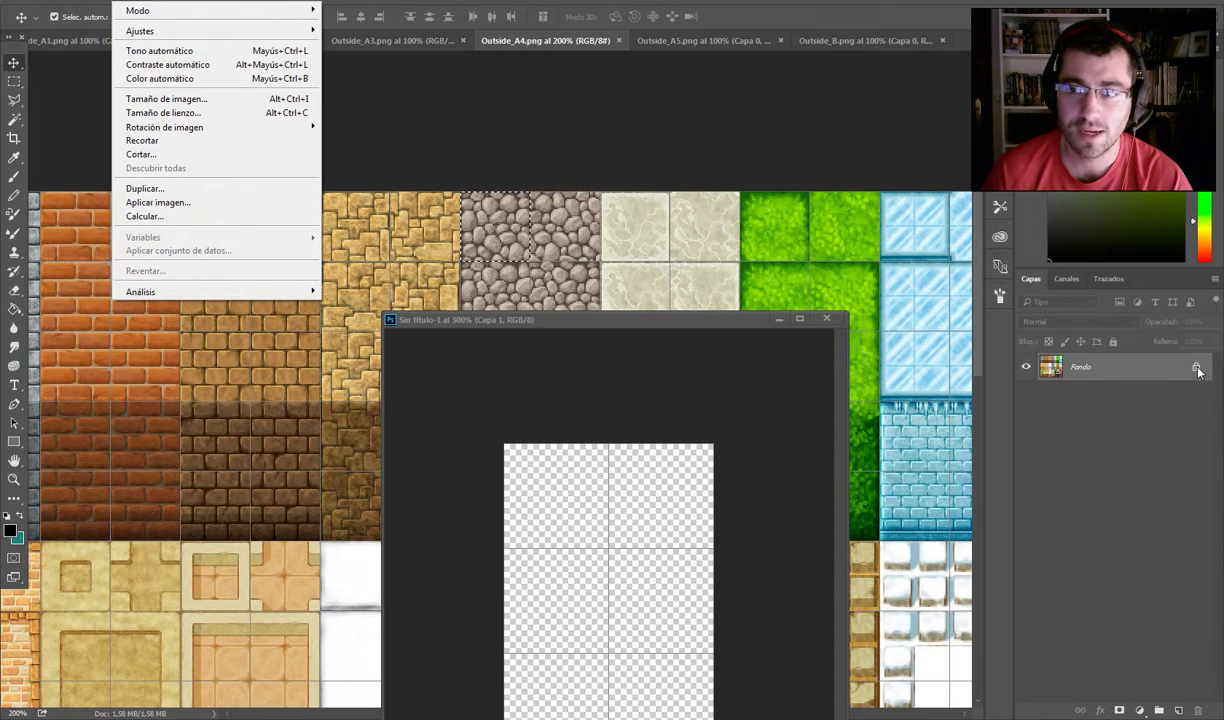
mouse_move(246, 10)
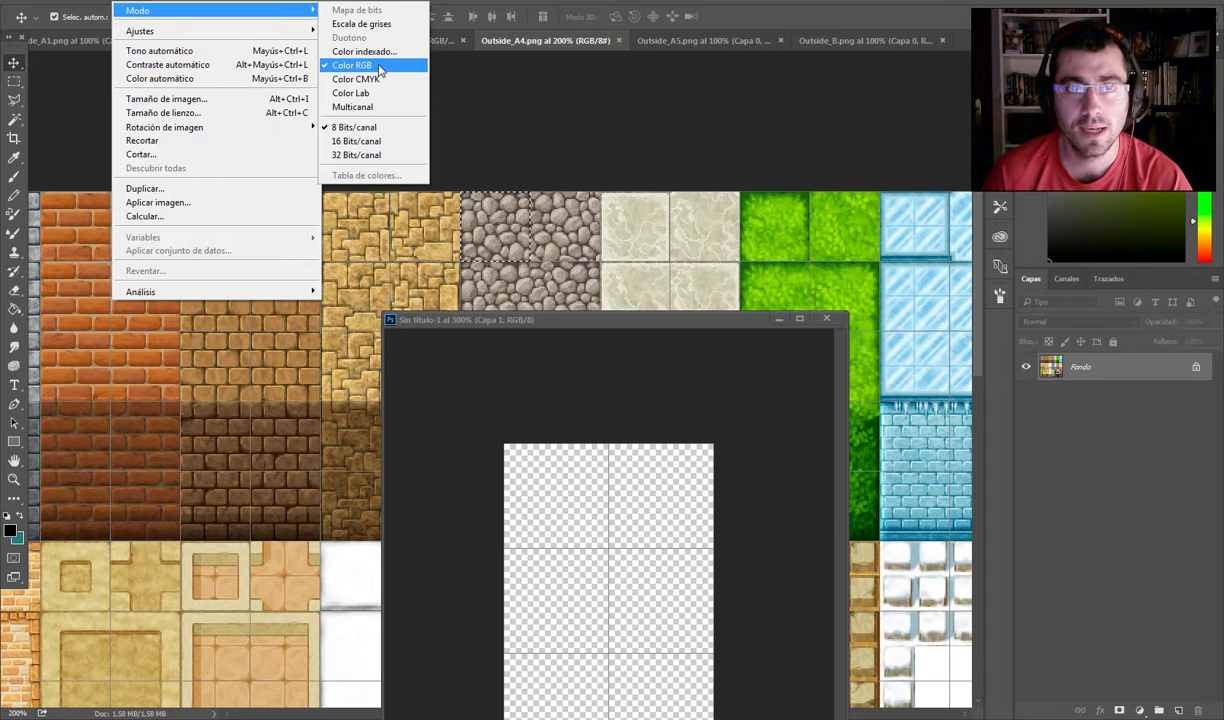
left_click(379, 66)
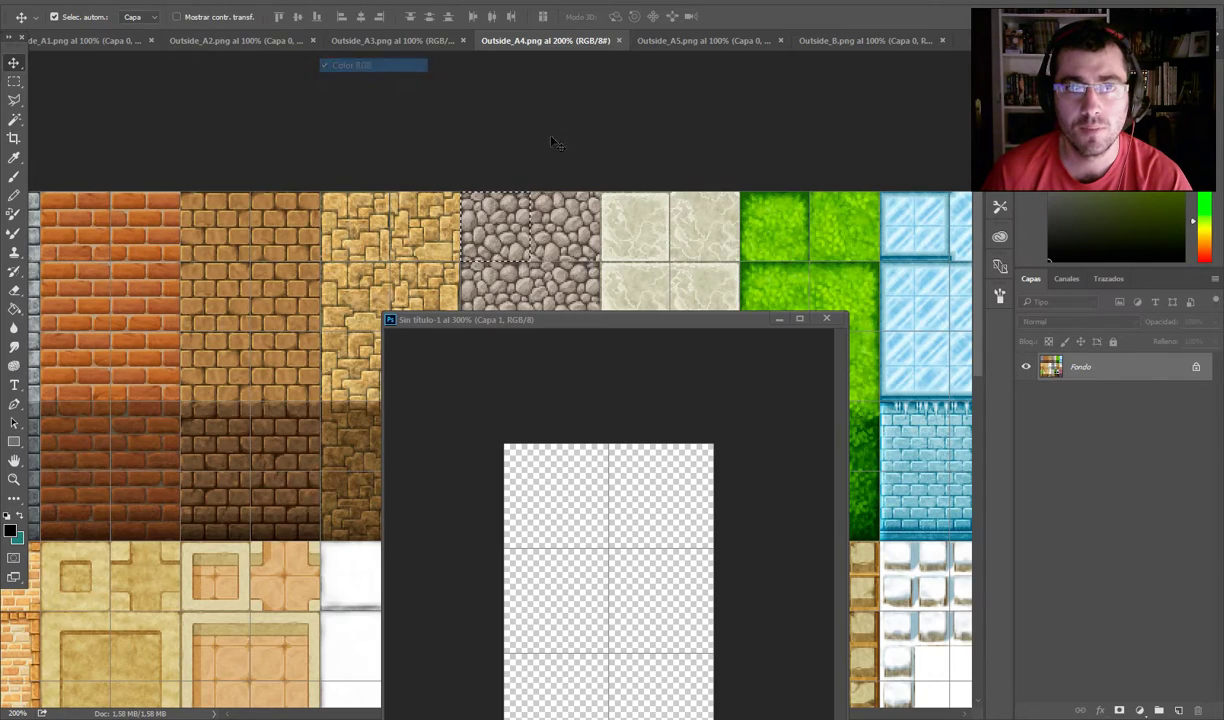
- Duplicate the locked Fondo layer of Outside_A4 as Fondo copia
right_click(1100, 381)
left_click(1055, 408)
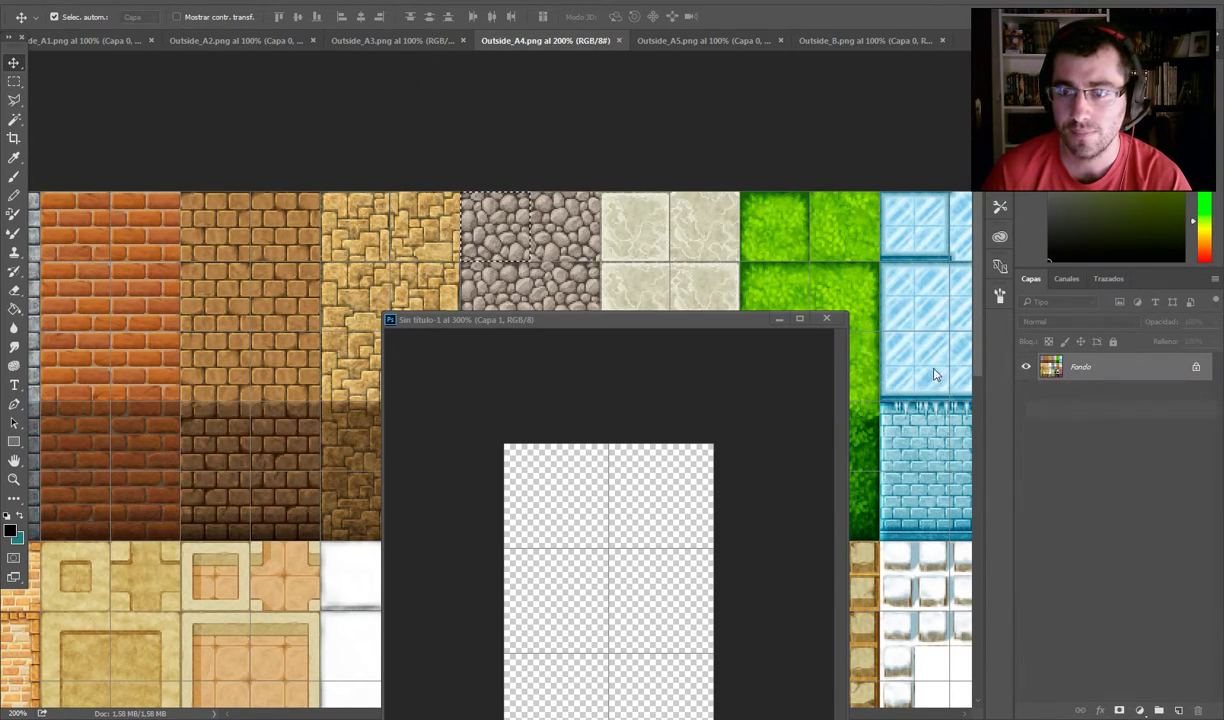
left_click(742, 220)
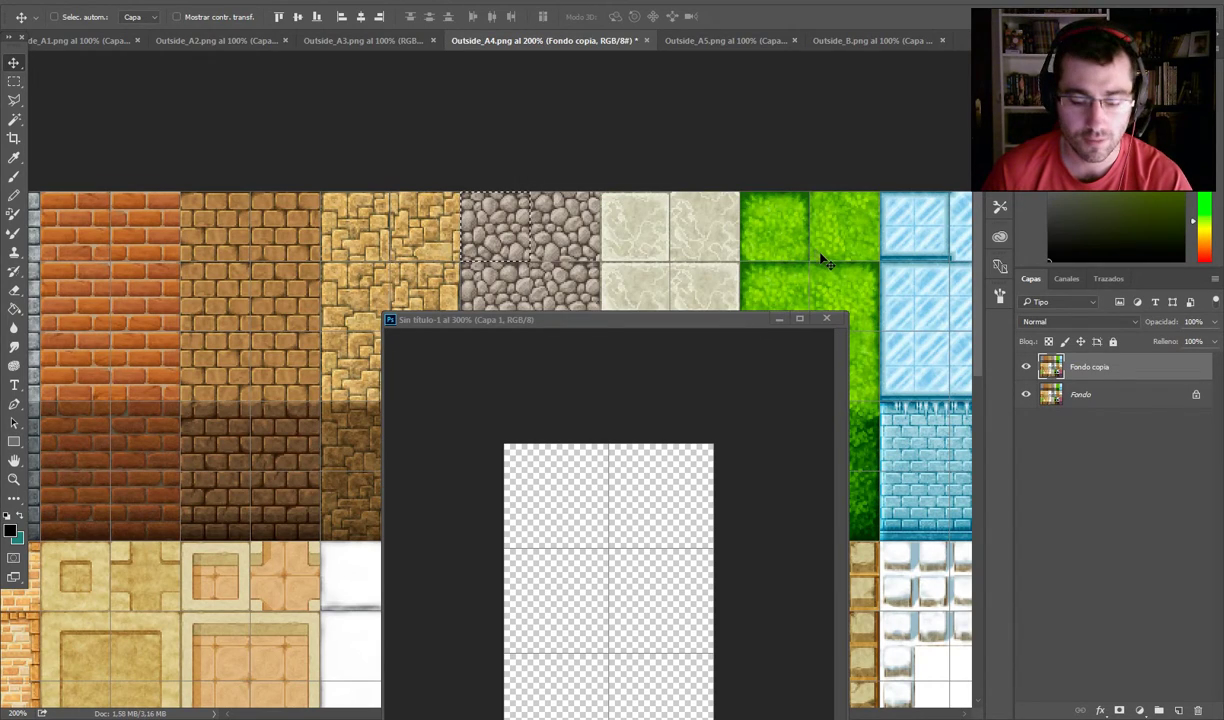
- Paste the selected cobblestone tile into the blank document and align it with the canvas's upper-left corner
left_click(550, 527)
key("ctrl+v")
left_click_drag(604, 580, 555, 475)
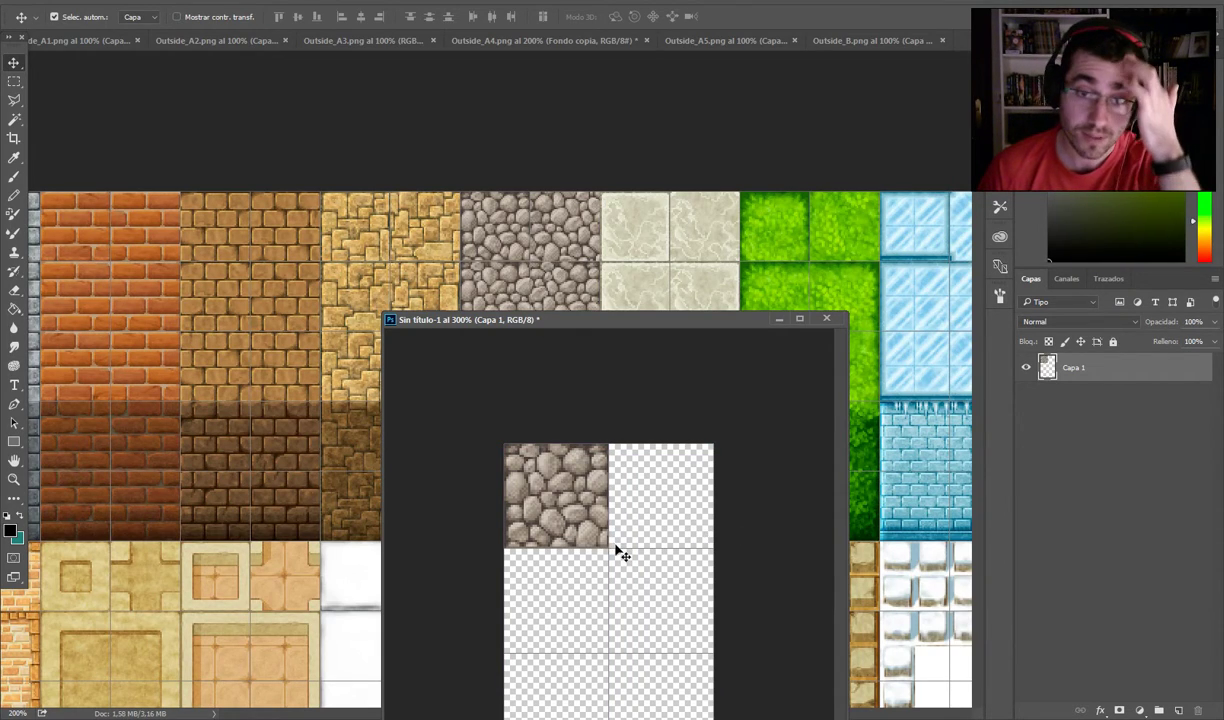
key("m")
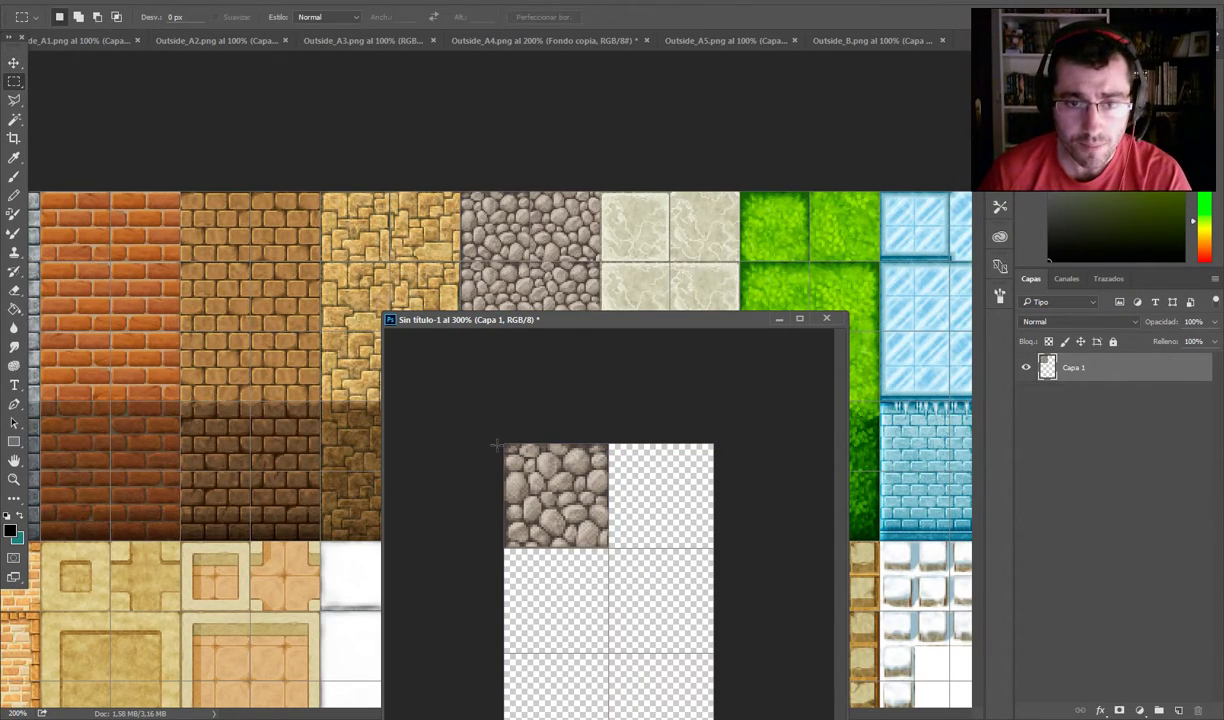
left_click_drag(501, 444, 556, 548)
left_click(533, 430)
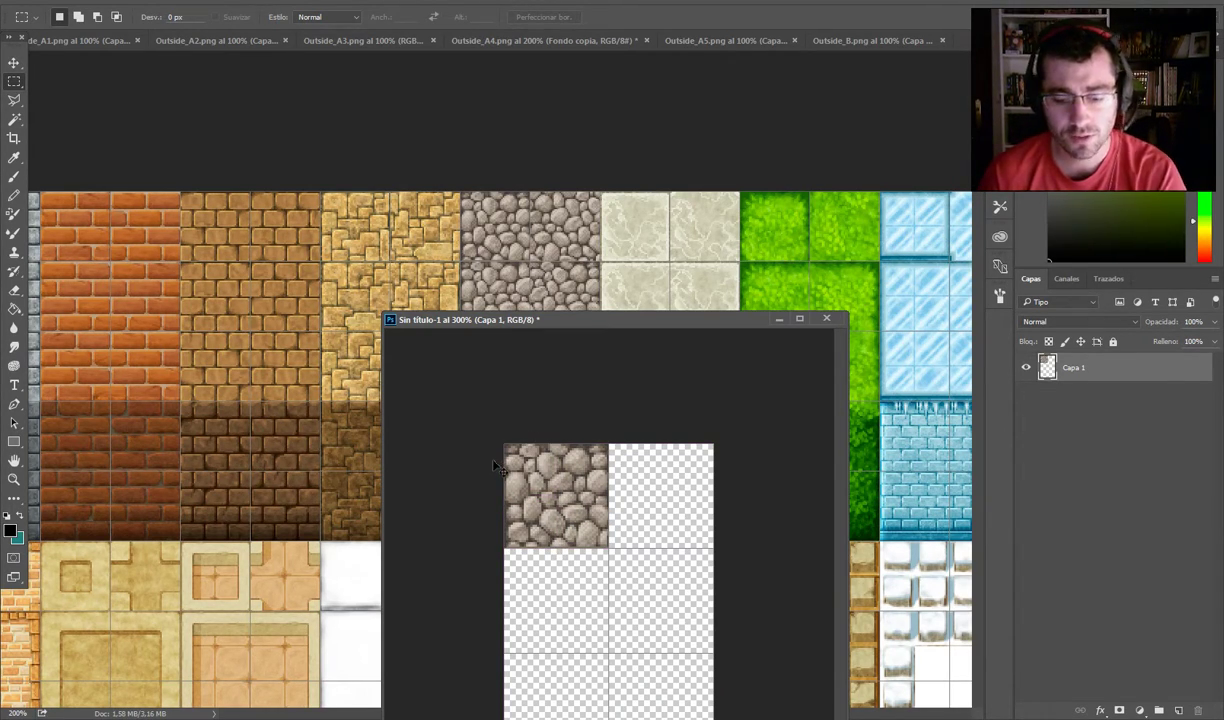
- Show the rulers and place a vertical and a horizontal guide through the centre of the cobblestone tile
key("ctrl+r")
left_click_drag(394, 450, 426, 445)
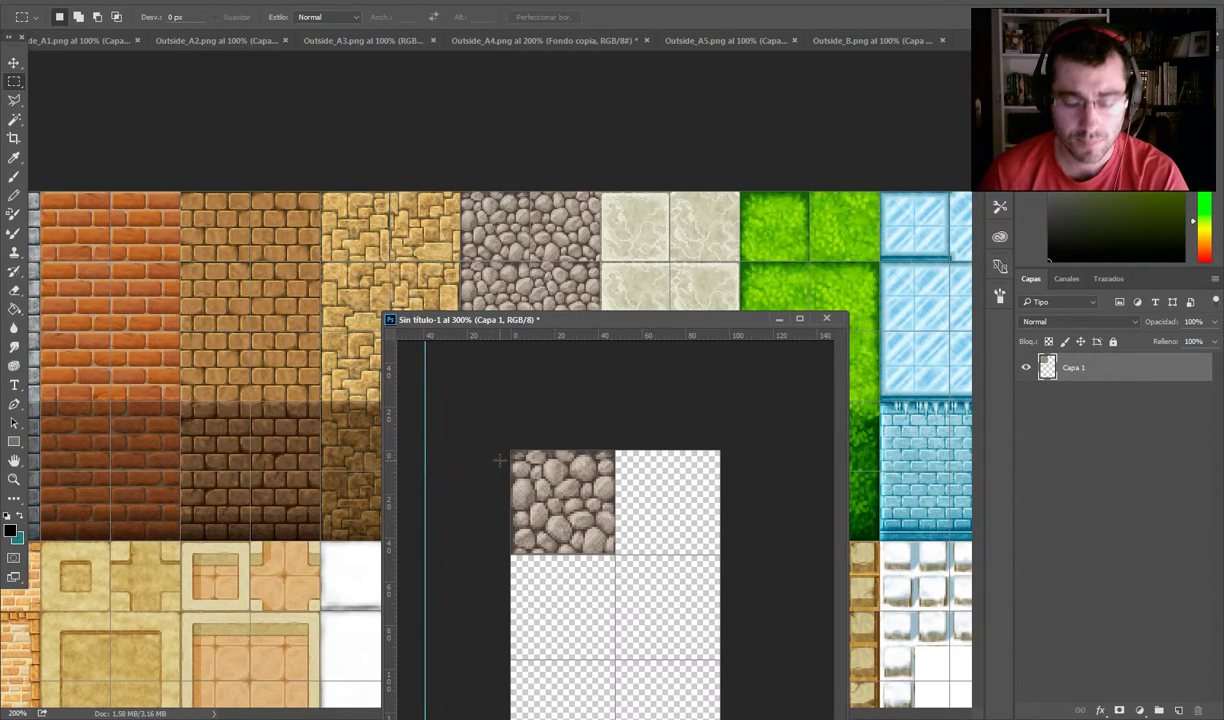
left_click_drag(510, 451, 615, 554)
key("v")
left_click_drag(392, 510, 562, 514)
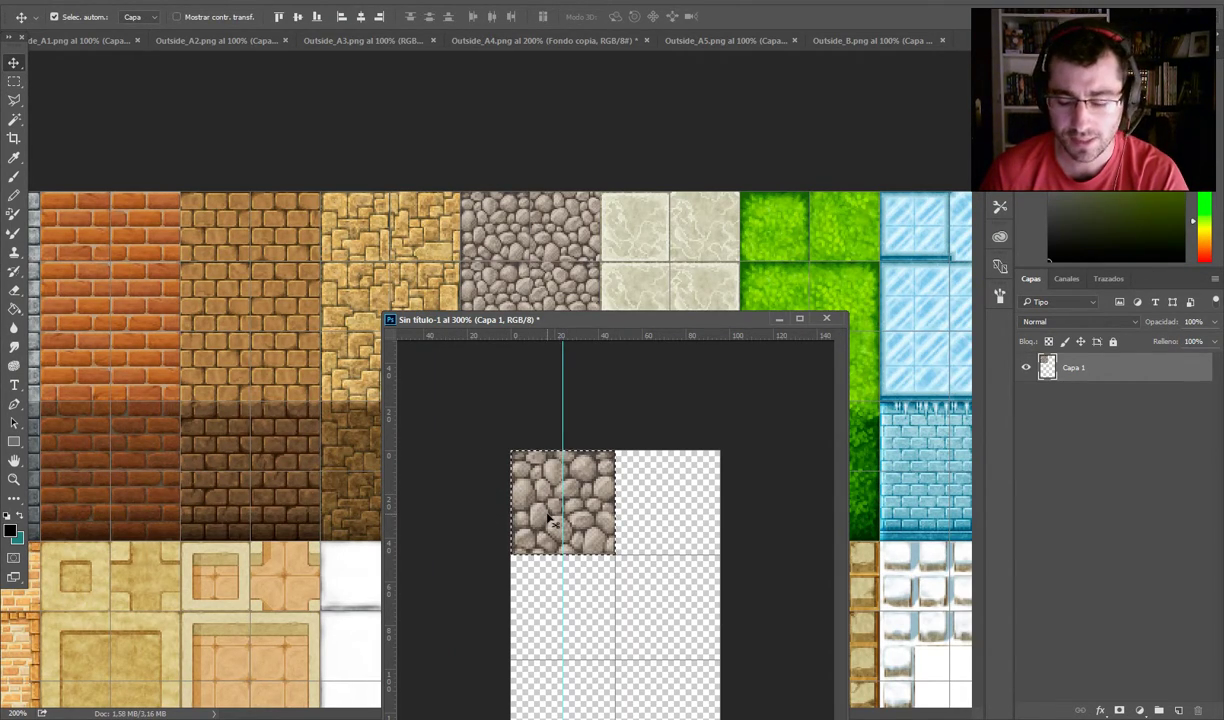
key("m")
left_click_drag(497, 442, 562, 553)
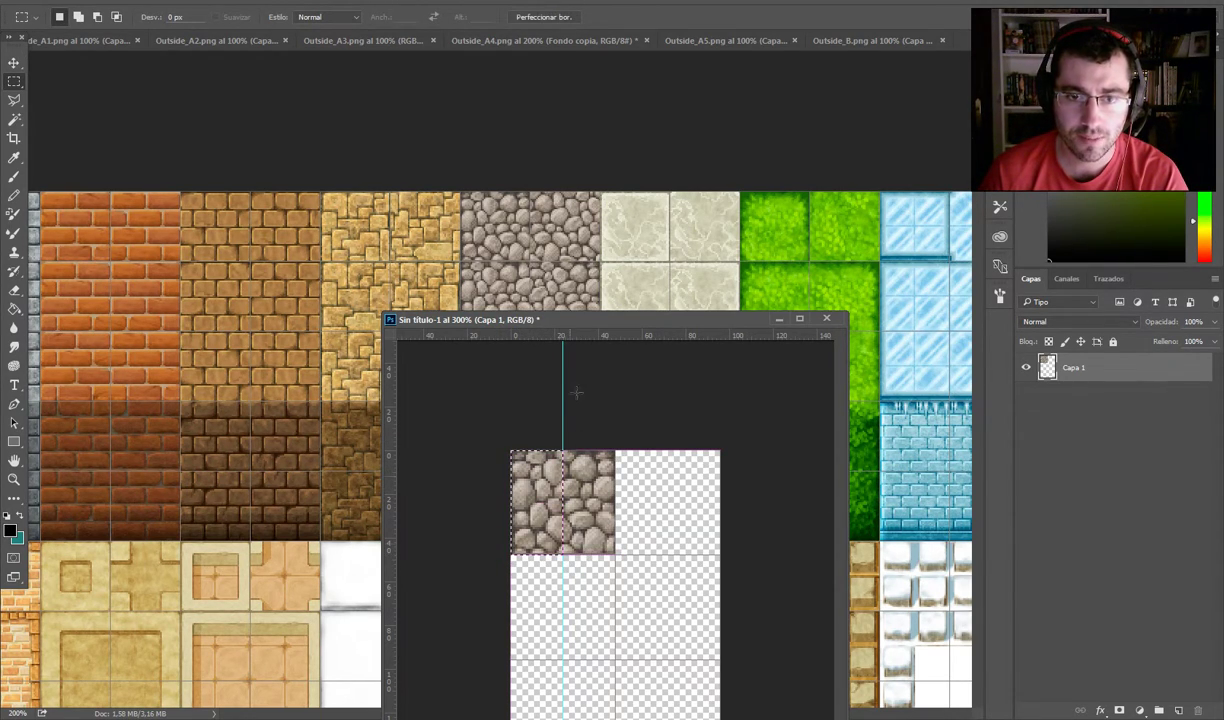
left_click_drag(570, 333, 558, 502)
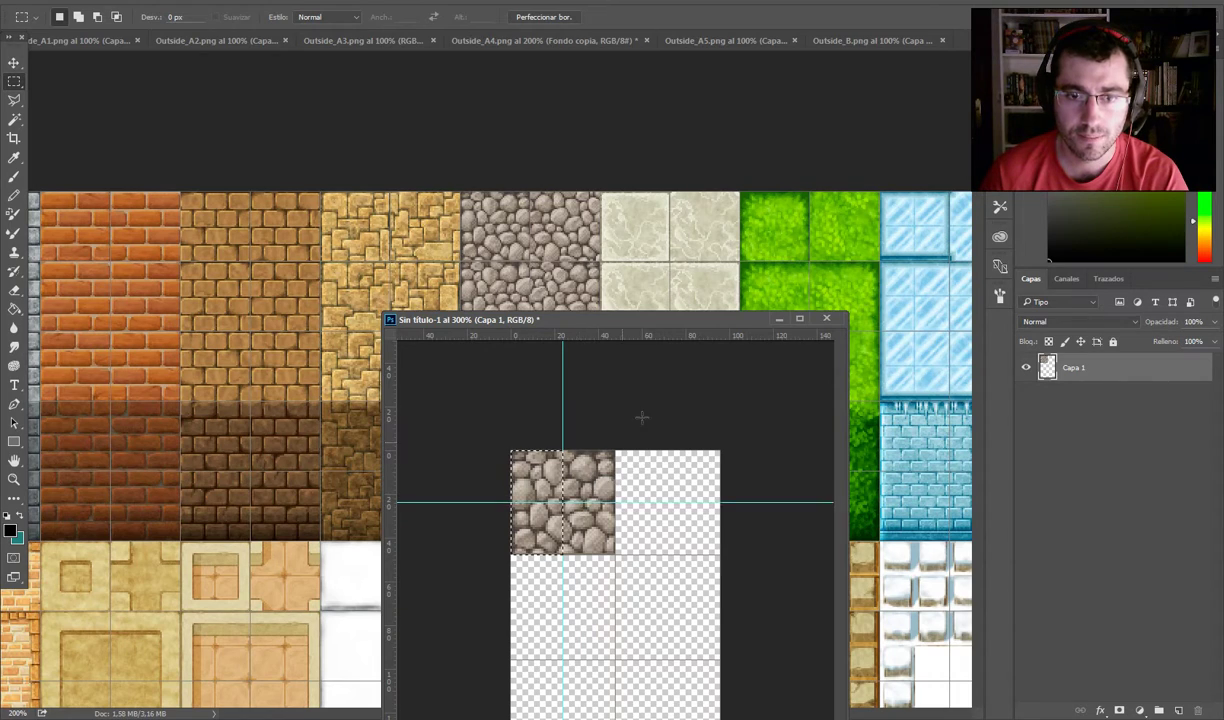
- Copy the tile's upper-left quarter to a new layer and place it directly beneath the tile at the canvas's left edge
left_click_drag(511, 451, 588, 503)
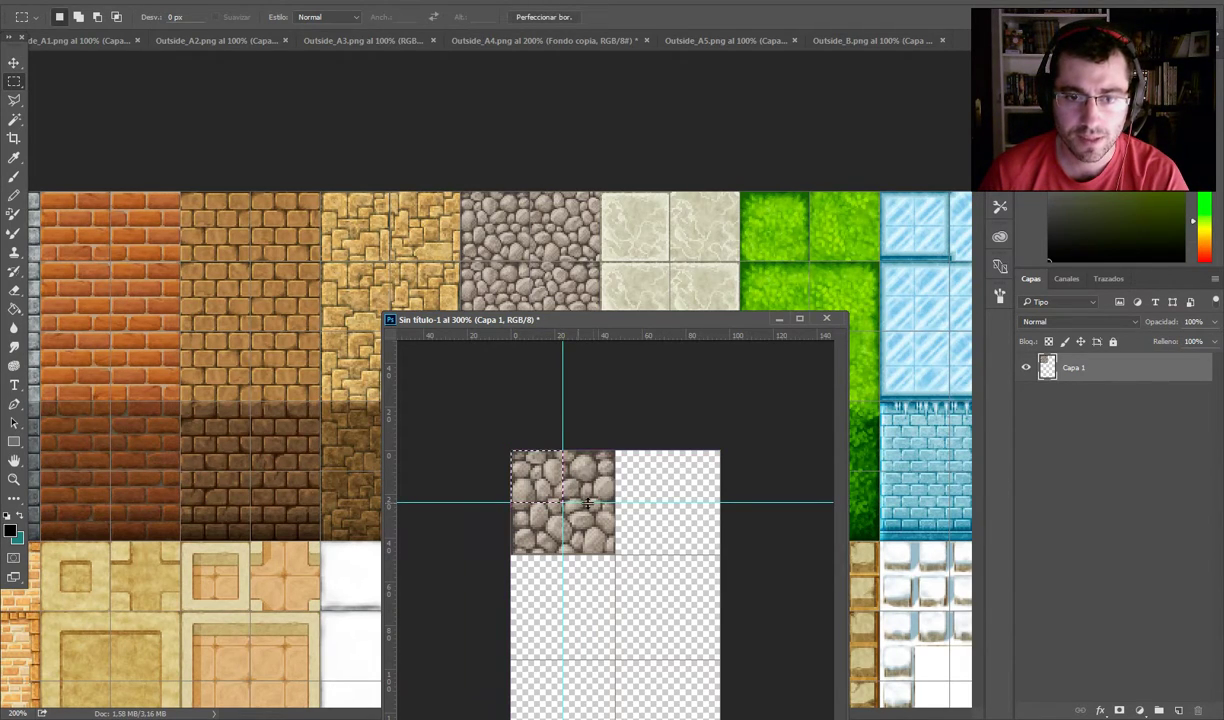
key("ctrl+j")
key("v")
left_click_drag(517, 470, 535, 598)
- Copy the tile's upper-right quarter from Capa 1 to a new layer and place it at the right edge of the second row
left_click(593, 487)
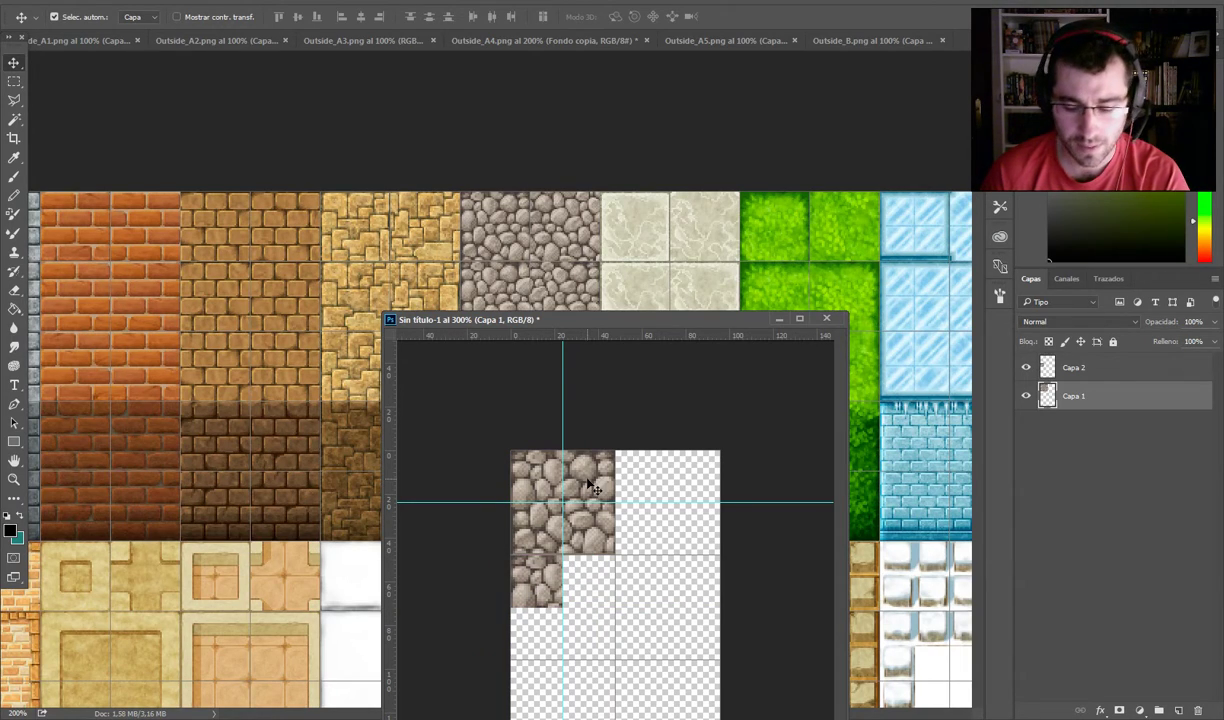
key("m")
left_click_drag(563, 451, 705, 592)
key("ctrl+j")
key("v")
- Copy the tile's lower-right quarter from Capa 1 to a new layer and place it in the canvas's lower-right corner
left_click(576, 517)
key("m")
left_click_drag(563, 501, 615, 555)
key("ctrl+j")
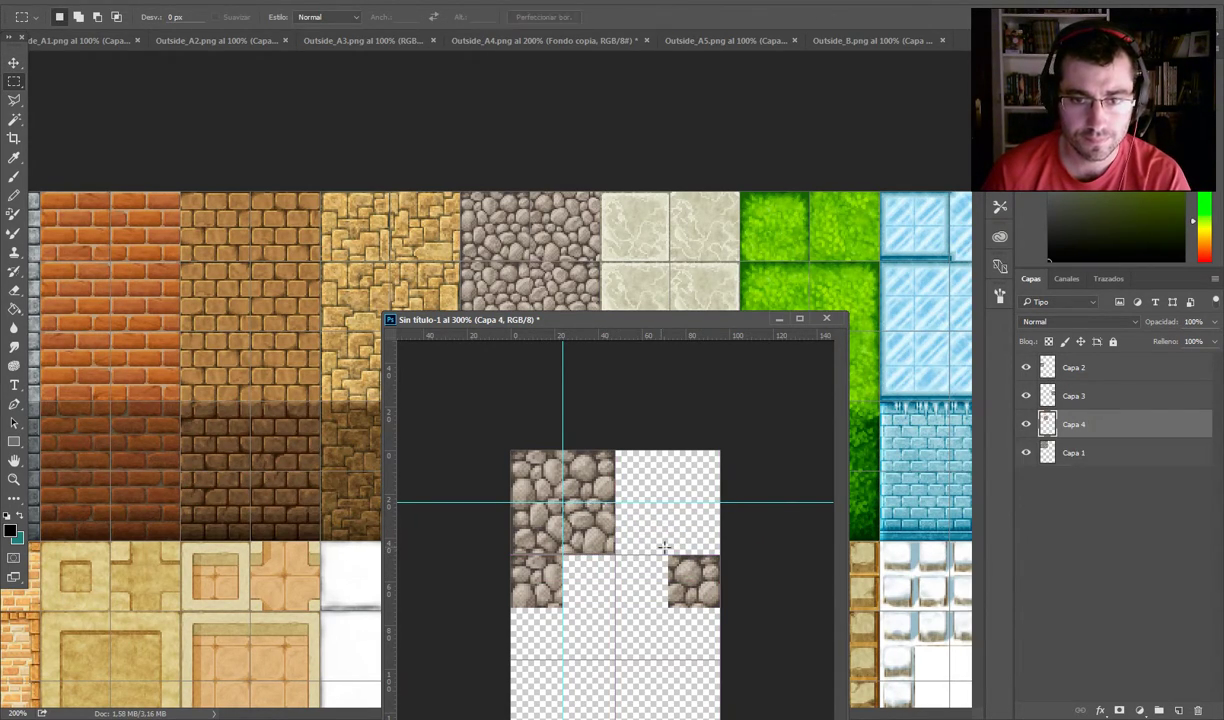
key("v")
left_click_drag(582, 512, 648, 643)
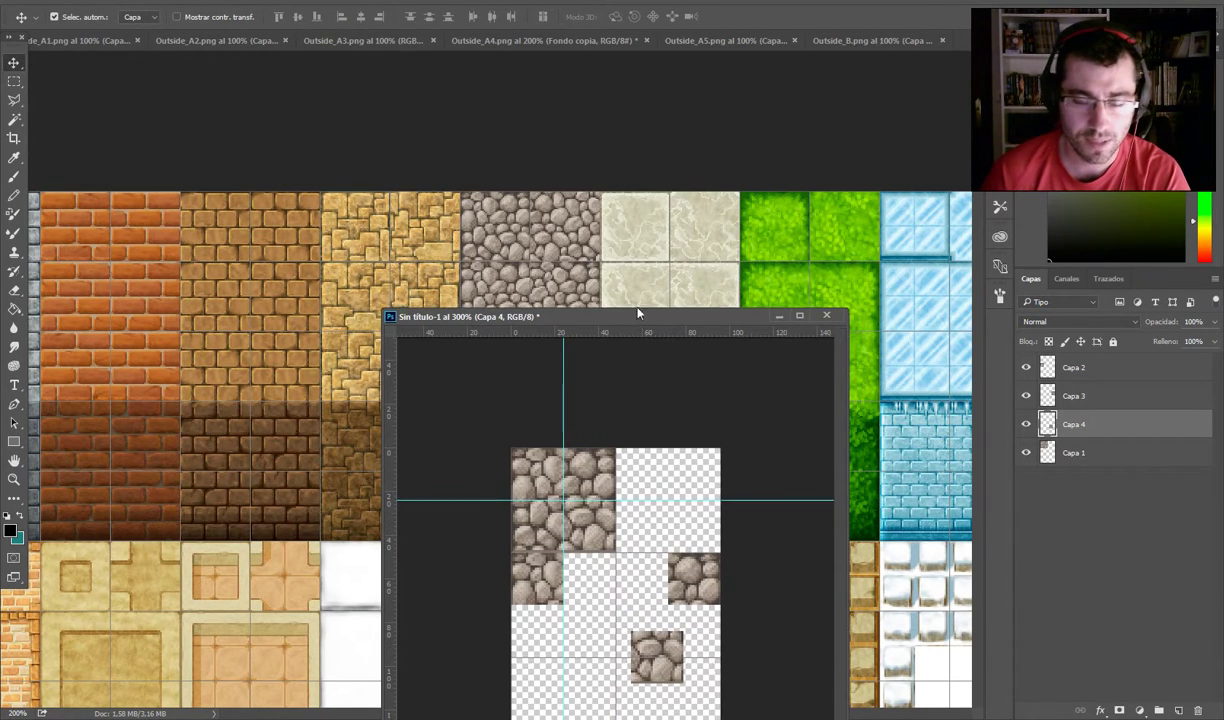
left_click_drag(637, 318, 666, 132)
left_click_drag(694, 486, 731, 565)
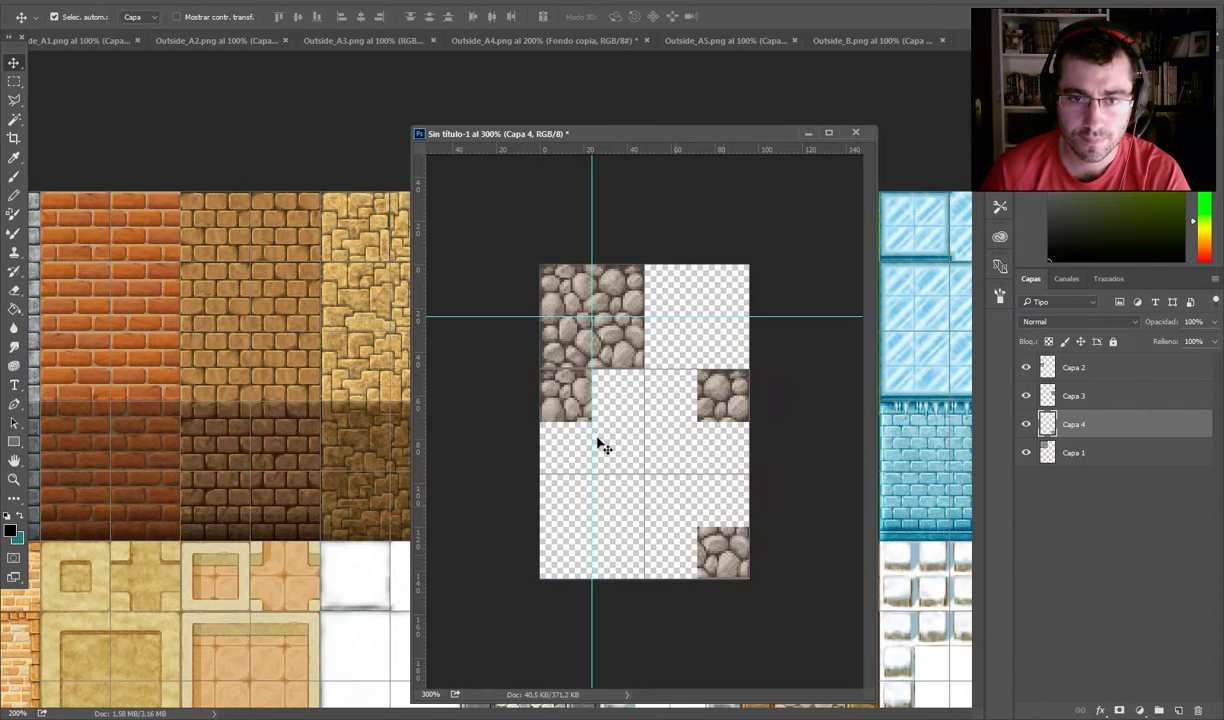
- Copy the tile's lower-left quarter from Capa 1 to a new layer and place it in the canvas's lower-left corner
left_click(575, 348)
key("m")
left_click_drag(540, 317, 578, 553)
key("ctrl+j")
key("v")
left_click_drag(576, 557, 575, 556)
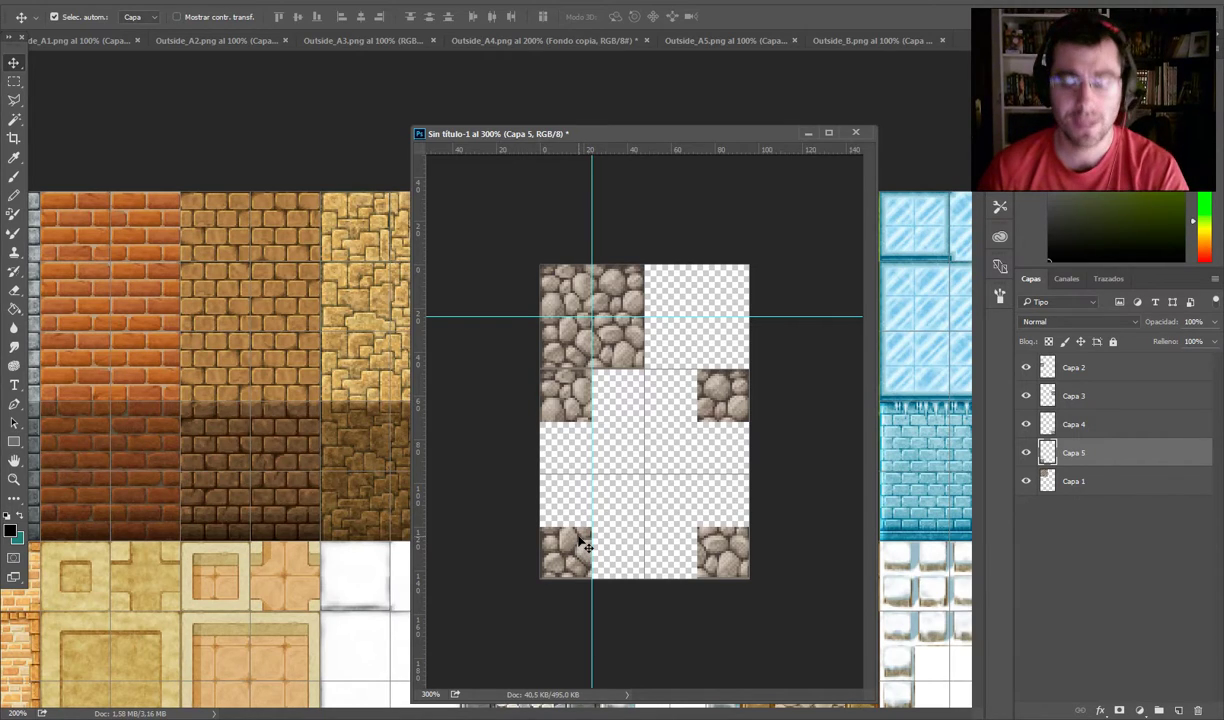
- Mark the middle of the lower-left corner piece with a guide and copy its upper half beneath the upper-left corner piece
key("m")
left_click_drag(536, 526, 594, 555)
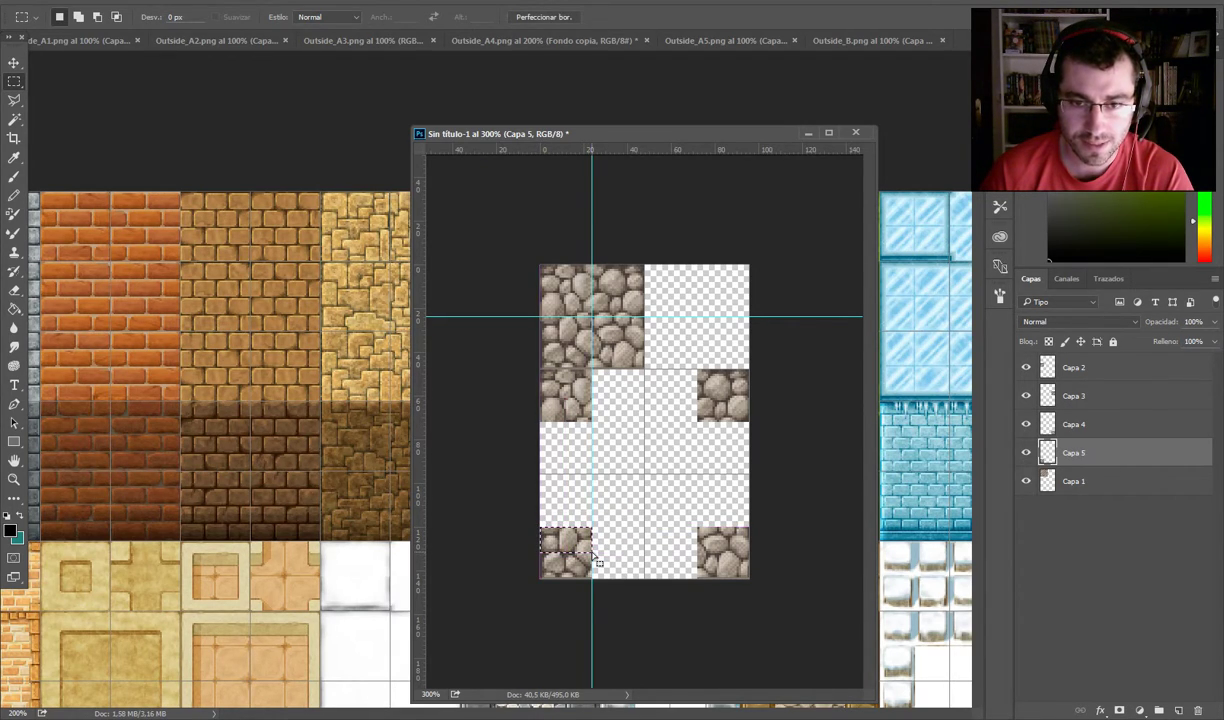
left_click_drag(607, 157, 580, 441)
key("ctrl+j")
key("v")
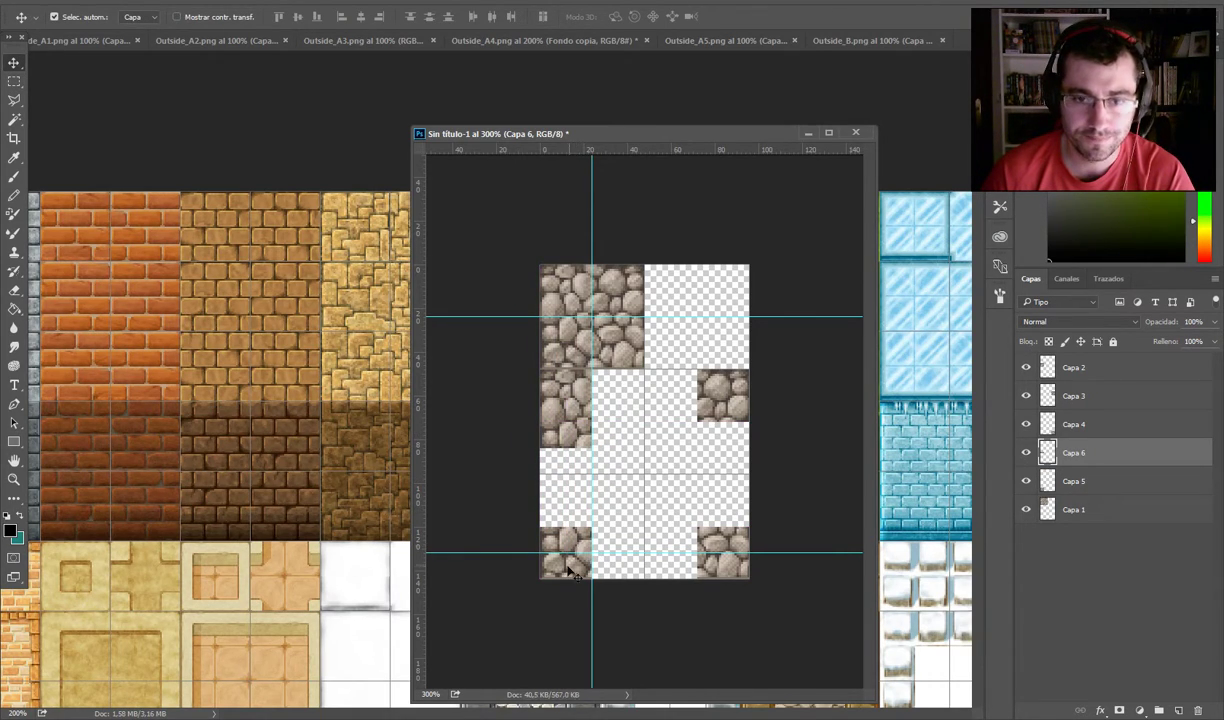
- Copy the lower half of the Capa 2 corner piece to a new layer and place it directly above the lower-left corner piece
left_click(558, 530)
key("m")
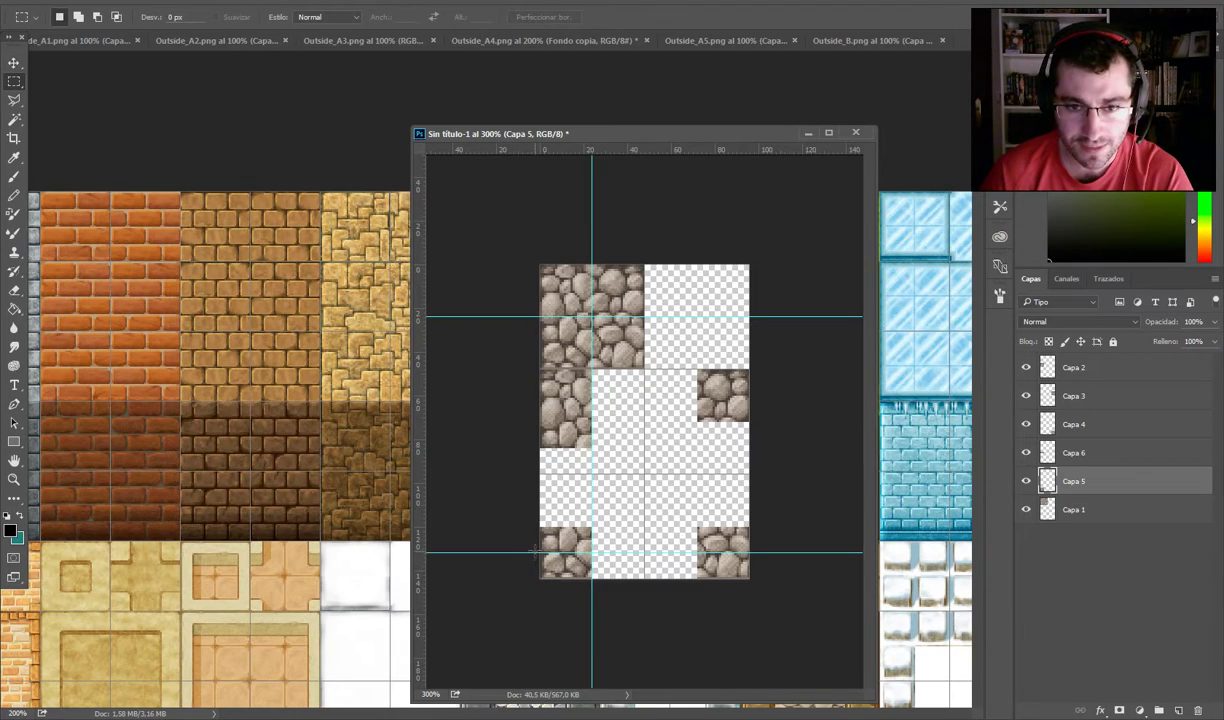
key("v")
left_click(565, 393)
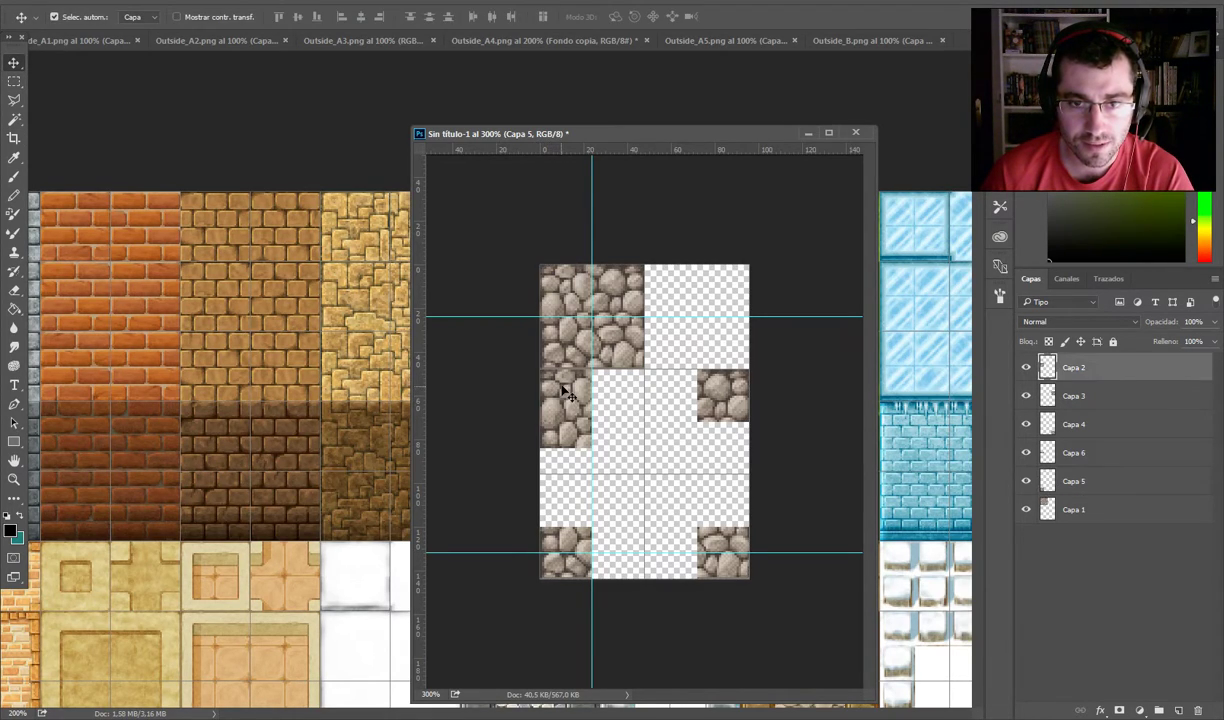
key("m")
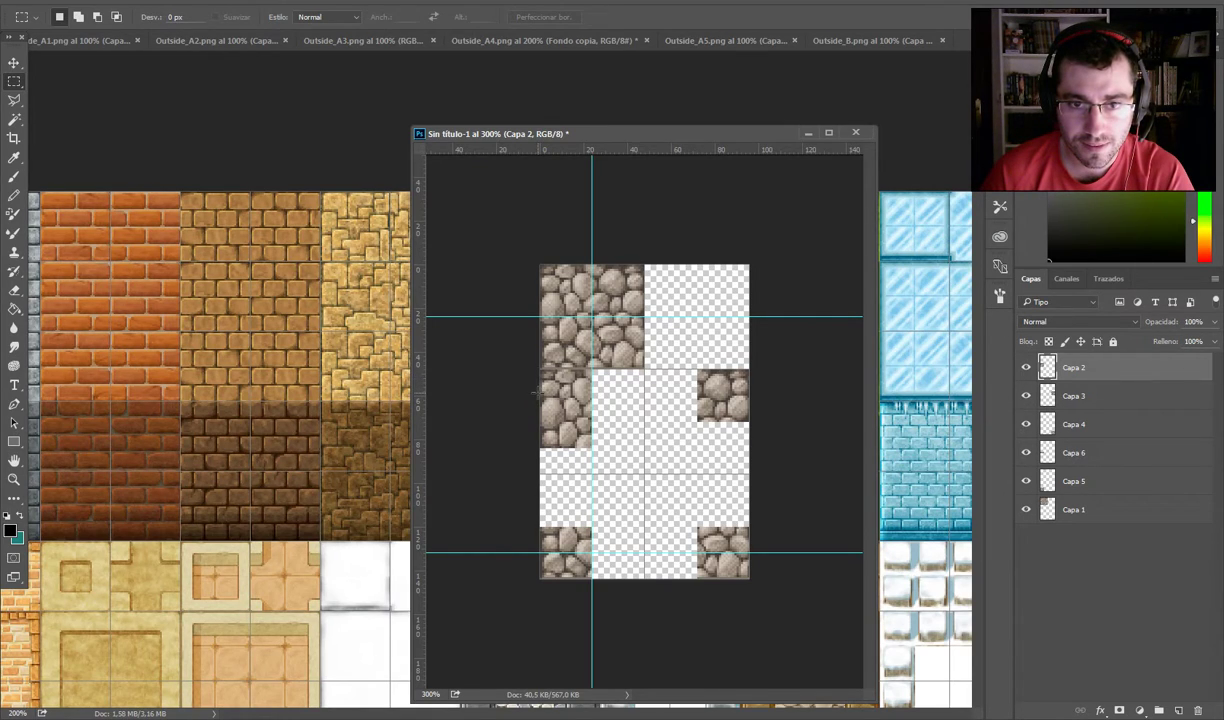
left_click_drag(537, 391, 596, 415)
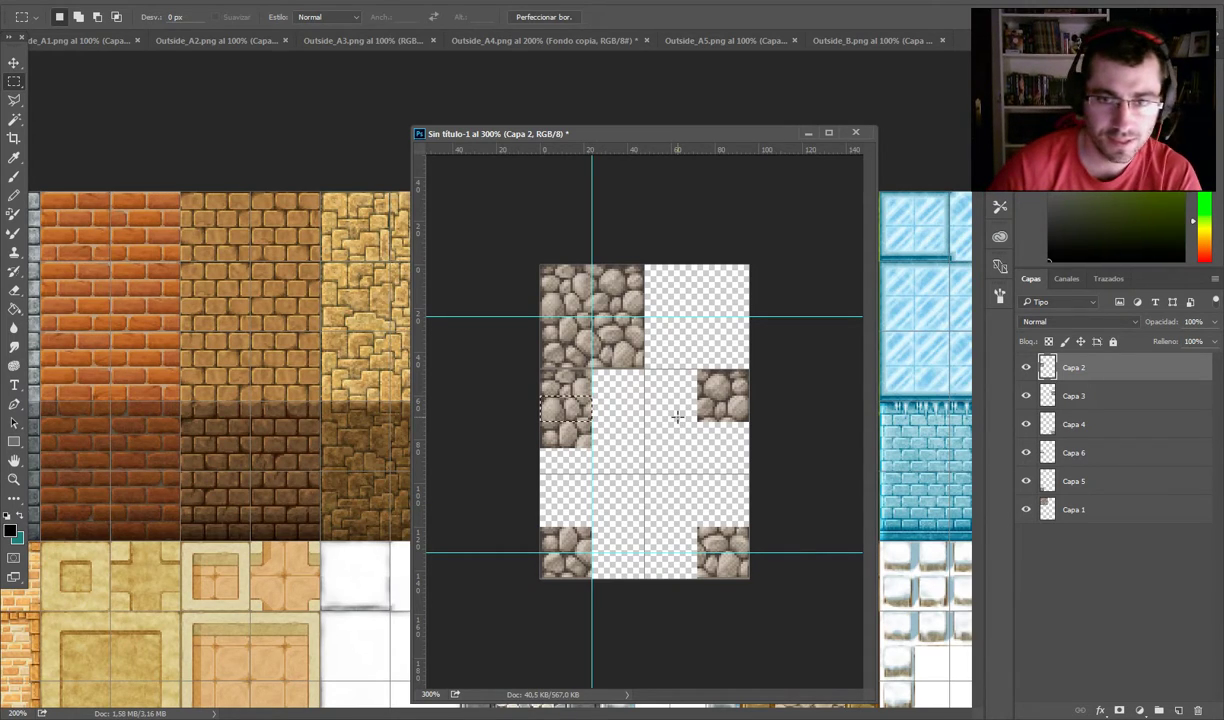
key("ctrl+j")
key("v")
left_click_drag(575, 405, 578, 522)
left_click(659, 490)
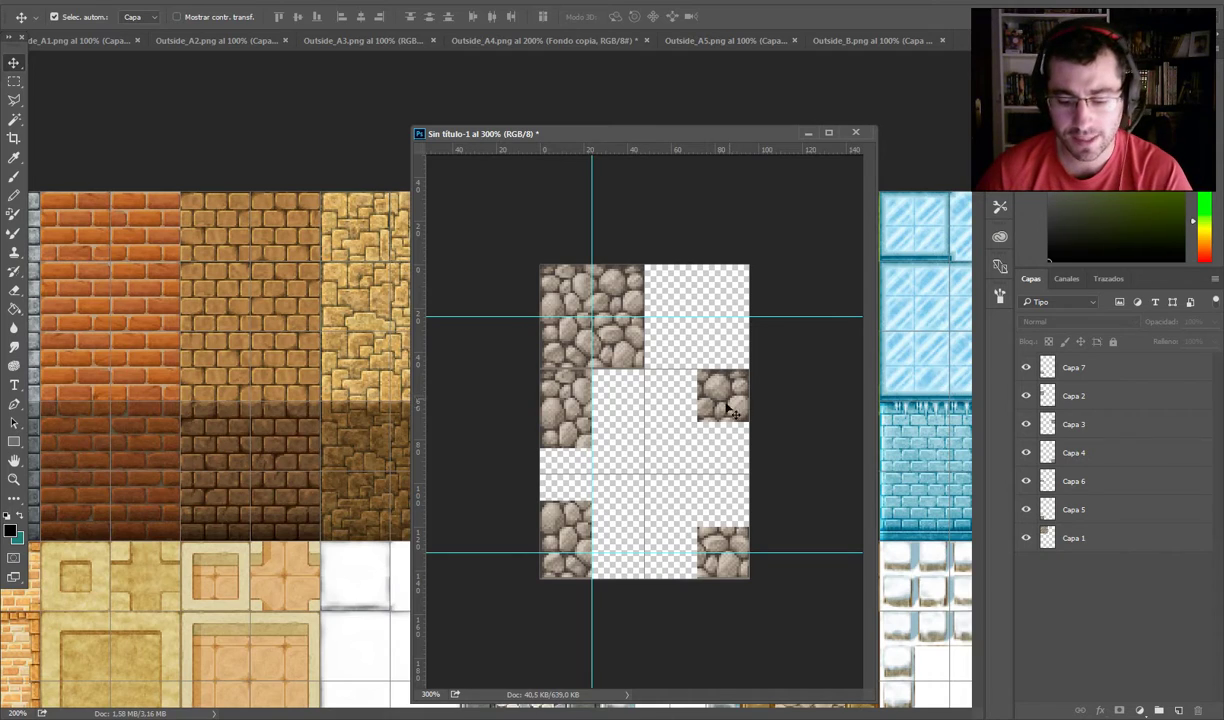
- Brush freehand black outlines on a new layer across the empty space between the stone corner pieces
key("b")
key("ctrl+shift+alt+n")
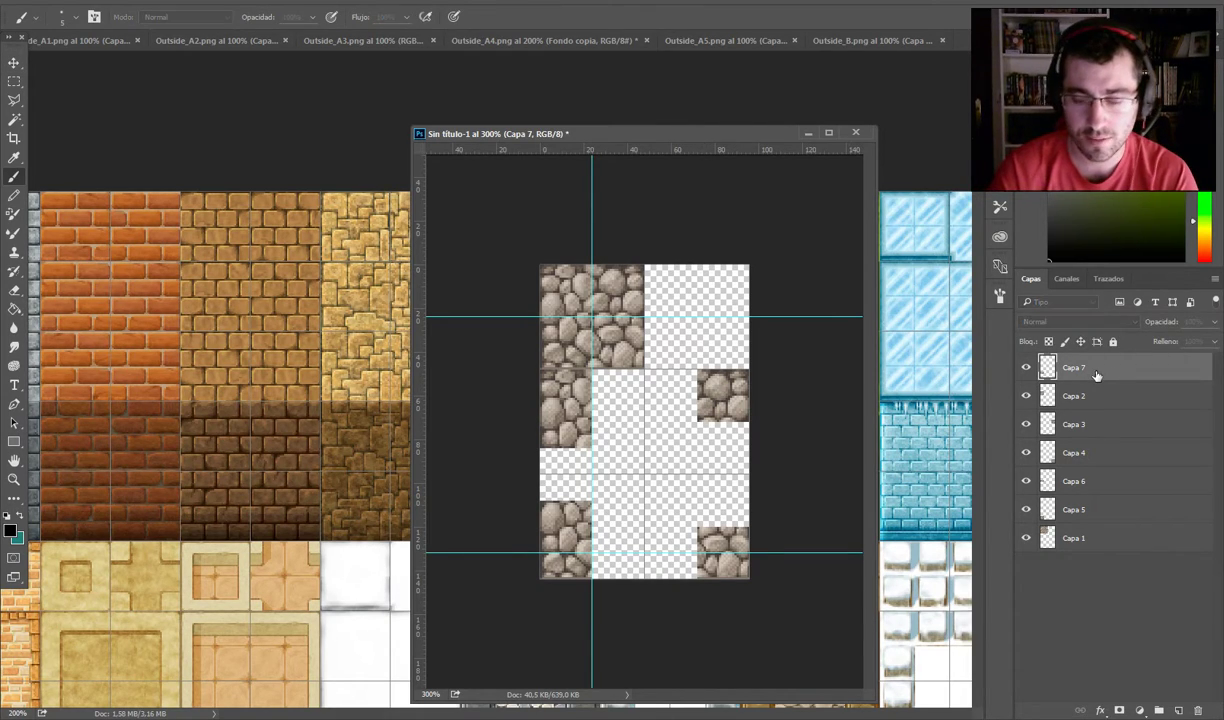
mouse_move(706, 416)
left_mouse_down()
mouse_move(565, 345)
mouse_move(598, 496)
mouse_move(708, 532)
mouse_move(645, 365)
mouse_move(700, 300)
mouse_move(583, 458)
mouse_move(550, 533)
mouse_move(655, 522)
mouse_move(722, 489)
mouse_move(650, 424)
mouse_move(592, 330)
mouse_move(675, 276)
mouse_move(705, 305)
mouse_move(733, 389)
left_mouse_up()
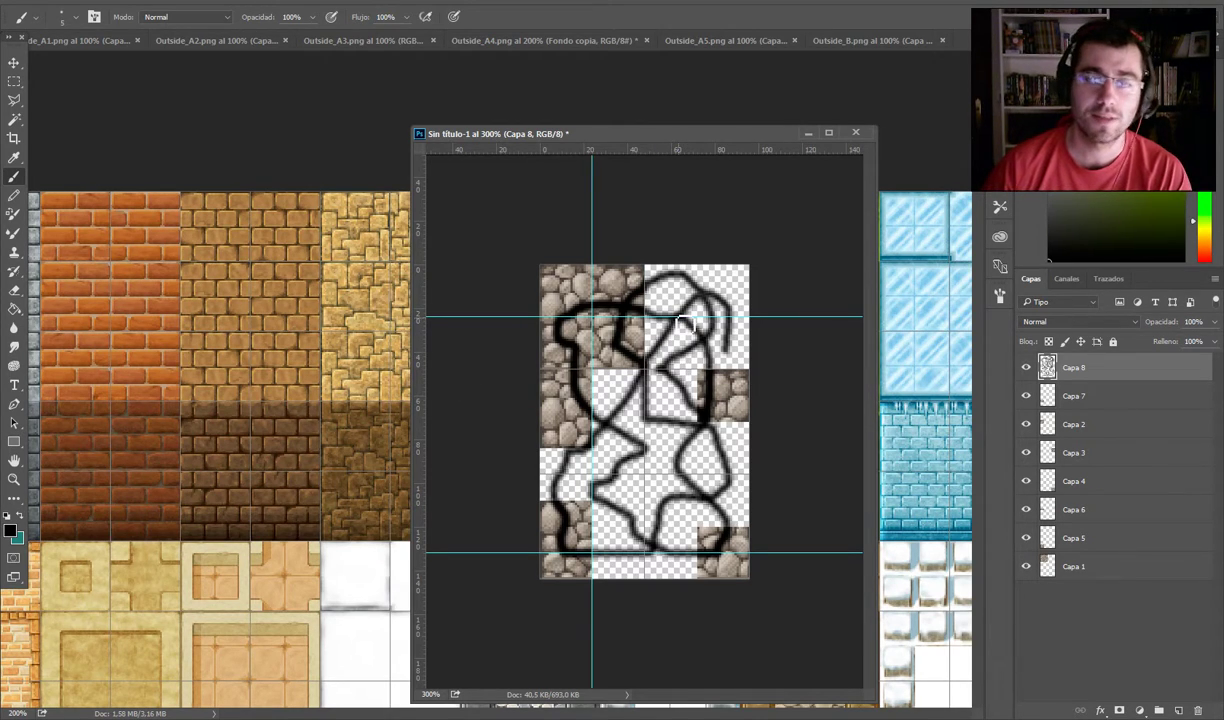
- Clear the black brush outlines from Capa 8
key("ctrl+plus")
key("ctrl+plus")
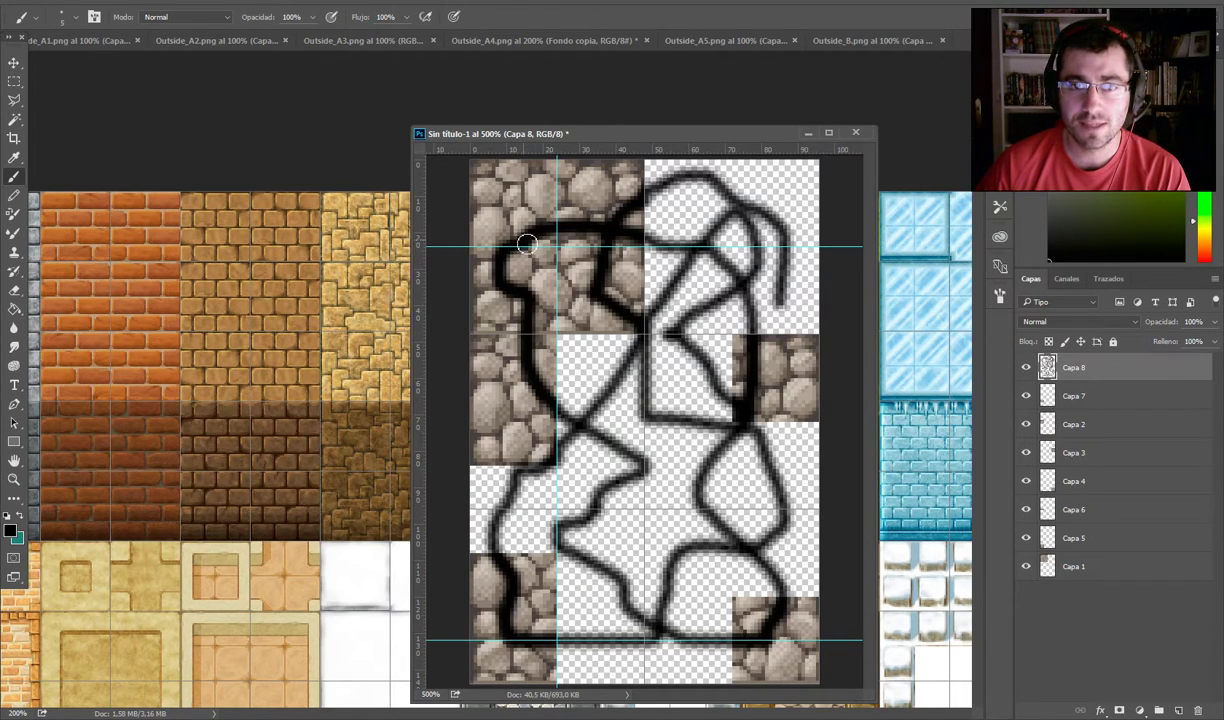
key("v")
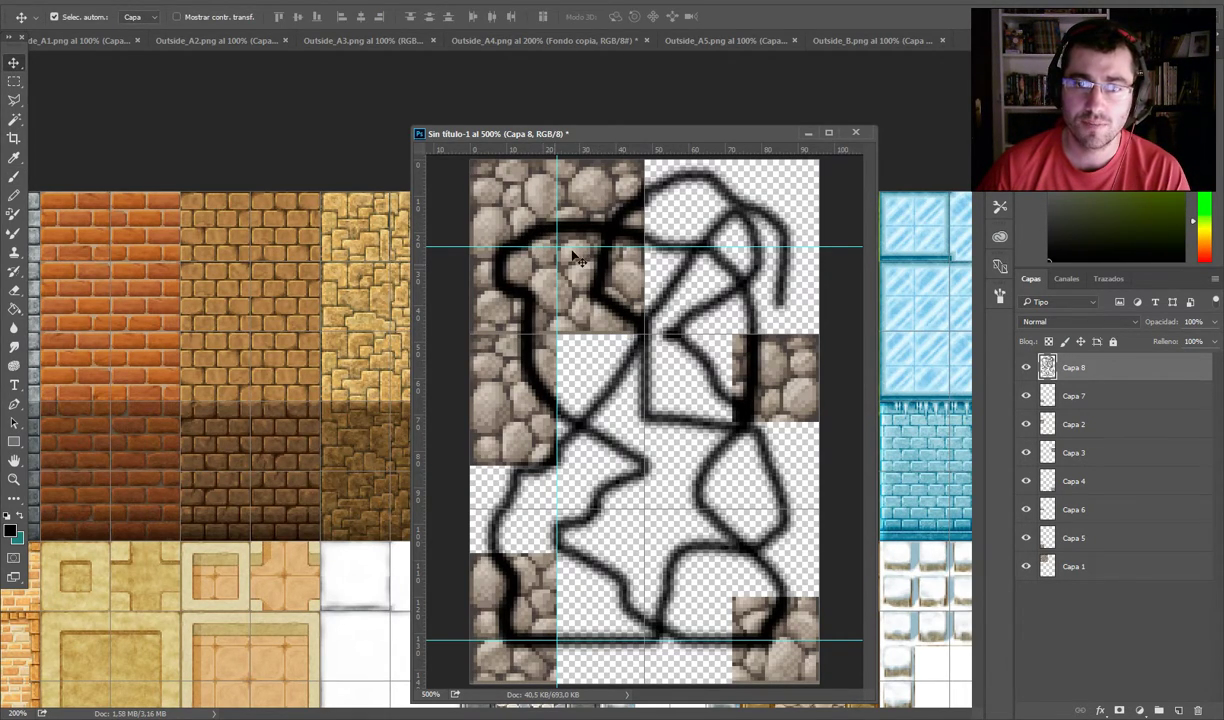
key("Delete")
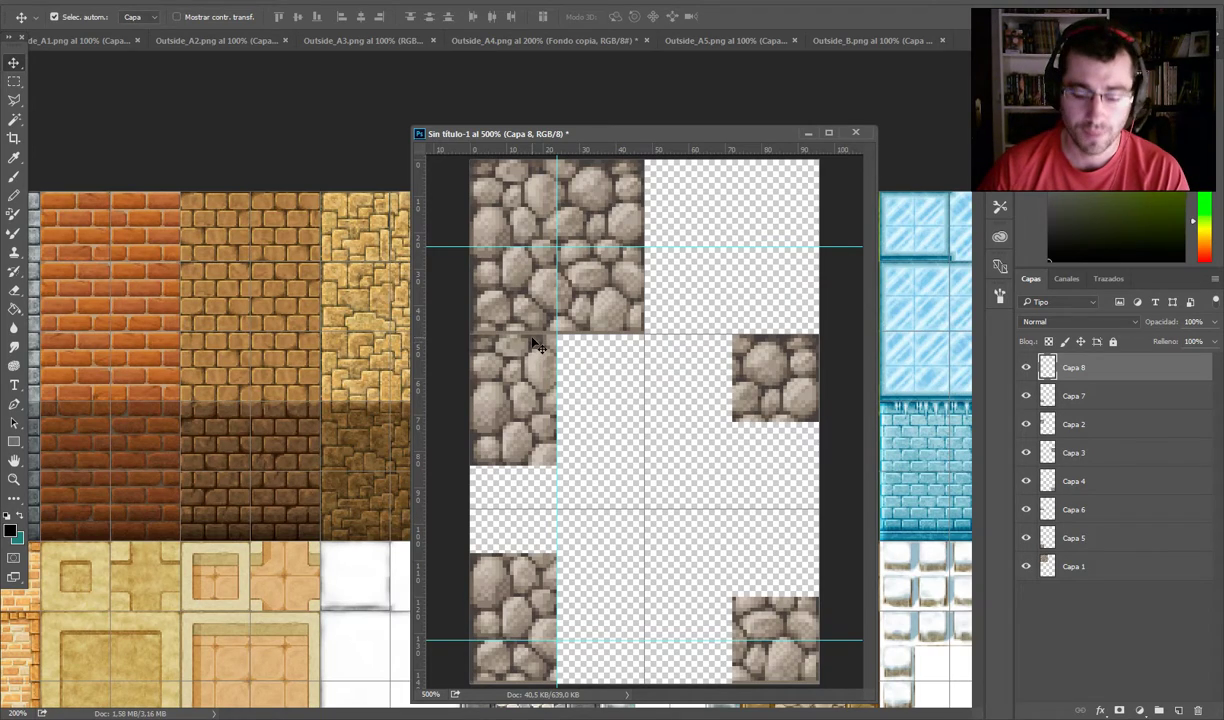
- Brush a freehand black outline on Capa 8 around the stones of the upper-left tile and hide that layer
key("b")
mouse_move(551, 198)
left_mouse_down()
mouse_move(477, 199)
mouse_move(545, 290)
mouse_move(588, 190)
mouse_move(530, 185)
left_mouse_up()
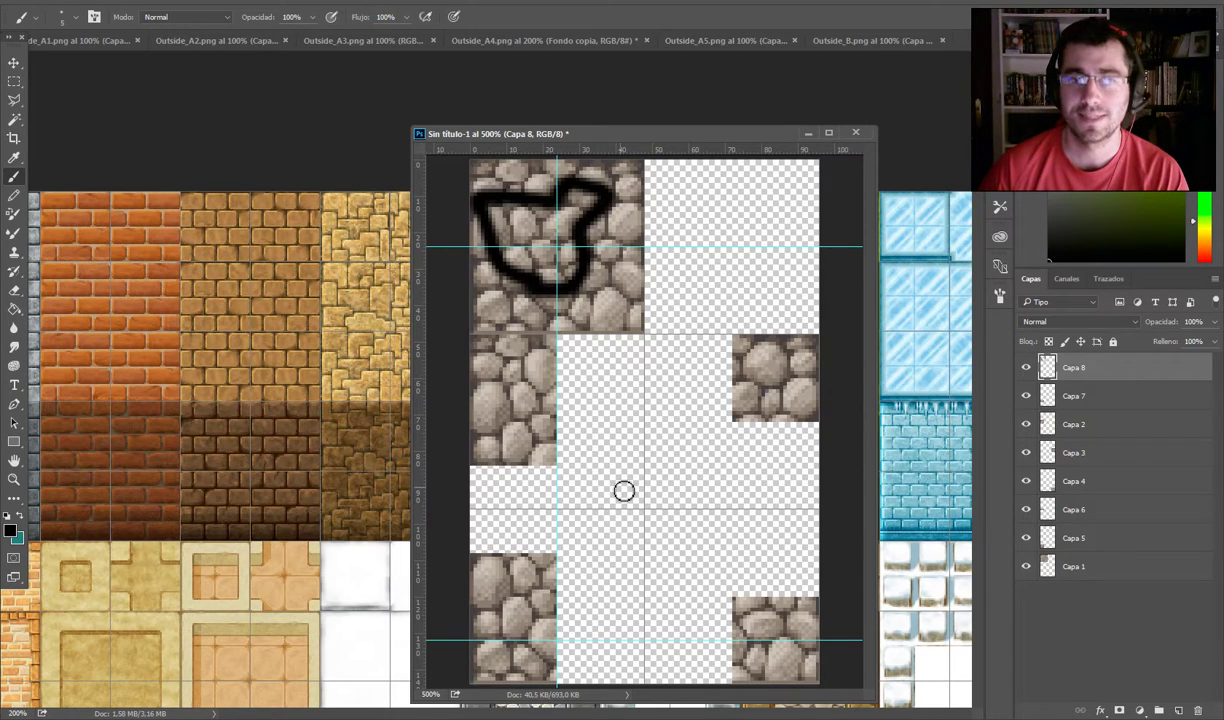
key("ctrl+minus")
key("ctrl+minus")
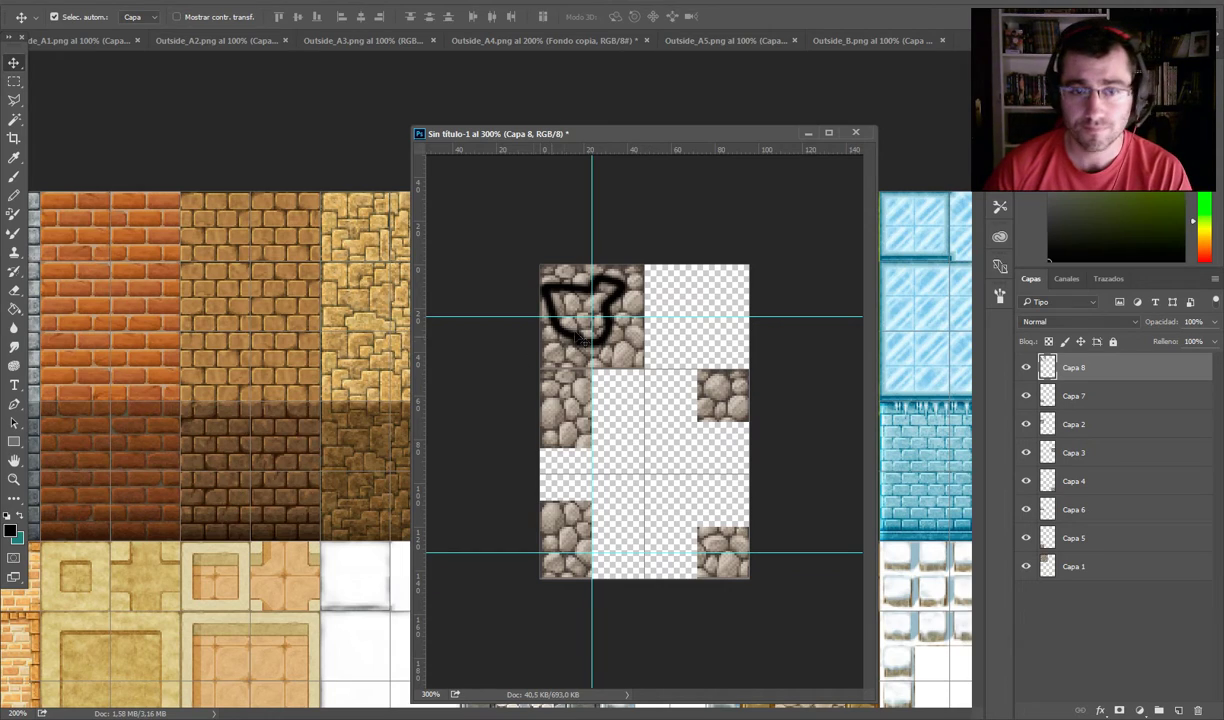
left_click(555, 328)
left_click(592, 275)
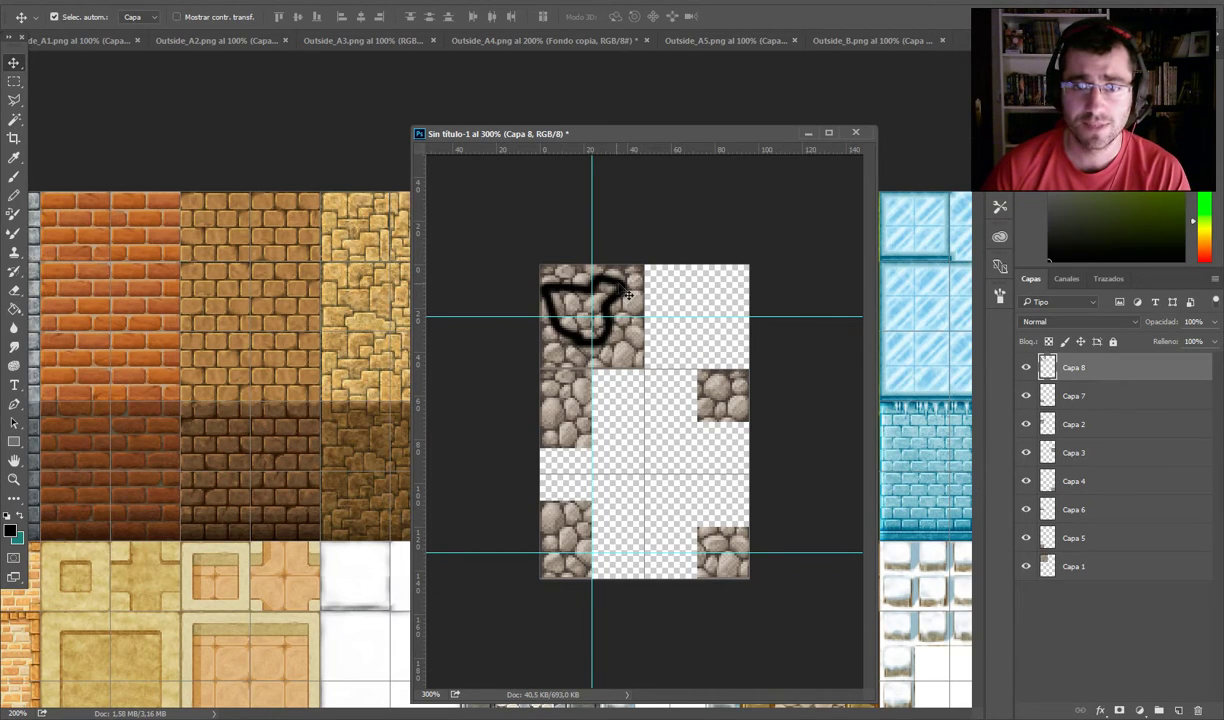
left_click(1025, 368)
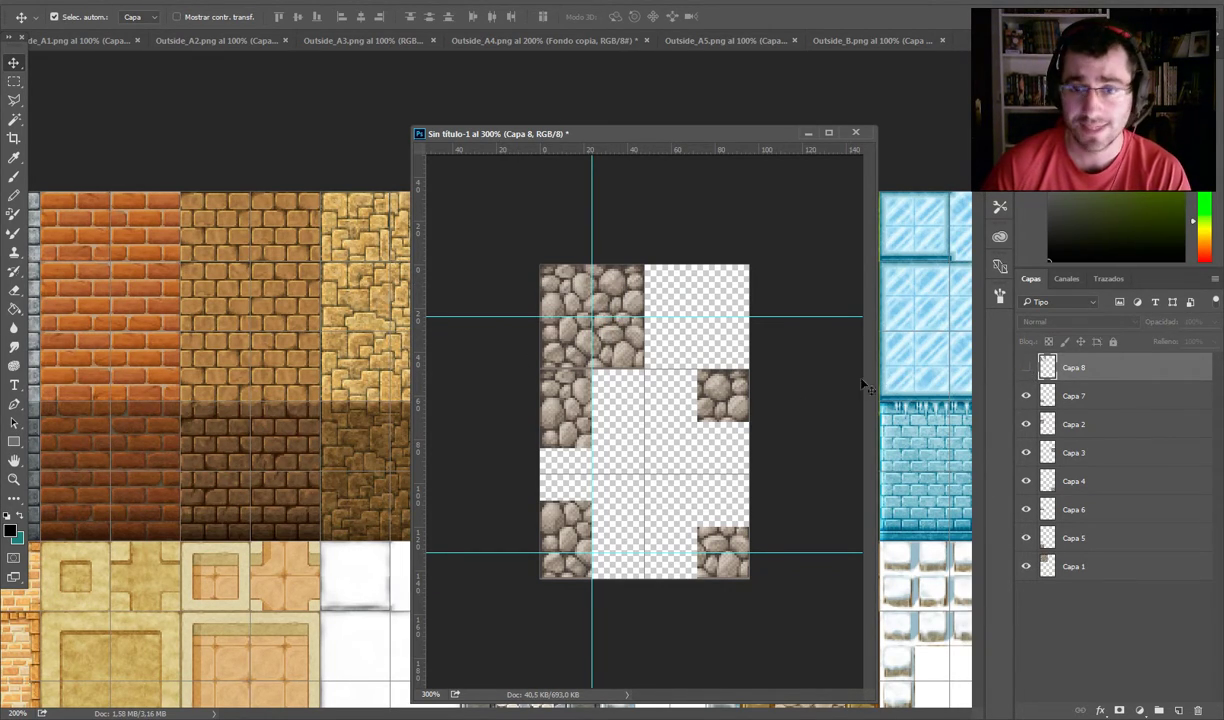
left_click(818, 391)
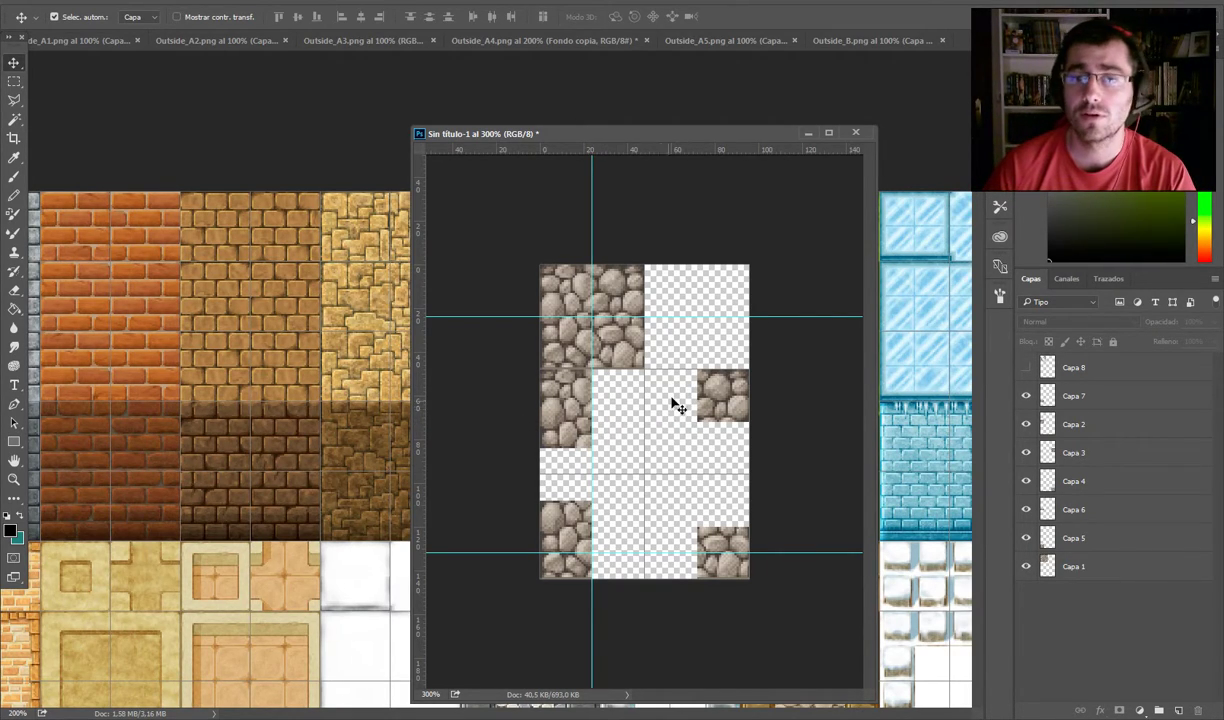
- Close the Sin título-1 document without saving and clear the selection in Outside_A4.png
left_click(856, 133)
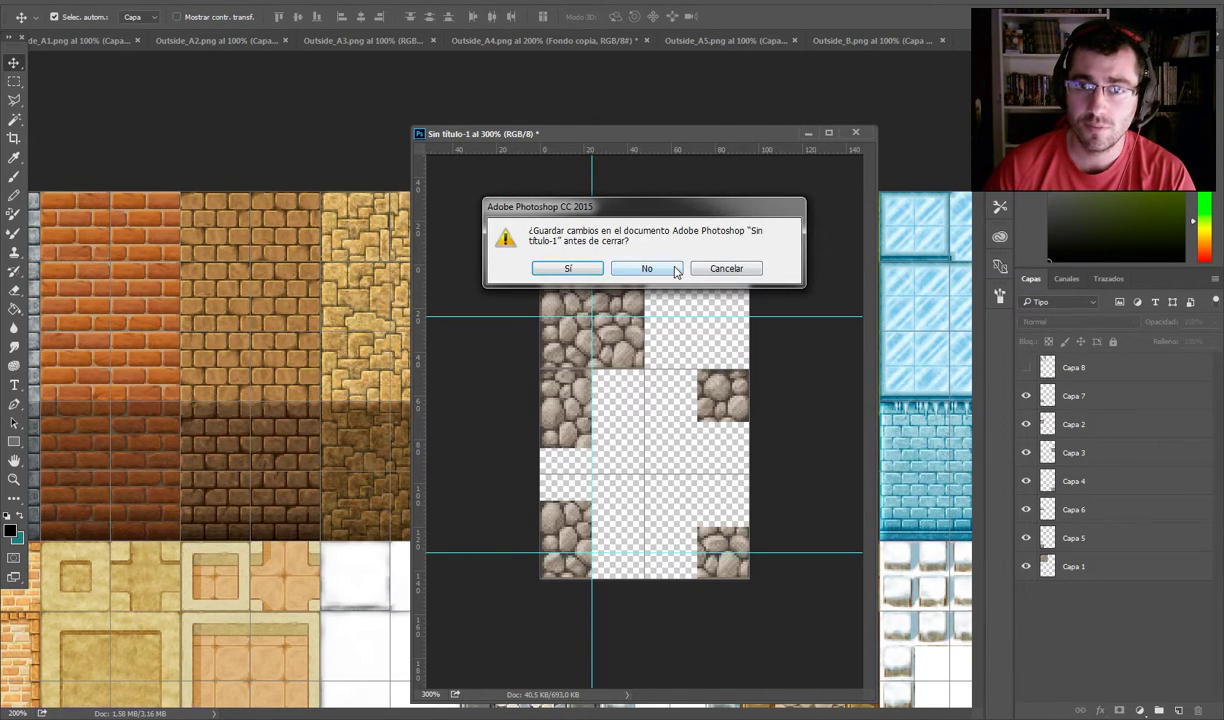
left_click(675, 270)
left_click(675, 270)
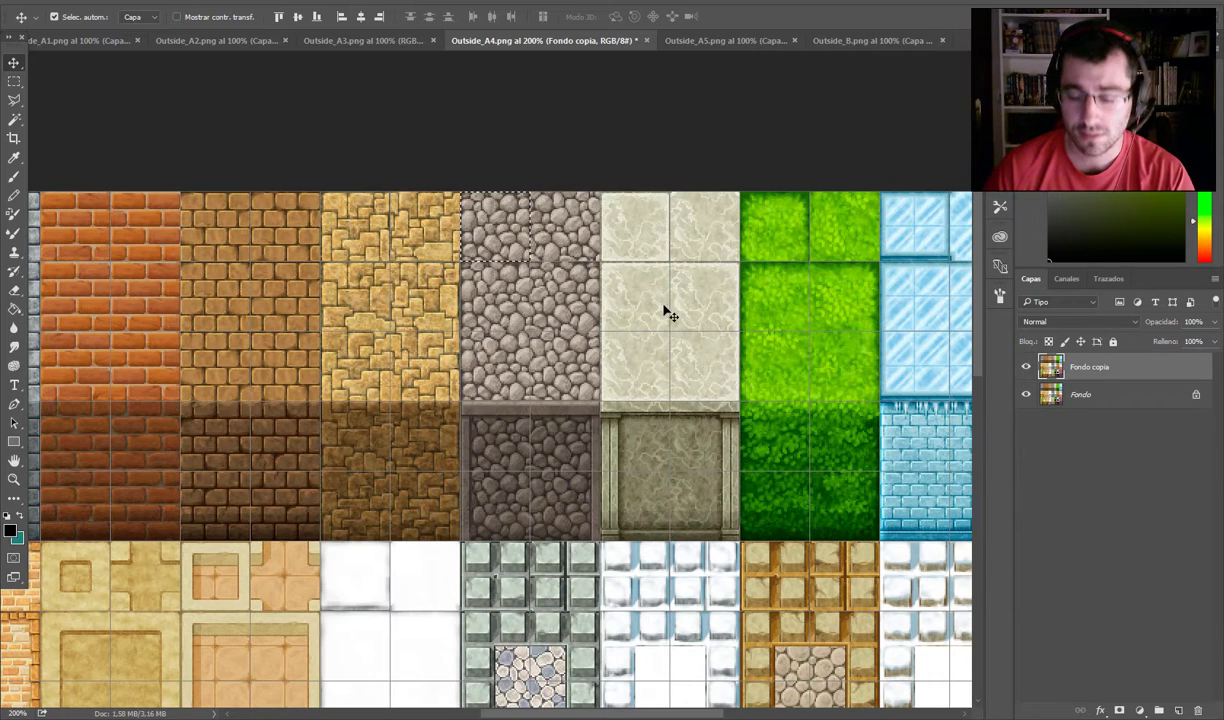
key("m")
key("ctrl+d")
key("ctrl+minus")
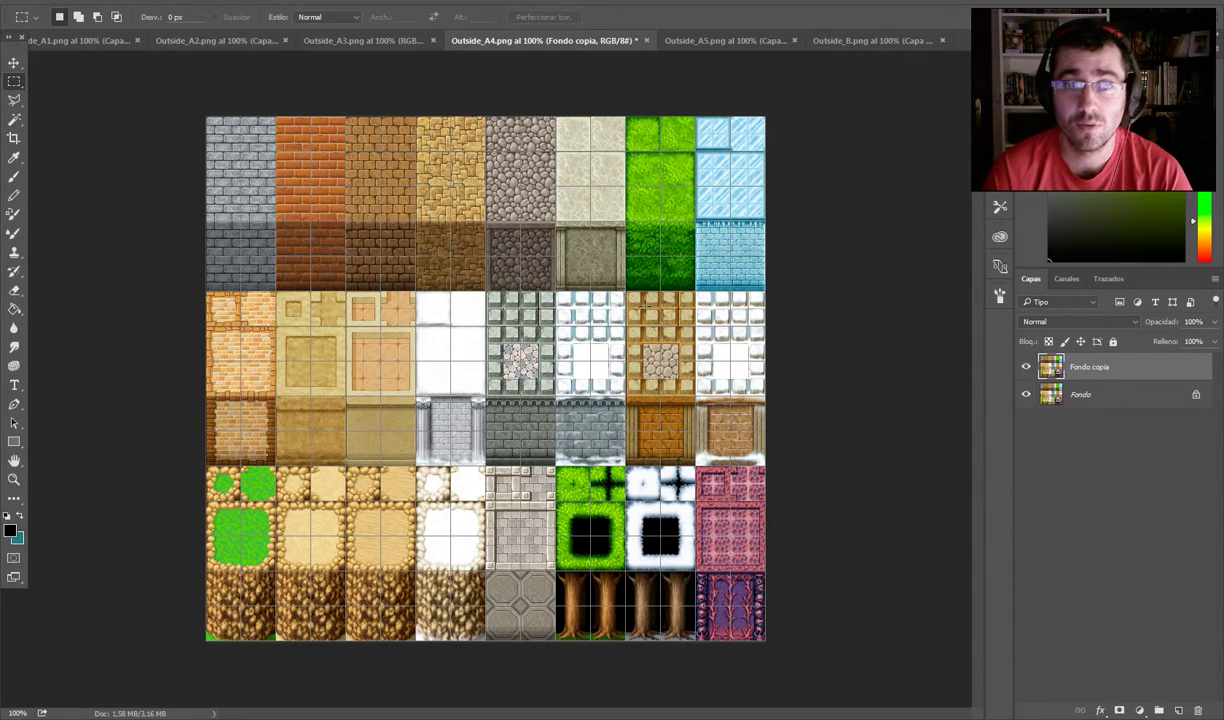
left_click(14, 62)
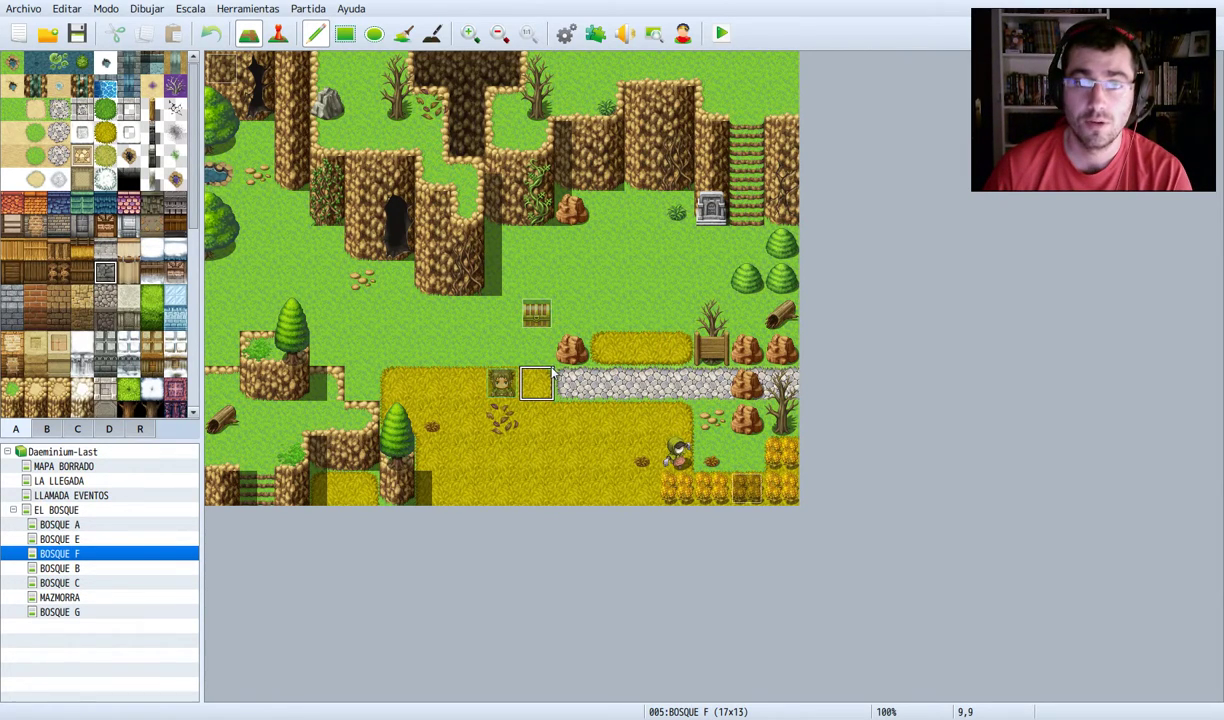
- Switch to RPG Maker and put the BOSQUE F map into event mode
left_click(279, 34)
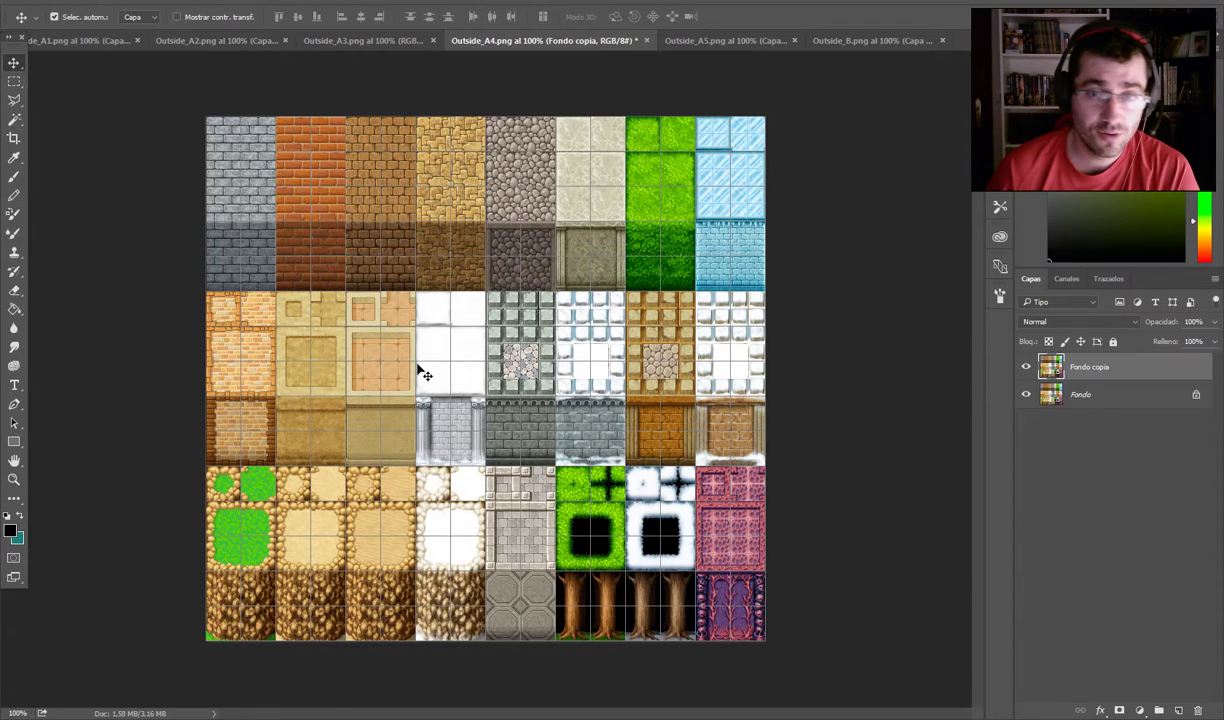
- Return to Photoshop and view the Outside_A5.png tileset followed by Outside_B.png
left_click(697, 41)
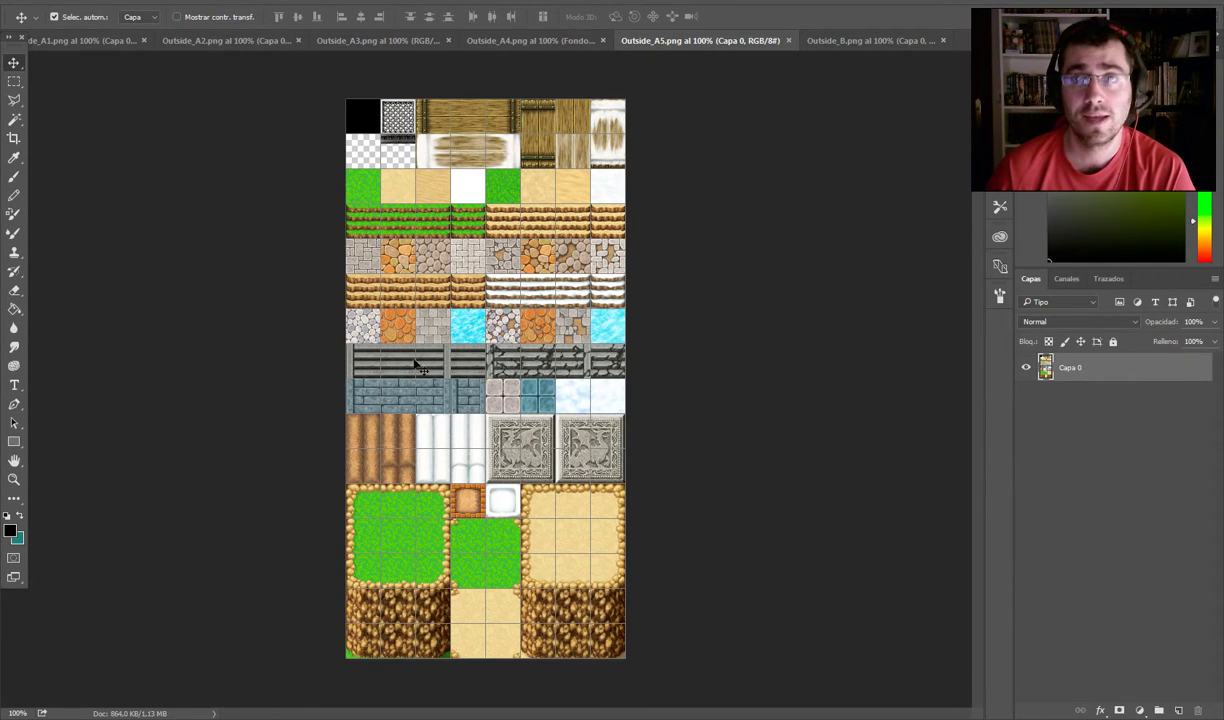
left_click(890, 41)
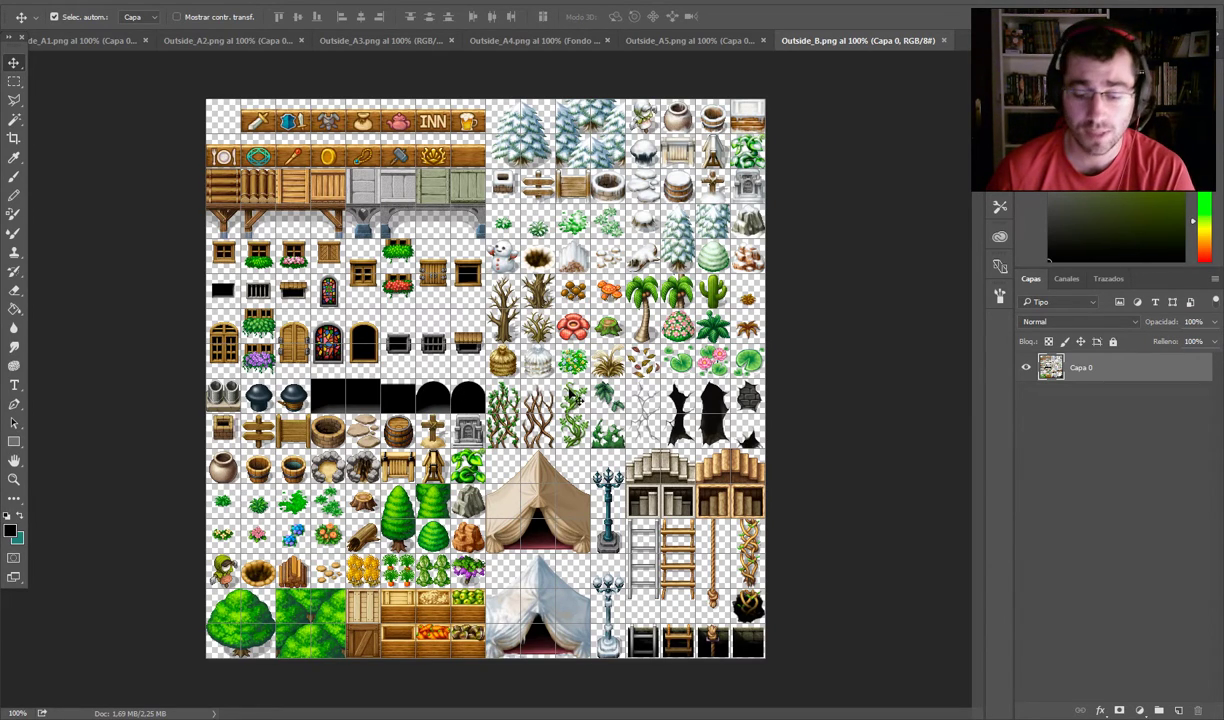
- Marquee-select the dry bush tile in Outside_B.png, and replace that selection with the row of three chimney tiles
key("m")
left_click_drag(521, 313, 556, 347)
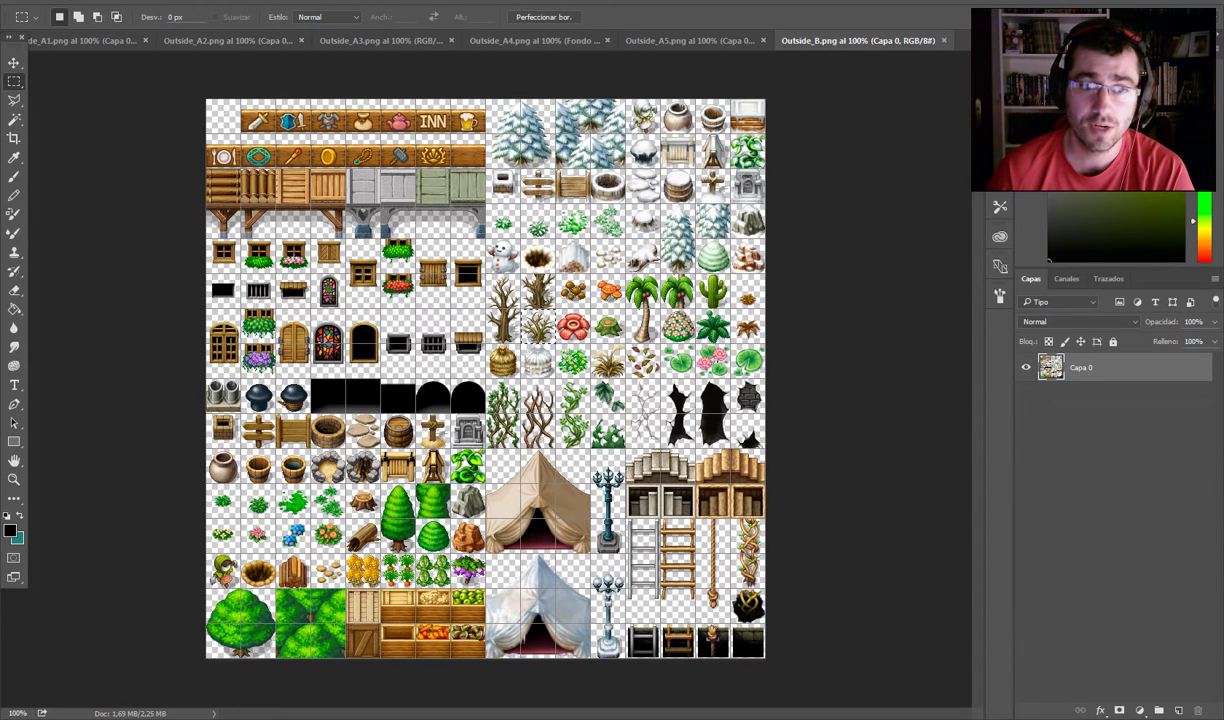
left_click_drag(323, 381, 277, 350)
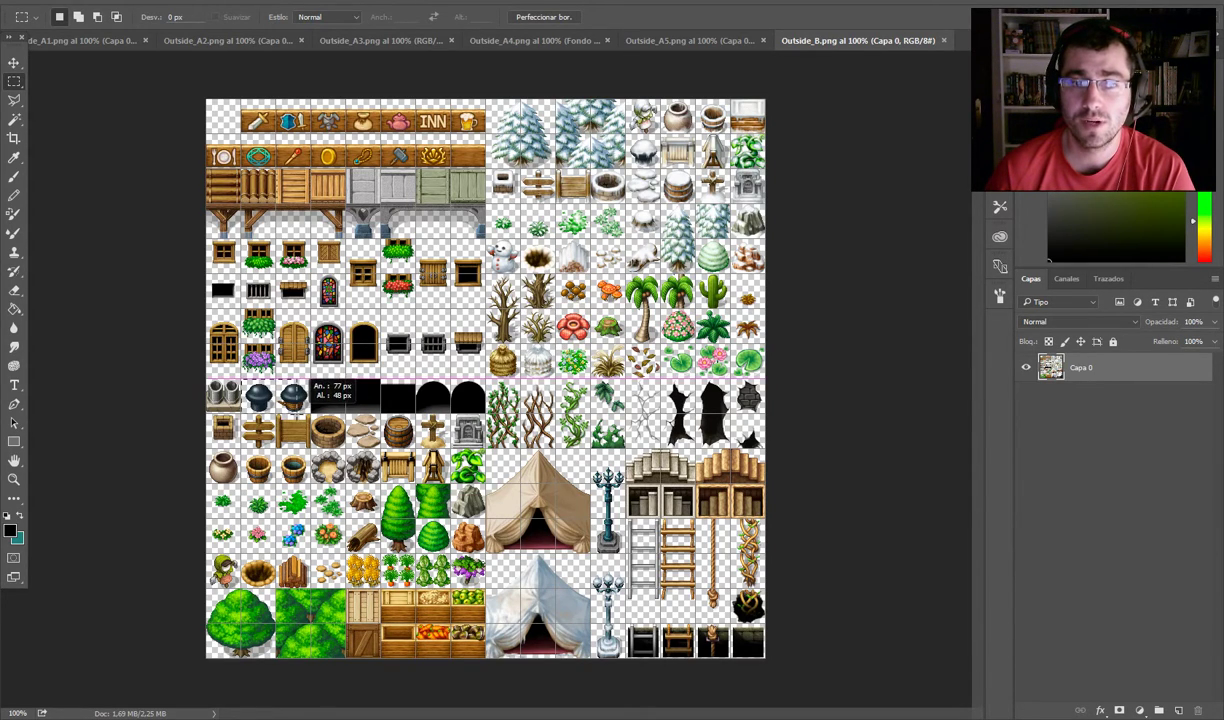
left_click_drag(203, 410, 206, 411)
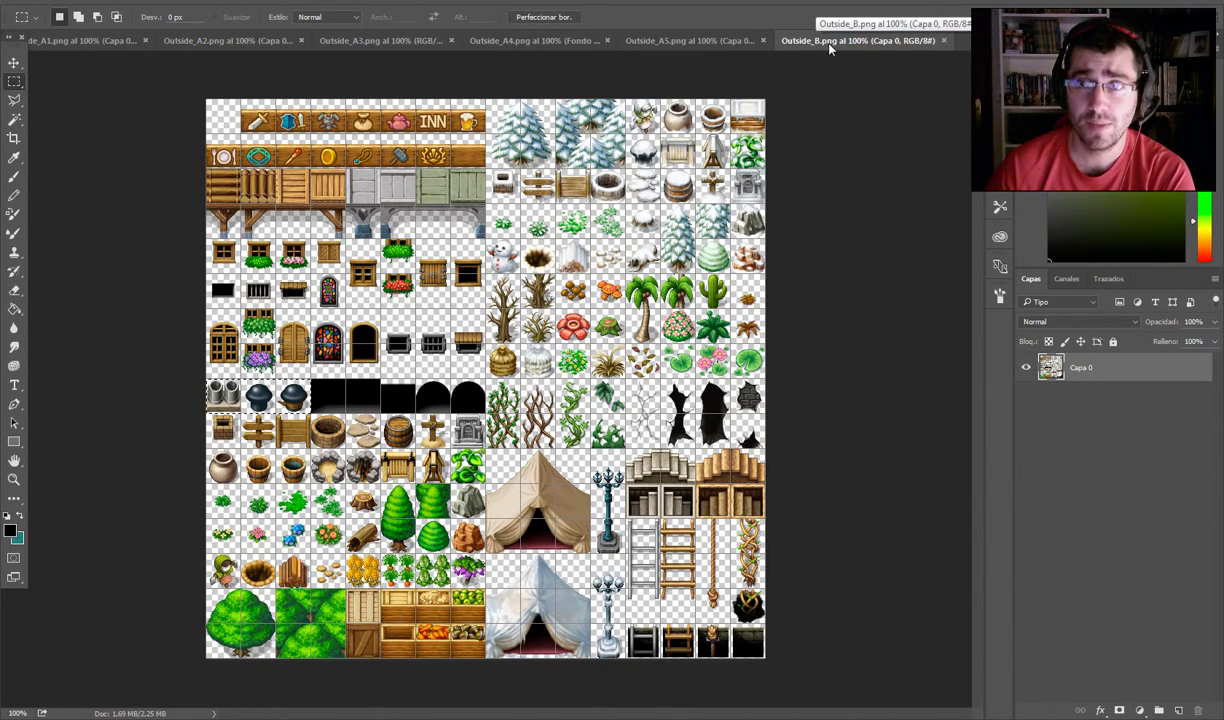
- Switch to RPG Maker and look through the map's tile palette, ending with the objects of tileset B
key("alt+Tab")
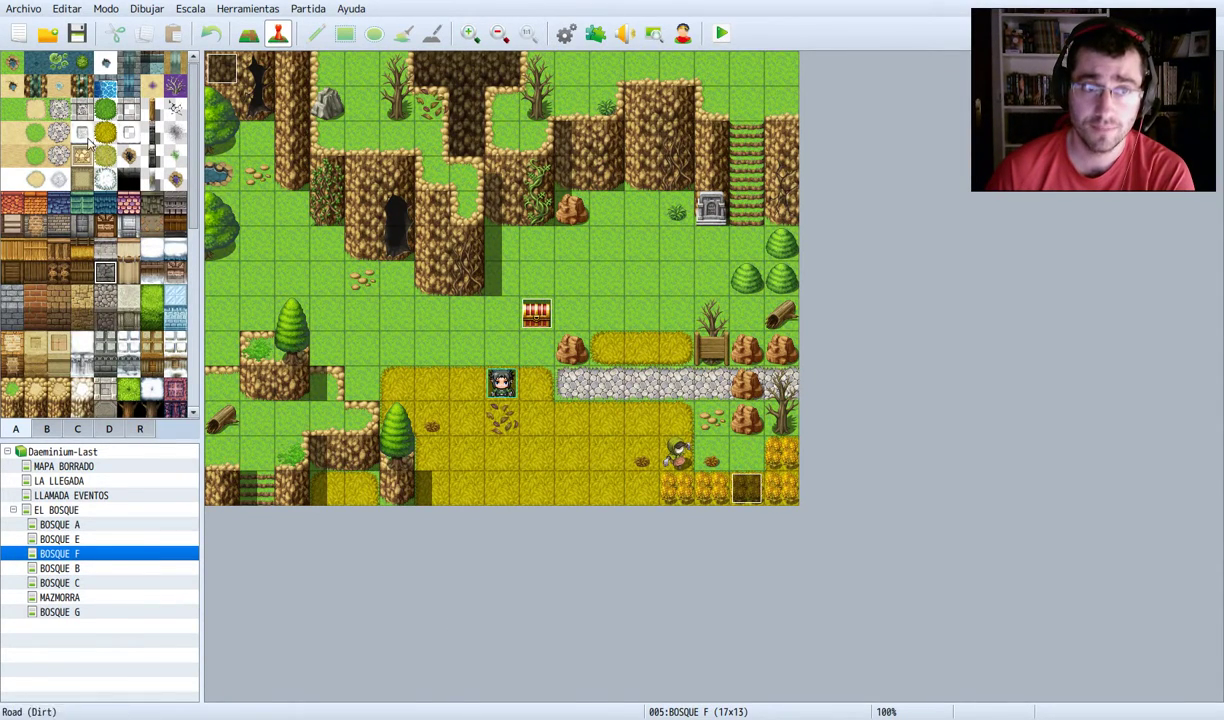
scroll(60, 411, "down", 5)
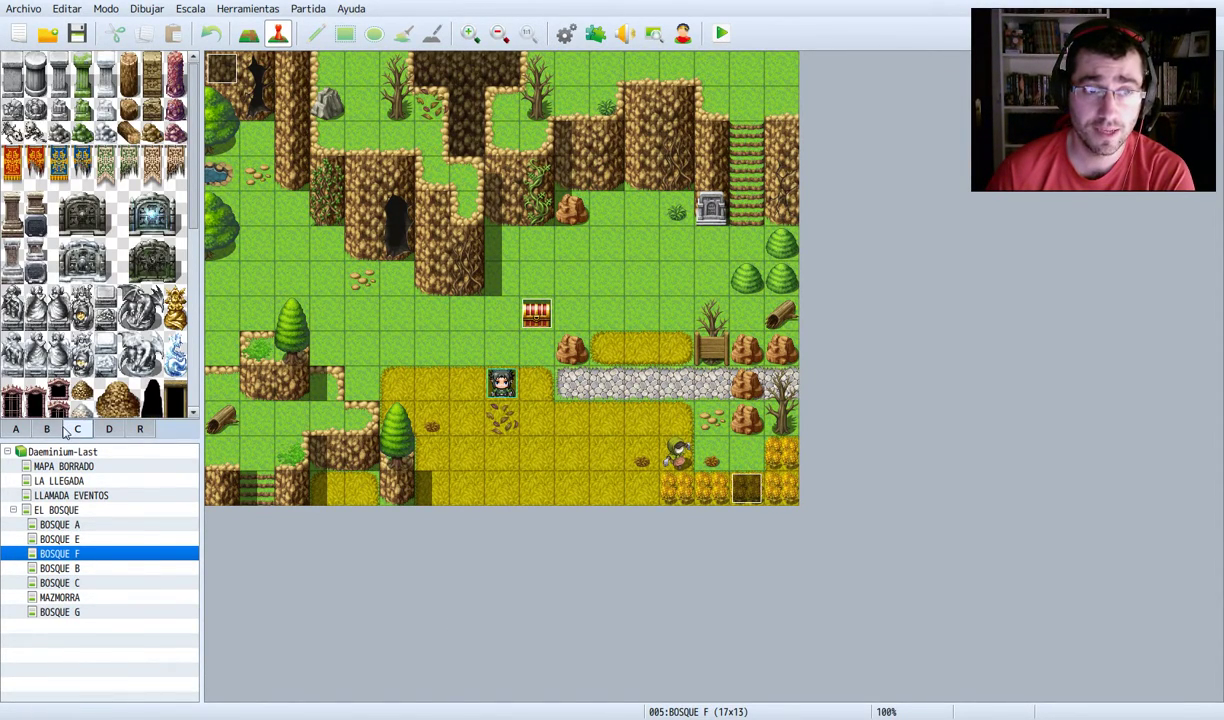
left_click(46, 429)
scroll(100, 300, "down", 3)
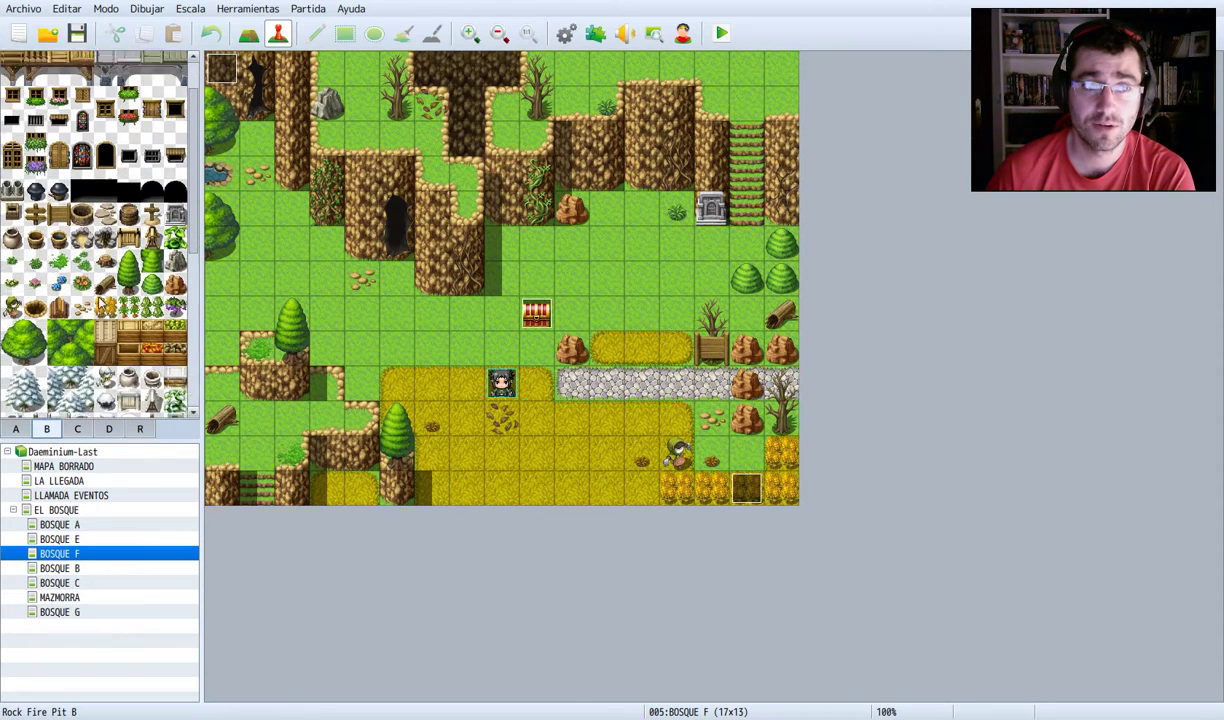
scroll(90, 205, "up", 3)
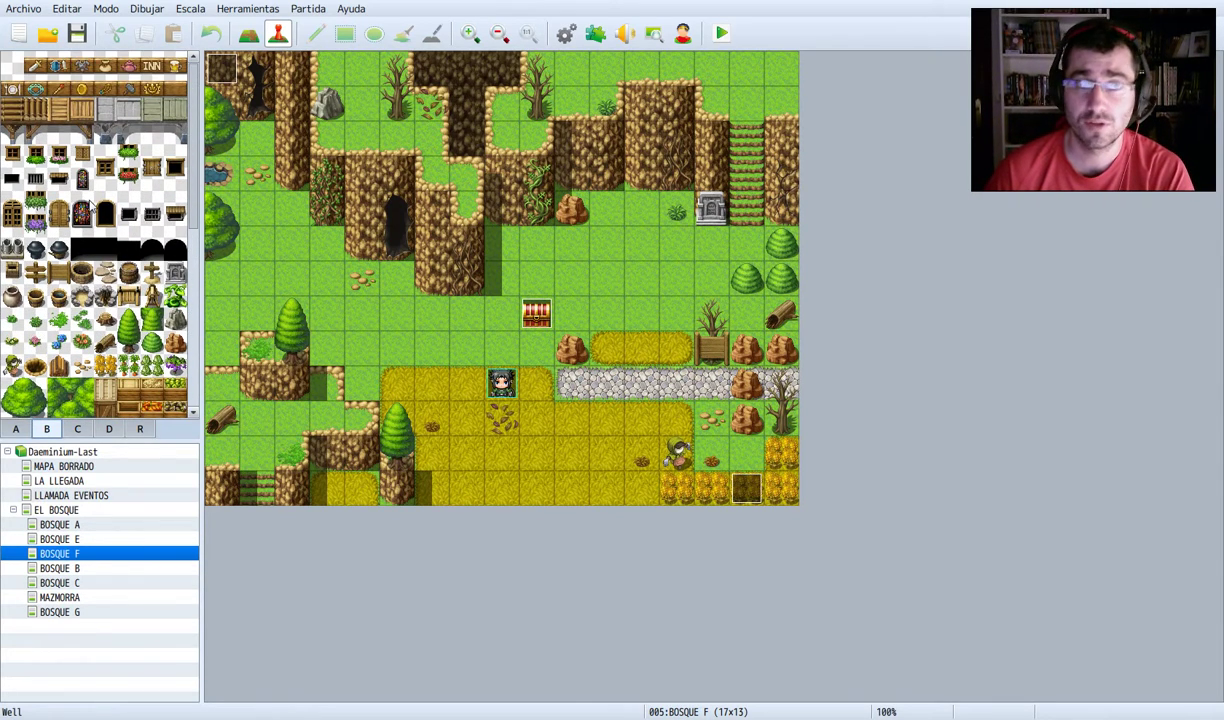